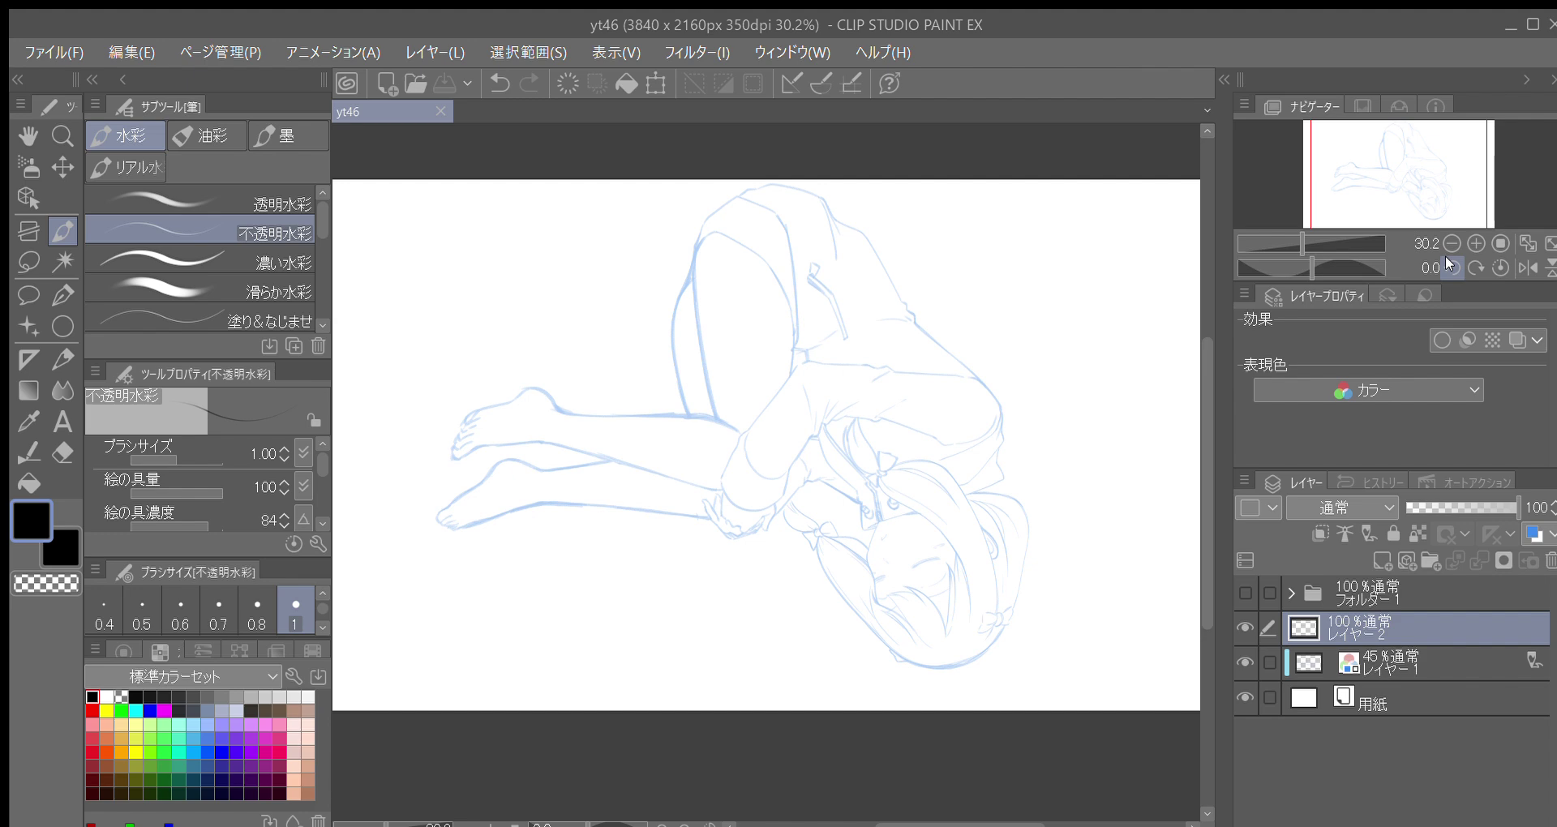
# Rotate the canvas to −135° so the girl sits roughly upright, and zoom in on her head to 66.7%
pyautogui.click(1447, 261)
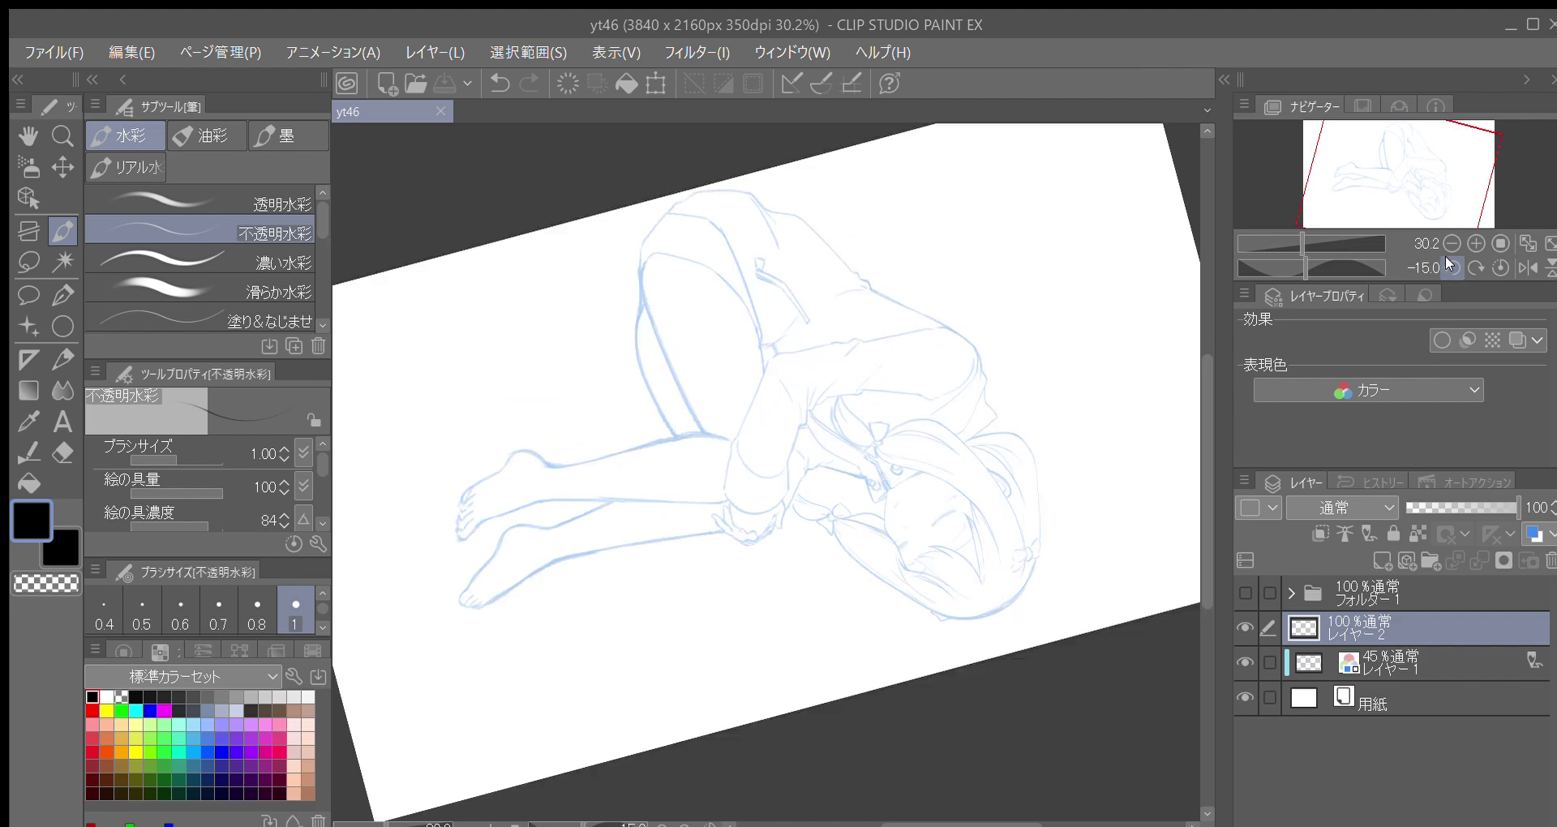
pyautogui.click(1445, 255)
pyautogui.click(1445, 255)
pyautogui.click(1445, 255)
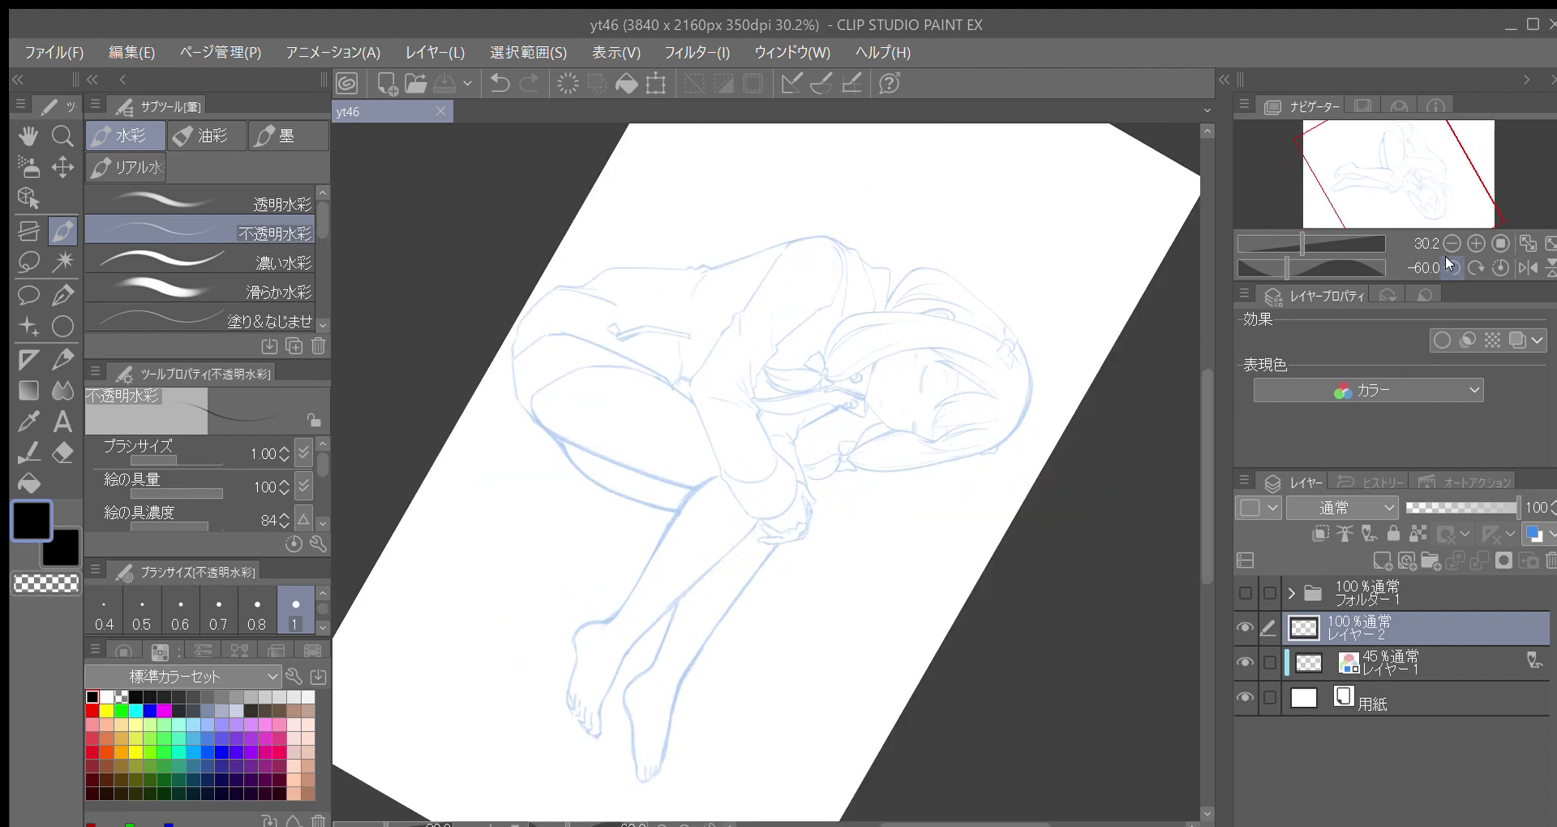
pyautogui.click(1445, 255)
pyautogui.click(1446, 256)
pyautogui.click(1445, 255)
pyautogui.click(1445, 256)
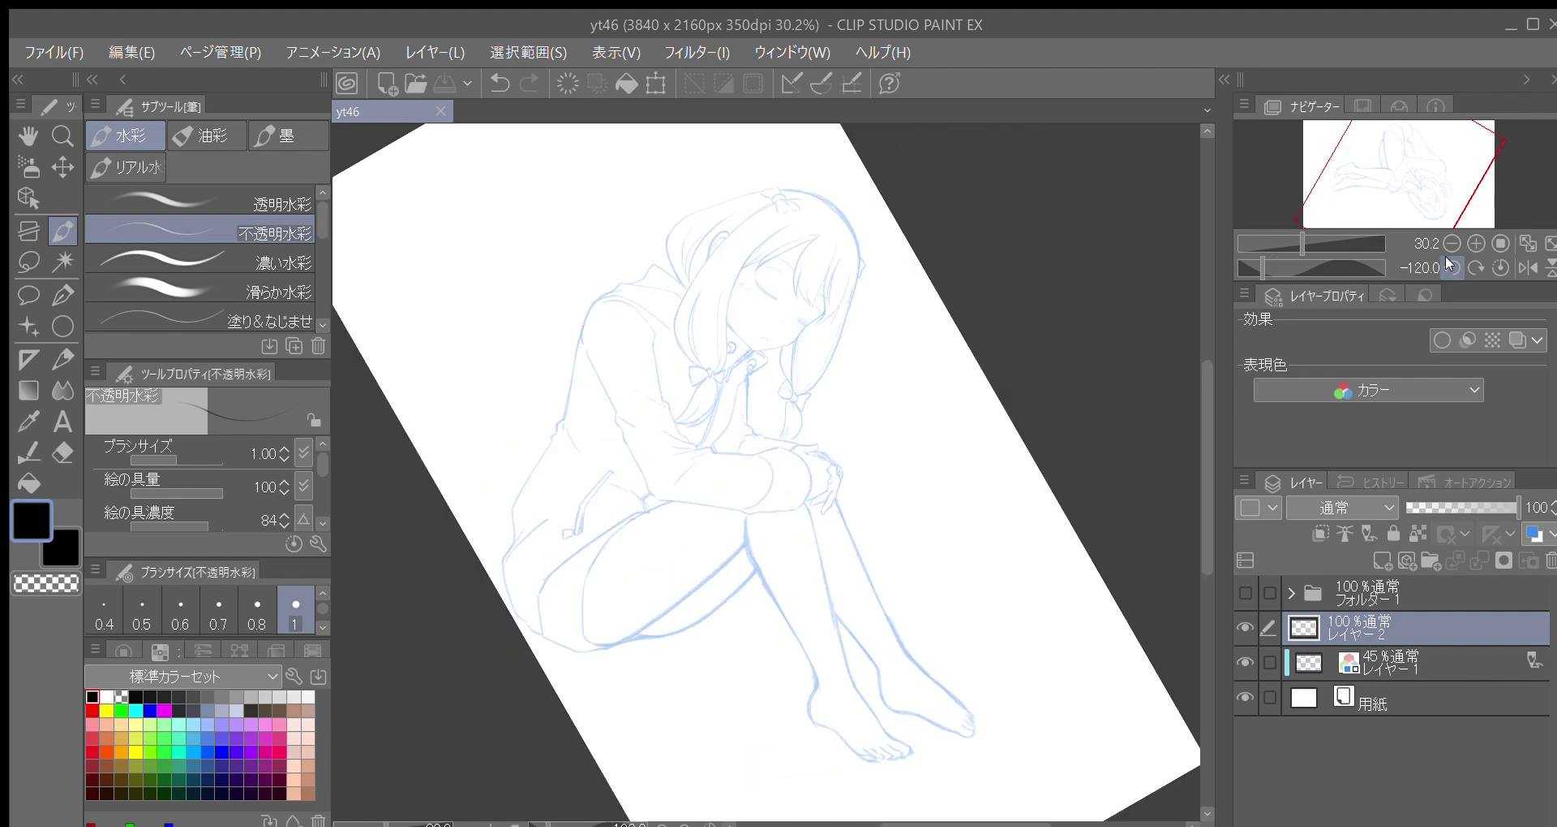
pyautogui.click(1446, 255)
pyautogui.scroll(5, 655, 257)
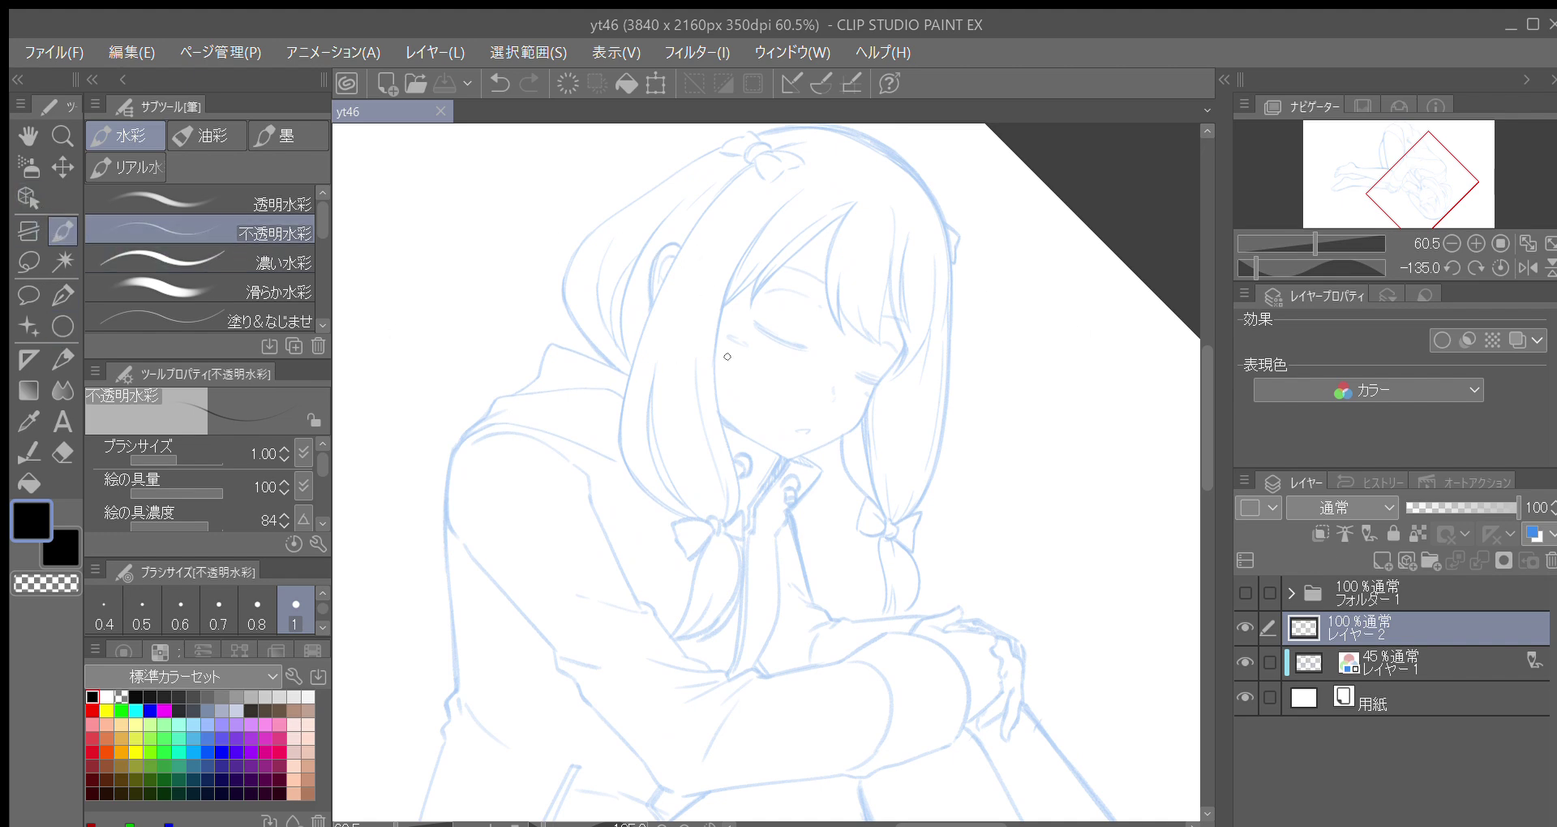
pyautogui.click(1452, 267)
pyautogui.click(1452, 267)
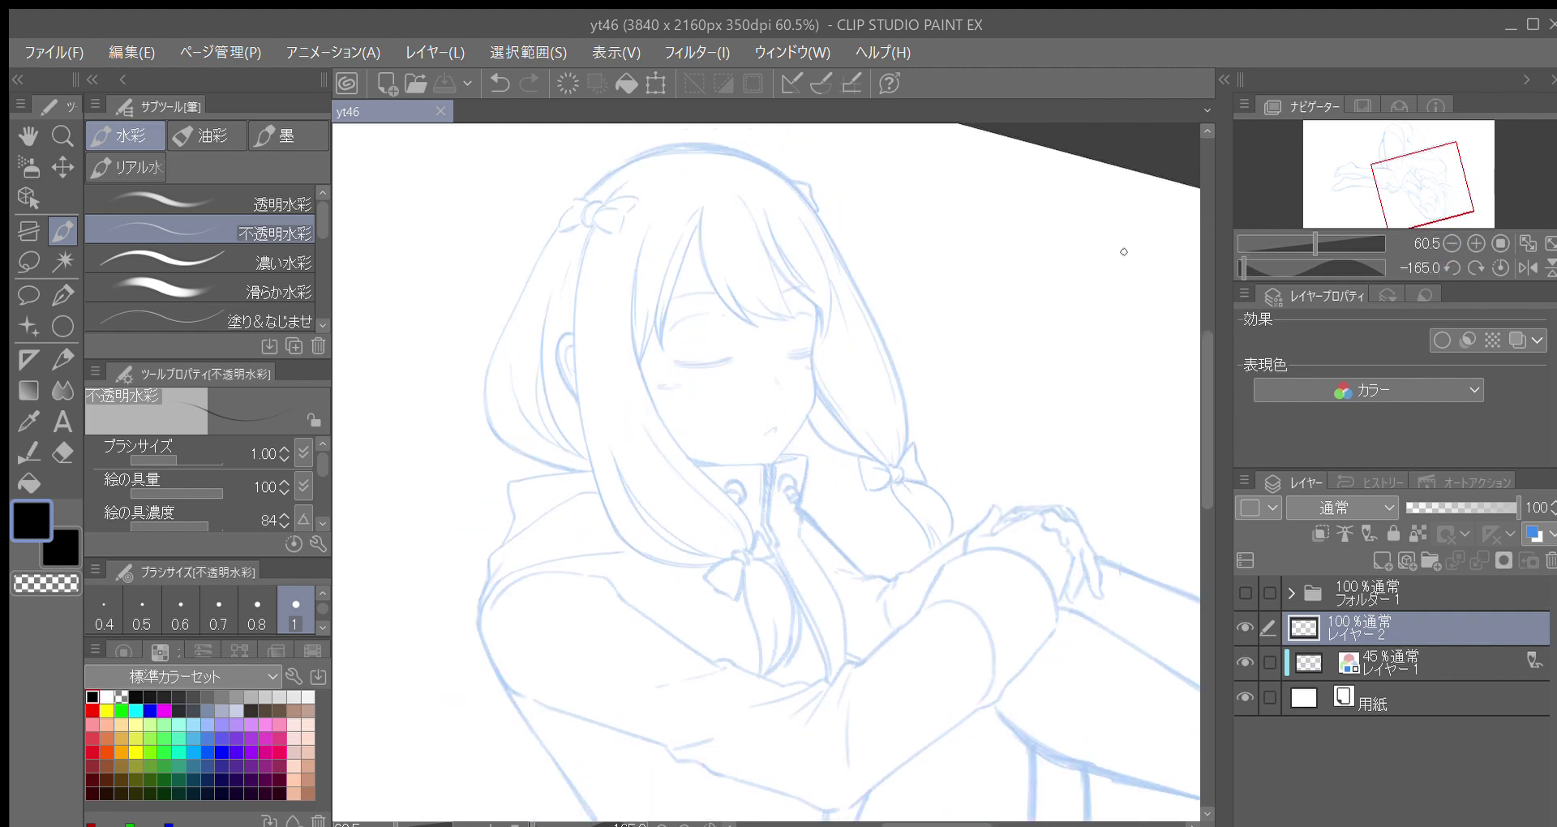
pyautogui.click(1476, 267)
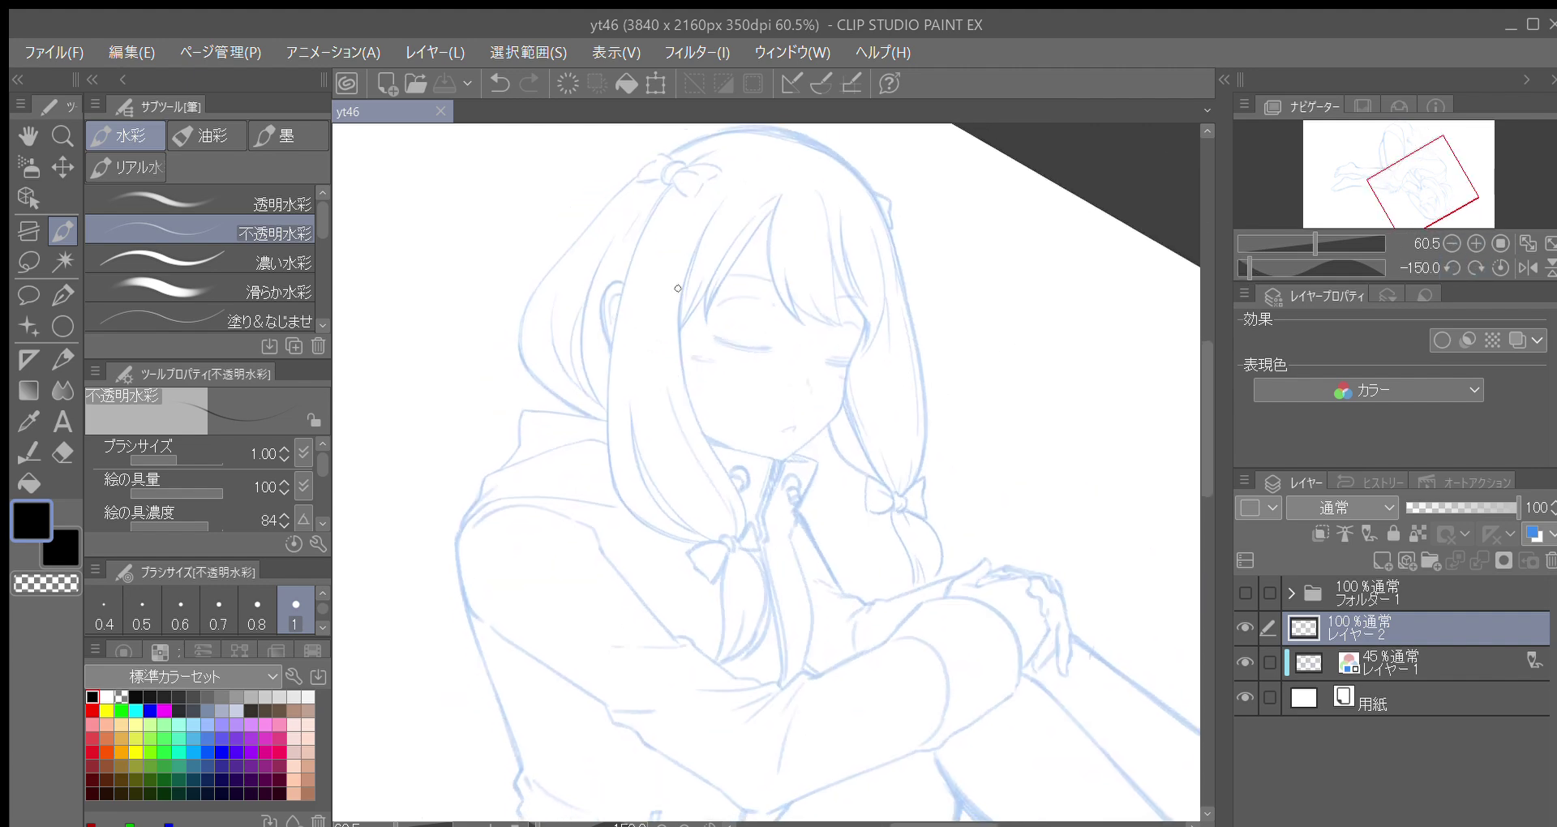
pyautogui.moveTo(686, 367); pyautogui.dragTo(659, 430)
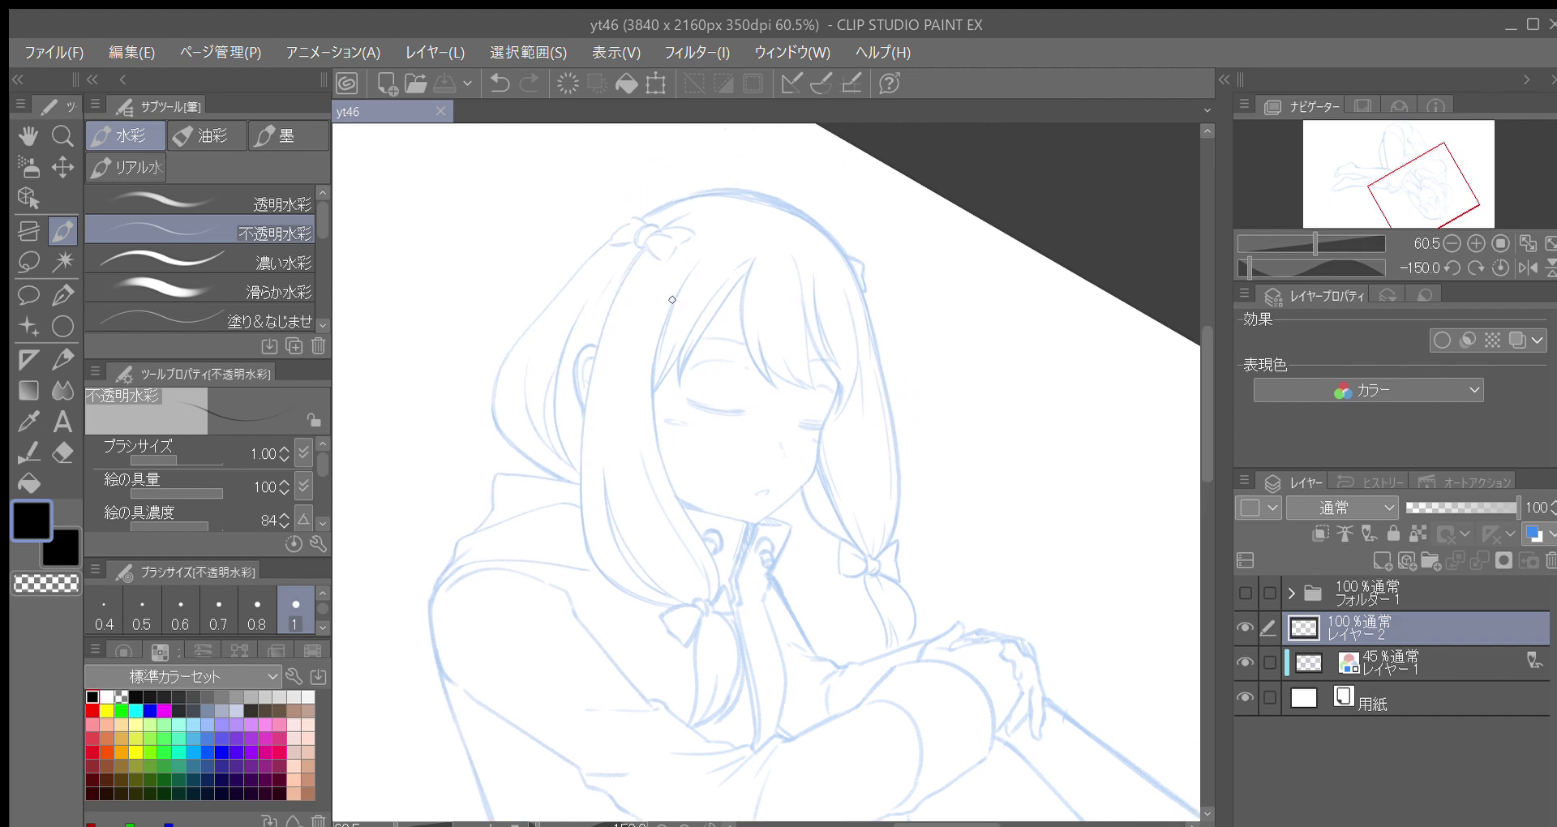
pyautogui.click(1476, 268)
pyautogui.click(1476, 243)
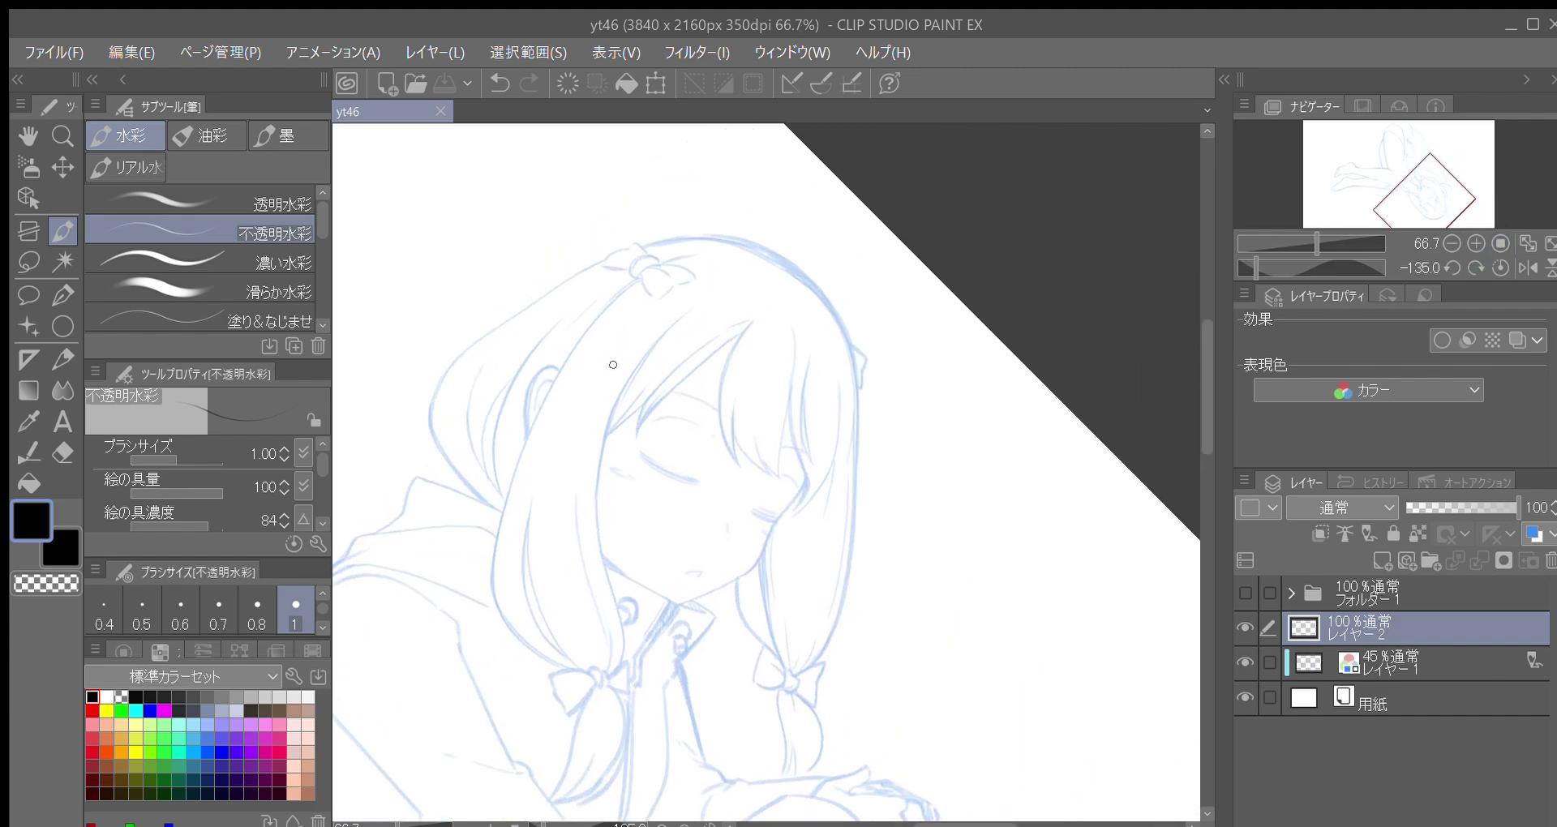
pyautogui.moveTo(607, 434)
pyautogui.mouseDown()
pyautogui.moveTo(639, 360)
pyautogui.moveTo(683, 317)
pyautogui.mouseUp()
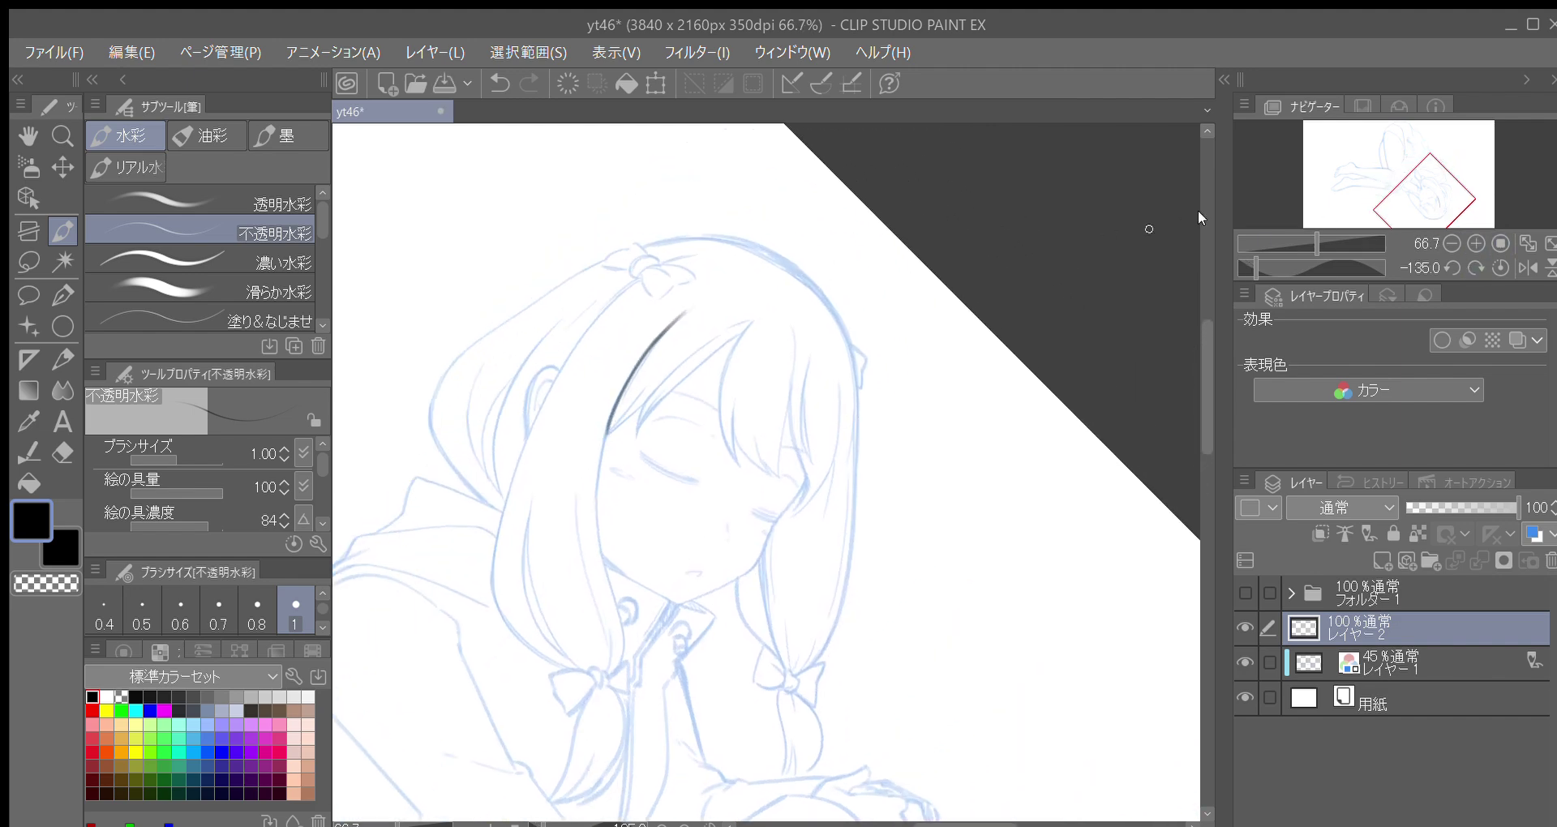
pyautogui.click(1477, 243)
pyautogui.moveTo(806, 345); pyautogui.dragTo(873, 354)
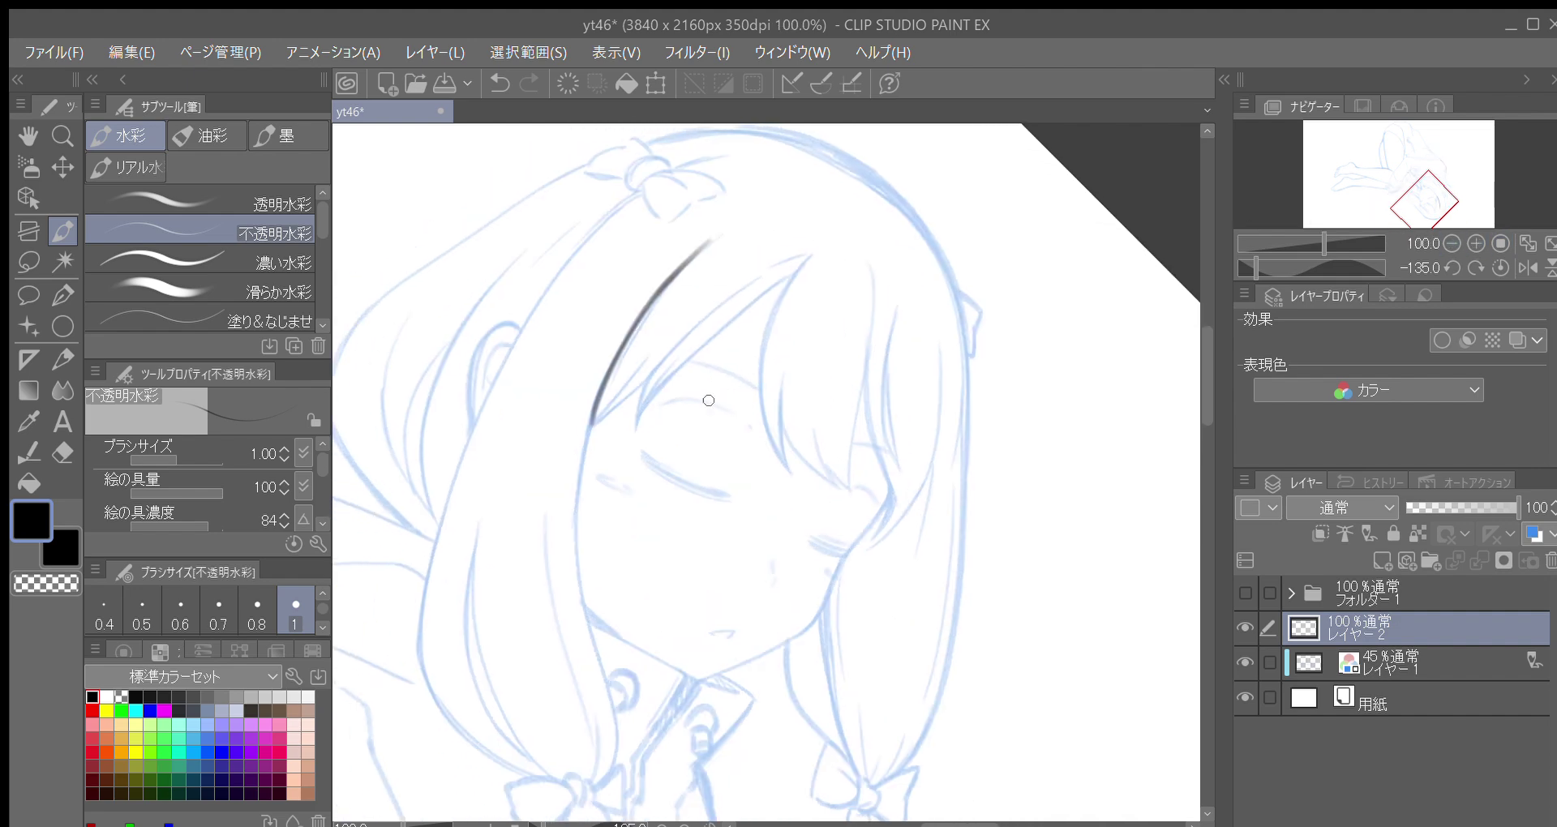
pyautogui.click(141, 608)
pyautogui.hotkey('ctrl', 'z')
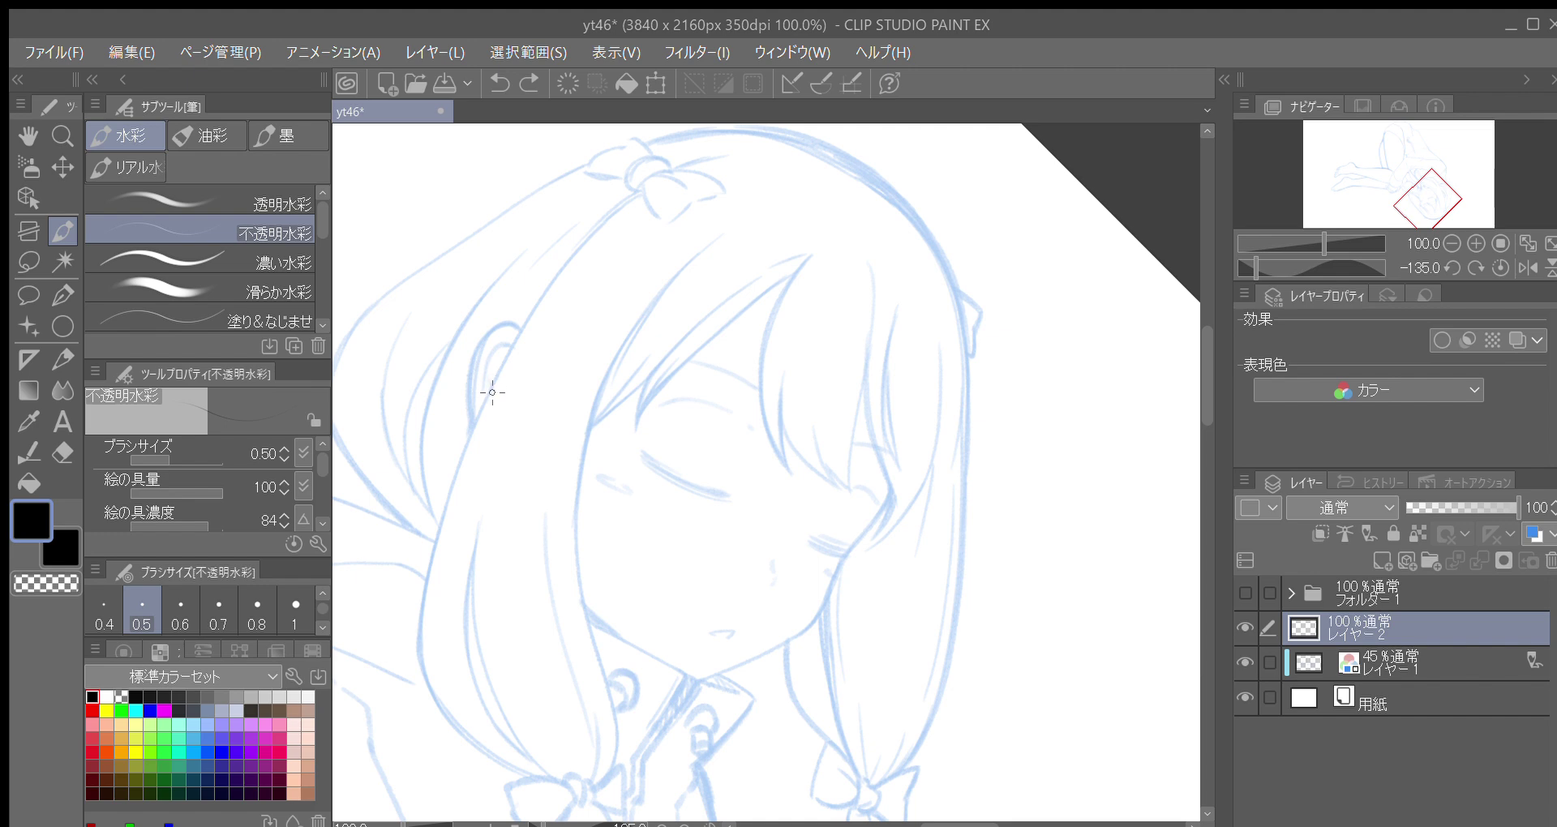
pyautogui.moveTo(597, 392); pyautogui.dragTo(588, 427)
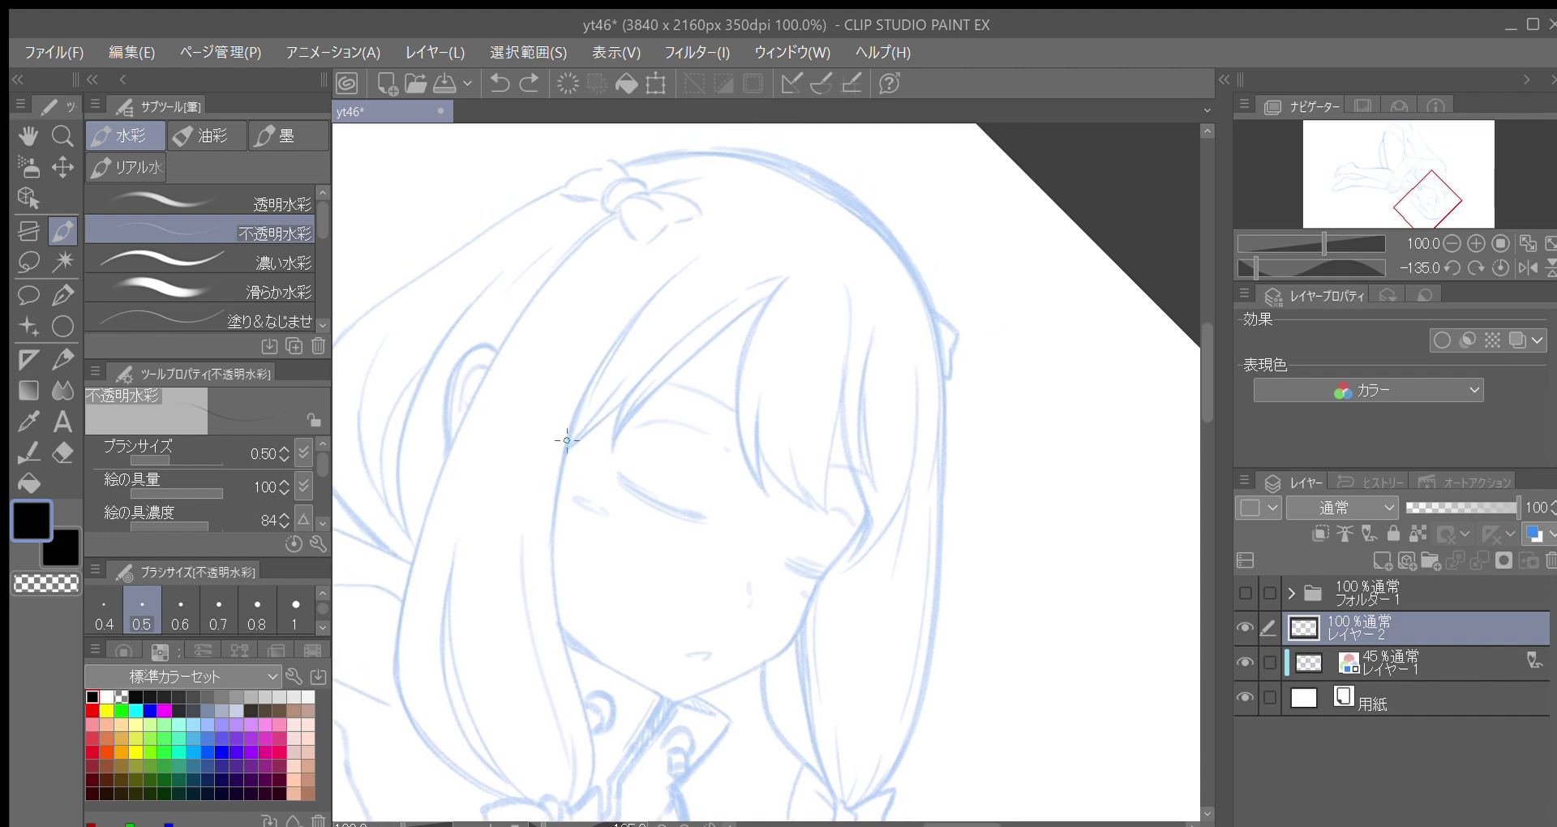
pyautogui.moveTo(554, 519)
pyautogui.mouseDown()
pyautogui.moveTo(582, 404)
pyautogui.moveTo(639, 313)
pyautogui.mouseUp()
pyautogui.hotkey('ctrl', 'z')
# Set the brush size to 0.6 and ink the side bang's long outer curve with fine strands branching from it
pyautogui.click(181, 610)
pyautogui.moveTo(573, 428); pyautogui.dragTo(569, 438)
pyautogui.moveTo(549, 567)
pyautogui.mouseDown()
pyautogui.moveTo(592, 389)
pyautogui.moveTo(682, 275)
pyautogui.mouseUp()
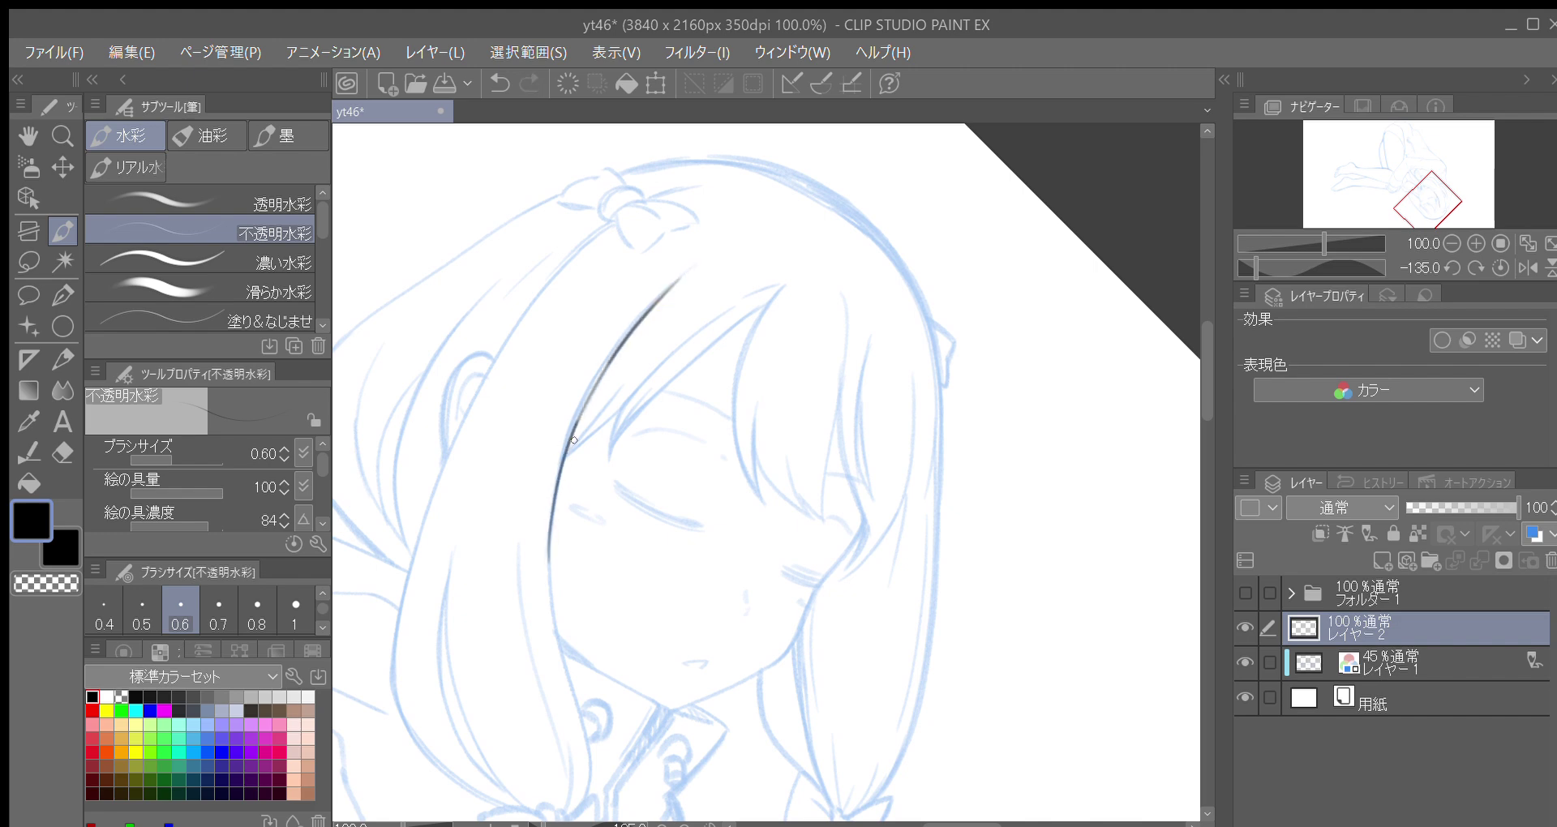
pyautogui.moveTo(567, 451); pyautogui.dragTo(632, 349)
pyautogui.moveTo(598, 428); pyautogui.dragTo(622, 411)
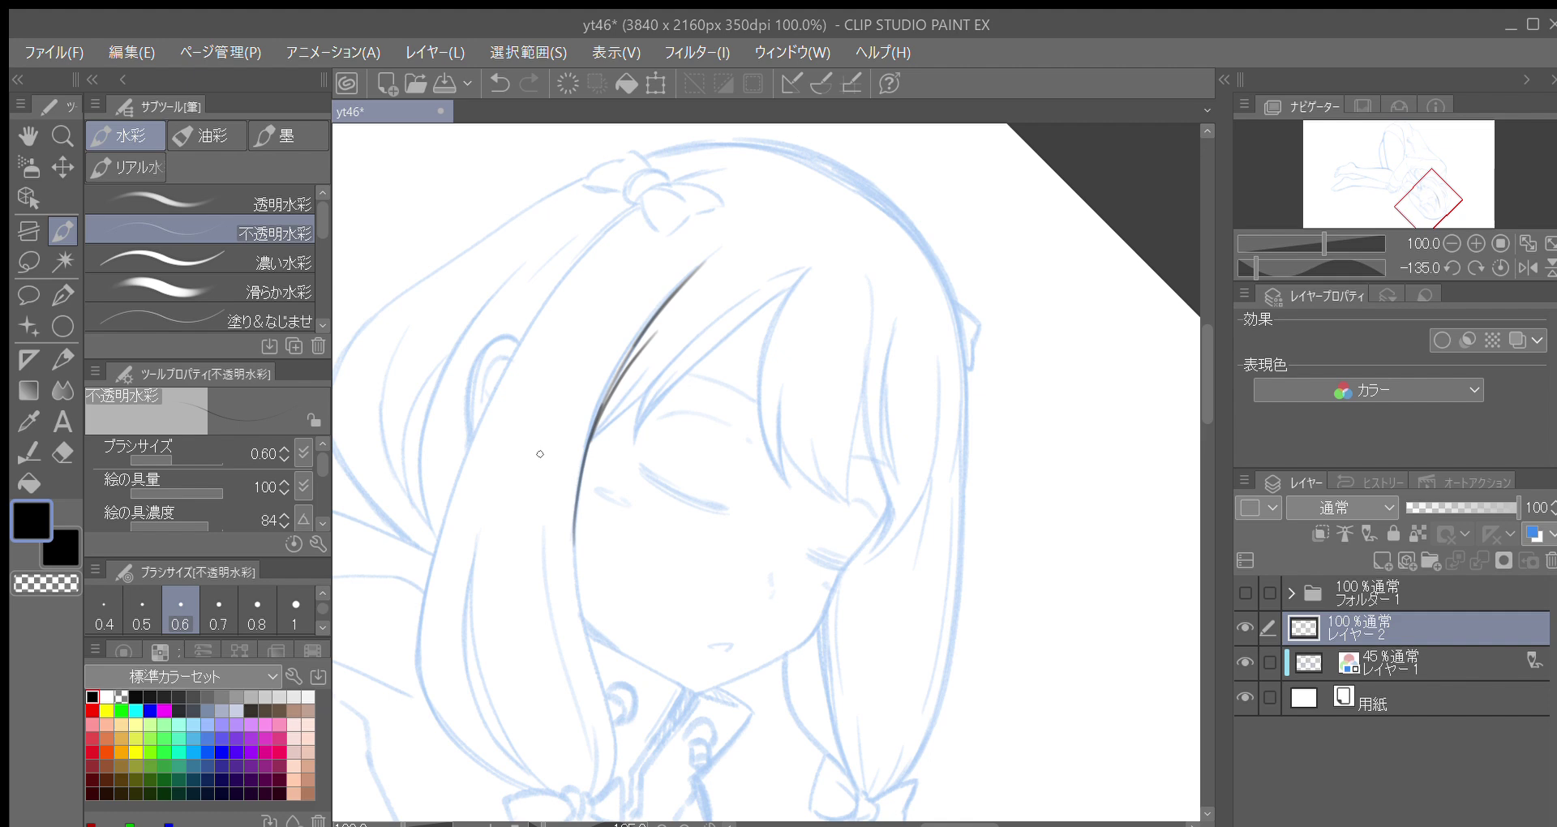
pyautogui.moveTo(573, 435)
pyautogui.mouseDown()
pyautogui.moveTo(585, 458)
pyautogui.moveTo(659, 357)
pyautogui.mouseUp()
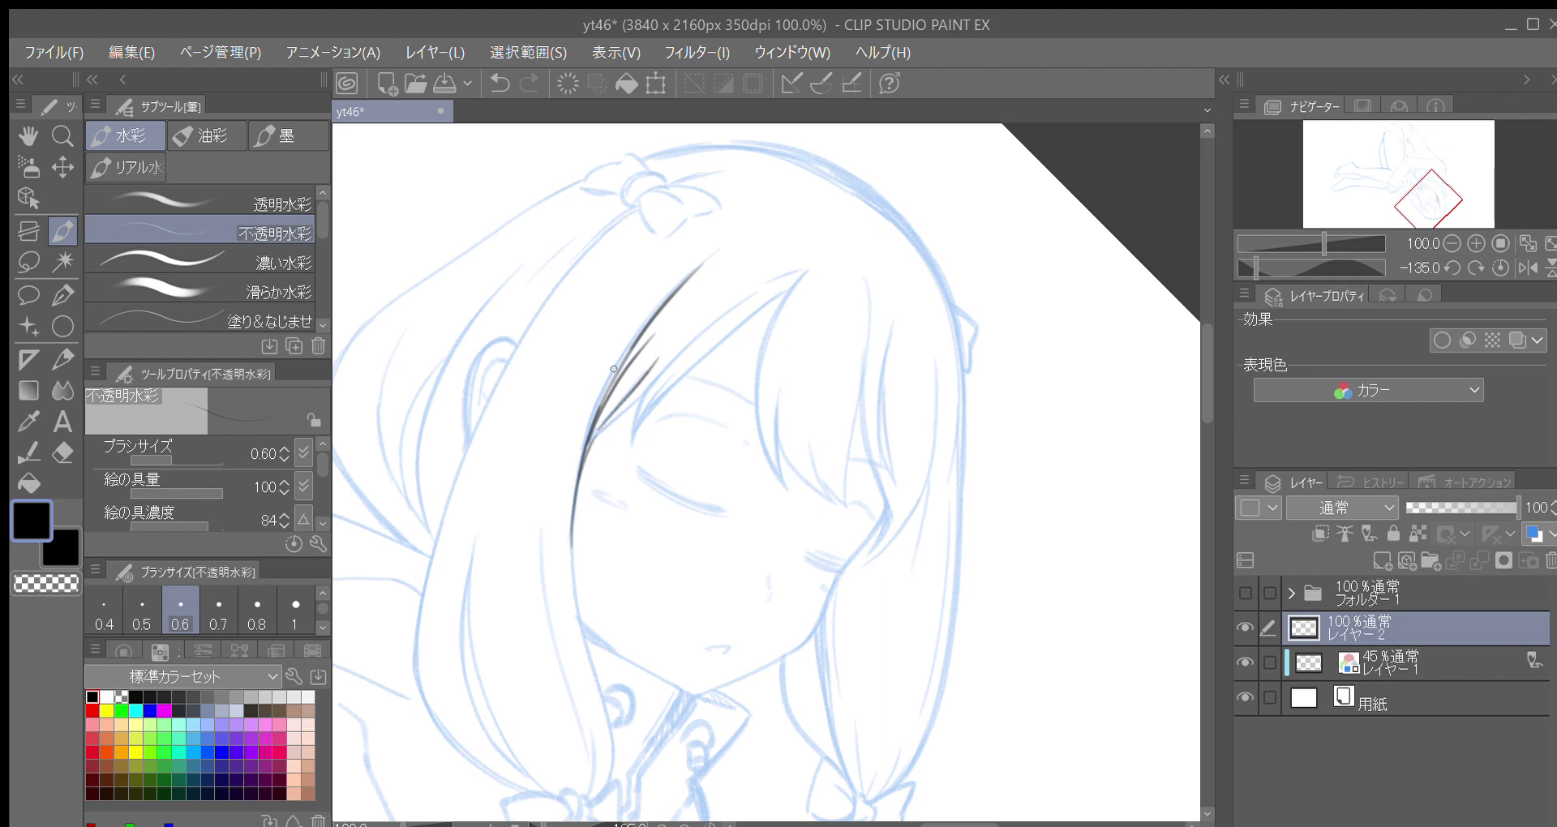
# Ink the side bang's remaining strands, its pointed tip over the forehead and the long edge up towards the hair parting
pyautogui.moveTo(589, 451); pyautogui.dragTo(696, 327)
pyautogui.moveTo(653, 379); pyautogui.dragTo(631, 445)
pyautogui.hotkey('ctrl', 'z')
pyautogui.moveTo(650, 384)
pyautogui.mouseDown()
pyautogui.moveTo(633, 444)
pyautogui.moveTo(696, 333)
pyautogui.mouseUp()
pyautogui.moveTo(642, 399)
pyautogui.mouseDown()
pyautogui.moveTo(634, 442)
pyautogui.moveTo(686, 355)
pyautogui.mouseUp()
pyautogui.moveTo(637, 428); pyautogui.dragTo(793, 288)
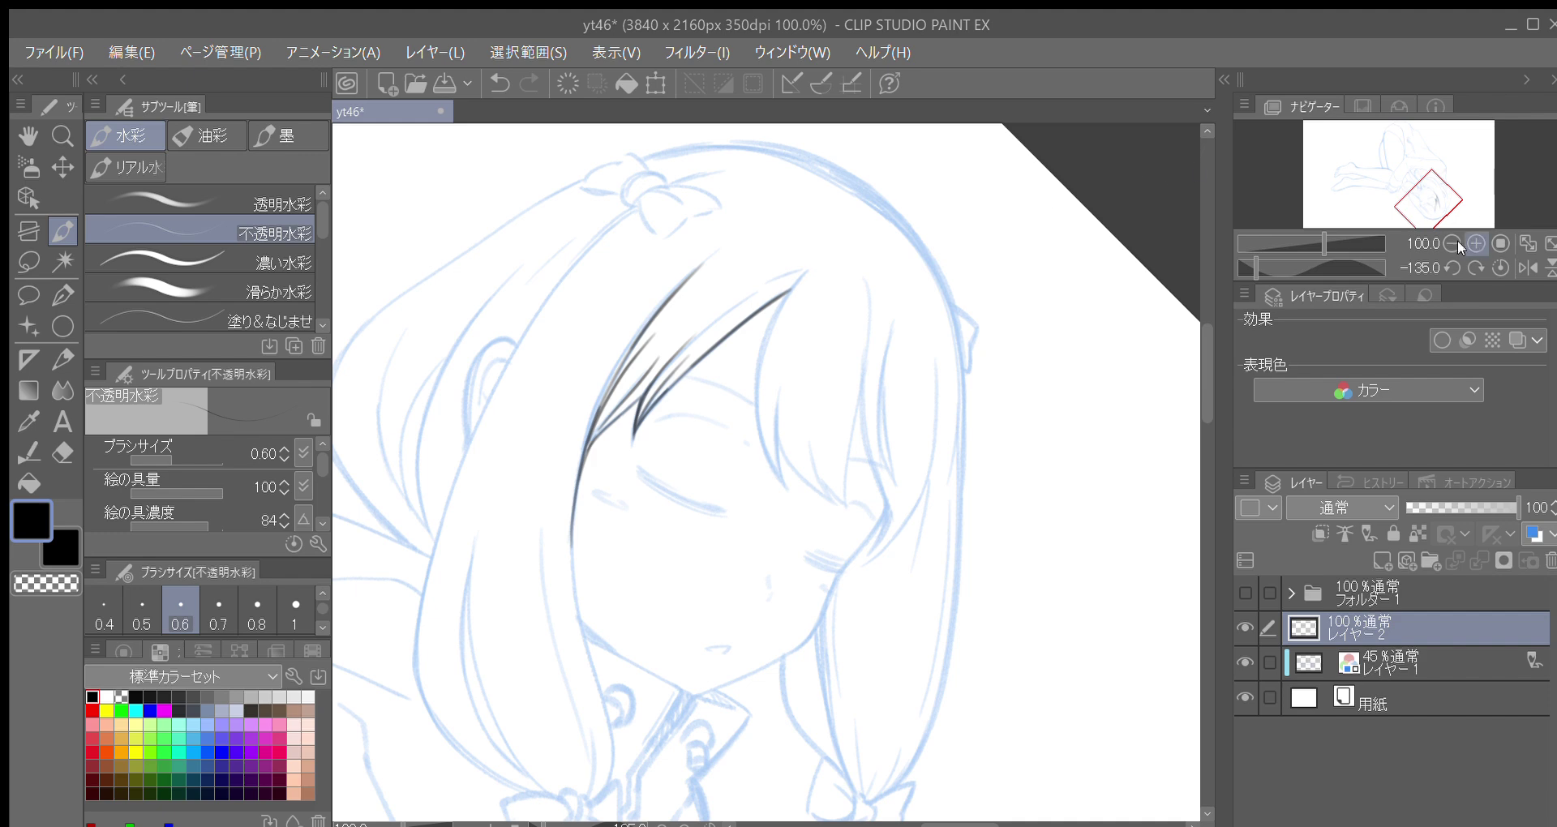
# Ink the central bang's curved edge from the hair parting down across the forehead
pyautogui.click(1447, 261)
pyautogui.click(1447, 261)
pyautogui.click(1447, 261)
pyautogui.moveTo(647, 312); pyautogui.dragTo(617, 430)
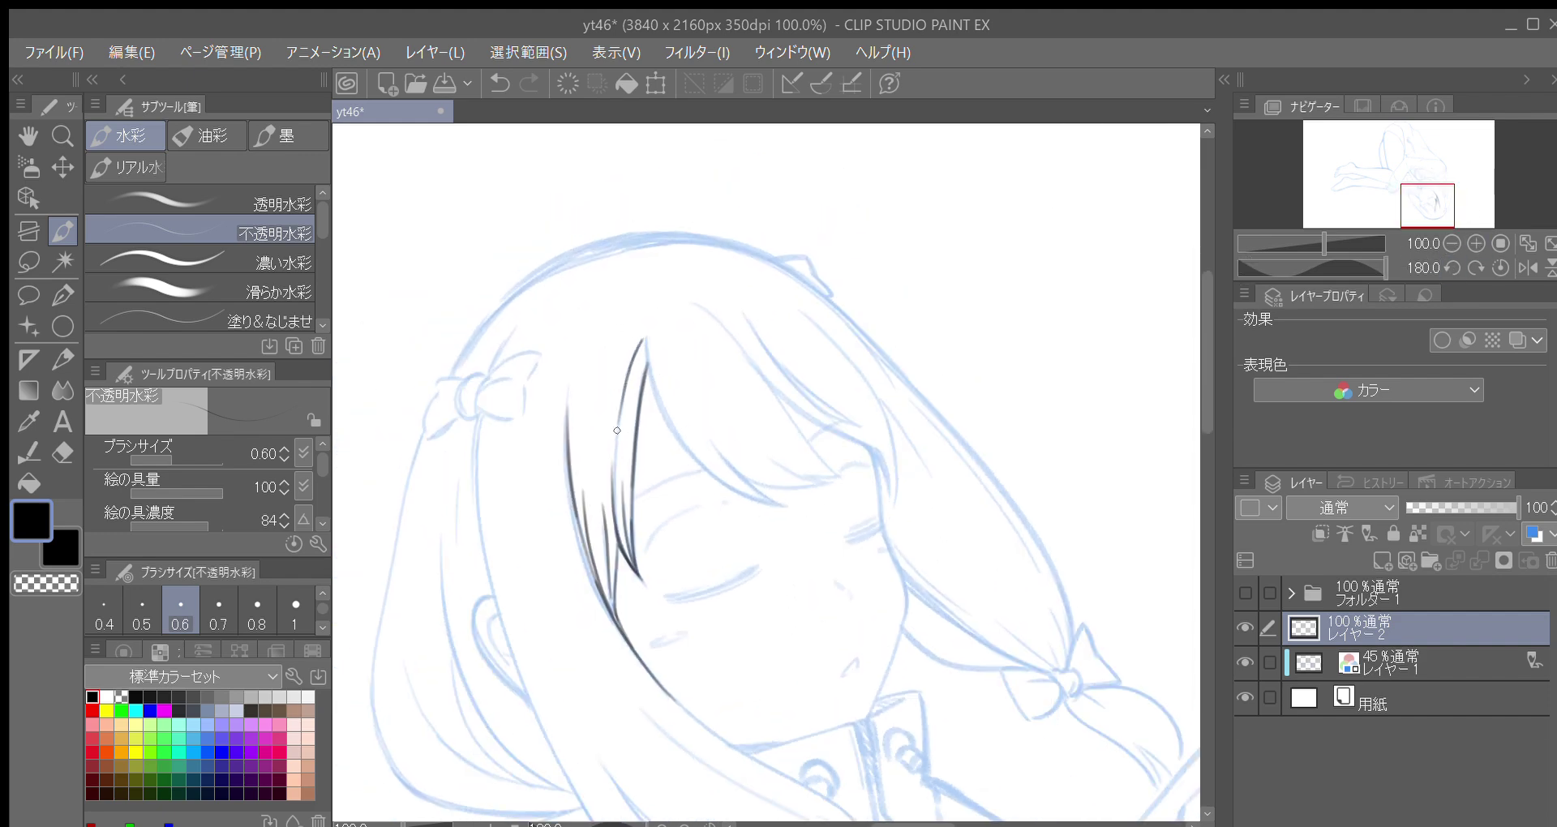
pyautogui.click(1468, 253)
pyautogui.moveTo(1030, 320); pyautogui.dragTo(783, 430)
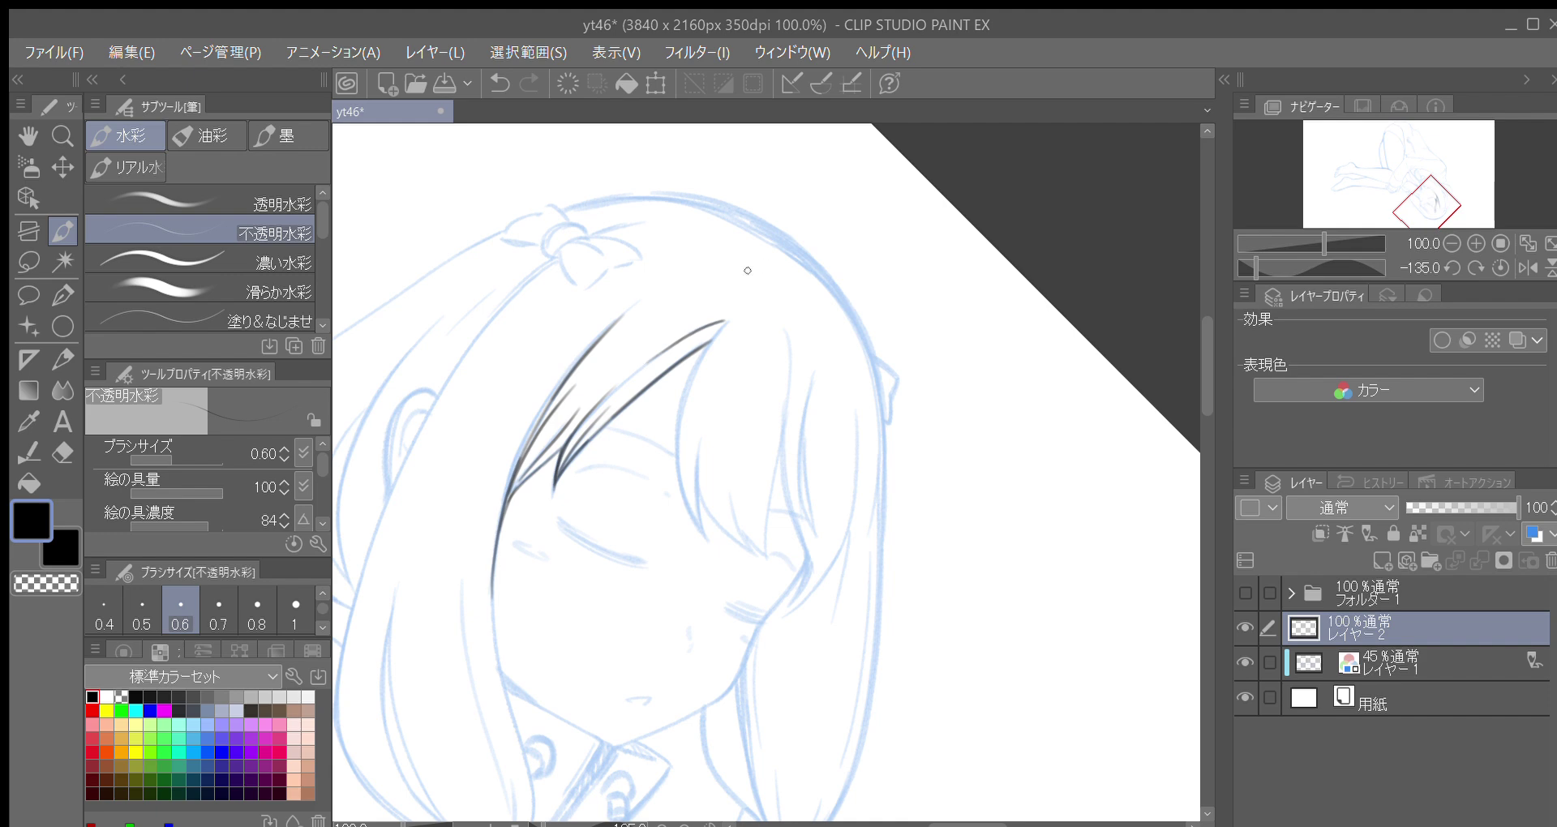
pyautogui.moveTo(728, 322)
pyautogui.mouseDown()
pyautogui.moveTo(676, 452)
pyautogui.moveTo(708, 530)
pyautogui.mouseUp()
pyautogui.scroll(-1, 714, 495)
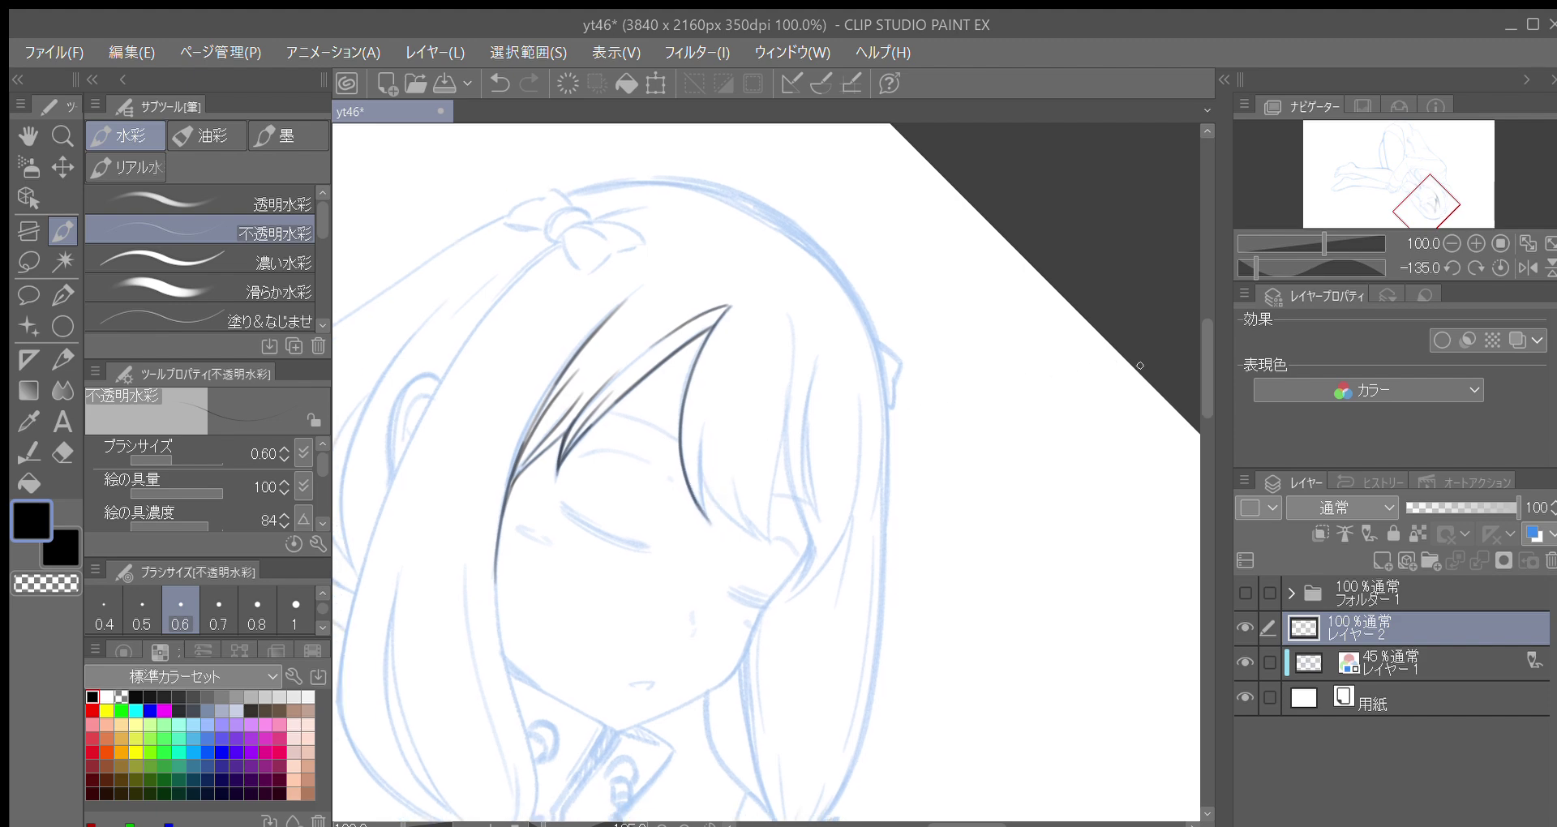
# Add short tapered strands inside the central bang alongside its curved inner edge
pyautogui.click(1476, 267)
pyautogui.click(1476, 268)
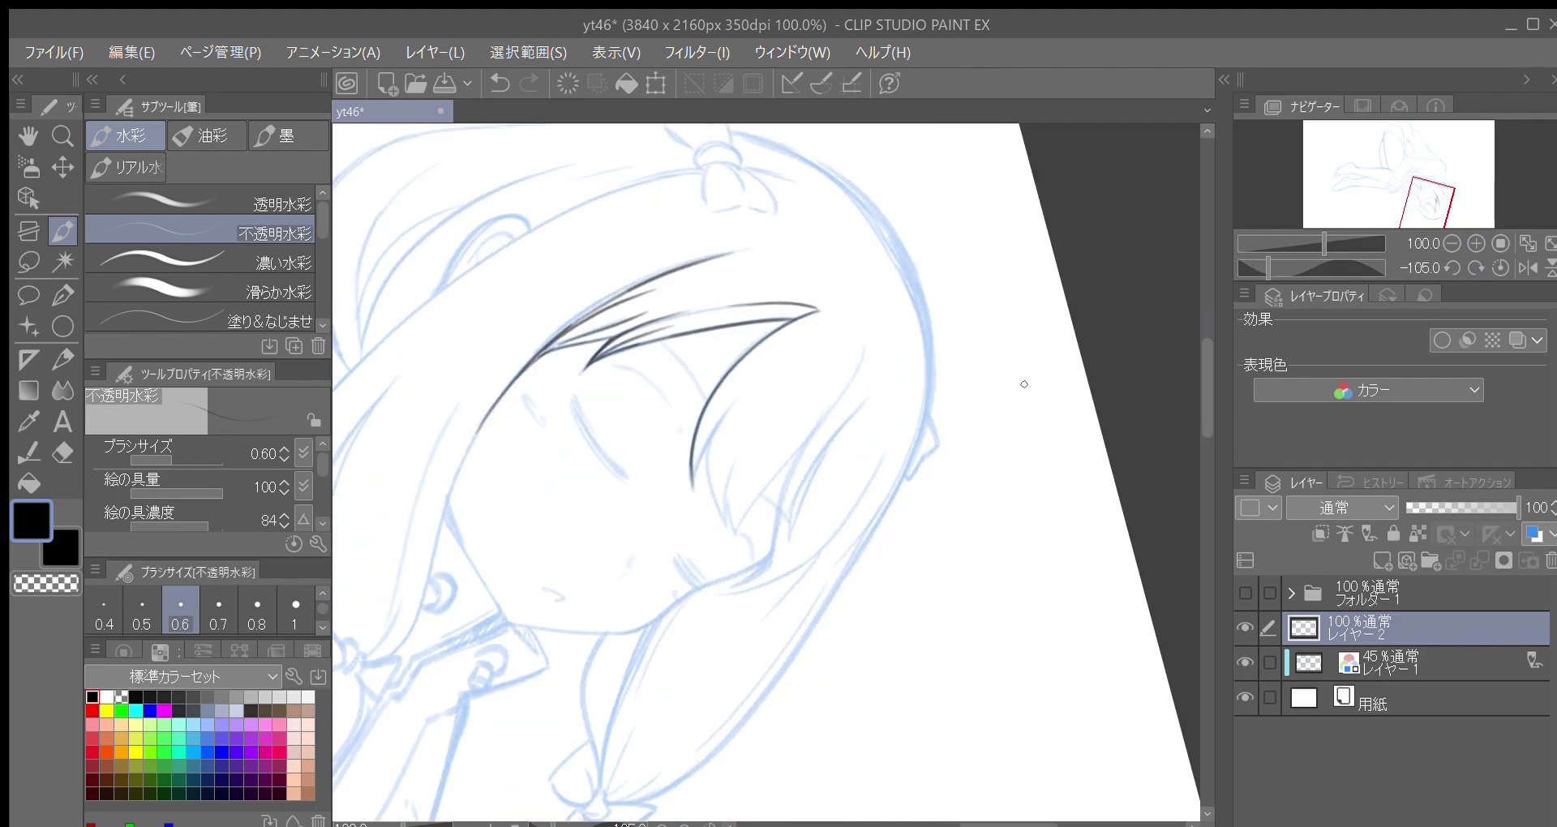
pyautogui.moveTo(645, 382); pyautogui.dragTo(603, 414)
pyautogui.moveTo(646, 513)
pyautogui.mouseDown()
pyautogui.moveTo(654, 464)
pyautogui.moveTo(711, 391)
pyautogui.mouseUp()
pyautogui.moveTo(647, 519)
pyautogui.mouseDown()
pyautogui.moveTo(692, 419)
pyautogui.moveTo(705, 450)
pyautogui.mouseUp()
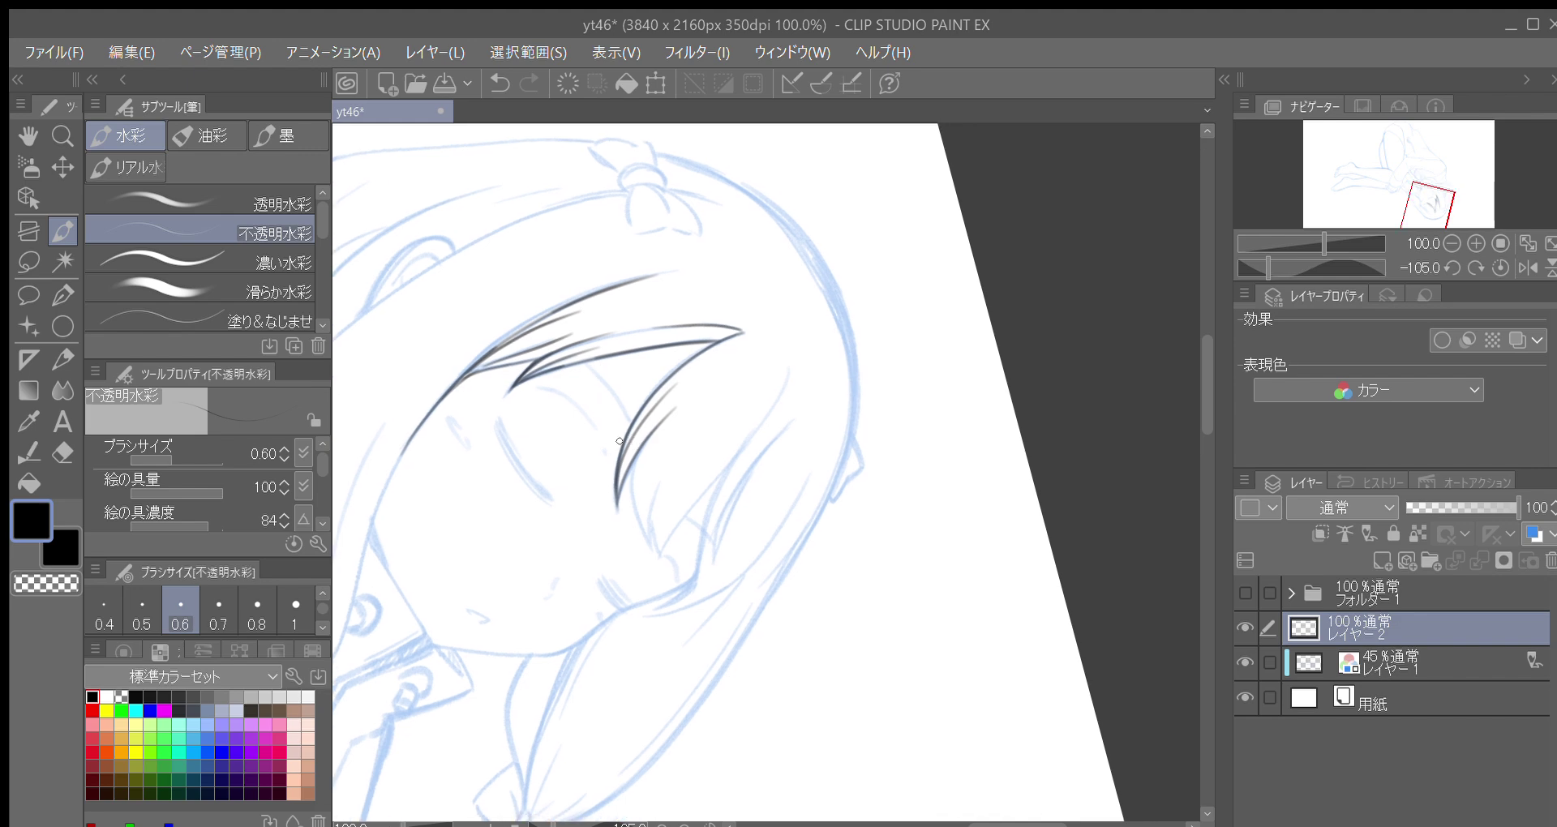
pyautogui.scroll(-2, 627, 412)
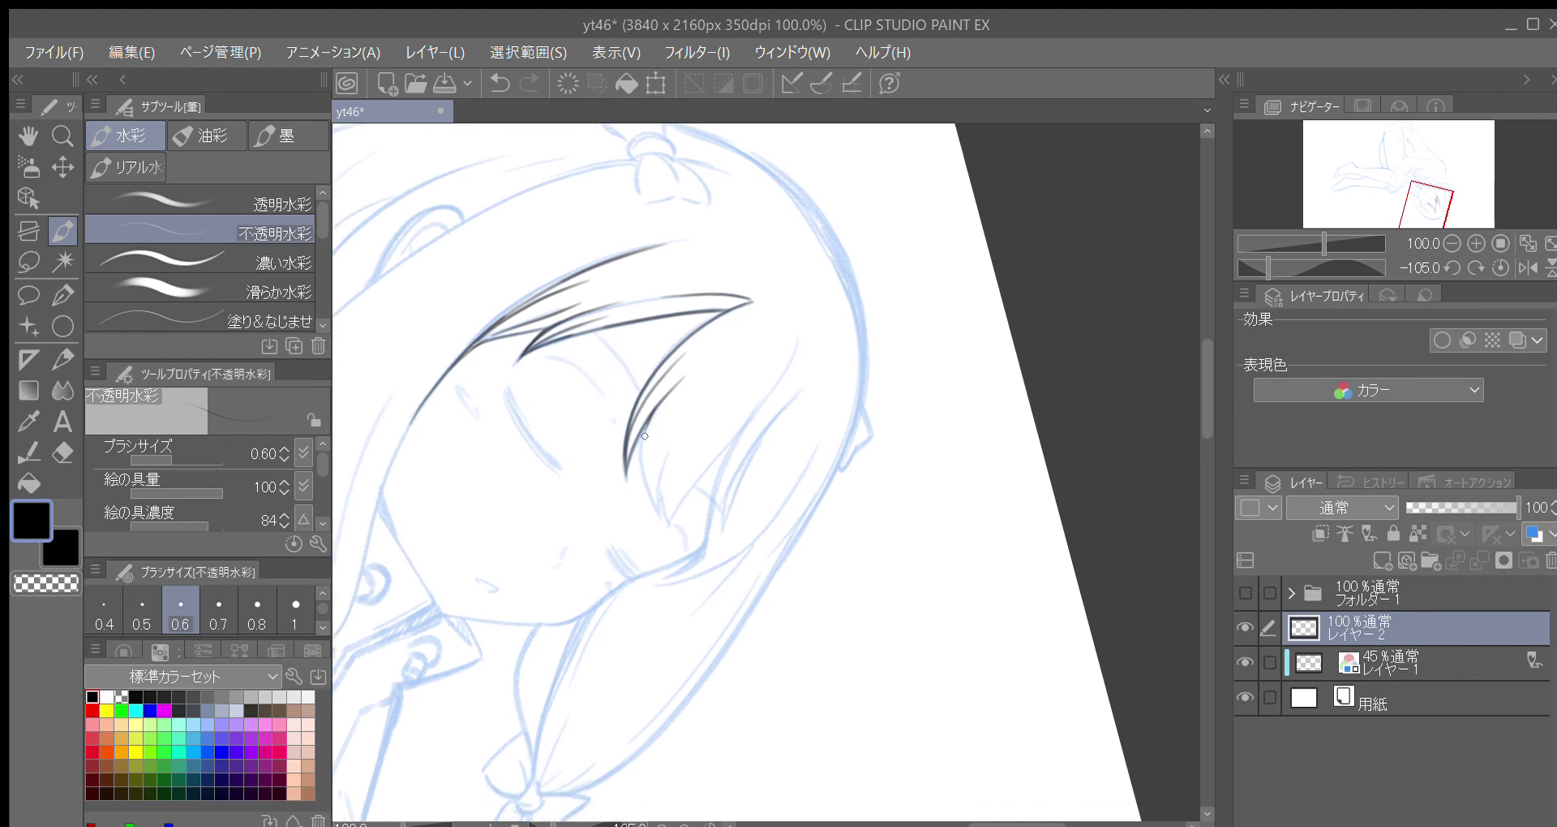
# Ink the central bang's second pointed tip, including an inner strand and the long outer edge rising from it
pyautogui.moveTo(647, 423); pyautogui.dragTo(662, 525)
pyautogui.scroll(-2, 629, 479)
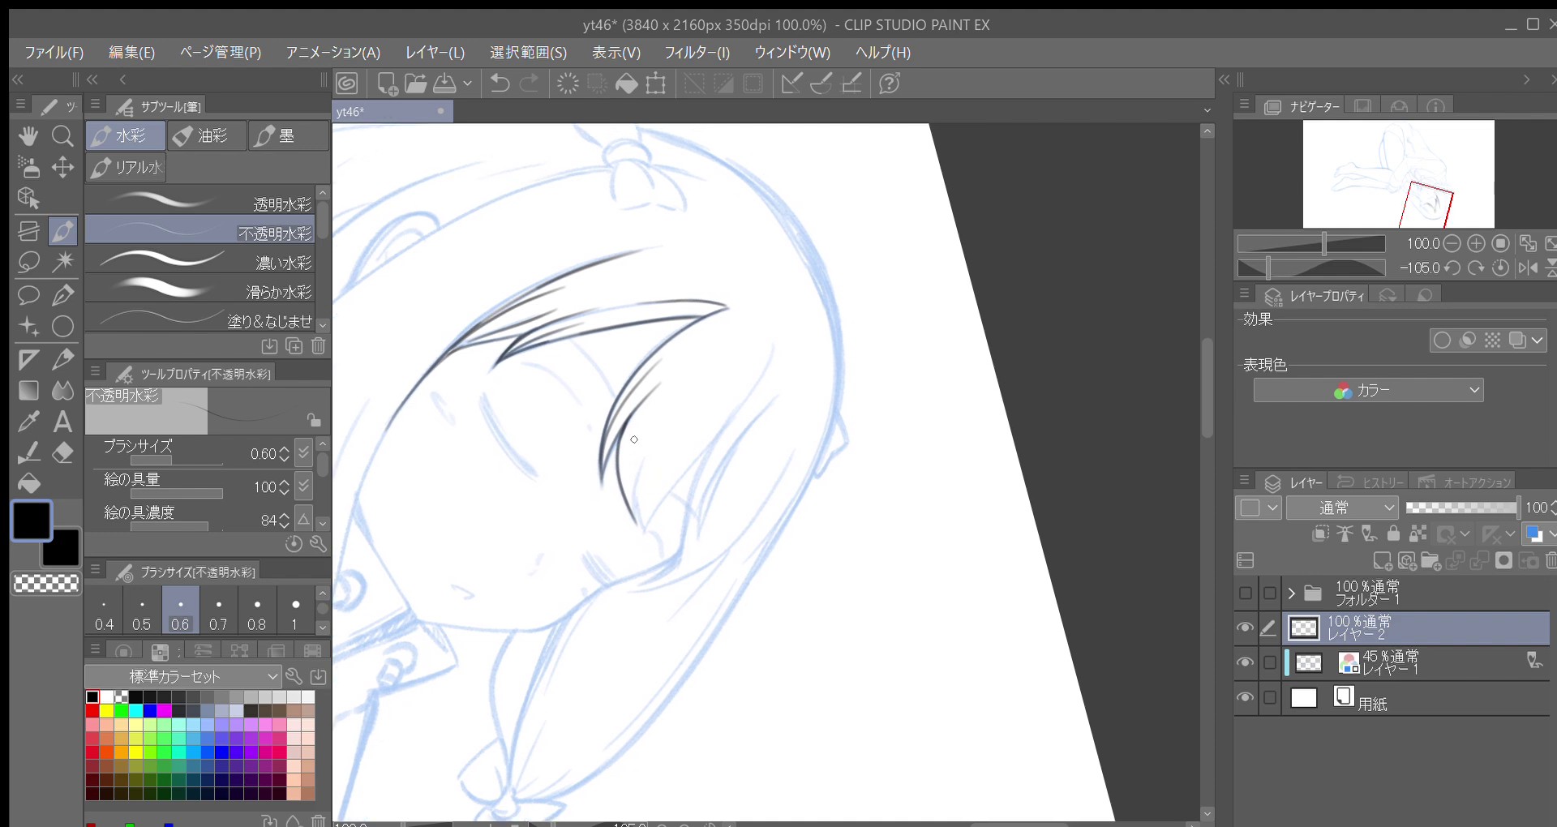
pyautogui.moveTo(651, 432); pyautogui.dragTo(634, 523)
pyautogui.hotkey('ctrl', 'z')
pyautogui.moveTo(641, 485)
pyautogui.mouseDown()
pyautogui.moveTo(645, 534)
pyautogui.moveTo(706, 423)
pyautogui.mouseUp()
pyautogui.moveTo(646, 513); pyautogui.dragTo(767, 337)
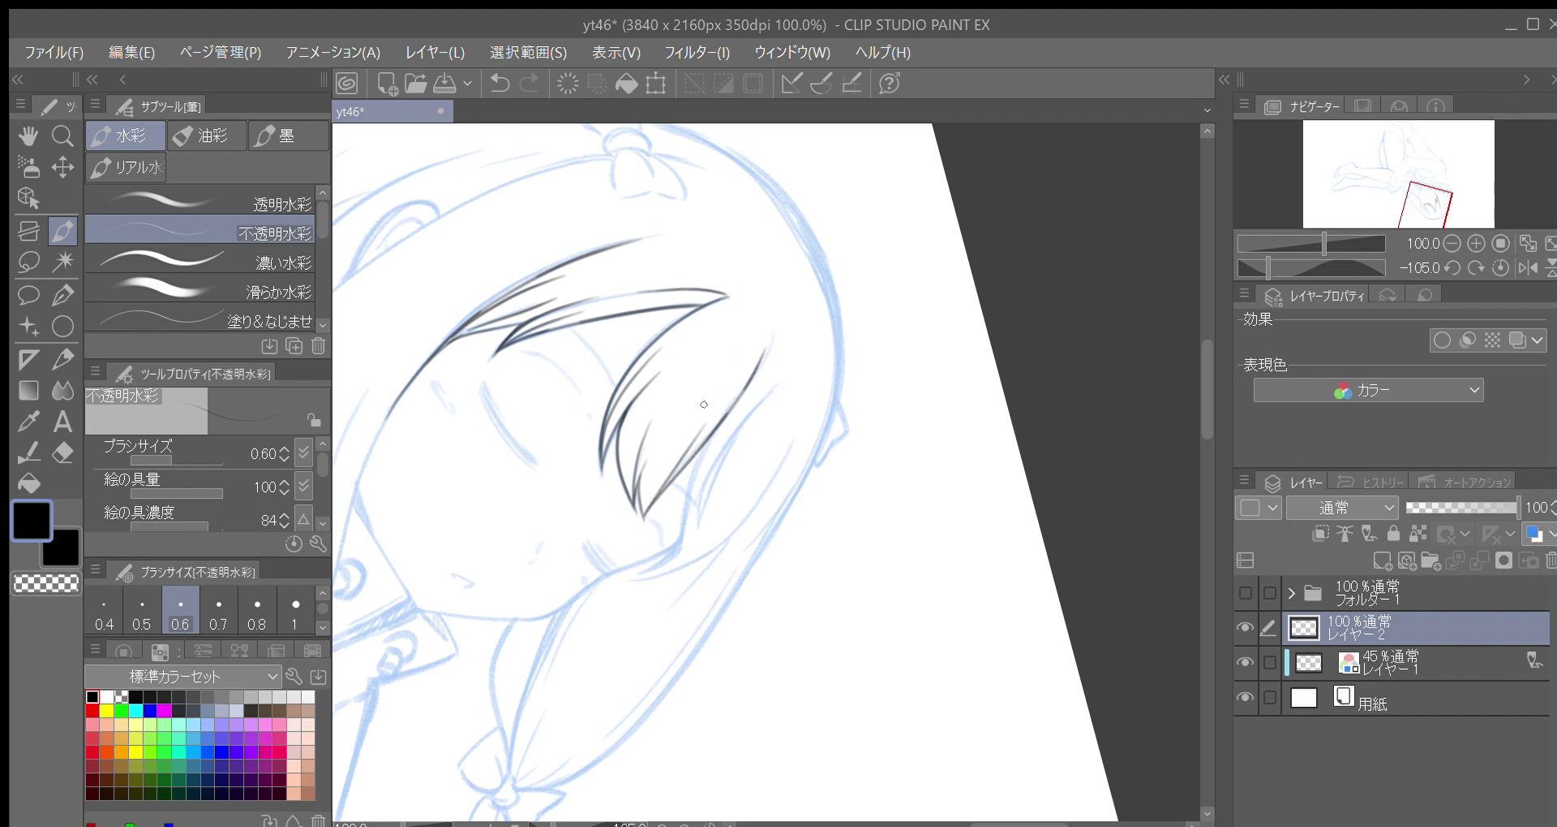
# Ink the narrow lock of bangs beside the far eye, with several tapered strands meeting at its tip
pyautogui.scroll(-1, 713, 452)
pyautogui.scroll(-1, 707, 456)
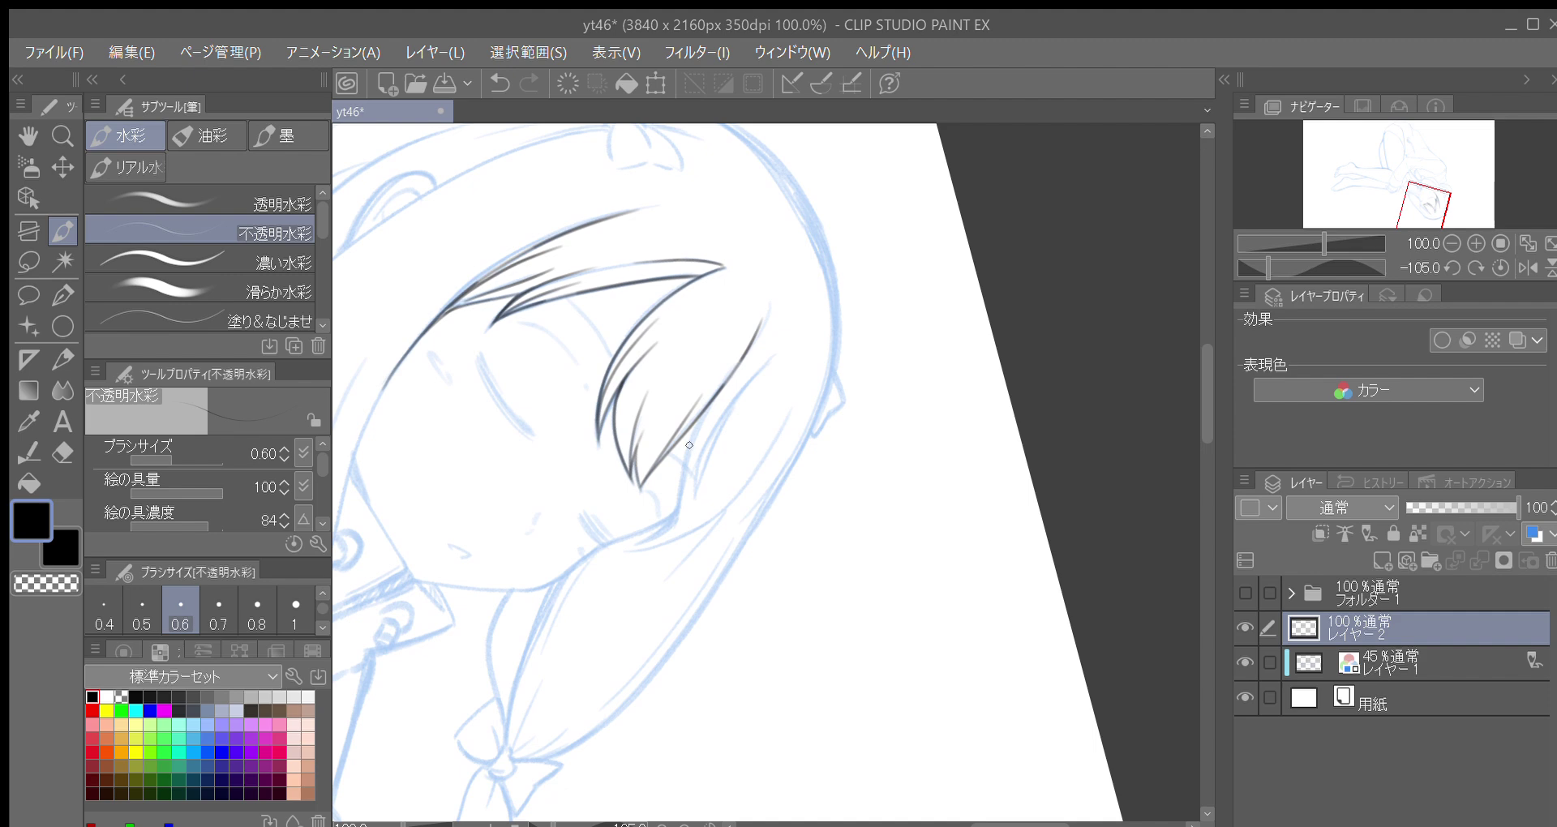
pyautogui.scroll(1, 694, 446)
pyautogui.moveTo(702, 417)
pyautogui.mouseDown()
pyautogui.moveTo(665, 534)
pyautogui.moveTo(694, 497)
pyautogui.mouseUp()
pyautogui.moveTo(656, 549); pyautogui.dragTo(682, 454)
pyautogui.moveTo(672, 525); pyautogui.dragTo(728, 407)
pyautogui.moveTo(672, 516); pyautogui.dragTo(735, 398)
pyautogui.moveTo(675, 501)
pyautogui.mouseDown()
pyautogui.moveTo(672, 529)
pyautogui.moveTo(754, 455)
pyautogui.moveTo(788, 462)
pyautogui.mouseUp()
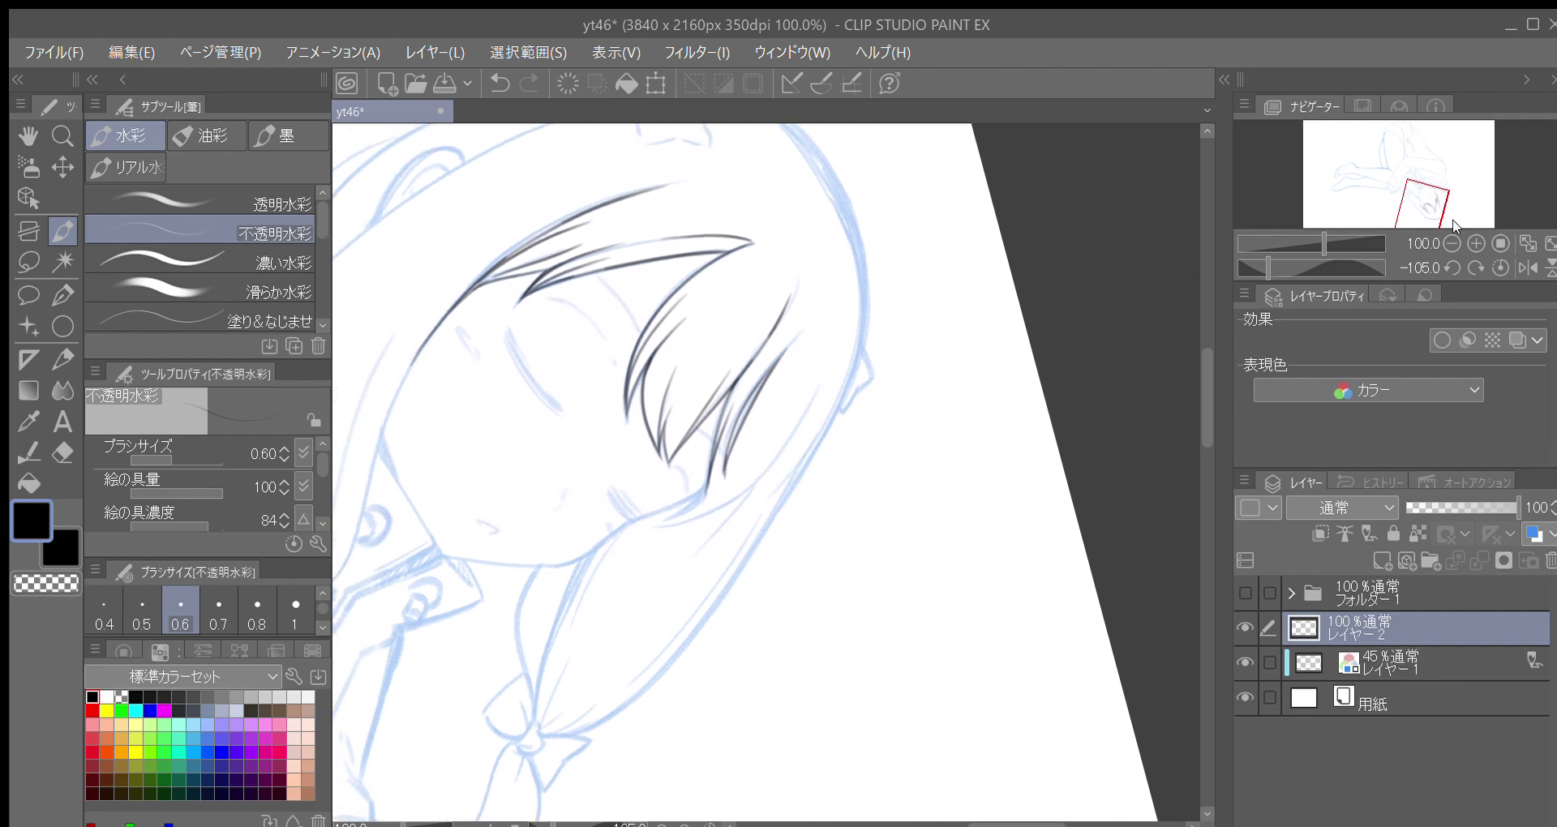
# Ink a long curved hair strand sweeping past the far temple, next to the last lock of bangs
pyautogui.click(1499, 268)
pyautogui.moveTo(1048, 485); pyautogui.dragTo(981, 548)
pyautogui.click(1470, 264)
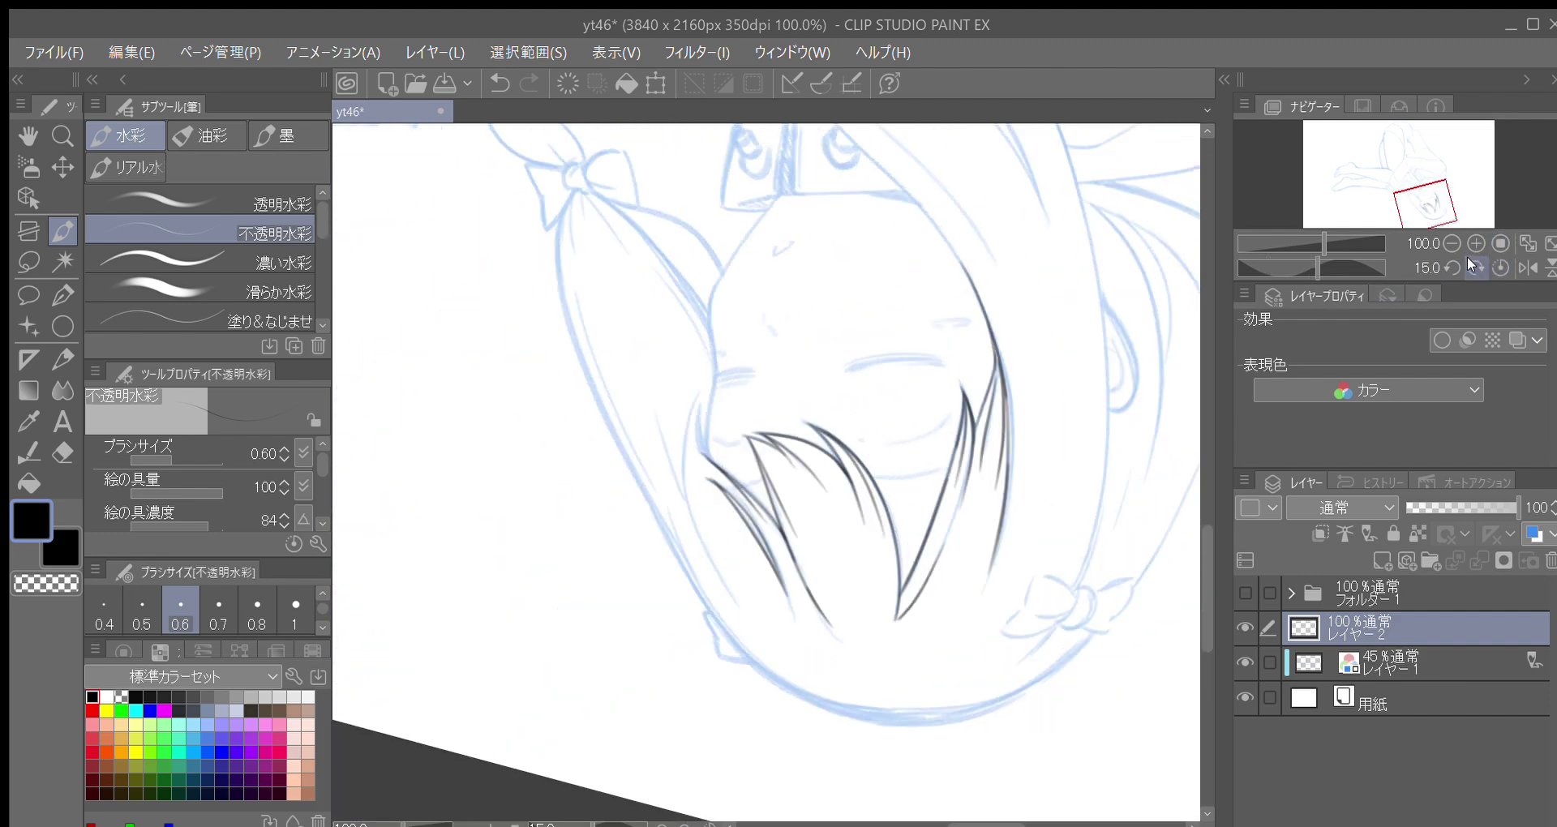
pyautogui.click(1468, 257)
pyautogui.click(1468, 255)
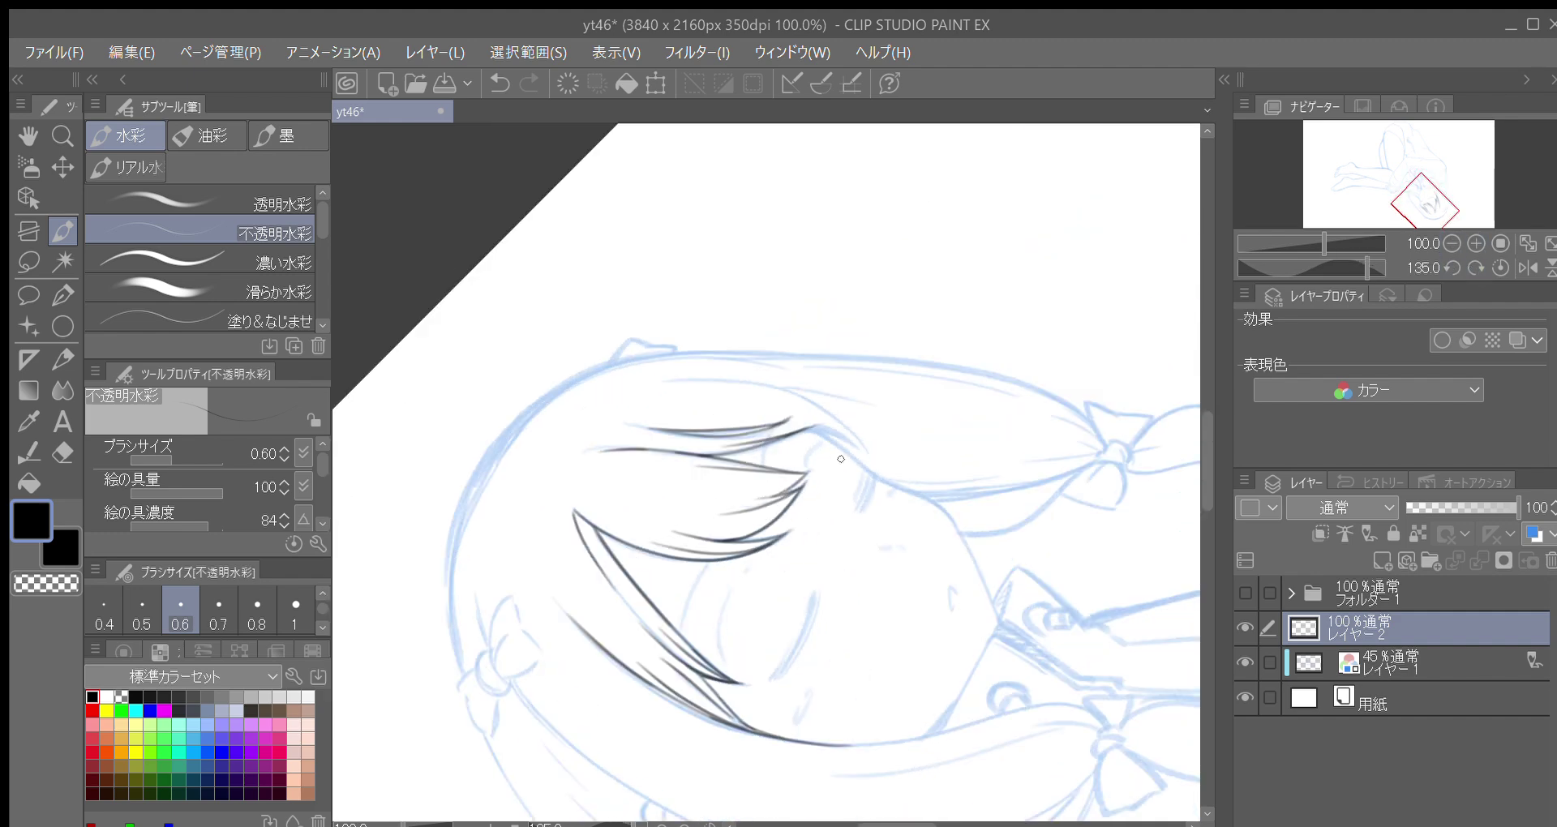
pyautogui.press('-')
pyautogui.press('-')
pyautogui.press('-')
pyautogui.press('-')
pyautogui.press('-')
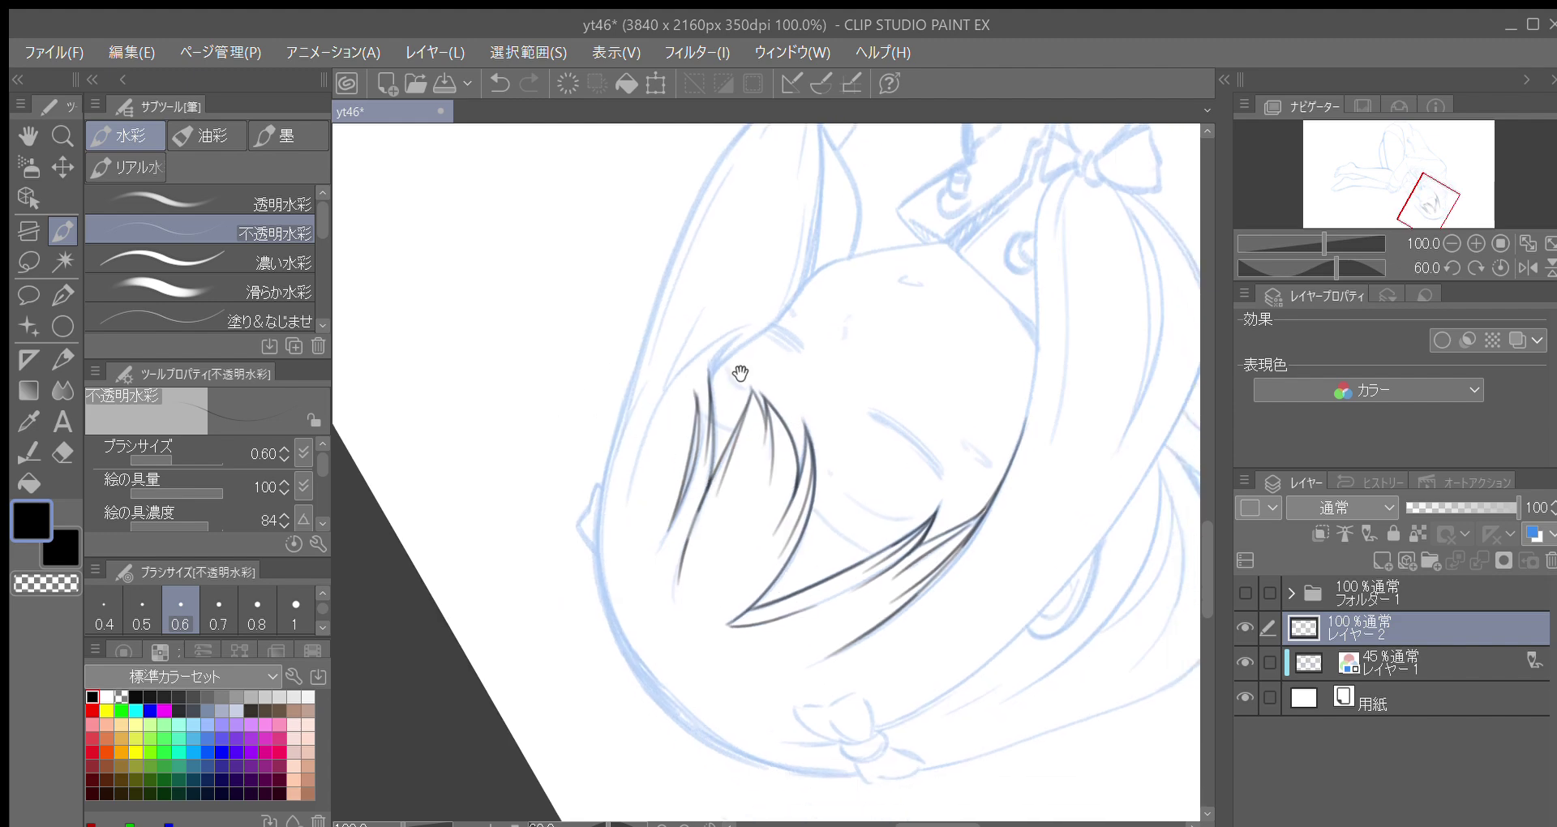
pyautogui.press('-')
pyautogui.moveTo(587, 570)
pyautogui.mouseDown()
pyautogui.moveTo(586, 491)
pyautogui.moveTo(620, 403)
pyautogui.moveTo(658, 365)
pyautogui.mouseUp()
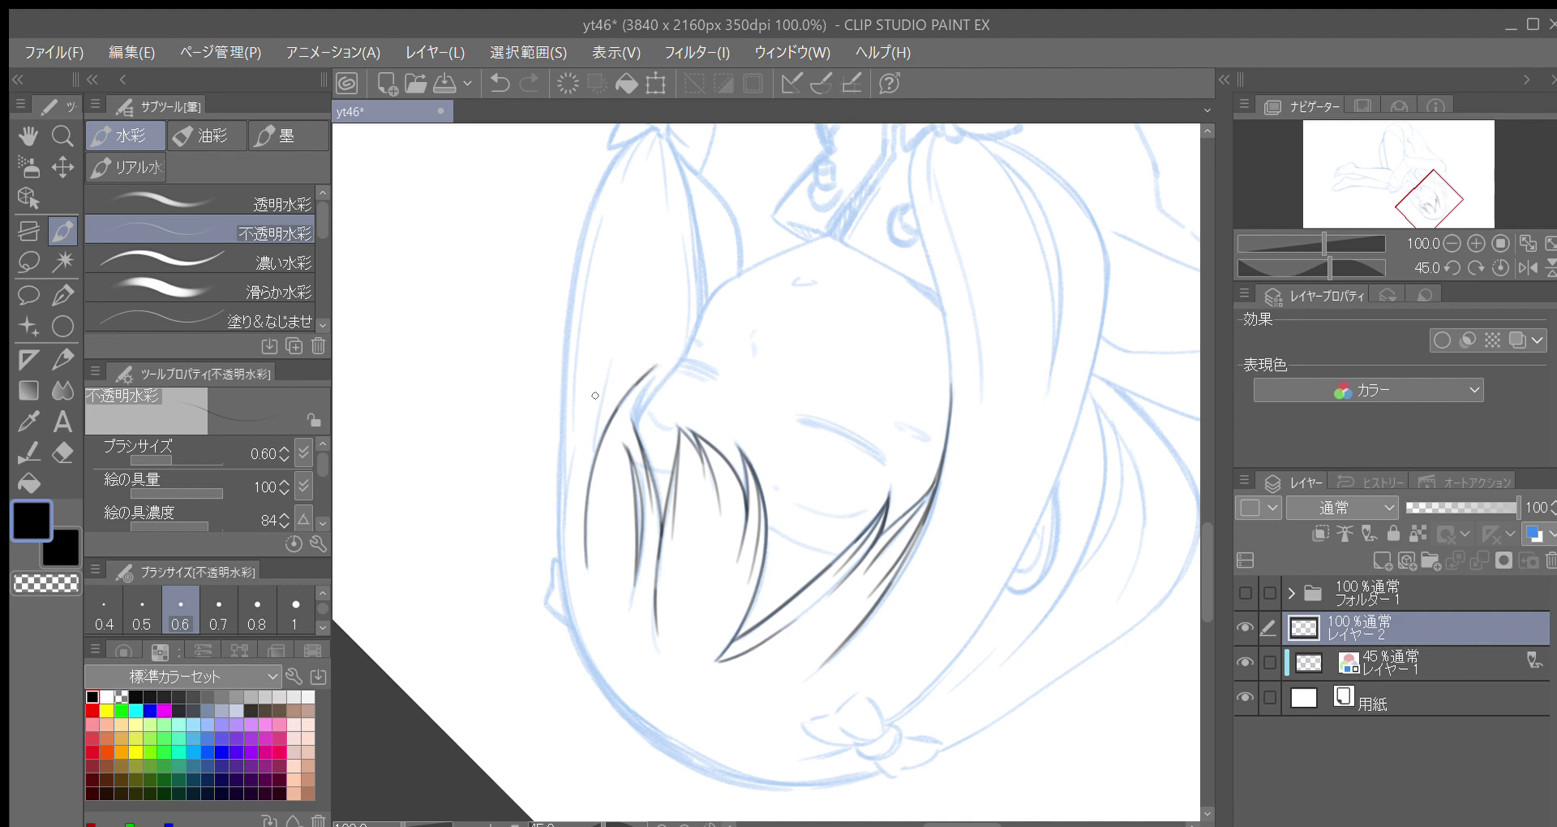
# Add shorter tapered strands around the far temple lock where the hair meets the face
pyautogui.press('-')
pyautogui.moveTo(598, 400)
pyautogui.mouseDown()
pyautogui.moveTo(629, 430)
pyautogui.moveTo(645, 412)
pyautogui.mouseUp()
pyautogui.moveTo(615, 549); pyautogui.dragTo(608, 369)
pyautogui.moveTo(631, 430); pyautogui.dragTo(656, 356)
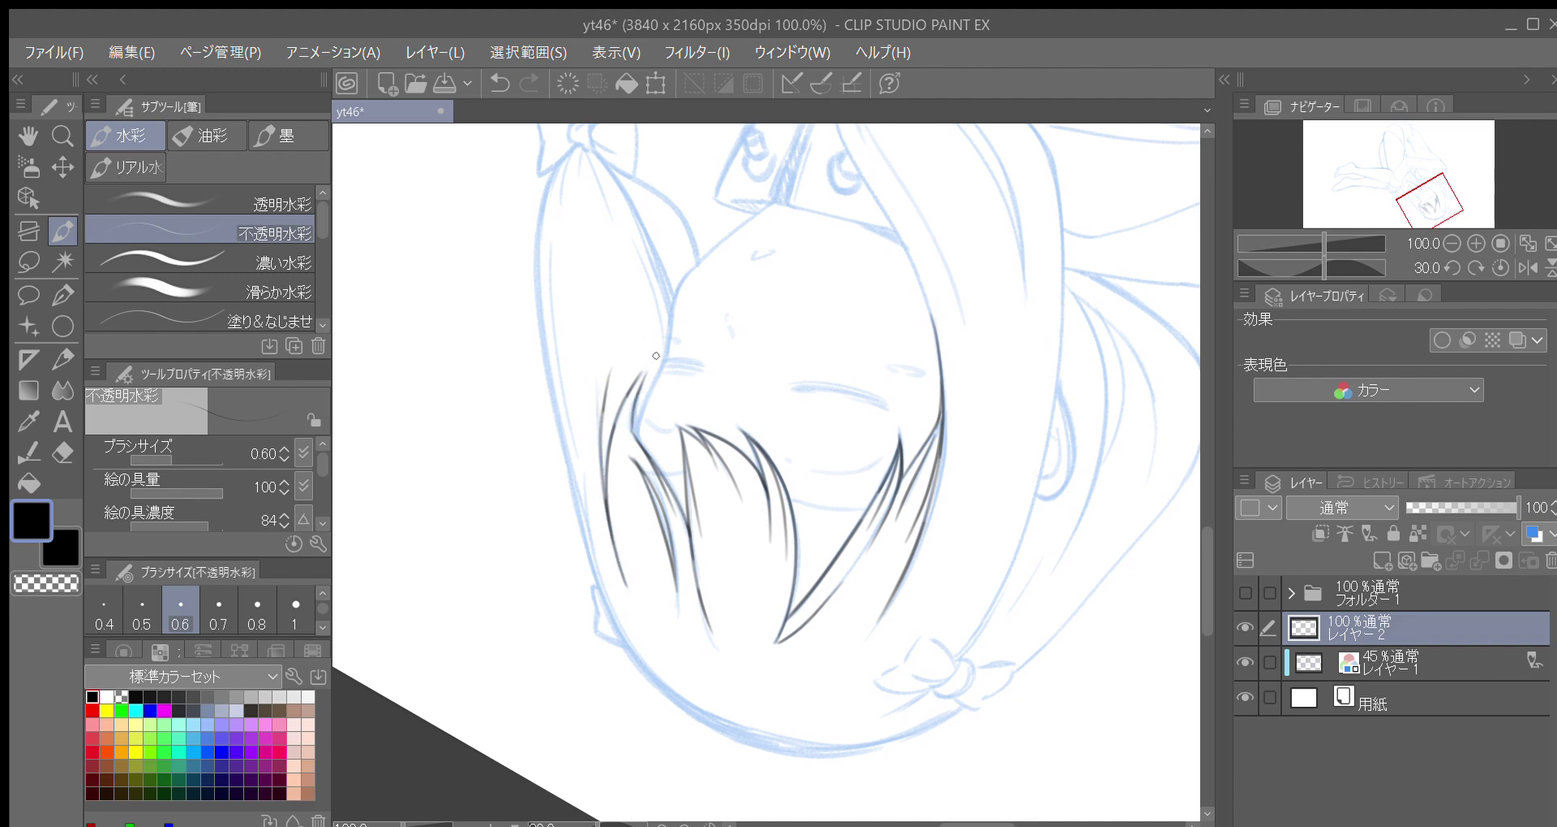
pyautogui.moveTo(636, 439)
pyautogui.mouseDown()
pyautogui.moveTo(663, 353)
pyautogui.moveTo(657, 391)
pyautogui.moveTo(616, 392)
pyautogui.mouseUp()
pyautogui.press('-')
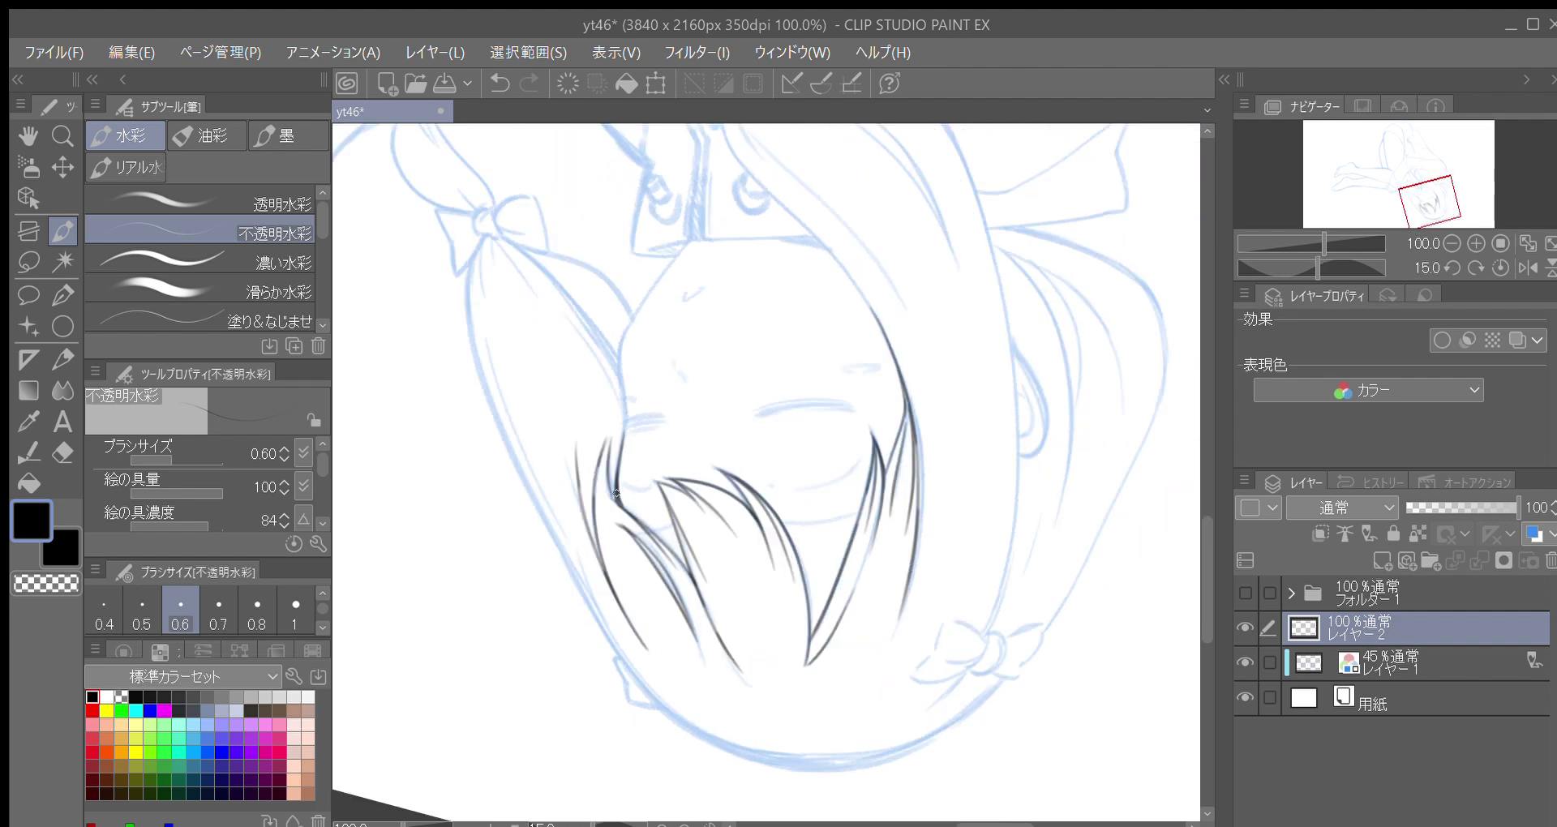
# Ink the face outline from the far temple hair down past the closed far eye
pyautogui.moveTo(615, 487); pyautogui.dragTo(626, 404)
pyautogui.hotkey('ctrl', 'z')
pyautogui.moveTo(617, 467); pyautogui.dragTo(620, 391)
pyautogui.scroll(1, 578, 383)
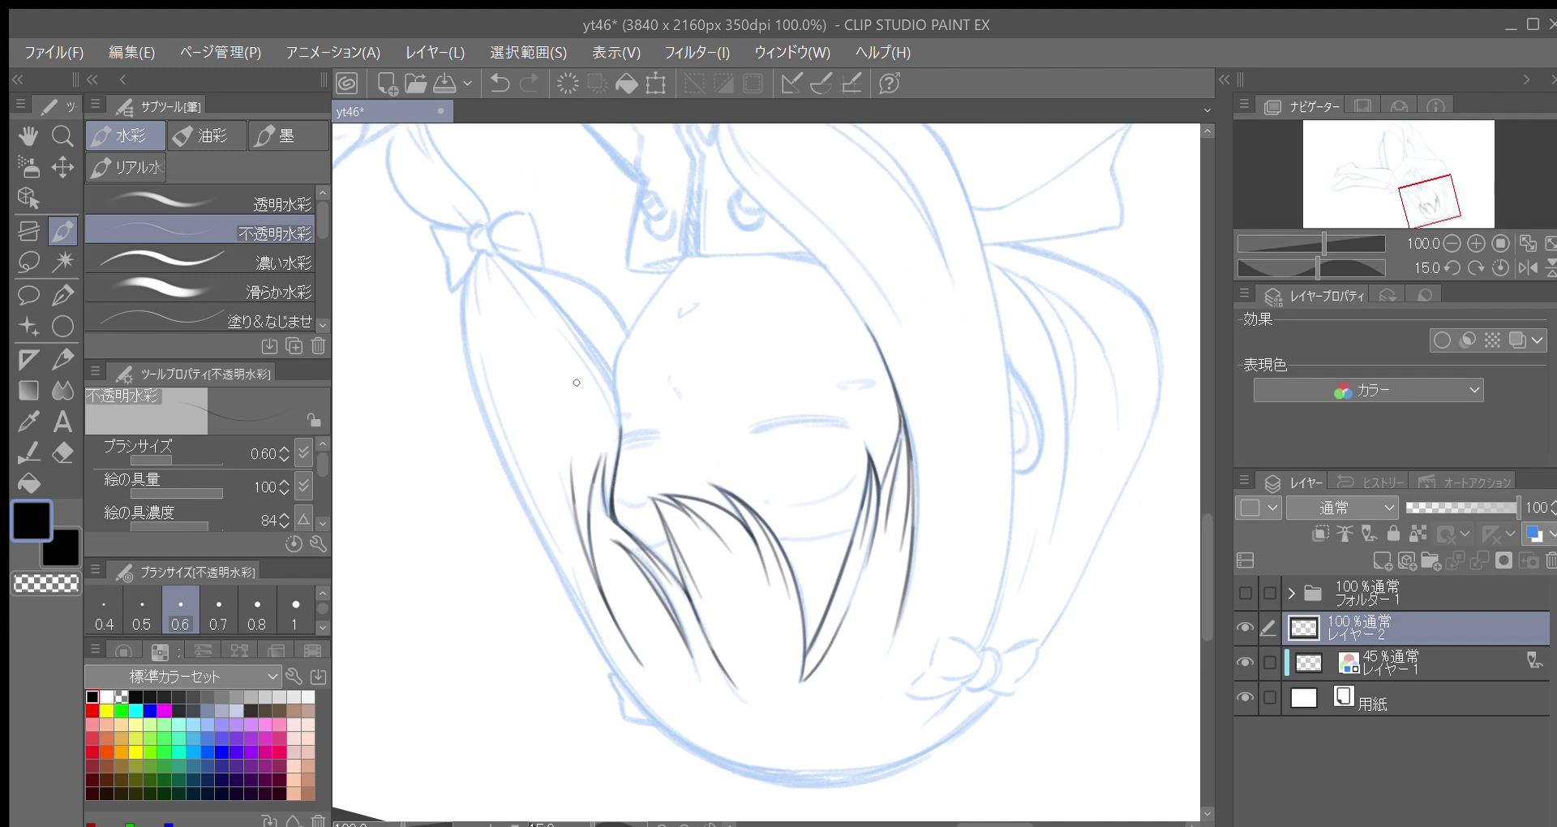
# Continue the face outline around the far cheek and down to the chin at the collar
pyautogui.press('^')
pyautogui.moveTo(632, 403); pyautogui.dragTo(664, 309)
pyautogui.press('-')
pyautogui.press('-')
pyautogui.moveTo(593, 414); pyautogui.dragTo(631, 285)
pyautogui.hotkey('ctrl', 'z')
pyautogui.moveTo(598, 428)
pyautogui.mouseDown()
pyautogui.moveTo(591, 377)
pyautogui.moveTo(633, 285)
pyautogui.moveTo(615, 342)
pyautogui.mouseUp()
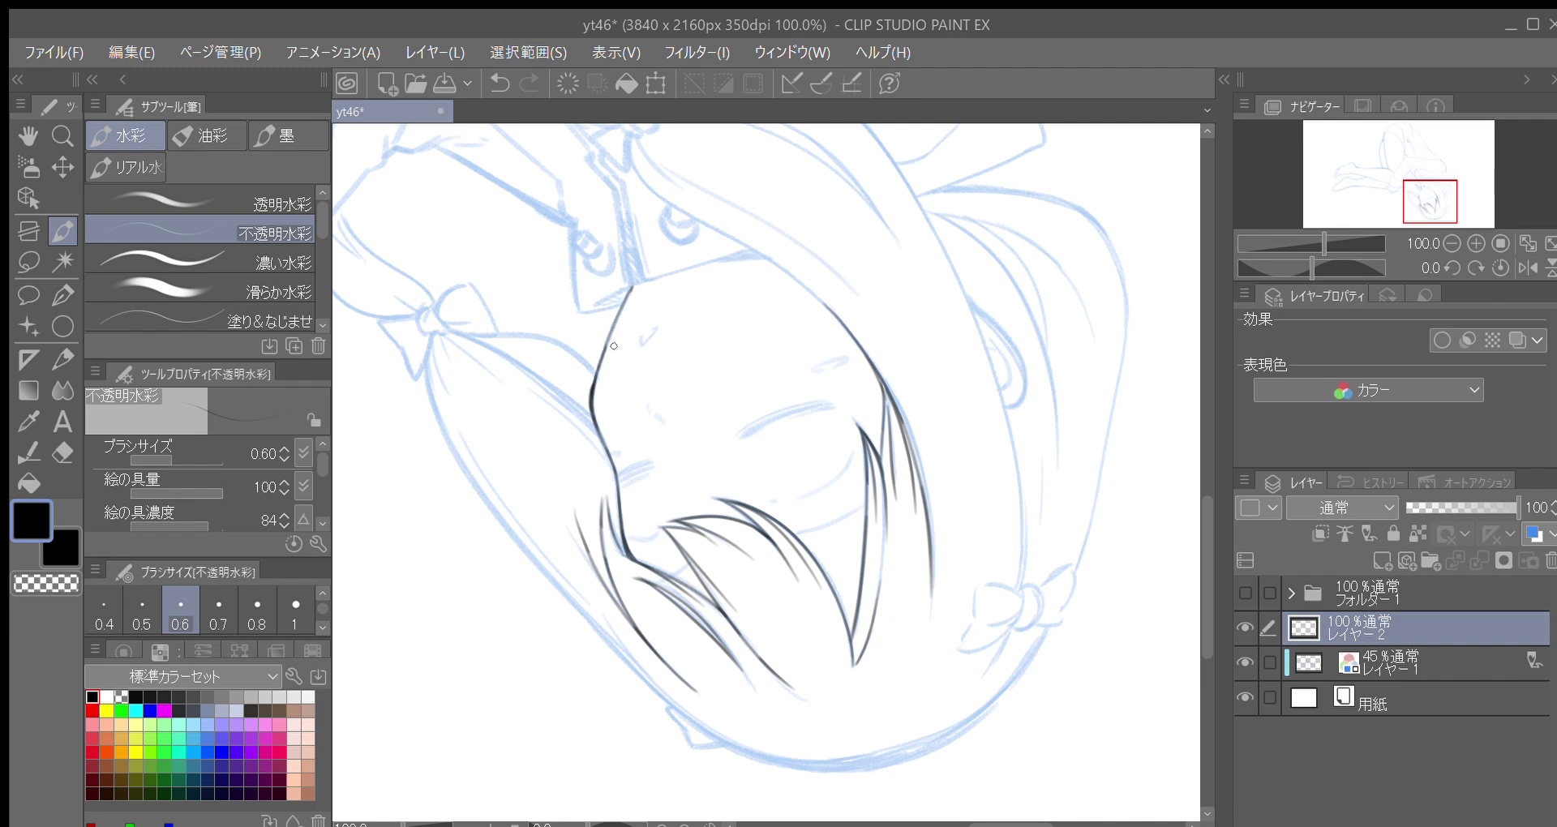
# Ink the short tapered strands where the near side lock gathers at its ribbon
pyautogui.press('-')
pyautogui.press('-')
pyautogui.press('-')
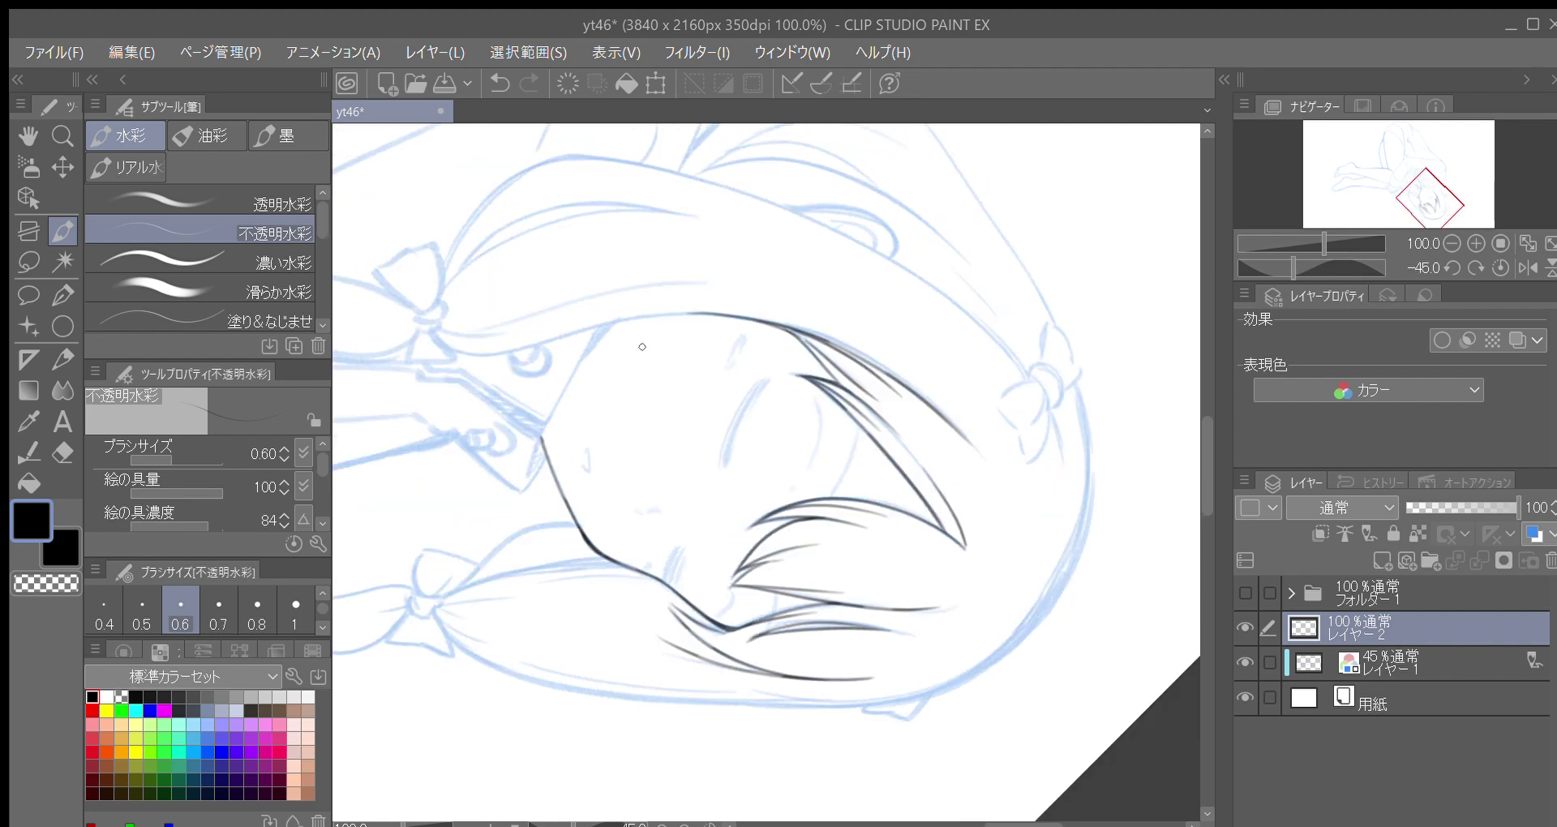
pyautogui.press('-')
pyautogui.press('-')
pyautogui.press('-')
pyautogui.press('-')
pyautogui.press('-')
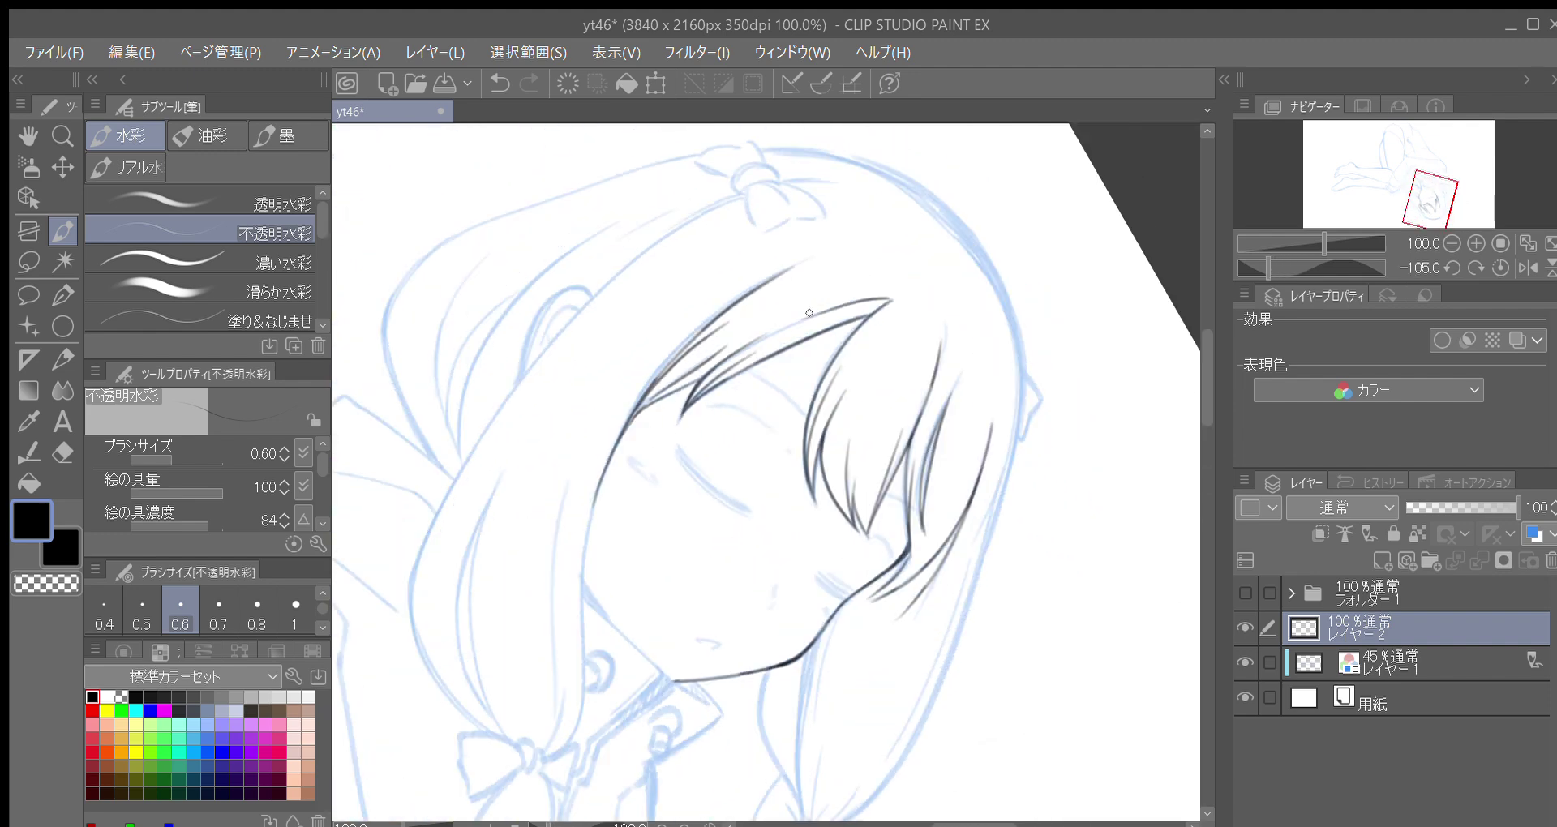
pyautogui.press('^')
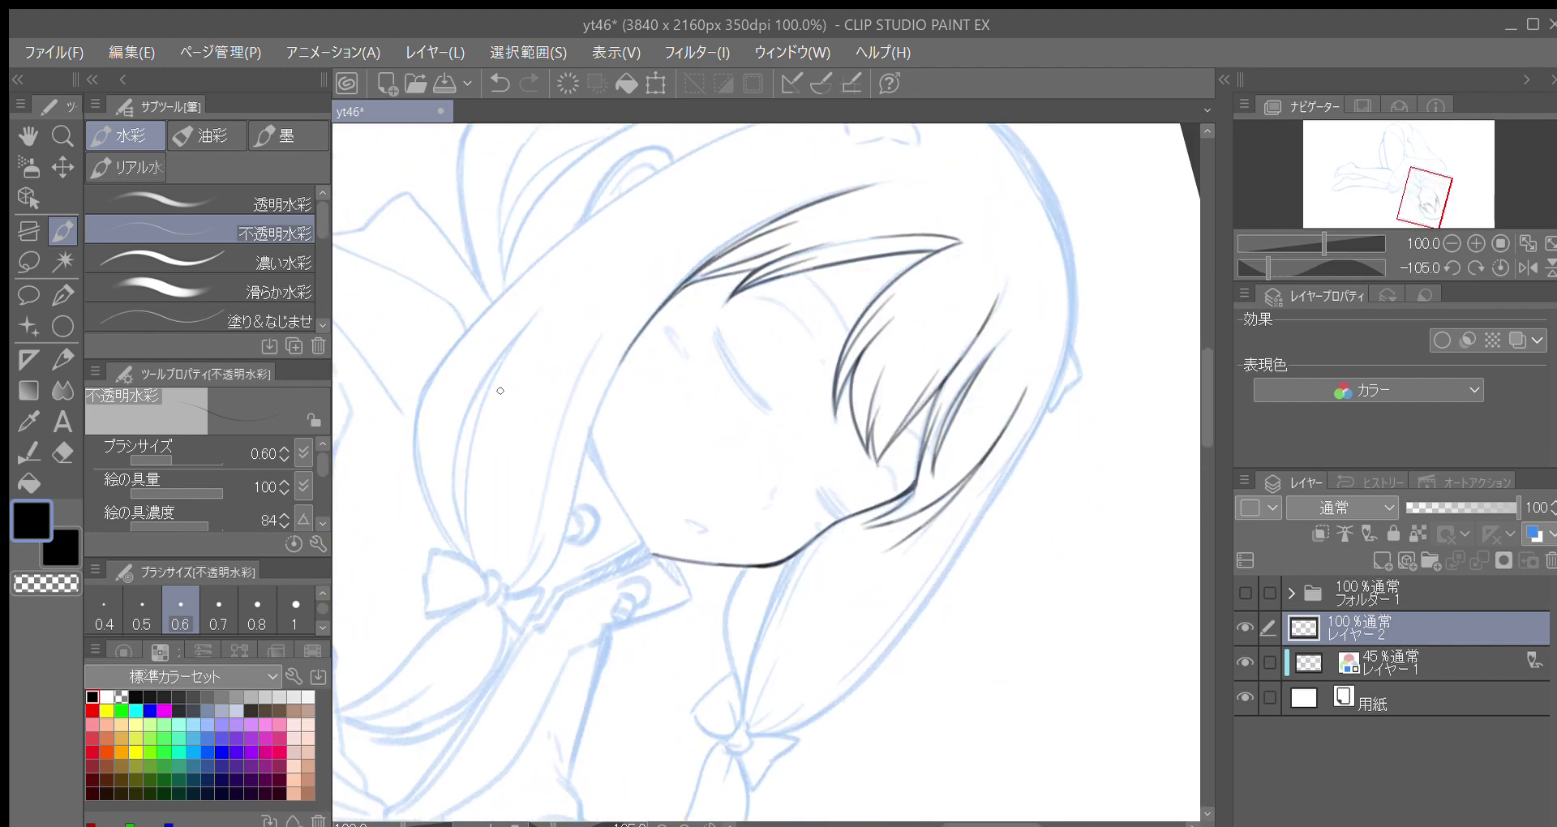
pyautogui.scroll(-3, 549, 393)
pyautogui.moveTo(503, 537)
pyautogui.mouseDown()
pyautogui.moveTo(514, 492)
pyautogui.moveTo(535, 494)
pyautogui.mouseUp()
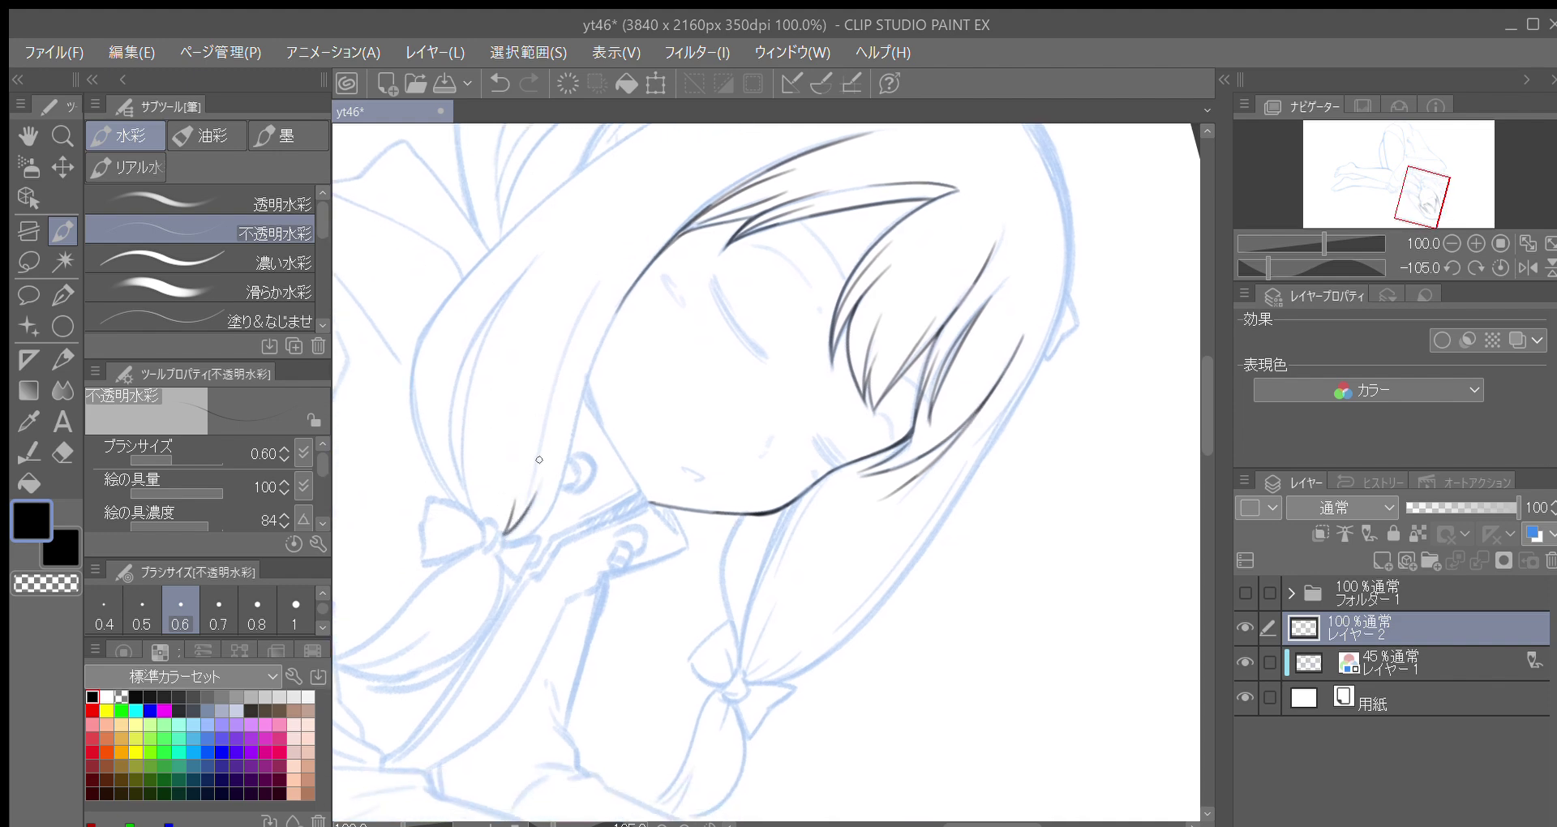
# Ink the long face-side edge of the near side lock and parallel inner strands, from the ribbon up beside the cheek
pyautogui.scroll(3, 535, 470)
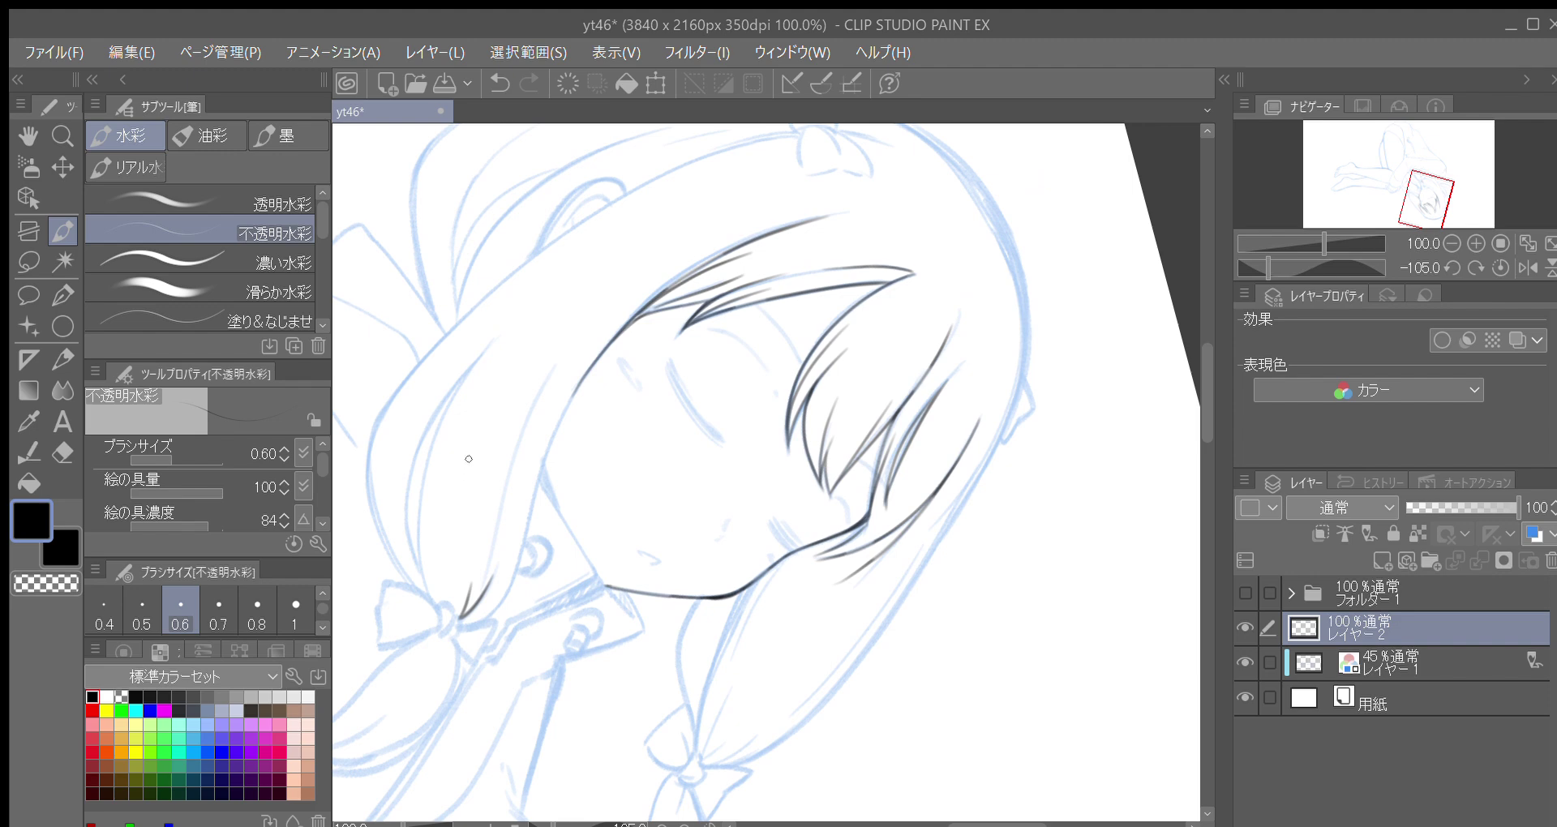
pyautogui.moveTo(474, 601)
pyautogui.mouseDown()
pyautogui.moveTo(508, 477)
pyautogui.moveTo(558, 361)
pyautogui.mouseUp()
pyautogui.moveTo(484, 592)
pyautogui.mouseDown()
pyautogui.moveTo(536, 413)
pyautogui.moveTo(574, 349)
pyautogui.mouseUp()
pyautogui.moveTo(570, 407)
pyautogui.mouseDown()
pyautogui.moveTo(585, 346)
pyautogui.moveTo(558, 403)
pyautogui.mouseUp()
pyautogui.hotkey('ctrl', 'z')
pyautogui.moveTo(602, 313)
pyautogui.mouseDown()
pyautogui.moveTo(527, 532)
pyautogui.moveTo(481, 561)
pyautogui.mouseUp()
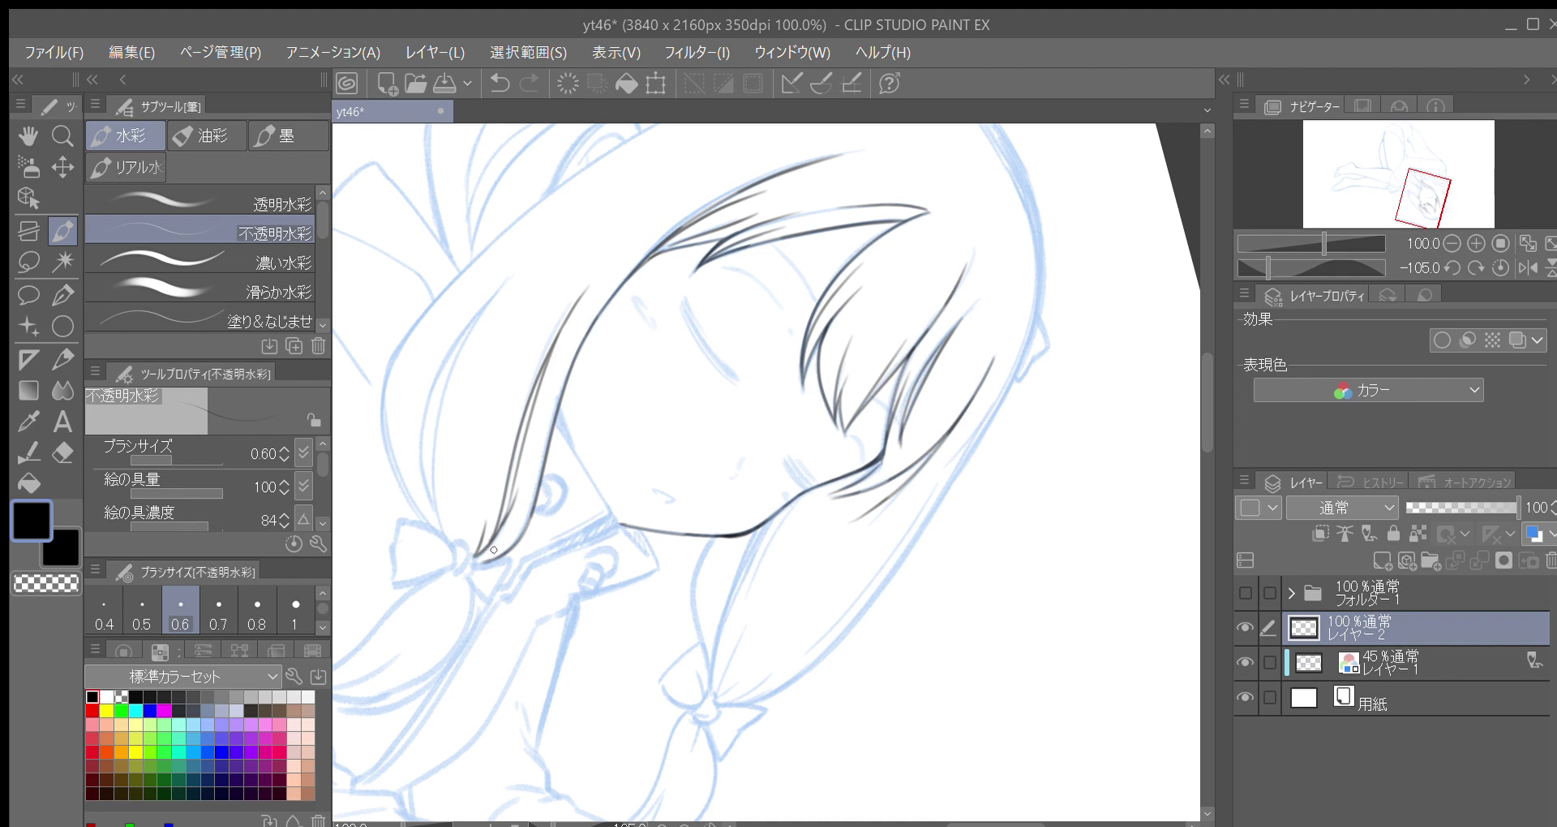
# Ink the small rounded ribbon knot at the gathered end of the near side lock
pyautogui.press('^')
pyautogui.press('-')
pyautogui.press('^')
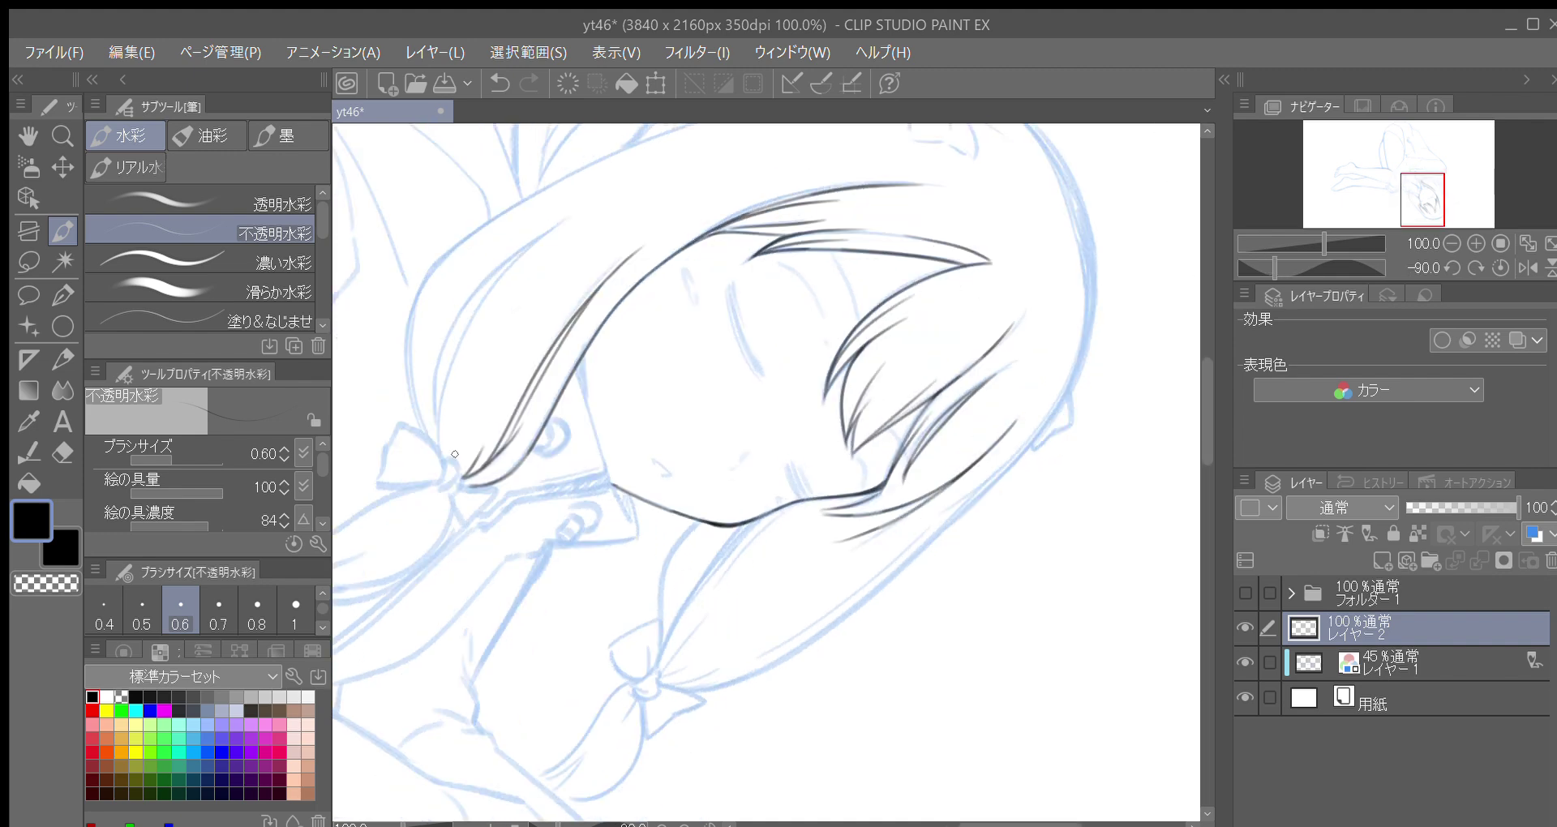
pyautogui.moveTo(447, 460)
pyautogui.mouseDown()
pyautogui.moveTo(454, 492)
pyautogui.moveTo(462, 405)
pyautogui.mouseUp()
pyautogui.hotkey('ctrl', 'z')
pyautogui.press('-')
pyautogui.press('-')
pyautogui.press('-')
pyautogui.press('-')
pyautogui.press('-')
pyautogui.moveTo(722, 623); pyautogui.dragTo(621, 285)
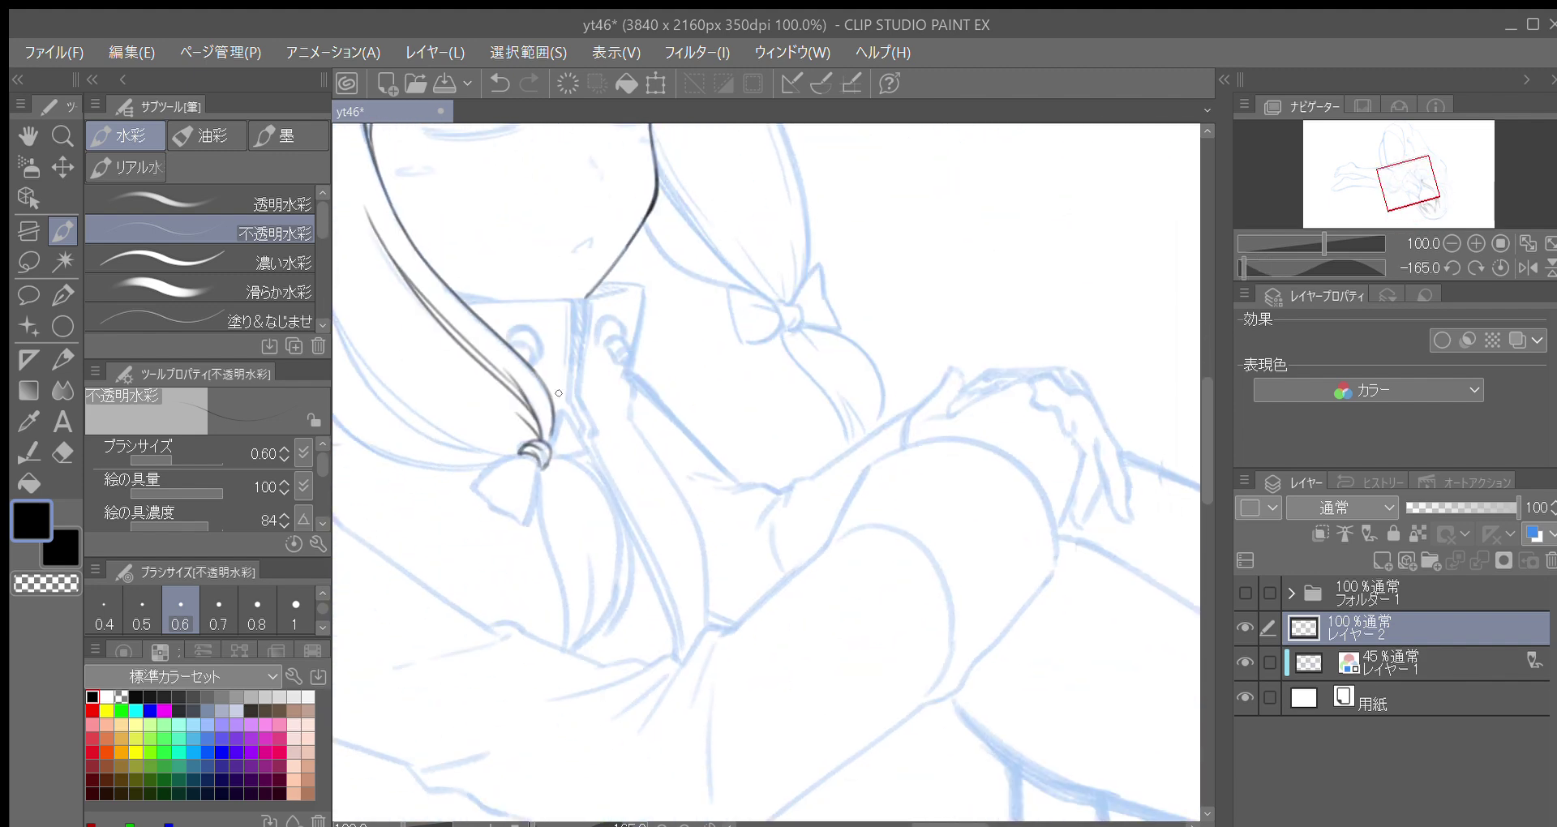
# Ink the two bow loops on either side of the near side lock's ribbon knot
pyautogui.moveTo(561, 430)
pyautogui.mouseDown()
pyautogui.moveTo(551, 442)
pyautogui.moveTo(563, 410)
pyautogui.moveTo(589, 447)
pyautogui.moveTo(580, 415)
pyautogui.mouseUp()
pyautogui.press('-')
pyautogui.moveTo(545, 479)
pyautogui.mouseDown()
pyautogui.moveTo(496, 516)
pyautogui.moveTo(557, 536)
pyautogui.mouseUp()
# Ink curved strands fanning up from the ribbon inside the outer half of the near side lock
pyautogui.moveTo(569, 467); pyautogui.dragTo(713, 302)
pyautogui.moveTo(720, 354)
pyautogui.mouseDown()
pyautogui.moveTo(577, 620)
pyautogui.moveTo(529, 506)
pyautogui.mouseUp()
pyautogui.moveTo(561, 382)
pyautogui.mouseDown()
pyautogui.moveTo(545, 453)
pyautogui.moveTo(571, 419)
pyautogui.moveTo(548, 478)
pyautogui.moveTo(561, 413)
pyautogui.moveTo(638, 323)
pyautogui.mouseUp()
pyautogui.hotkey('ctrl', 'z')
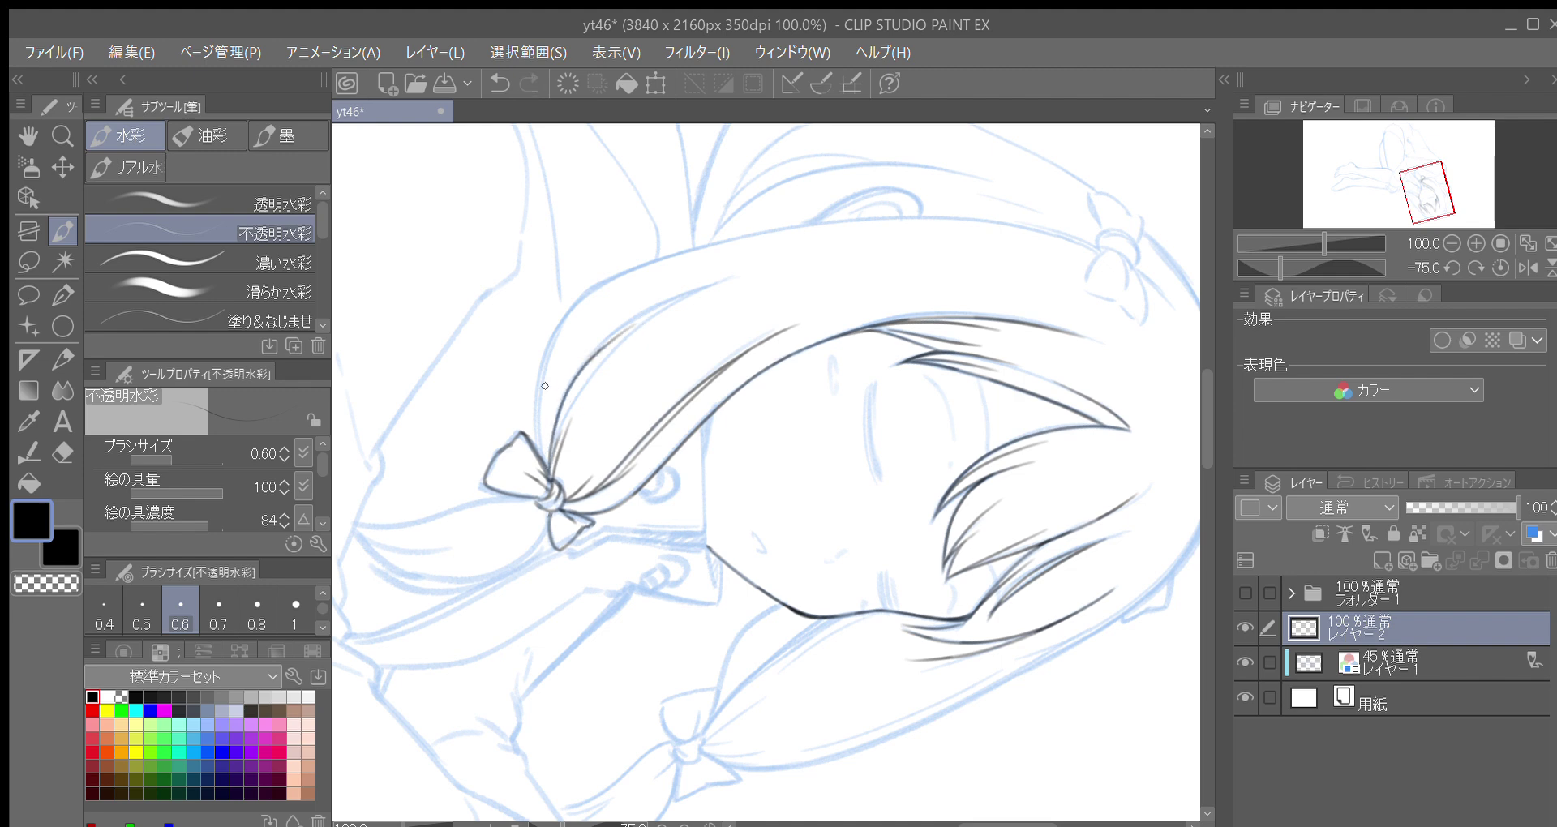
pyautogui.press('-')
pyautogui.moveTo(555, 509)
pyautogui.mouseDown()
pyautogui.moveTo(559, 460)
pyautogui.moveTo(633, 338)
pyautogui.mouseUp()
pyautogui.moveTo(577, 392); pyautogui.dragTo(606, 358)
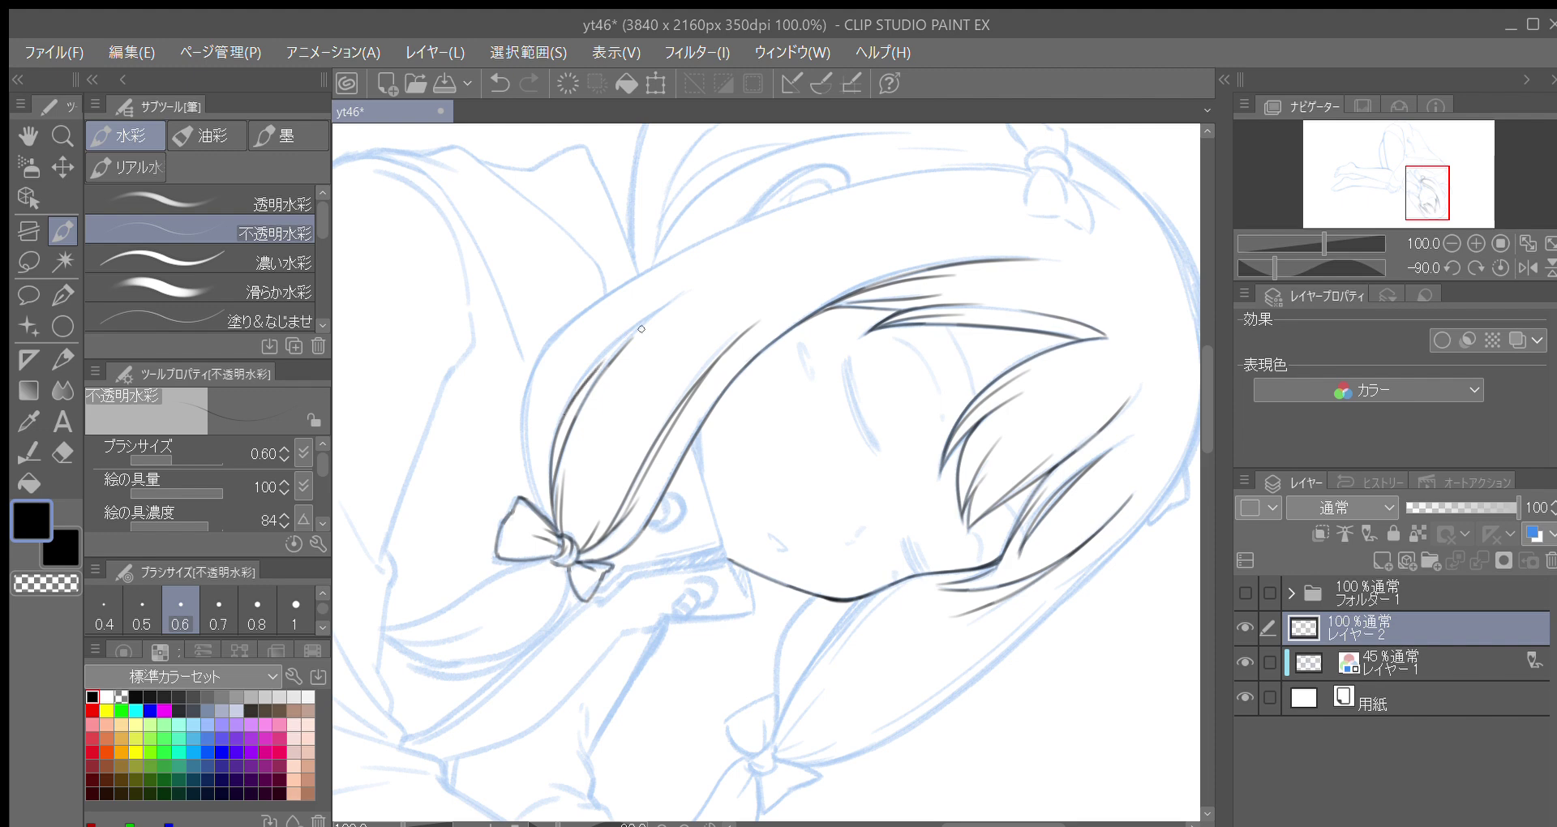
# Thicken the fanned strands above the ribbon and extend the longest one up toward the crown
pyautogui.moveTo(686, 479); pyautogui.dragTo(673, 474)
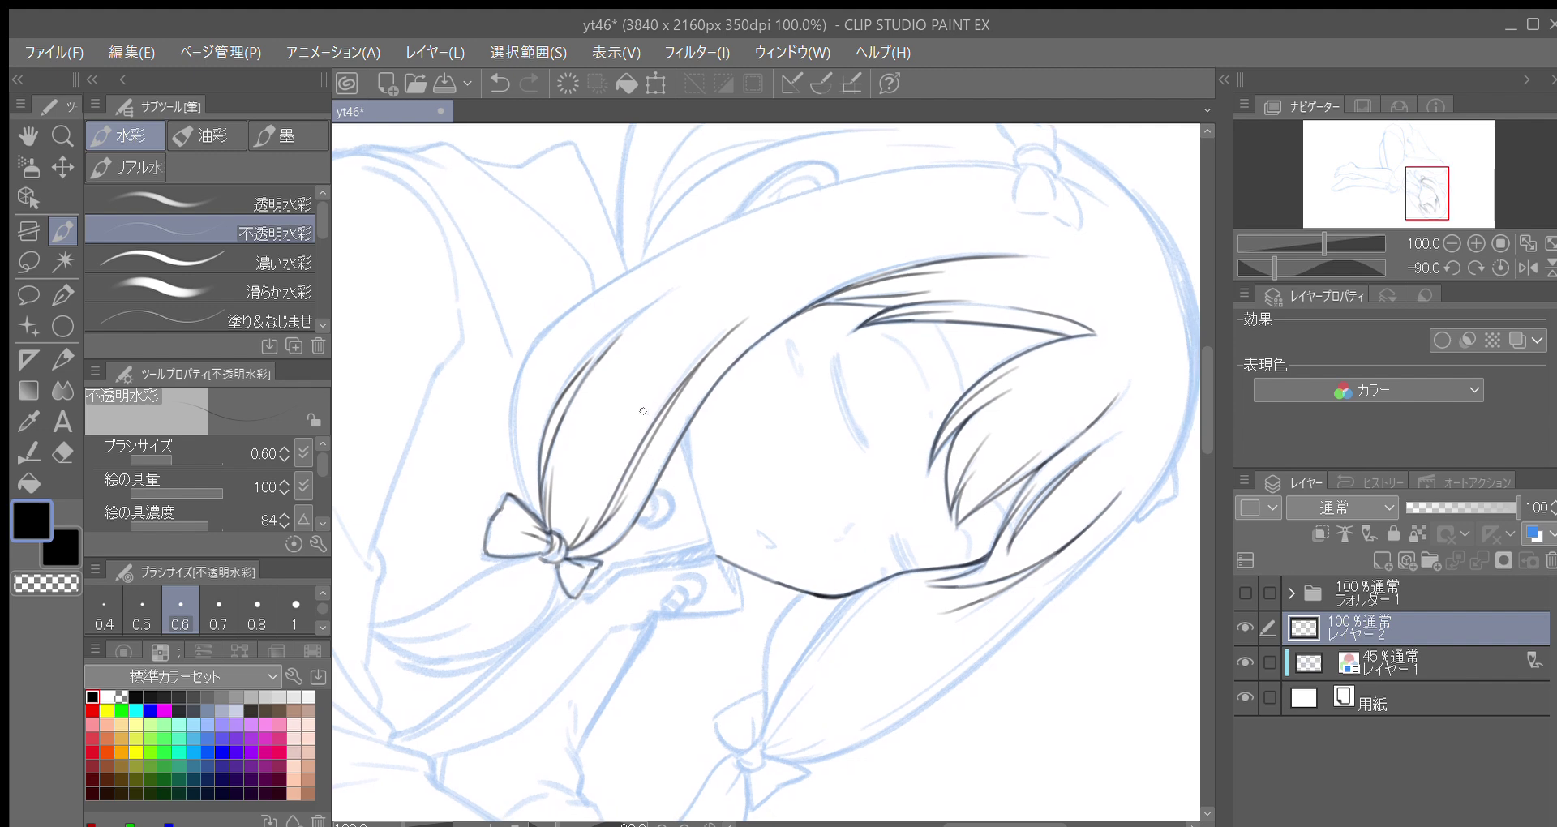
pyautogui.press('-')
pyautogui.moveTo(544, 503); pyautogui.dragTo(570, 424)
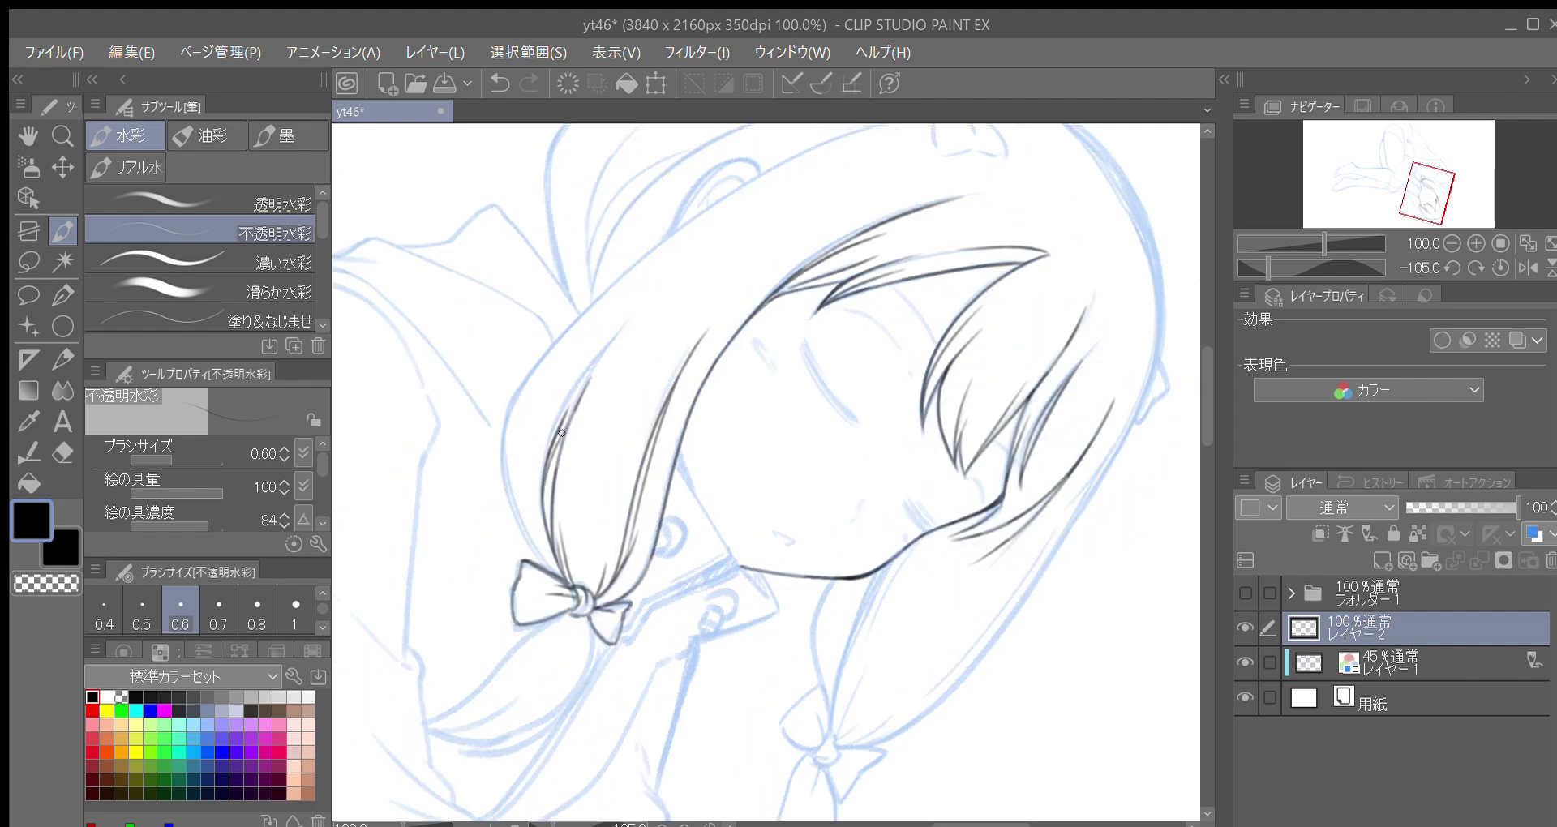
pyautogui.moveTo(593, 372); pyautogui.dragTo(653, 297)
# Ink the outer contour of the near side lock from the ribbon up to the level of the ear
pyautogui.moveTo(560, 579)
pyautogui.mouseDown()
pyautogui.moveTo(508, 493)
pyautogui.moveTo(520, 384)
pyautogui.mouseUp()
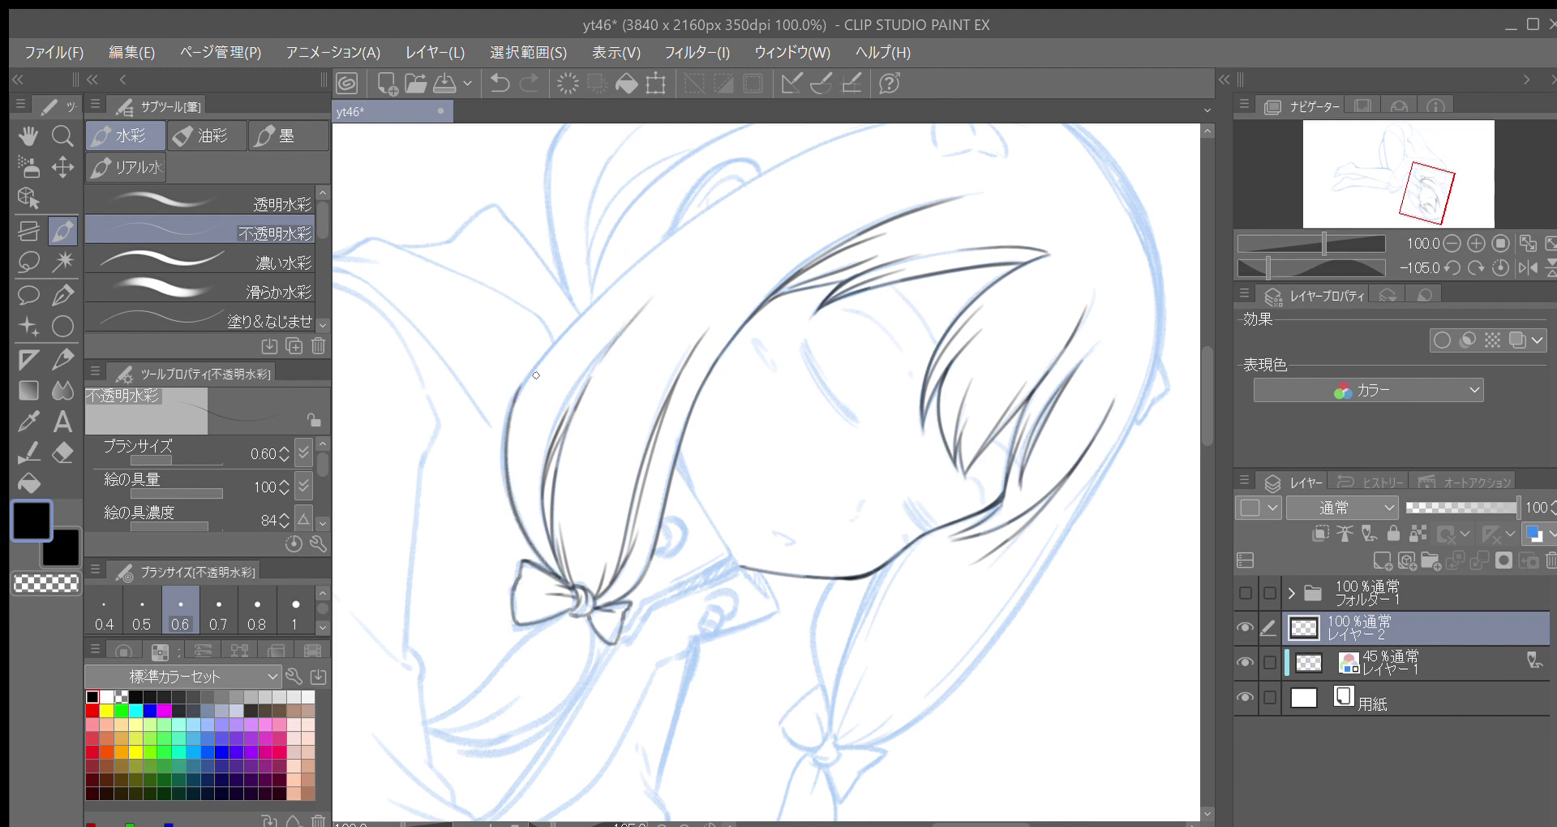
pyautogui.moveTo(514, 505)
pyautogui.mouseDown()
pyautogui.moveTo(505, 410)
pyautogui.moveTo(518, 396)
pyautogui.mouseUp()
pyautogui.press('-')
pyautogui.moveTo(564, 421); pyautogui.dragTo(562, 465)
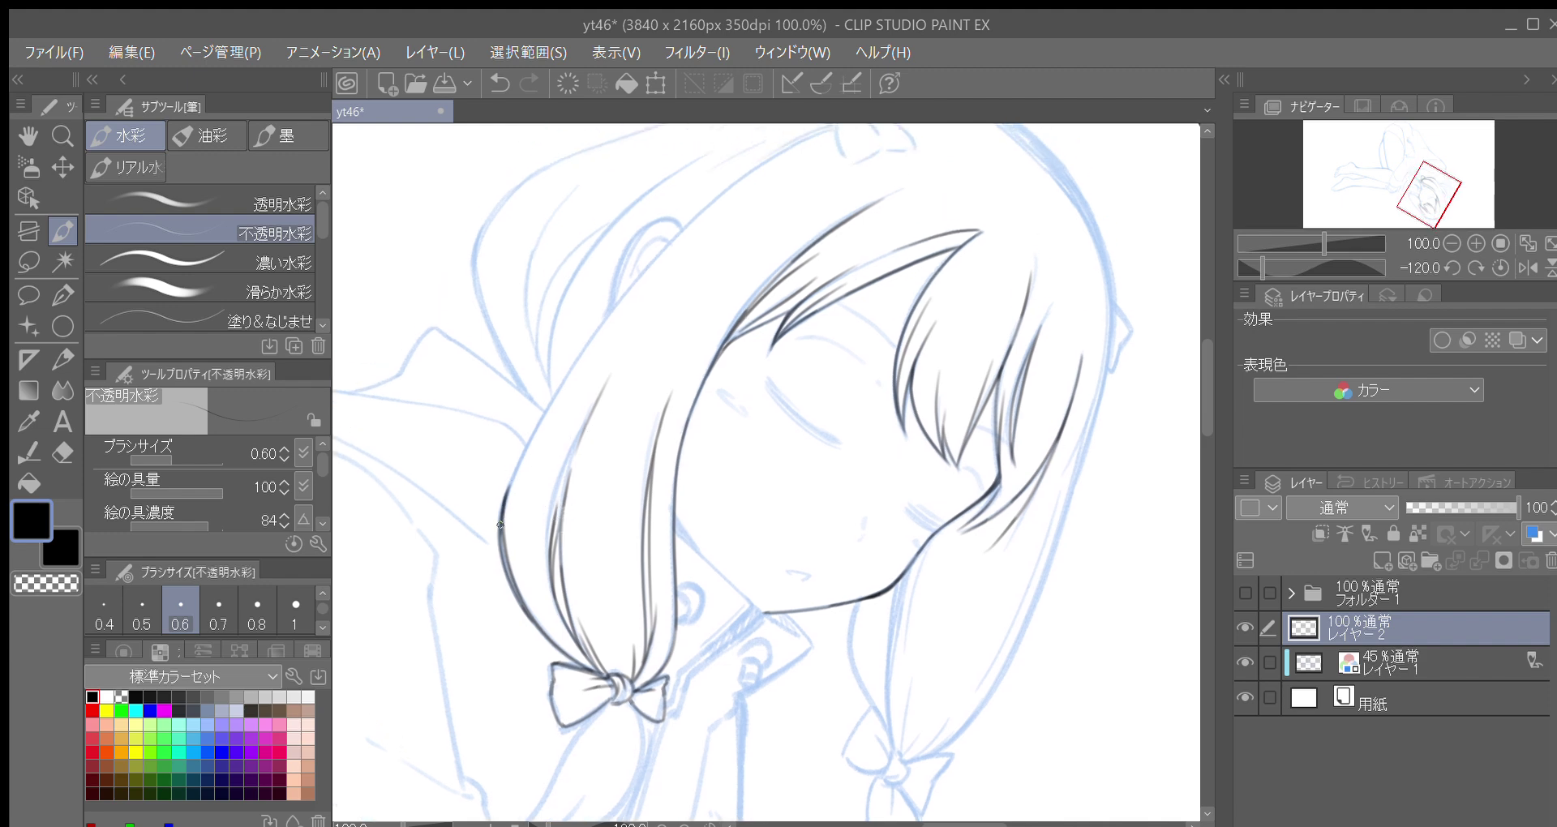
pyautogui.moveTo(577, 400); pyautogui.dragTo(521, 500)
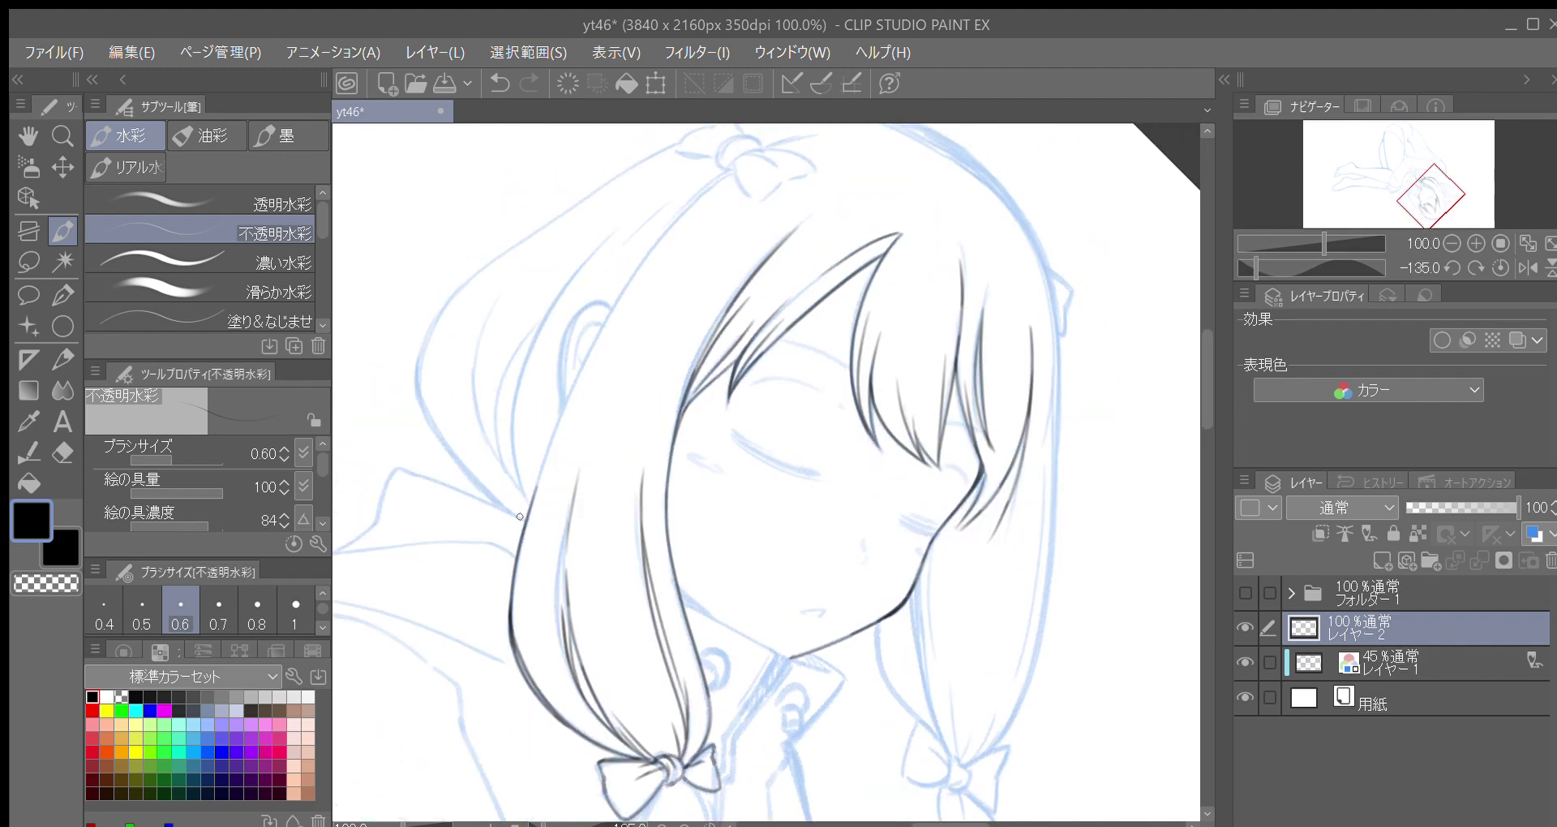
pyautogui.moveTo(512, 639)
pyautogui.mouseDown()
pyautogui.moveTo(532, 500)
pyautogui.moveTo(630, 264)
pyautogui.moveTo(561, 373)
pyautogui.moveTo(543, 425)
pyautogui.mouseUp()
# Extend the side lock's outer contour in one long curve past the ear up to the head bow
pyautogui.press('-')
pyautogui.moveTo(509, 503); pyautogui.dragTo(588, 323)
pyautogui.hotkey('ctrl', 'z')
pyautogui.moveTo(509, 505)
pyautogui.mouseDown()
pyautogui.moveTo(538, 406)
pyautogui.moveTo(598, 310)
pyautogui.mouseUp()
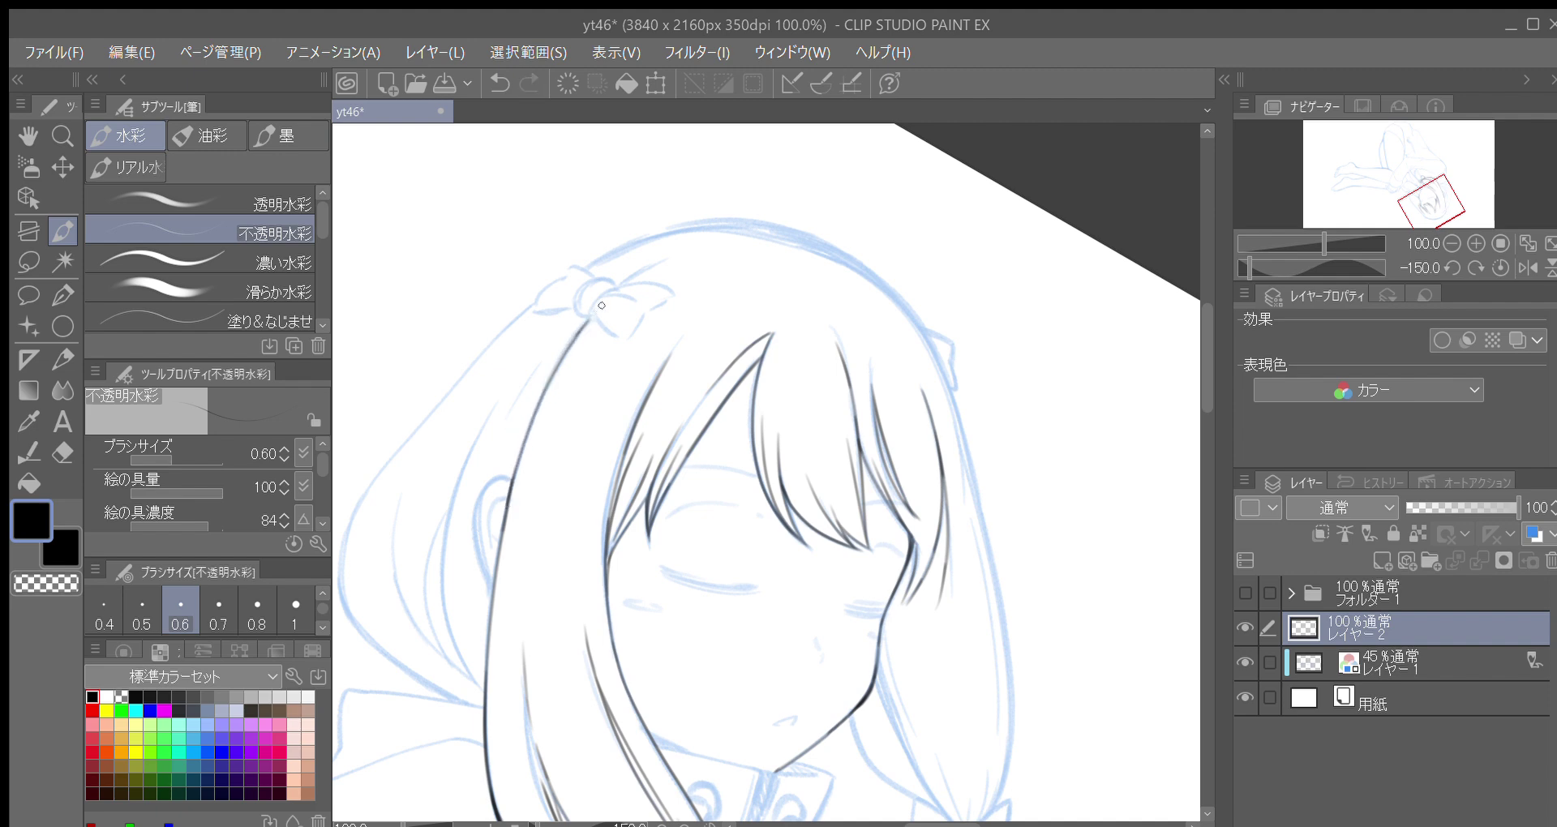
# Add short tapered strands below the head bow, just behind the side lock's contour
pyautogui.press('-')
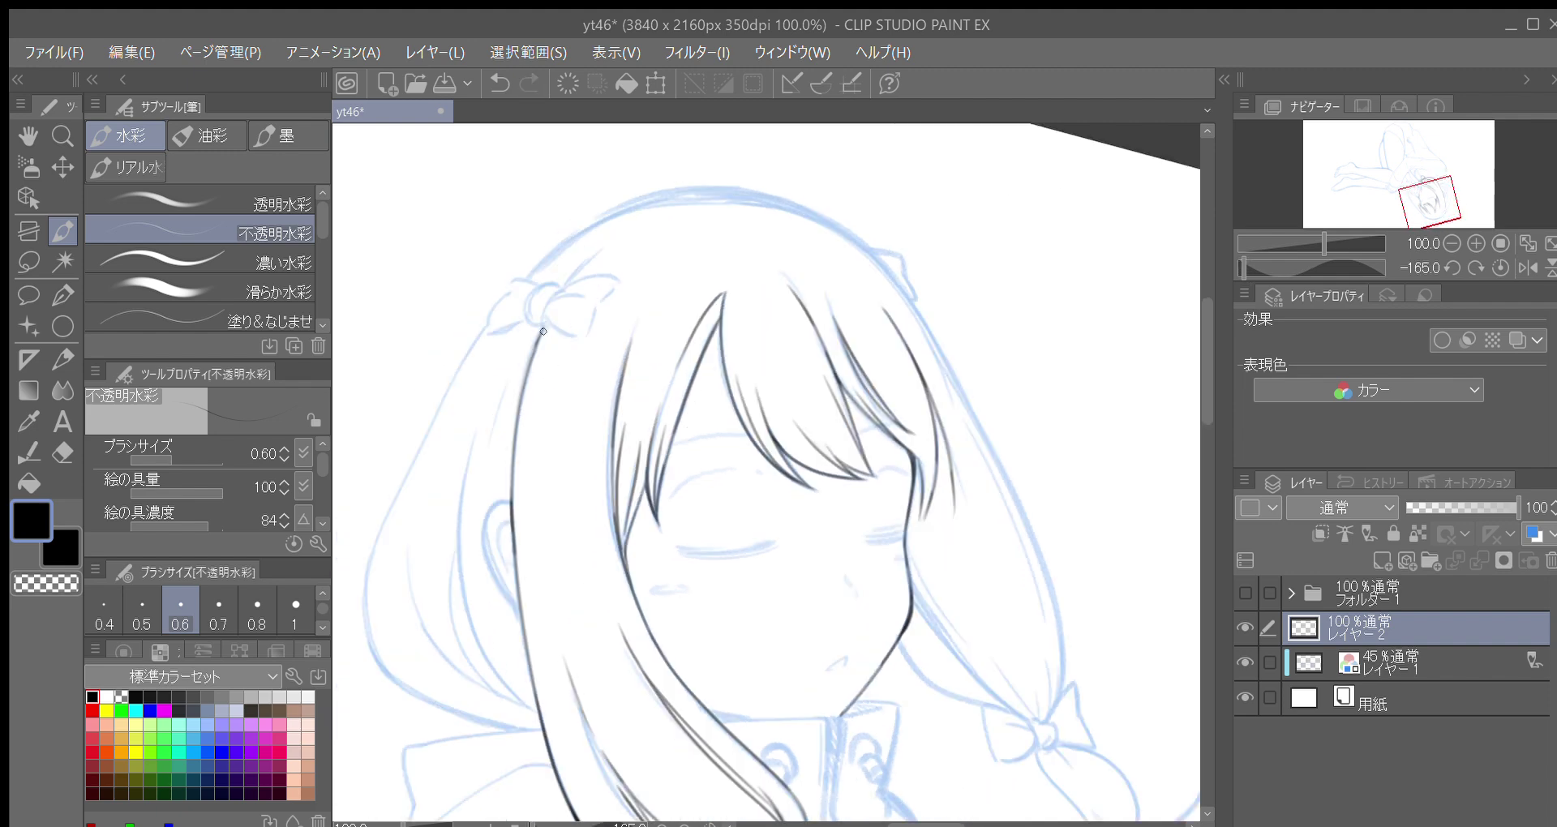
pyautogui.moveTo(532, 340); pyautogui.dragTo(492, 481)
pyautogui.moveTo(506, 390); pyautogui.dragTo(484, 485)
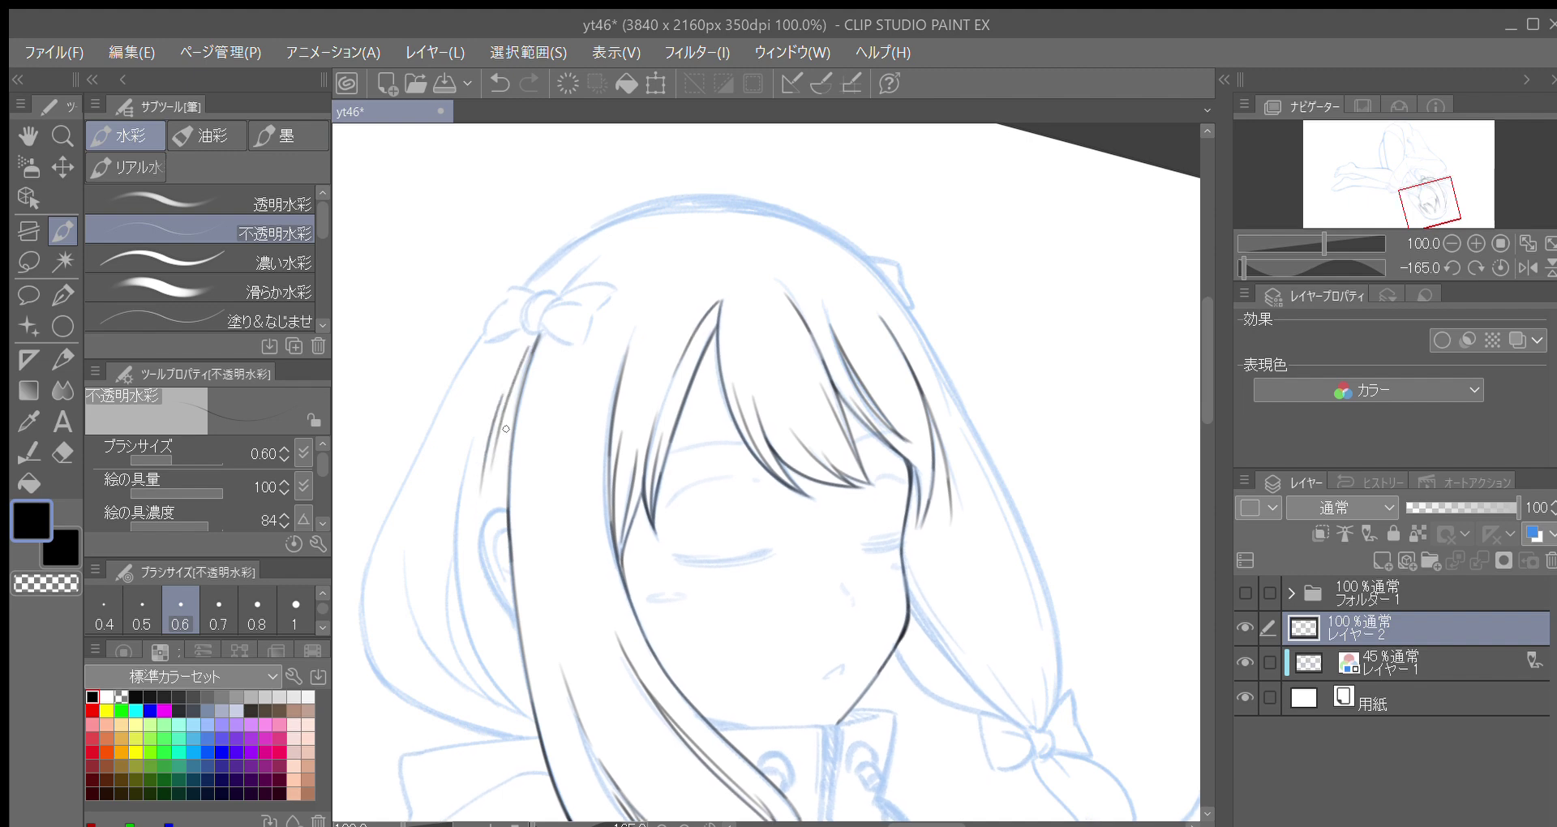
# Ink the head bow's knot and its front loop on the near side of the head
pyautogui.press('-')
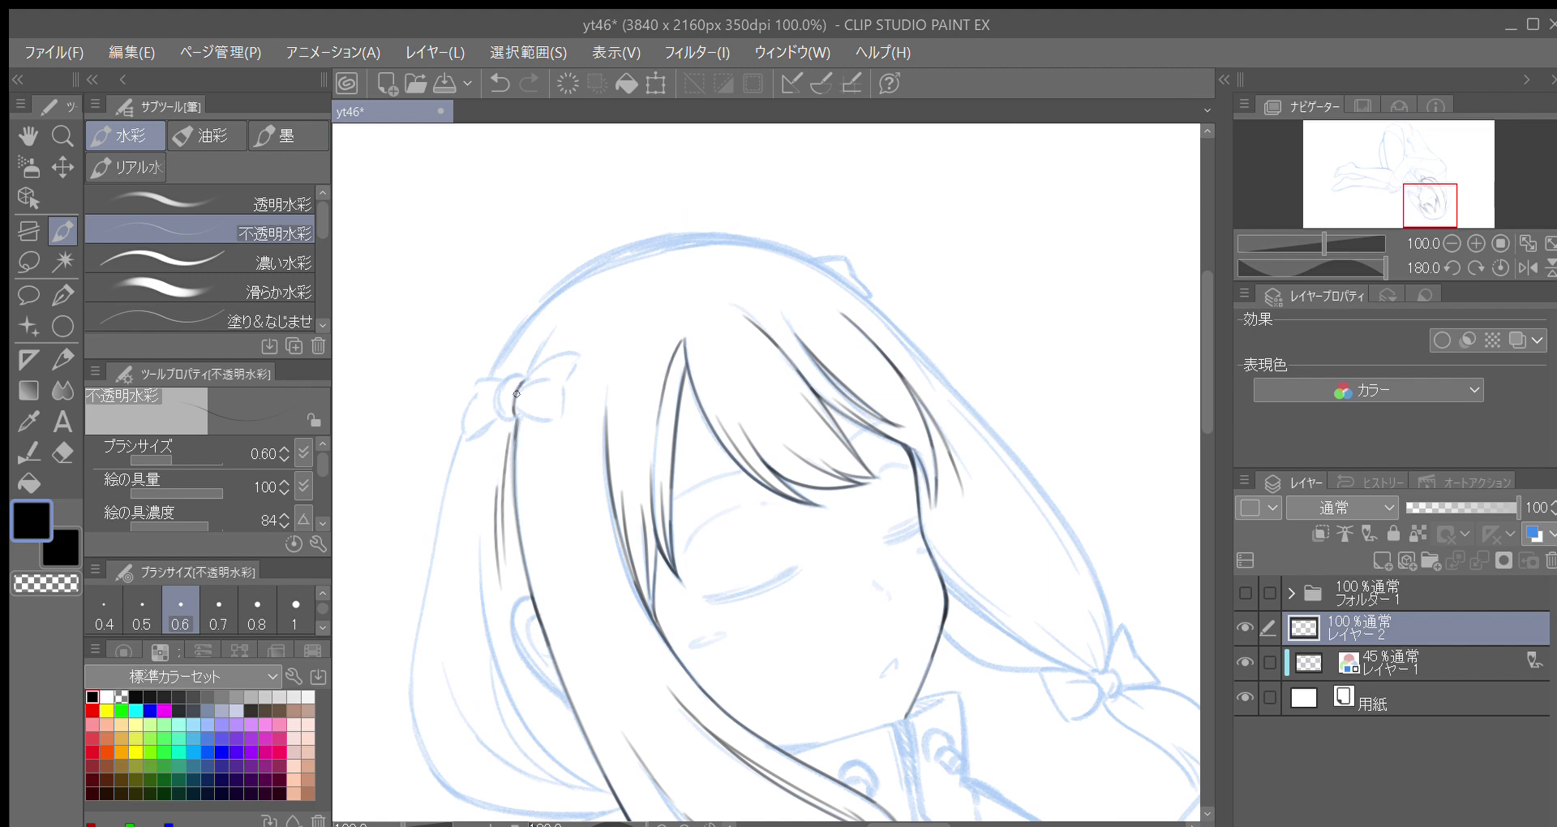
pyautogui.moveTo(518, 379)
pyautogui.mouseDown()
pyautogui.moveTo(500, 428)
pyautogui.moveTo(519, 416)
pyautogui.moveTo(501, 419)
pyautogui.moveTo(495, 392)
pyautogui.moveTo(525, 377)
pyautogui.mouseUp()
pyautogui.press('-')
pyautogui.press('-')
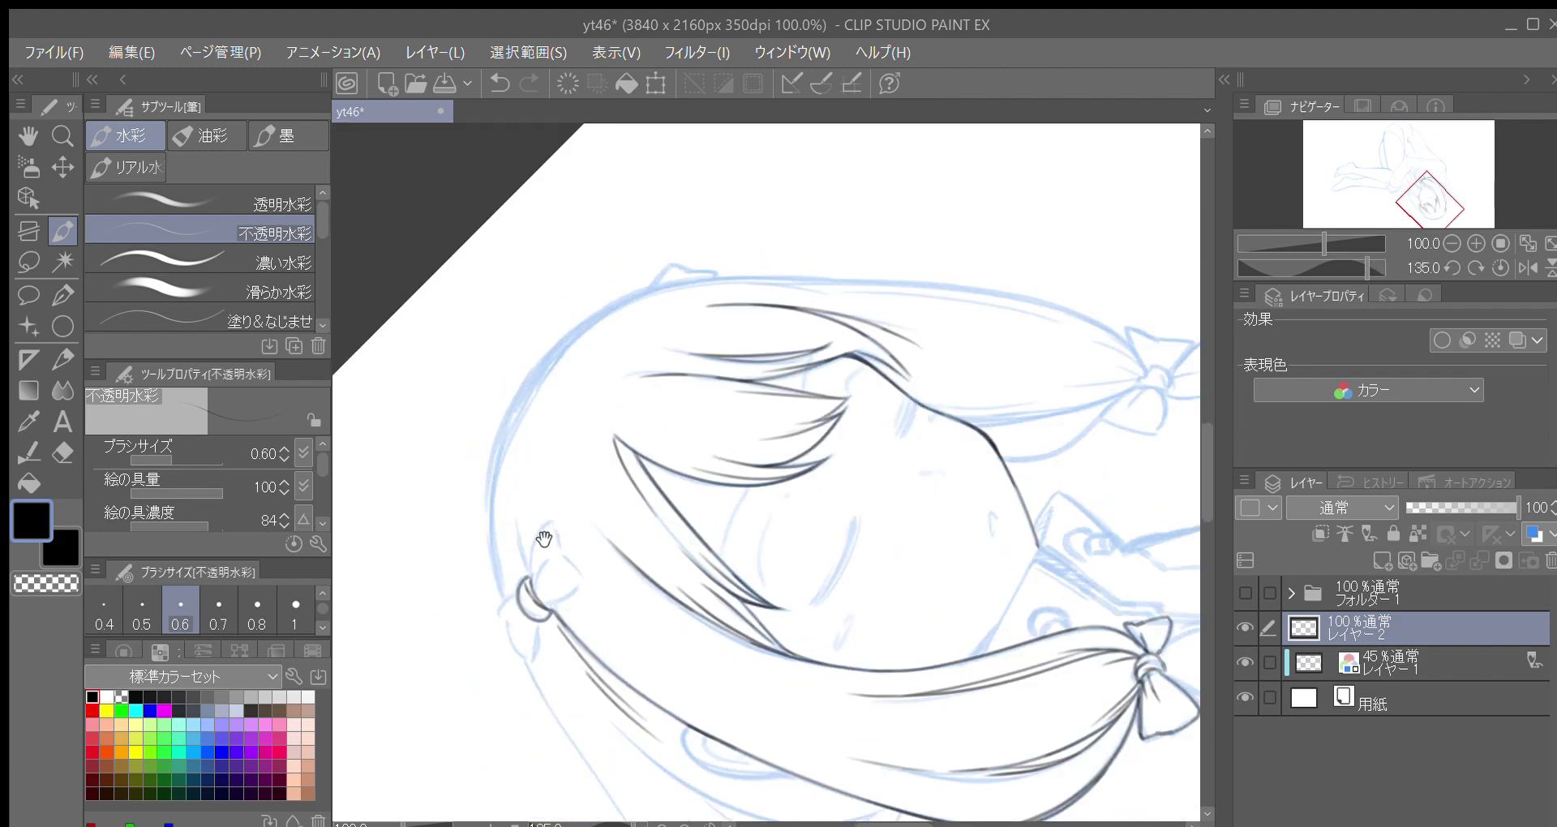
pyautogui.press('-')
pyautogui.moveTo(530, 488); pyautogui.dragTo(549, 430)
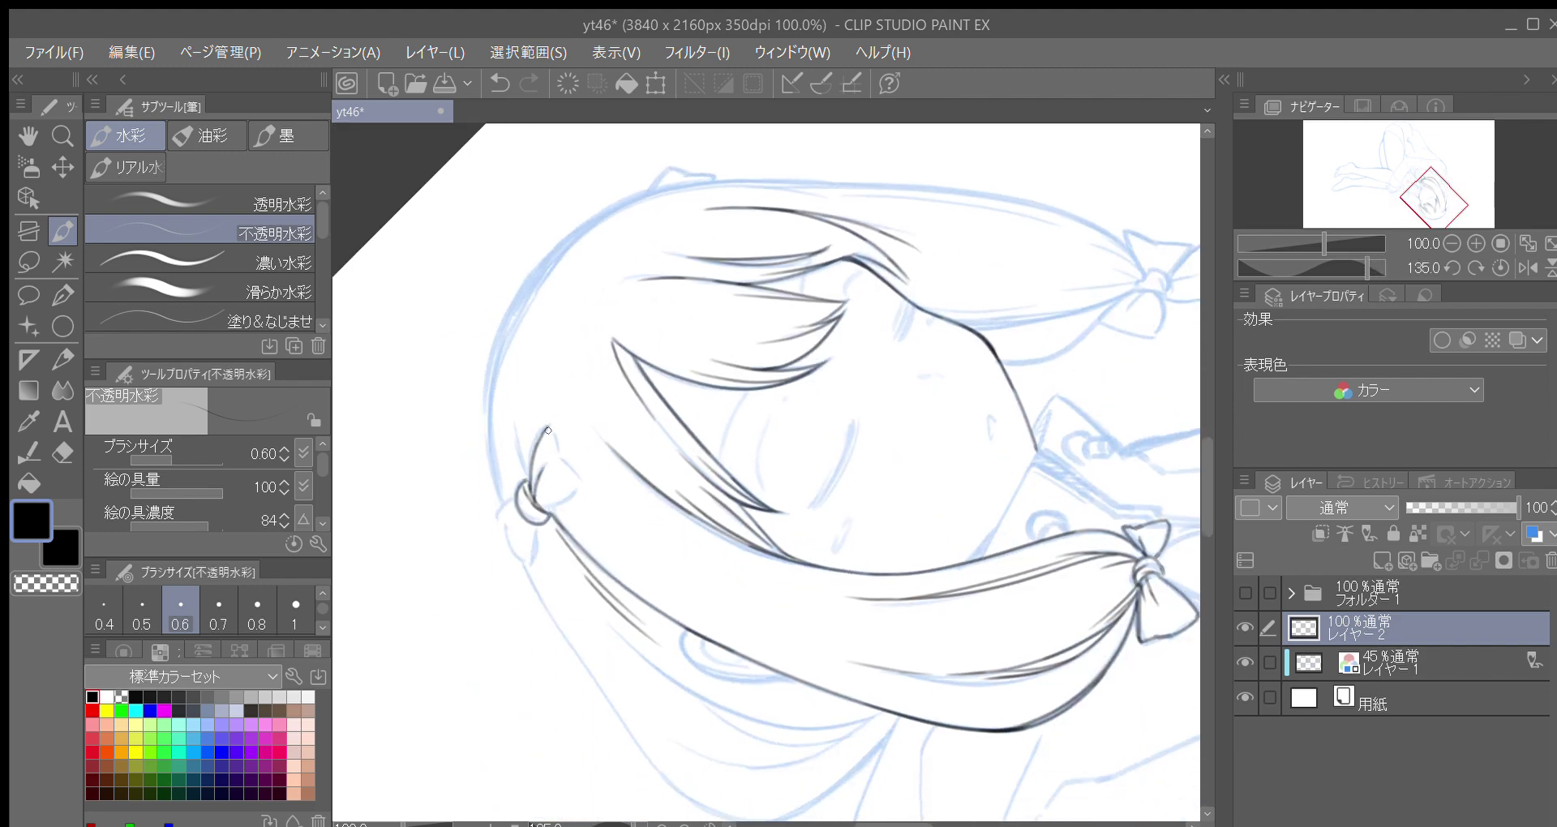
pyautogui.hotkey('ctrl', 'z')
pyautogui.moveTo(532, 493)
pyautogui.mouseDown()
pyautogui.moveTo(552, 423)
pyautogui.moveTo(584, 482)
pyautogui.moveTo(538, 507)
pyautogui.moveTo(584, 484)
pyautogui.mouseUp()
# Ink the head bow's rear loop on the opposite side of its knot
pyautogui.press('^')
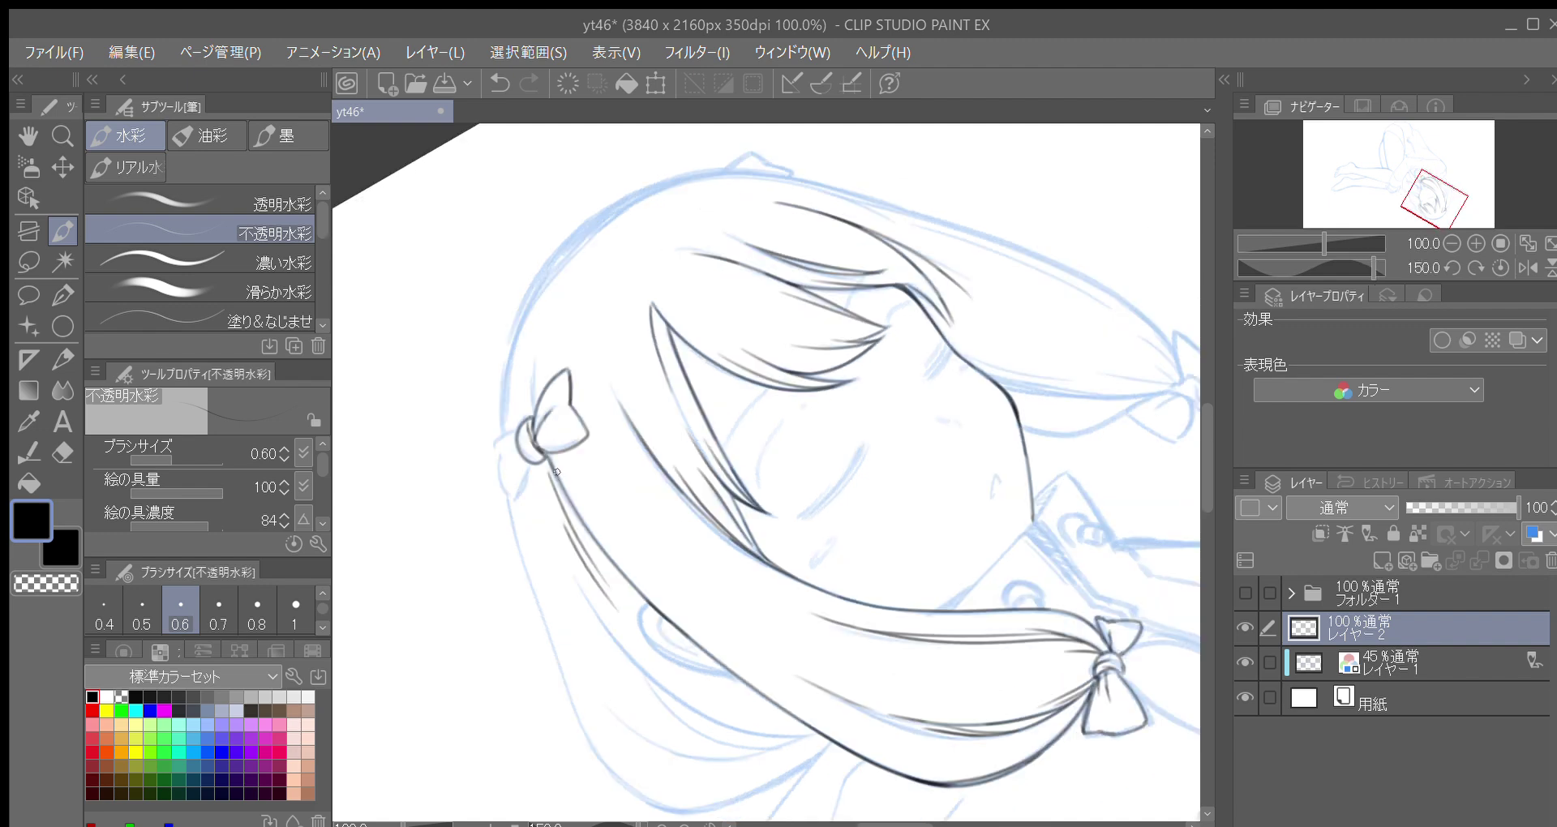
pyautogui.press('^')
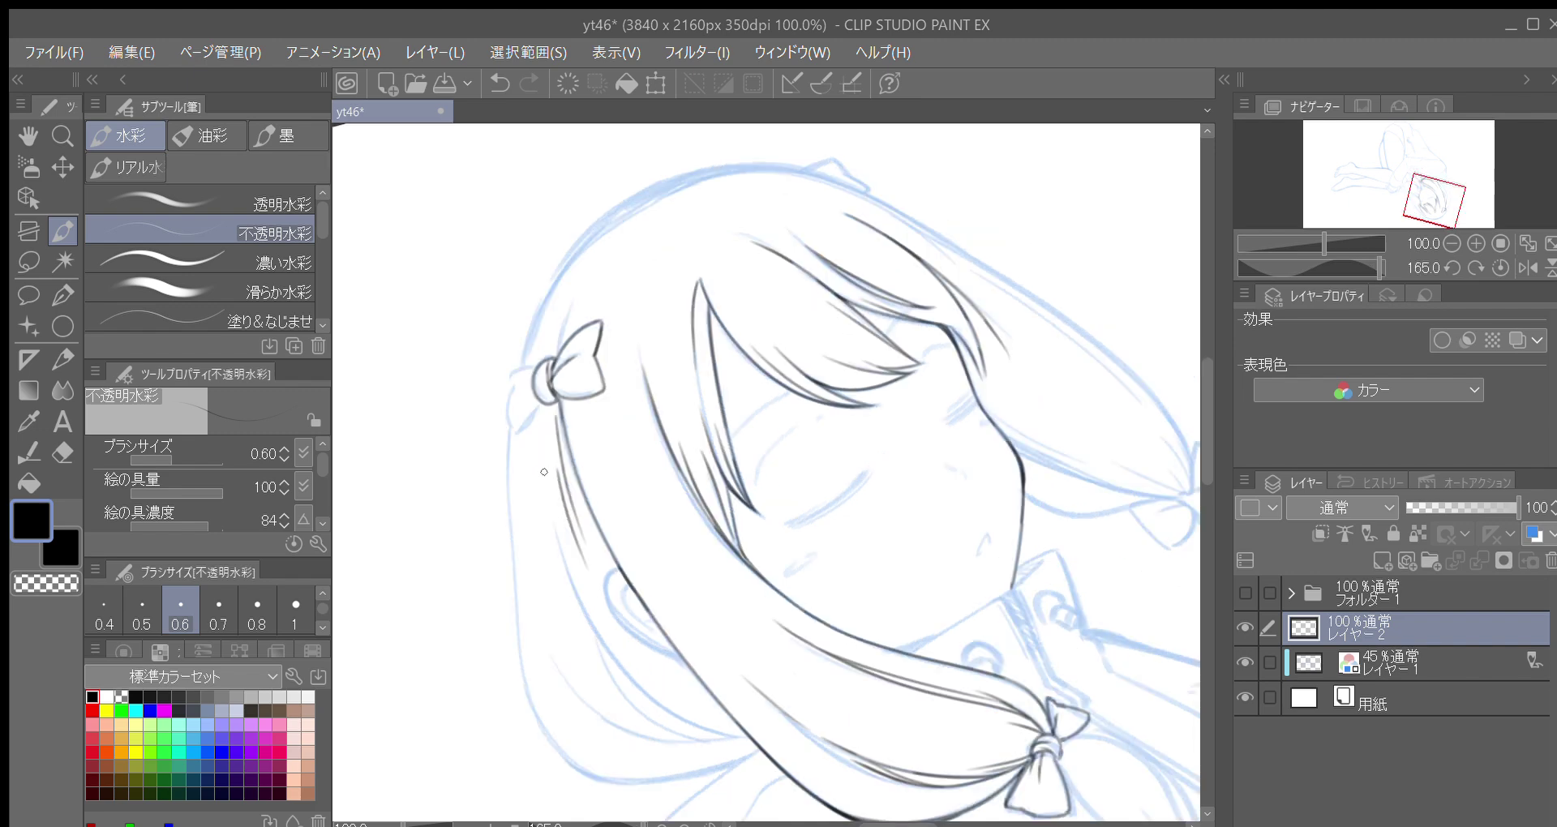
pyautogui.press('^')
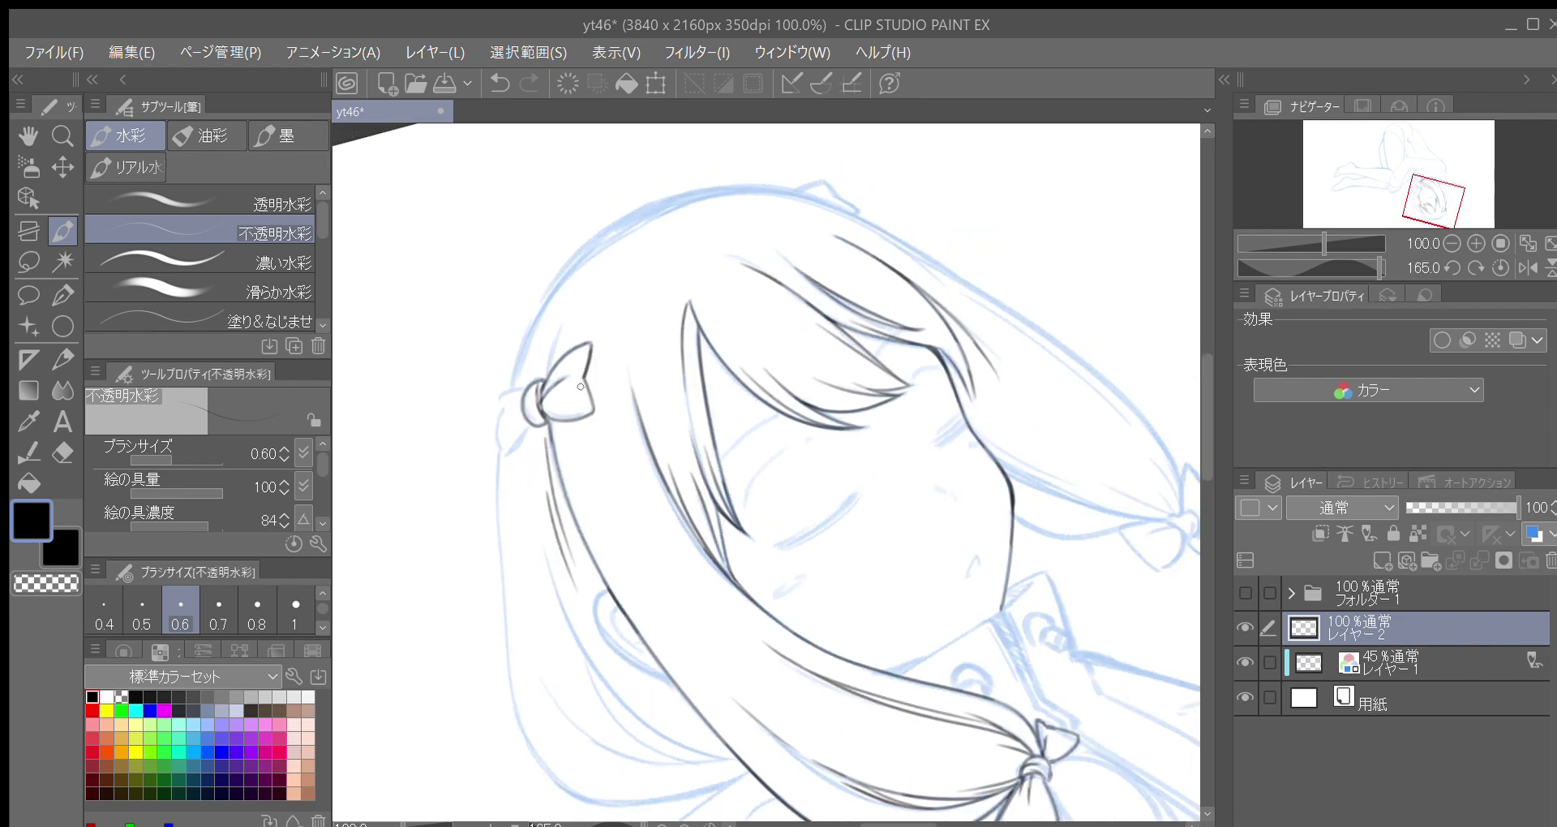
pyautogui.press('-')
pyautogui.press('-')
pyautogui.press('-')
pyautogui.press('-')
pyautogui.press('-')
pyautogui.moveTo(619, 678)
pyautogui.mouseDown()
pyautogui.moveTo(551, 486)
pyautogui.moveTo(556, 513)
pyautogui.mouseUp()
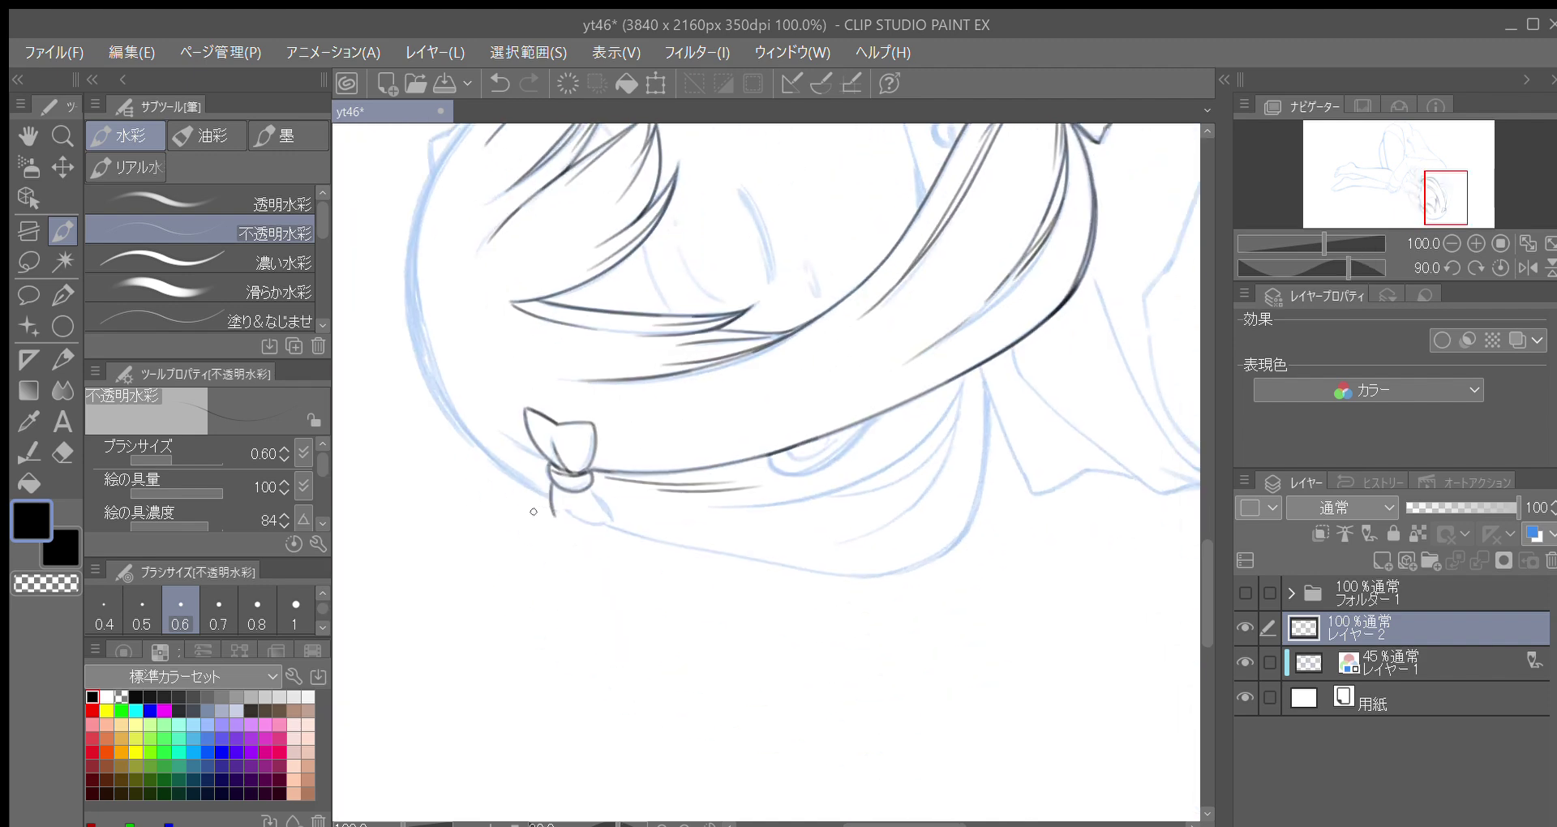
pyautogui.press('^')
pyautogui.press('^')
pyautogui.press('^')
pyautogui.press('^')
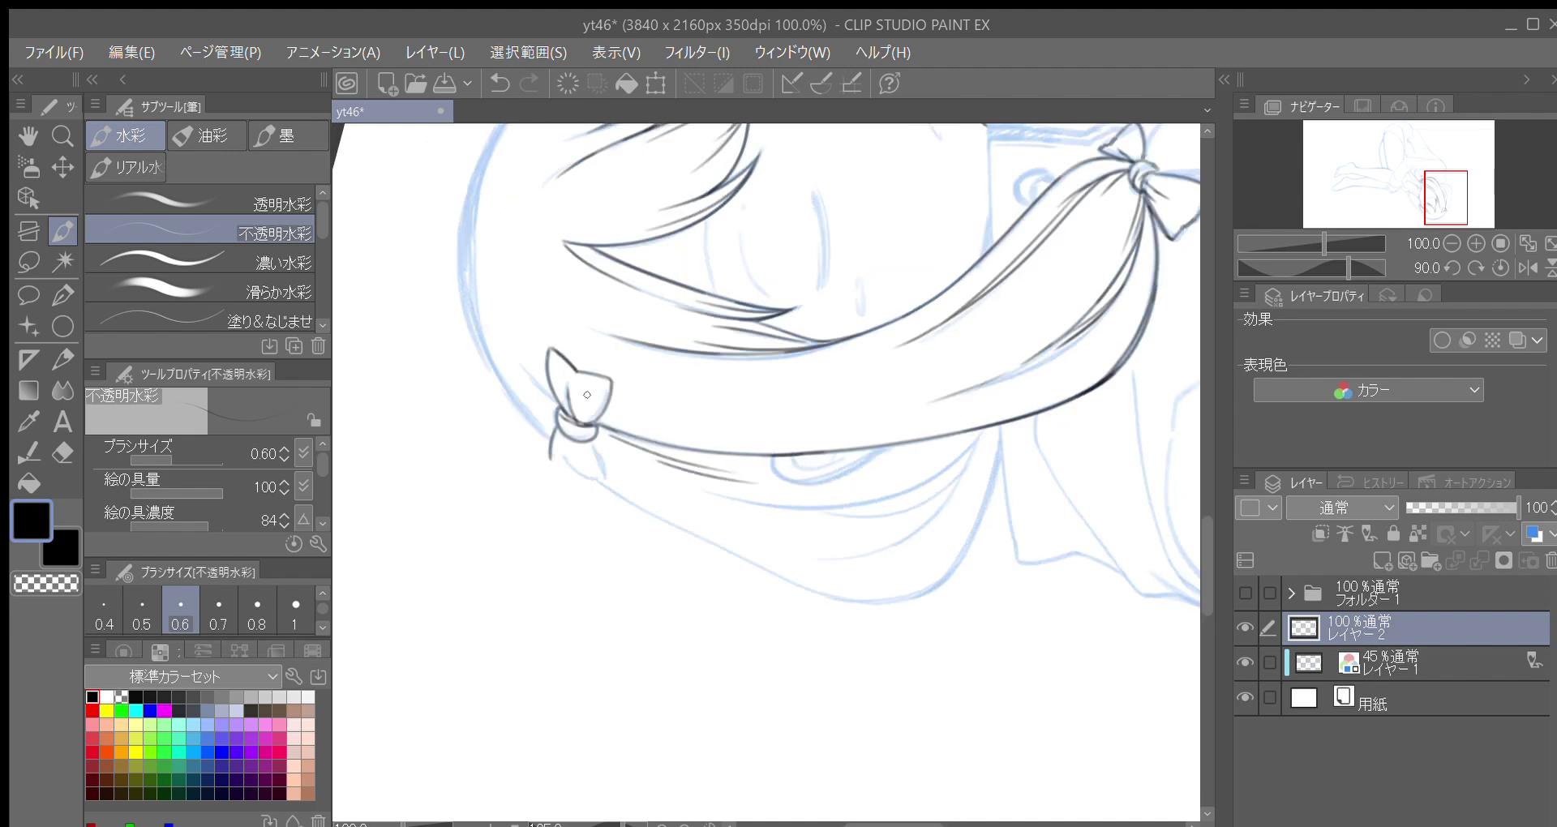
pyautogui.press('^')
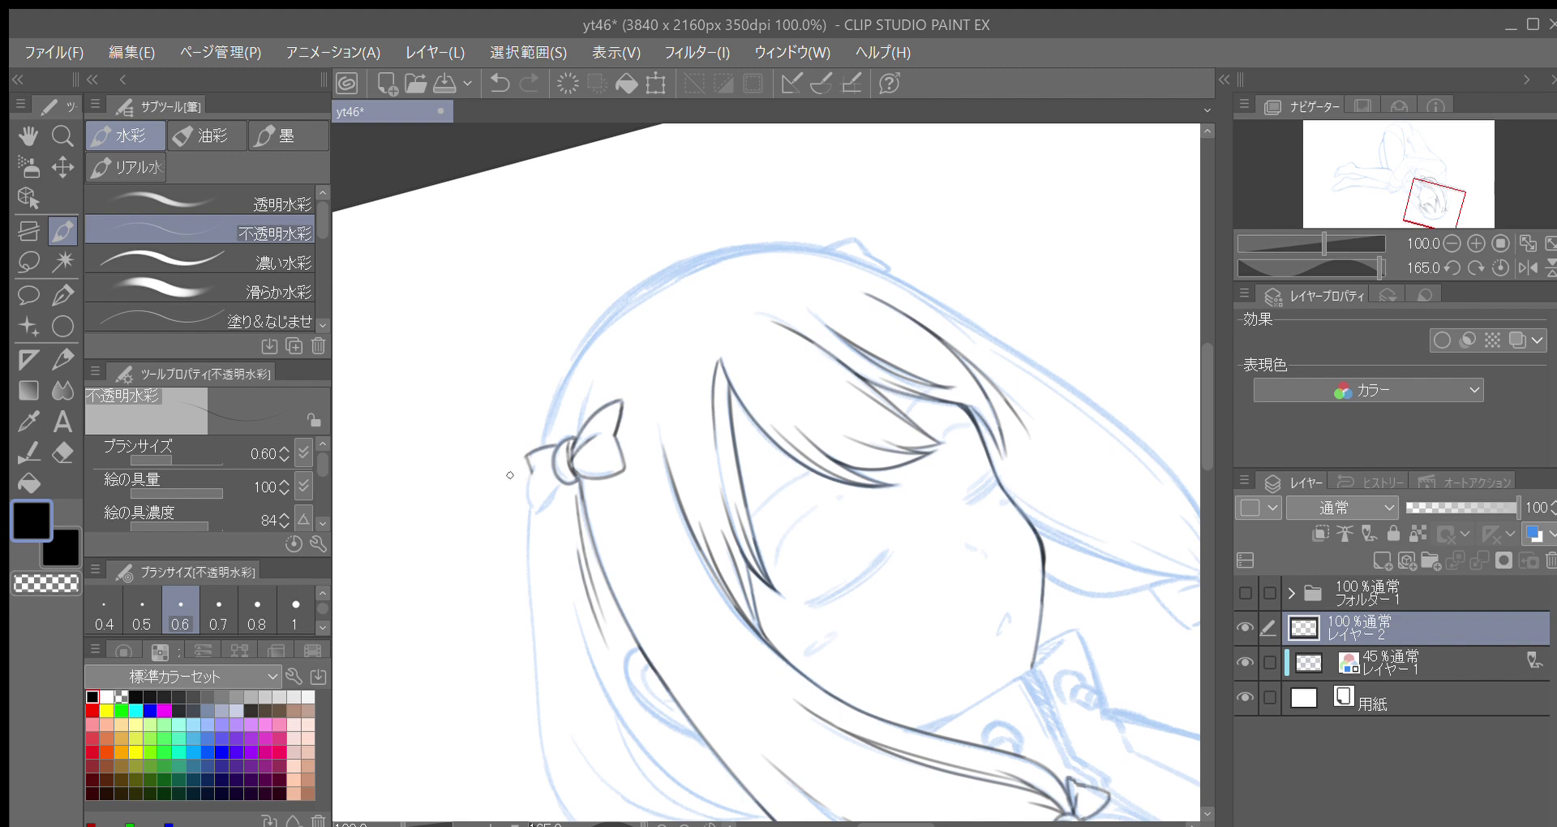
pyautogui.moveTo(541, 462)
pyautogui.mouseDown()
pyautogui.moveTo(526, 498)
pyautogui.moveTo(542, 515)
pyautogui.moveTo(575, 471)
pyautogui.mouseUp()
# Ink the top-of-head contour as a long curve from the head bow over the crown
pyautogui.press('^')
pyautogui.press('^')
pyautogui.press('-')
pyautogui.press('-')
pyautogui.press('-')
pyautogui.moveTo(543, 475)
pyautogui.mouseDown()
pyautogui.moveTo(542, 491)
pyautogui.moveTo(559, 401)
pyautogui.moveTo(664, 275)
pyautogui.mouseUp()
pyautogui.hotkey('ctrl', 'z')
pyautogui.moveTo(542, 509)
pyautogui.mouseDown()
pyautogui.moveTo(556, 409)
pyautogui.moveTo(631, 299)
pyautogui.moveTo(697, 255)
pyautogui.moveTo(635, 417)
pyautogui.moveTo(616, 428)
pyautogui.mouseUp()
pyautogui.moveTo(548, 484)
pyautogui.mouseDown()
pyautogui.moveTo(554, 413)
pyautogui.moveTo(601, 318)
pyautogui.mouseUp()
pyautogui.hotkey('ctrl', 'z')
pyautogui.moveTo(548, 510)
pyautogui.mouseDown()
pyautogui.moveTo(565, 372)
pyautogui.moveTo(617, 296)
pyautogui.mouseUp()
pyautogui.moveTo(605, 391); pyautogui.dragTo(557, 434)
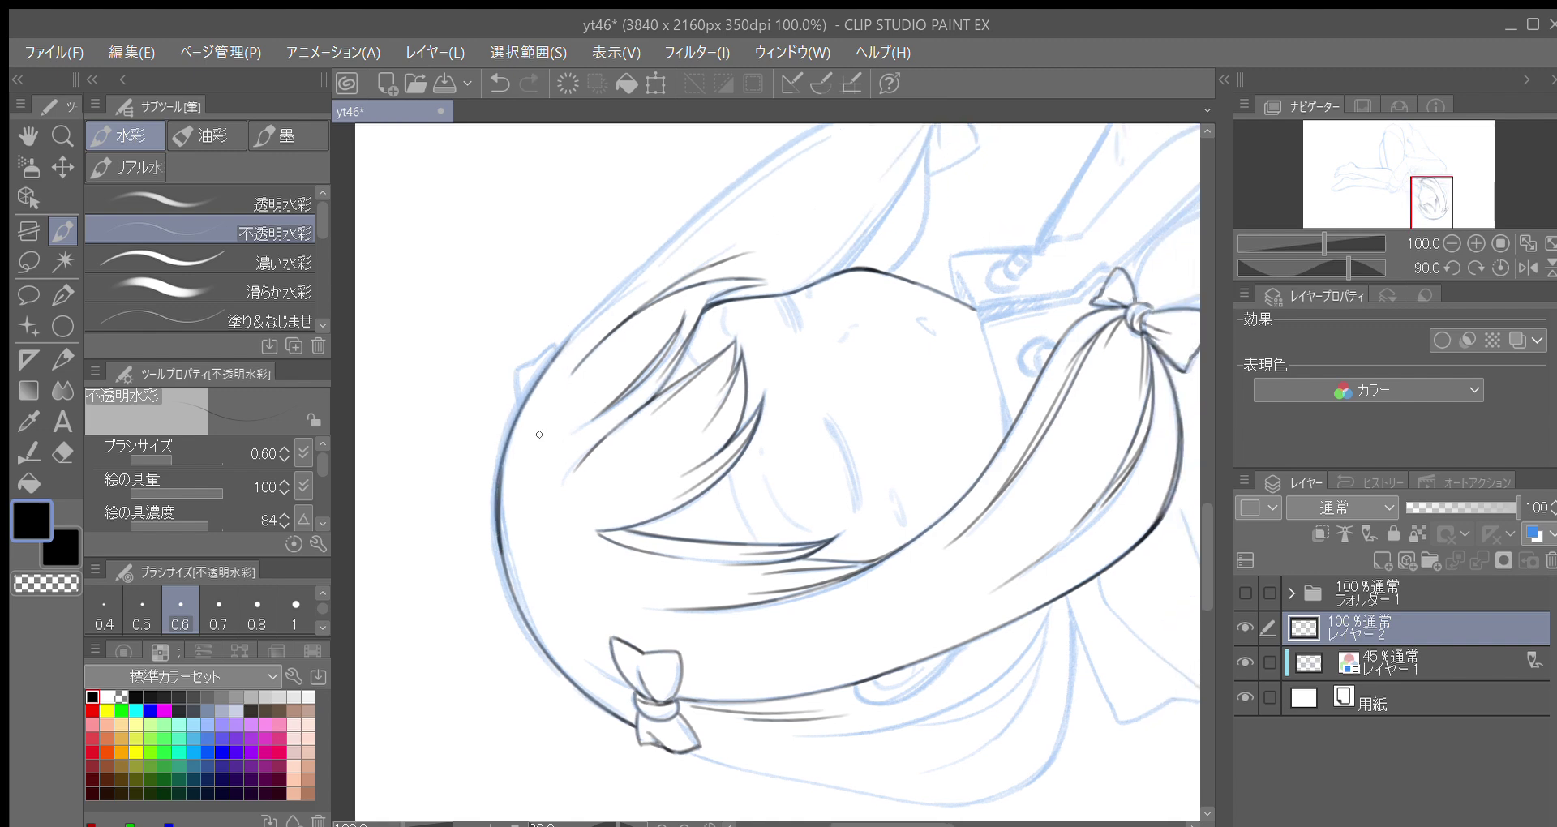
# Ink the outer contour of the back hair from the head bow down to its lowest bulge
pyautogui.press('^')
pyautogui.press('^')
pyautogui.press('^')
pyautogui.press('^')
pyautogui.press('^')
pyautogui.press('^')
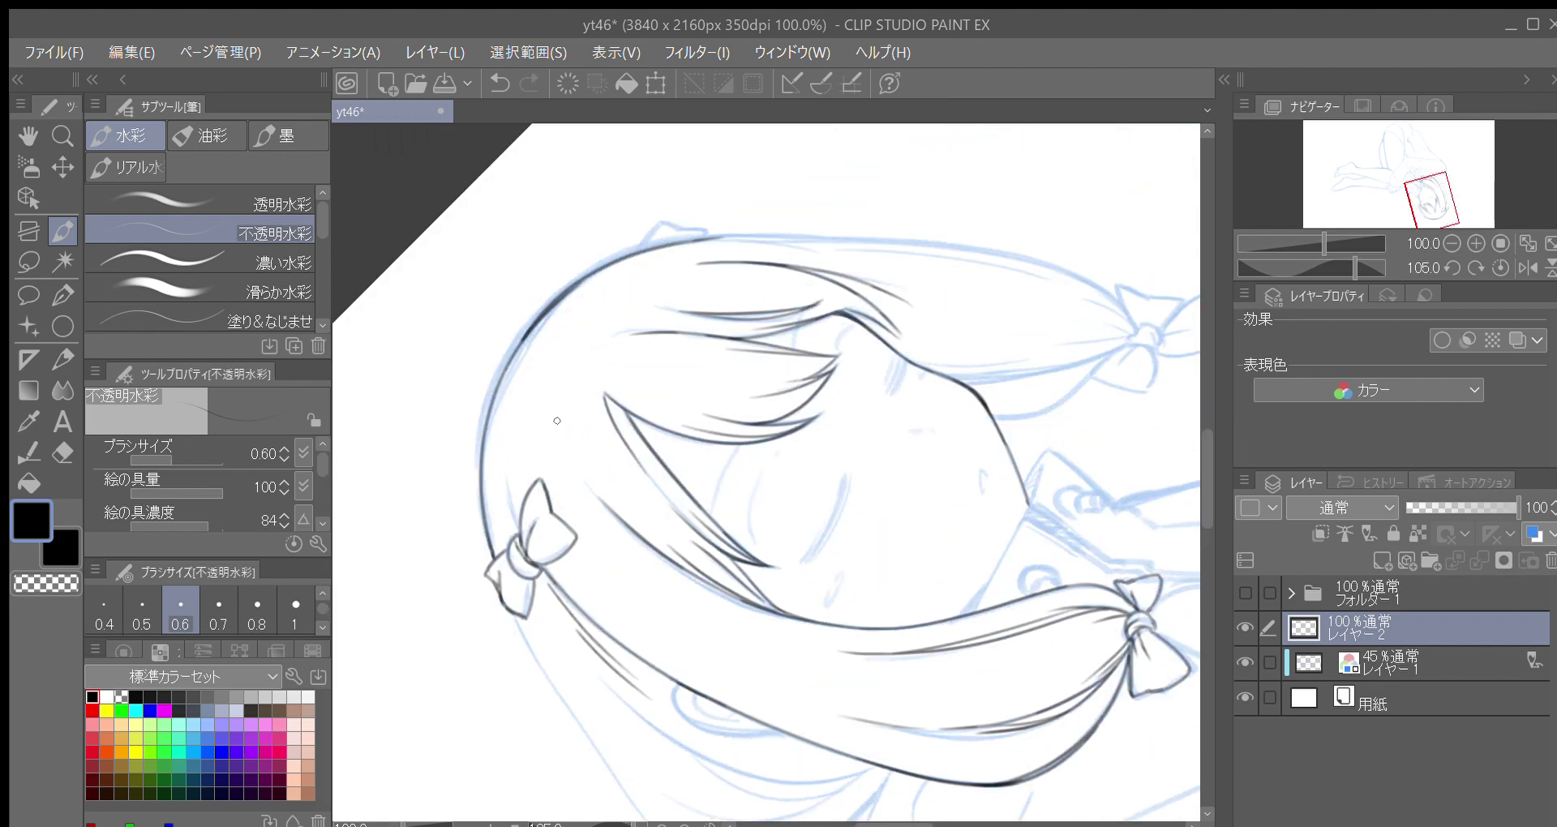
pyautogui.moveTo(559, 461); pyautogui.dragTo(590, 438)
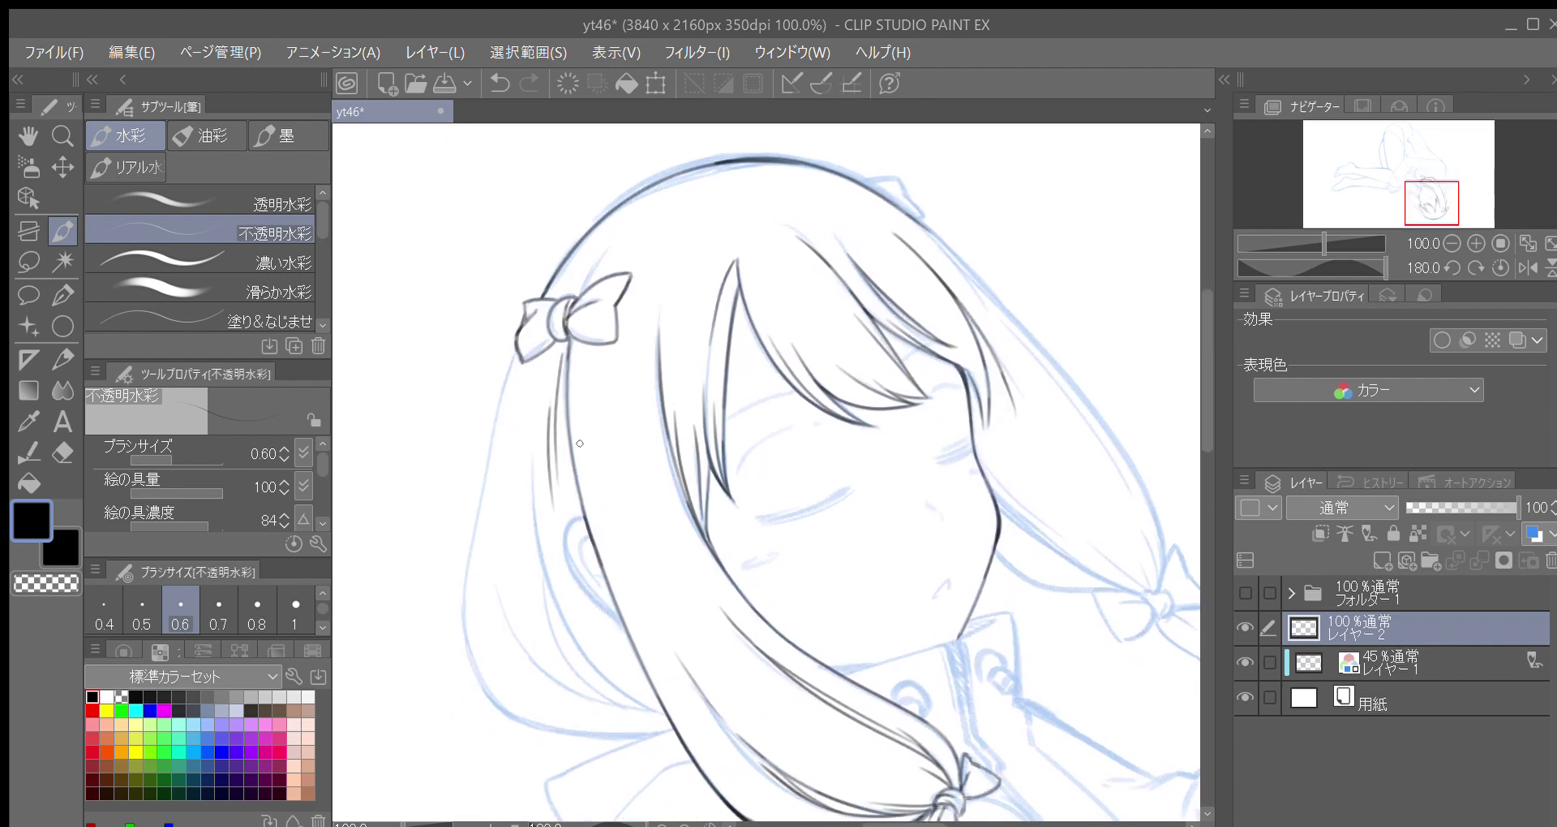
pyautogui.moveTo(516, 349); pyautogui.dragTo(473, 501)
pyautogui.moveTo(570, 561); pyautogui.dragTo(563, 478)
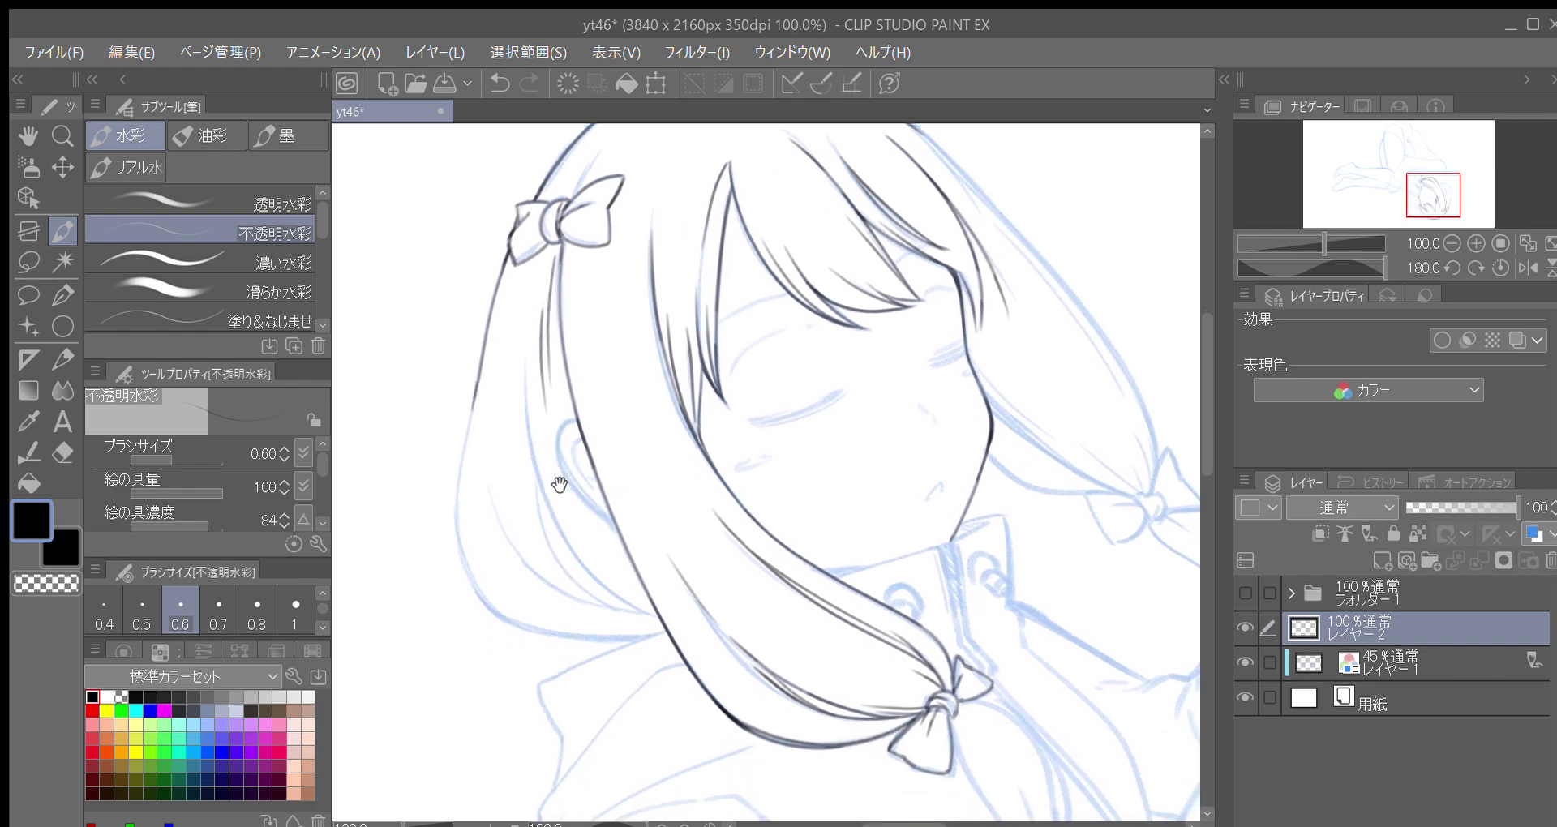
pyautogui.moveTo(480, 371)
pyautogui.mouseDown()
pyautogui.moveTo(458, 499)
pyautogui.moveTo(500, 612)
pyautogui.mouseUp()
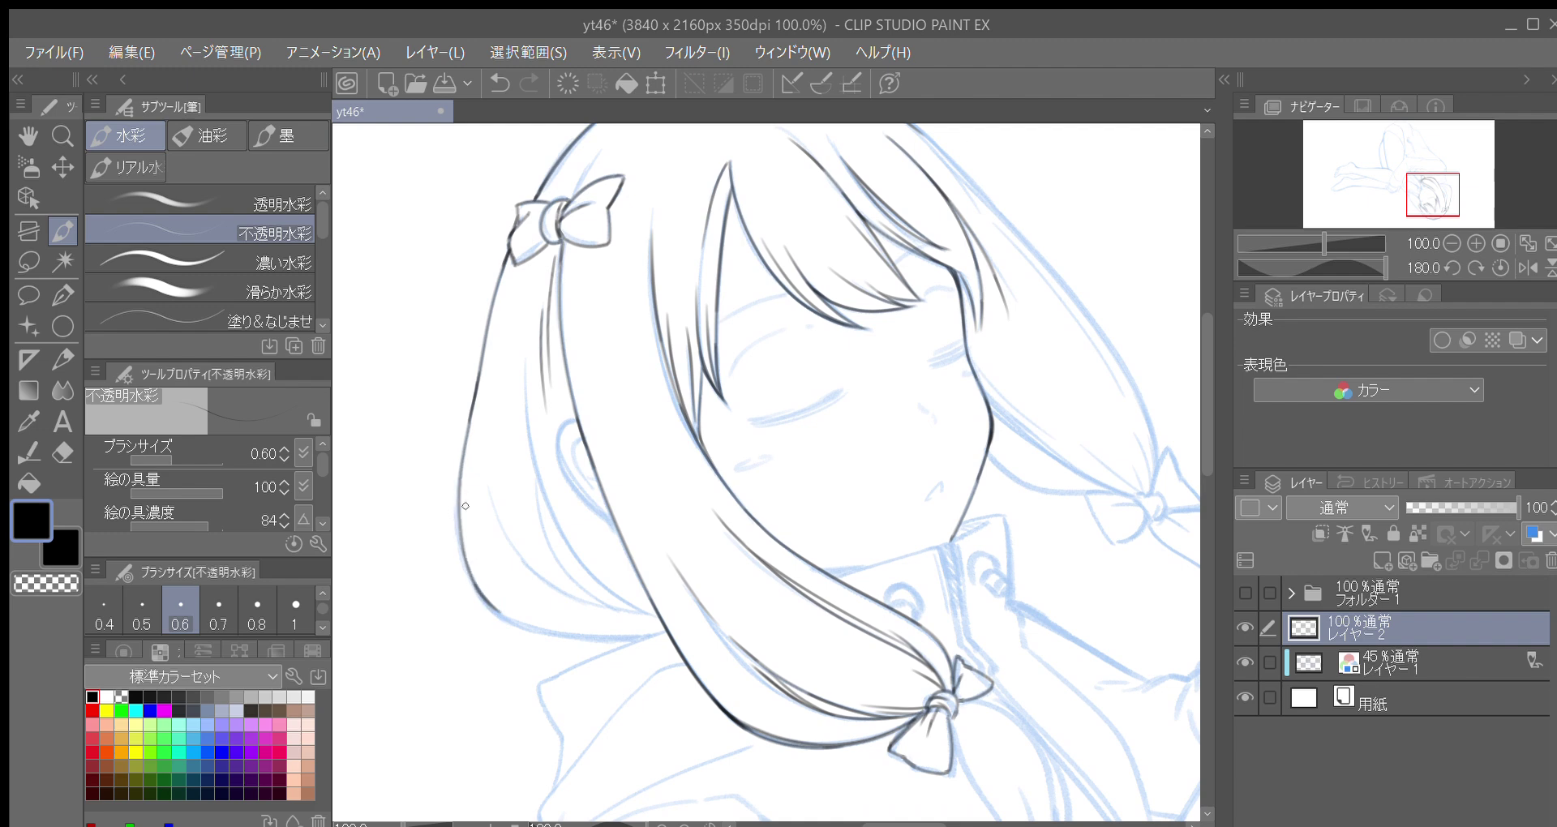
pyautogui.moveTo(472, 406)
pyautogui.mouseDown()
pyautogui.moveTo(459, 541)
pyautogui.moveTo(507, 618)
pyautogui.mouseUp()
# Ink the lower edge of the back hair from its bulge to where it meets the near side lock
pyautogui.press('^')
pyautogui.press('^')
pyautogui.press('^')
pyautogui.press('^')
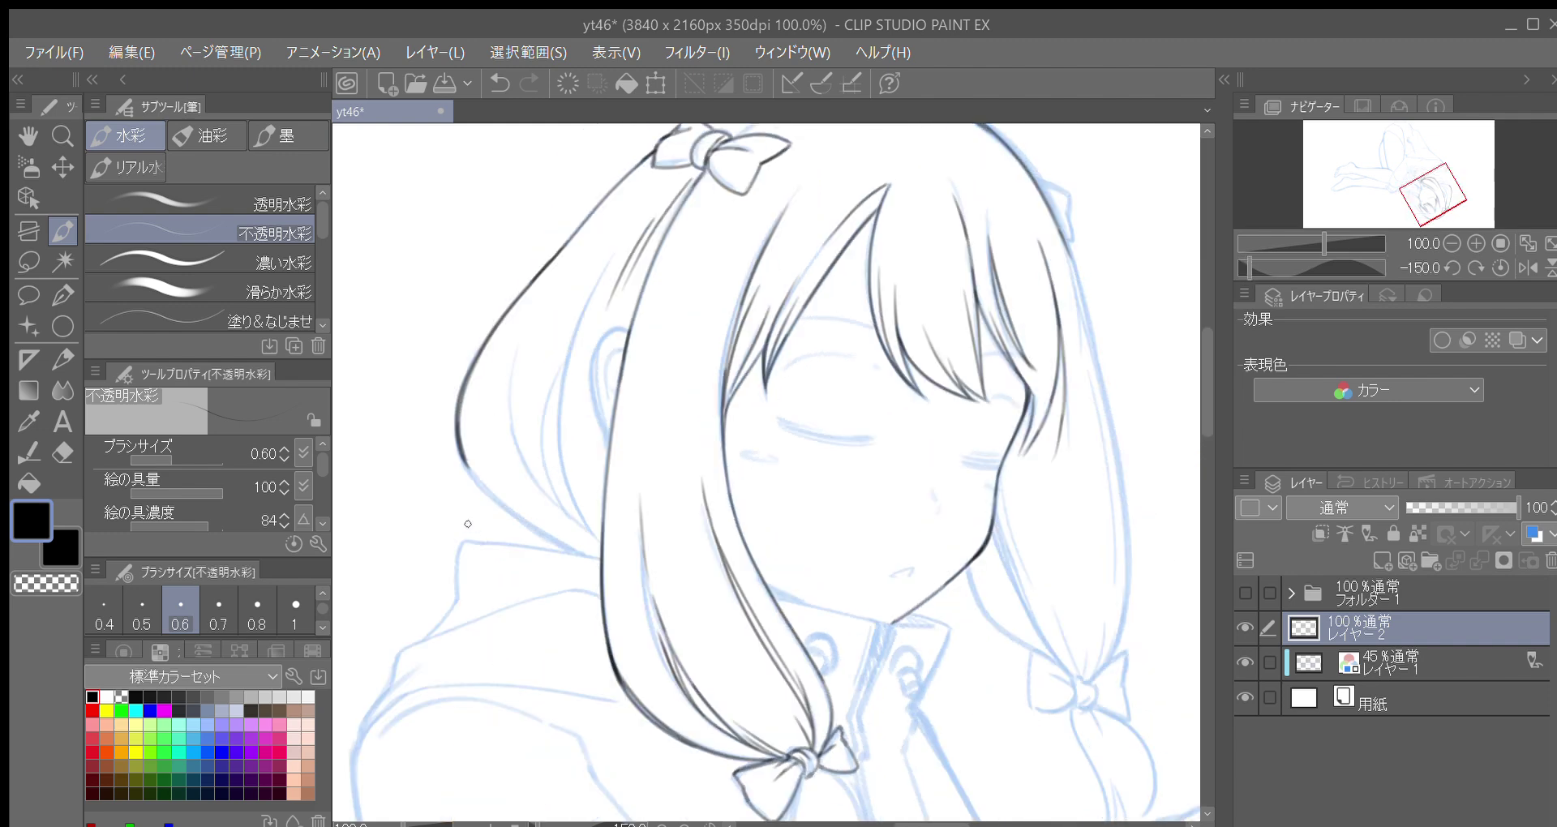
pyautogui.press('^')
pyautogui.press('^')
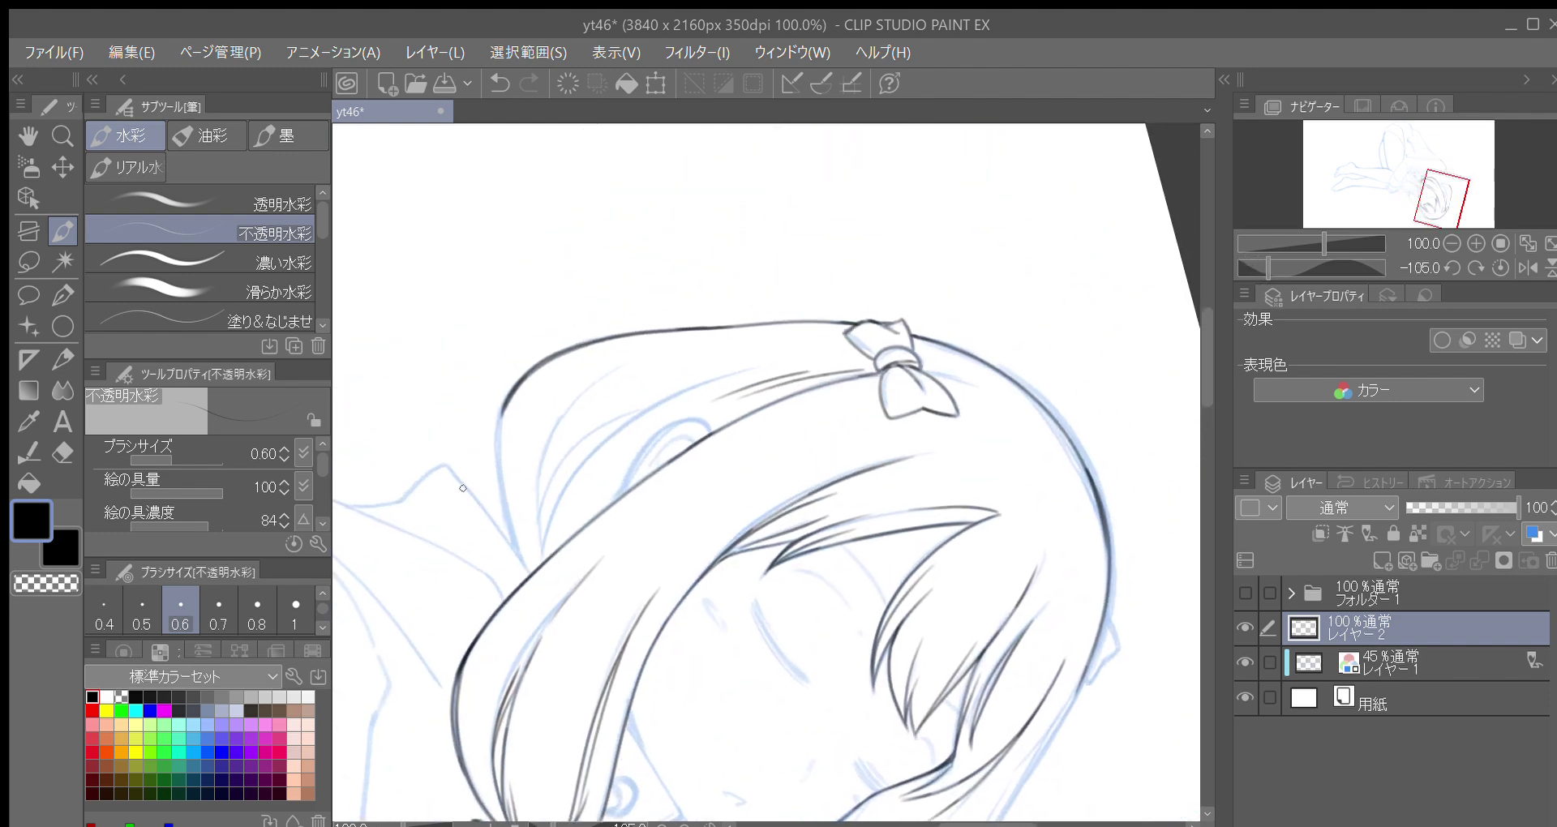
pyautogui.press('^')
pyautogui.moveTo(506, 498)
pyautogui.mouseDown()
pyautogui.moveTo(508, 419)
pyautogui.moveTo(538, 352)
pyautogui.mouseUp()
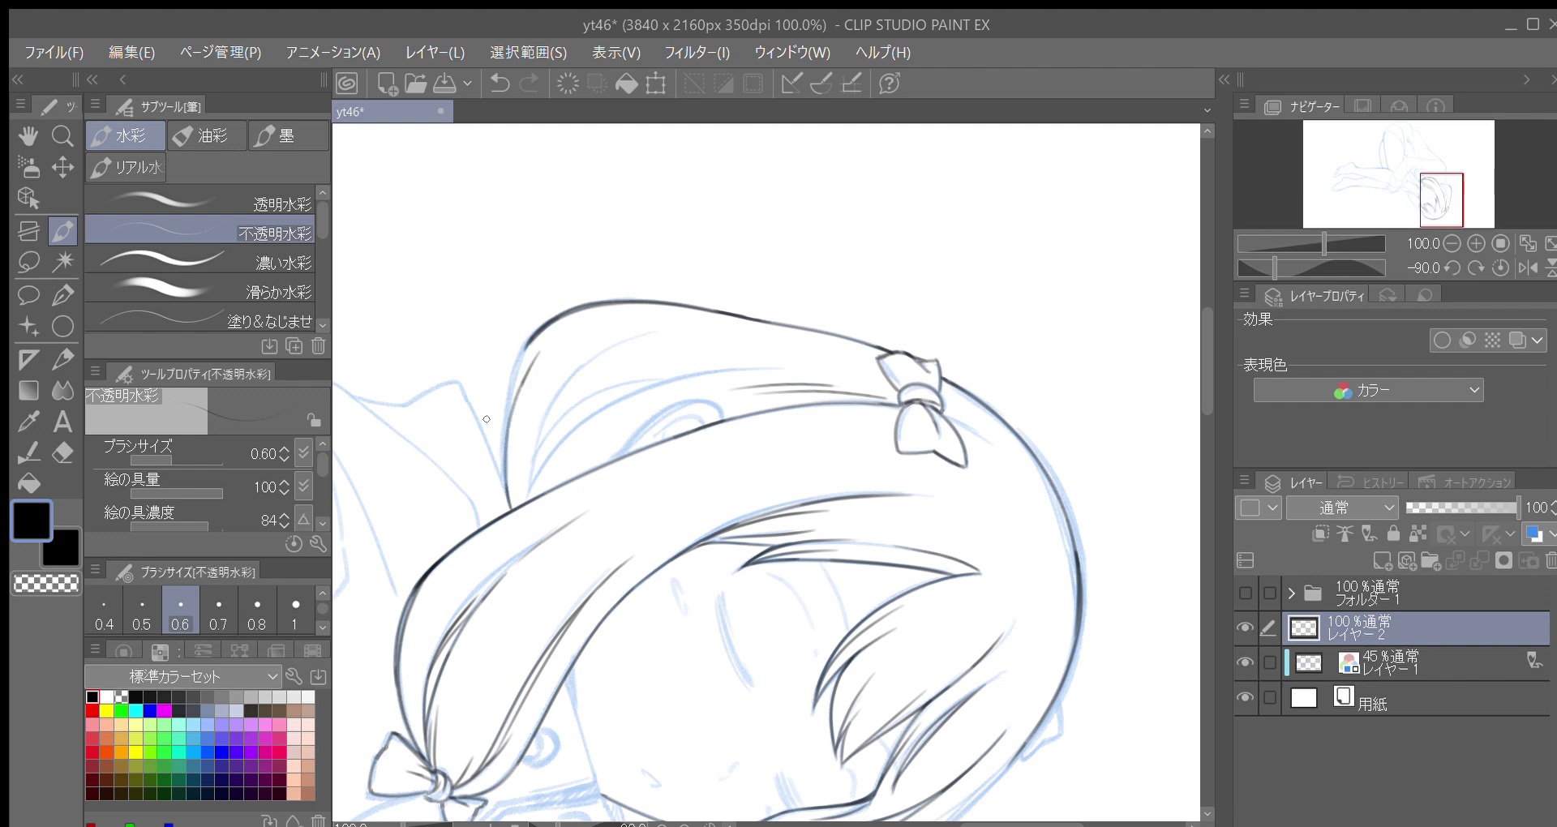
# Ink short hair strands just inside the outer contour of the back hair
pyautogui.moveTo(529, 459)
pyautogui.mouseDown()
pyautogui.moveTo(519, 471)
pyautogui.moveTo(497, 389)
pyautogui.moveTo(523, 352)
pyautogui.mouseUp()
pyautogui.moveTo(496, 427); pyautogui.dragTo(534, 338)
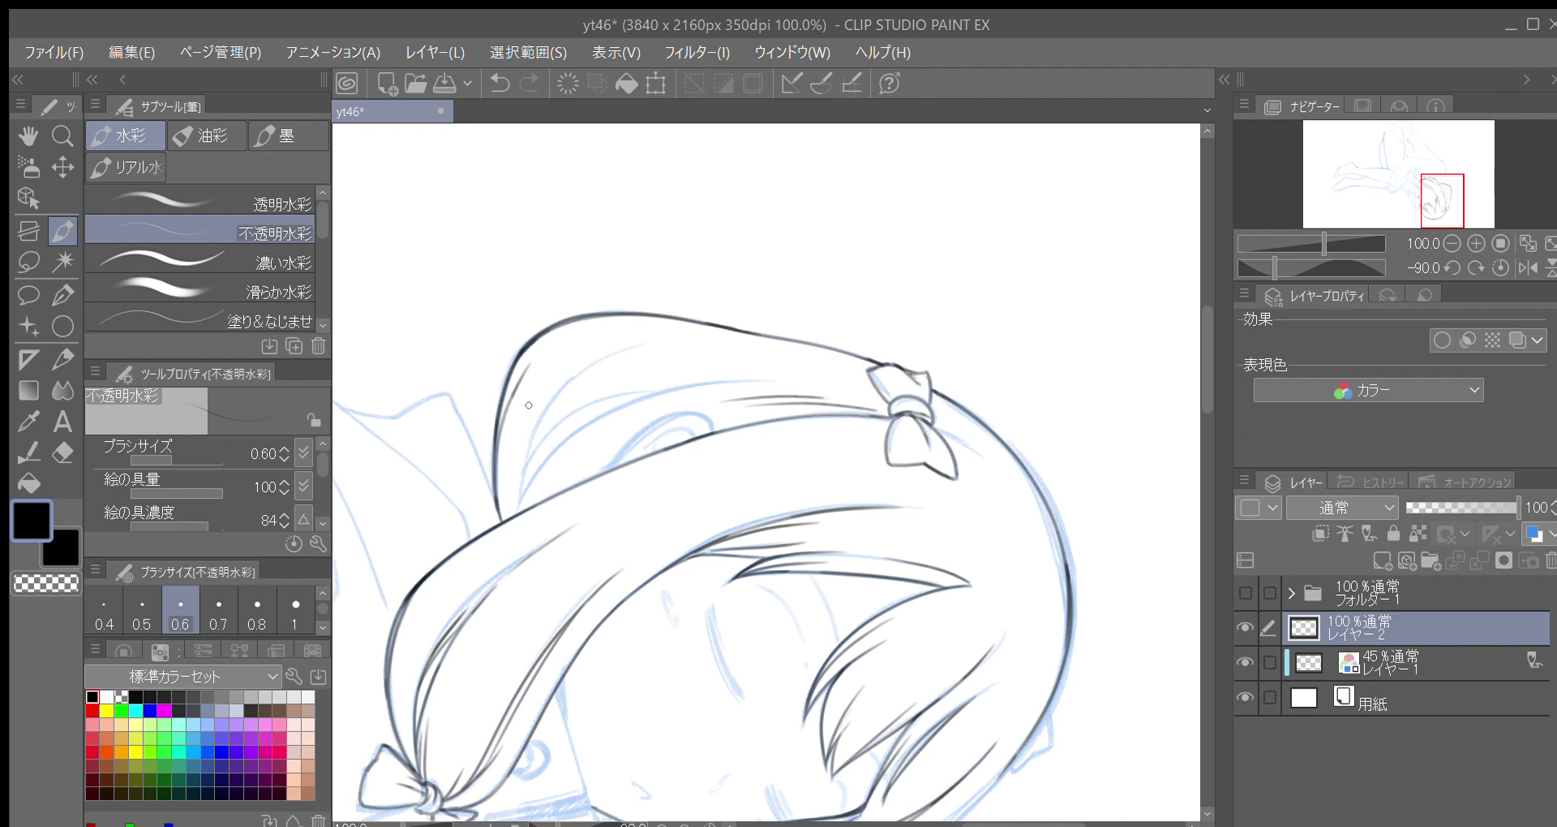
pyautogui.press('-')
pyautogui.press('-')
pyautogui.press('-')
pyautogui.press('-')
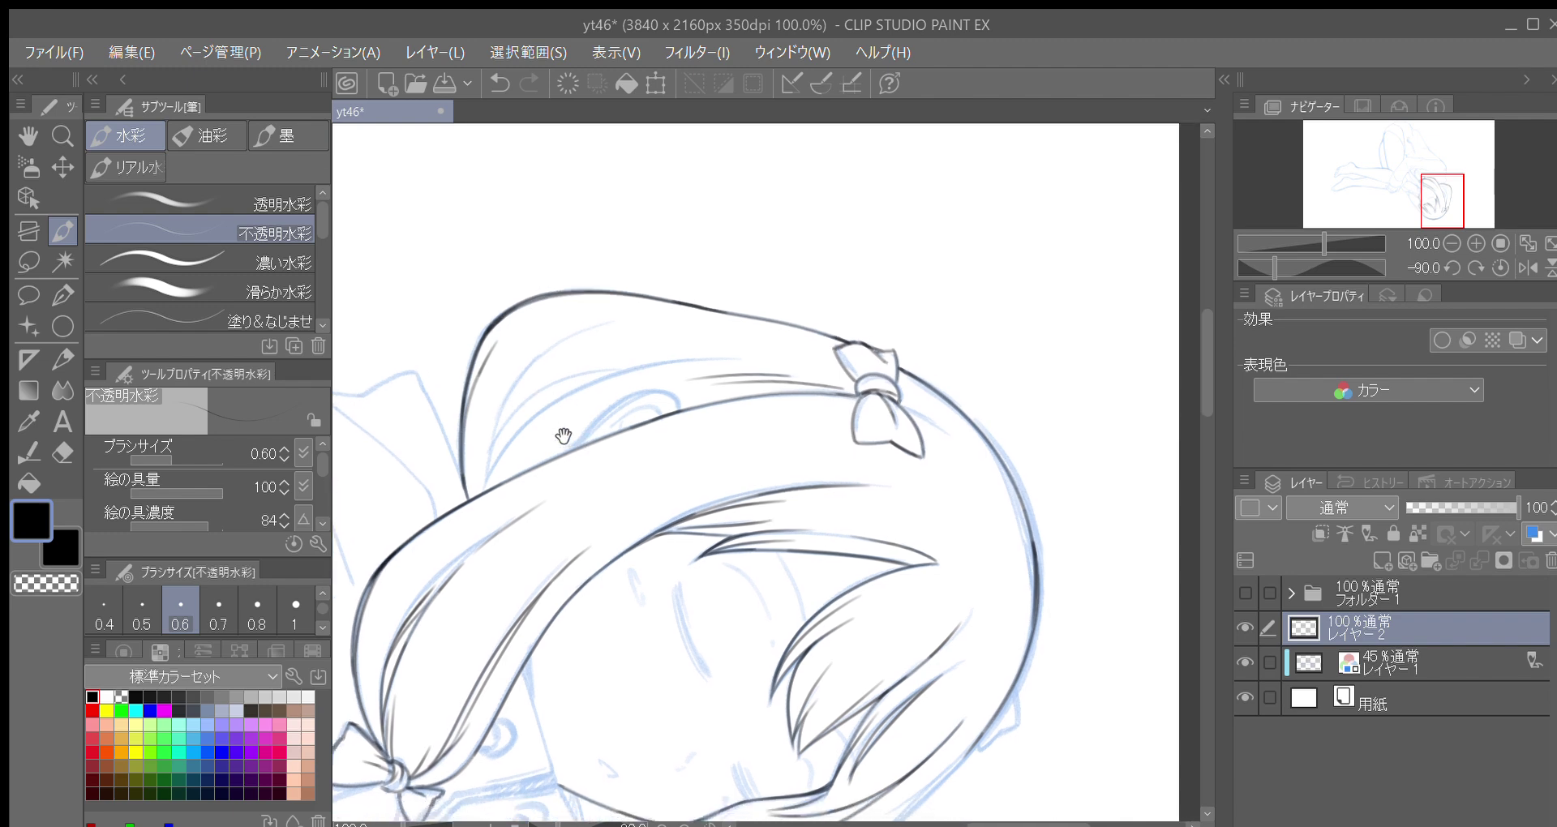
# Ink curved strands inside the back hair that sweep down from its bulge toward the near side lock
pyautogui.moveTo(568, 536)
pyautogui.mouseDown()
pyautogui.moveTo(547, 423)
pyautogui.moveTo(494, 438)
pyautogui.moveTo(475, 399)
pyautogui.mouseUp()
pyautogui.moveTo(455, 530)
pyautogui.mouseDown()
pyautogui.moveTo(450, 452)
pyautogui.moveTo(560, 339)
pyautogui.moveTo(507, 455)
pyautogui.mouseUp()
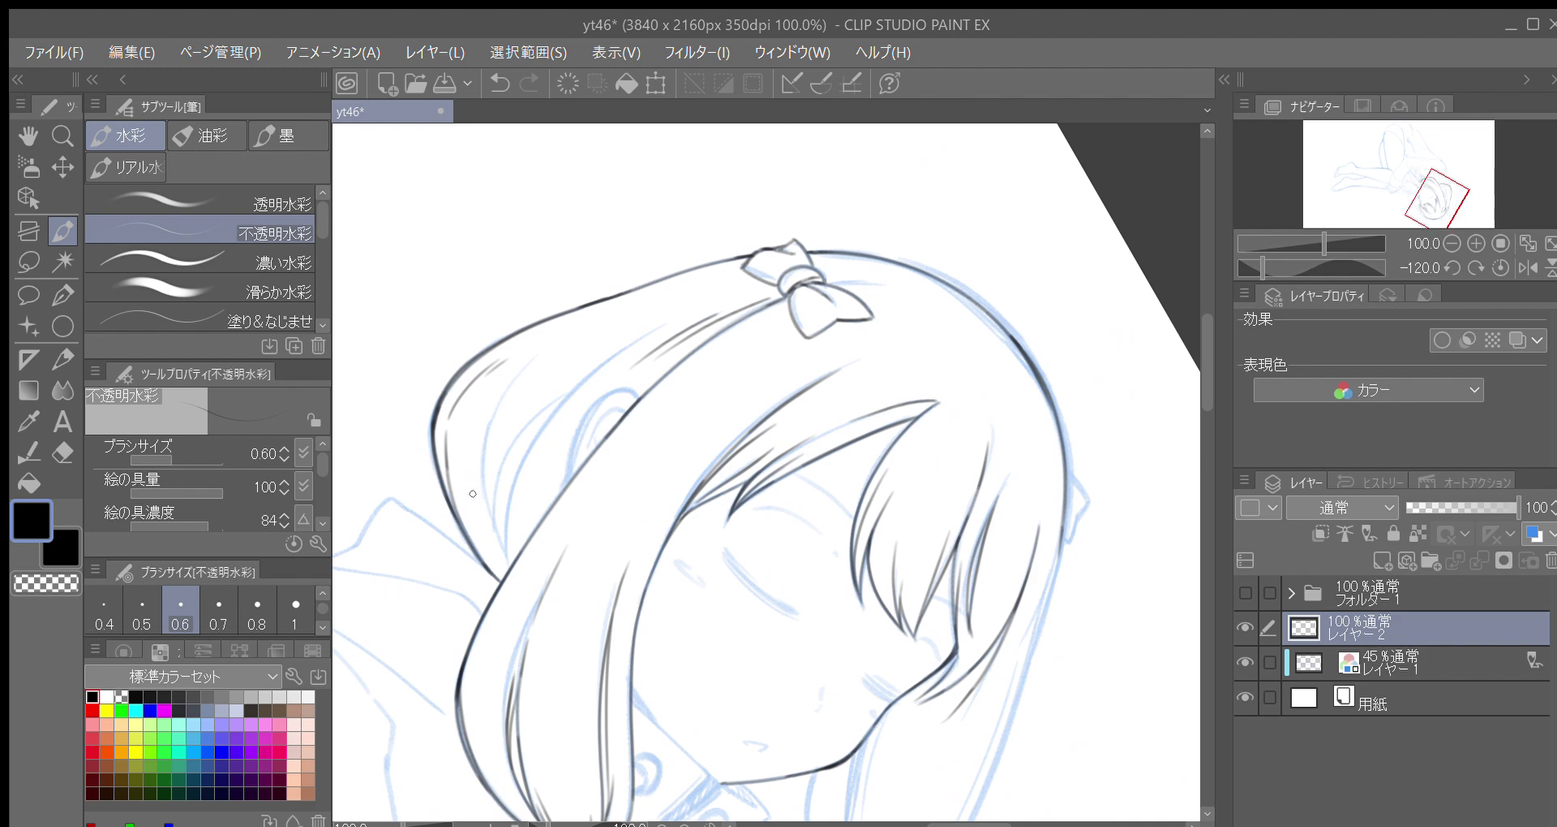
pyautogui.moveTo(509, 561)
pyautogui.mouseDown()
pyautogui.moveTo(485, 448)
pyautogui.moveTo(528, 371)
pyautogui.mouseUp()
pyautogui.moveTo(554, 451); pyautogui.dragTo(519, 413)
pyautogui.press('-')
pyautogui.press('-')
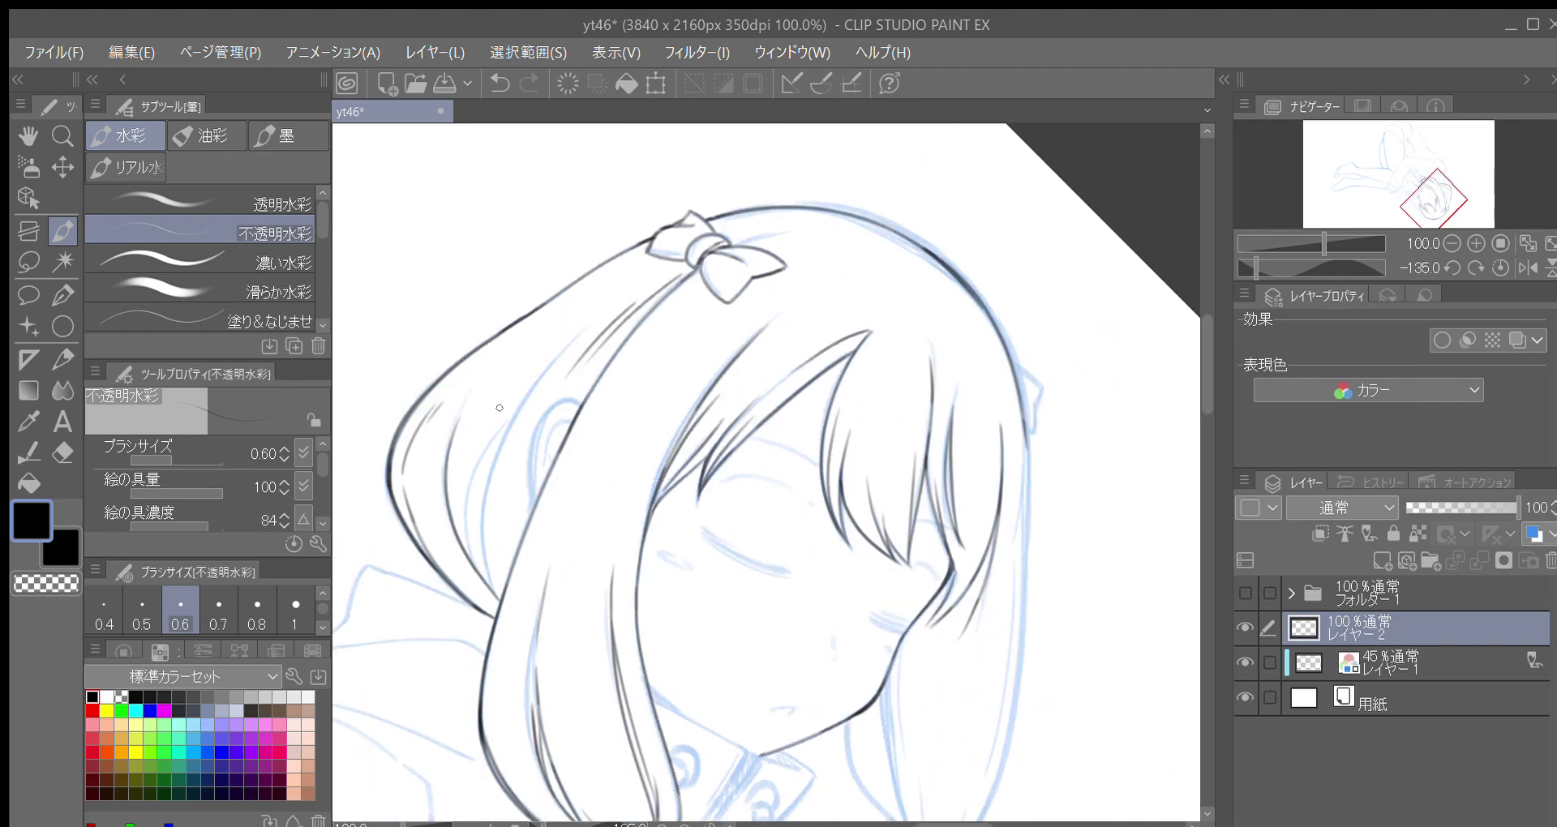
# Ink fine strands through the middle and lower end of the back hair, redrawing the first attempts
pyautogui.moveTo(457, 491); pyautogui.dragTo(502, 409)
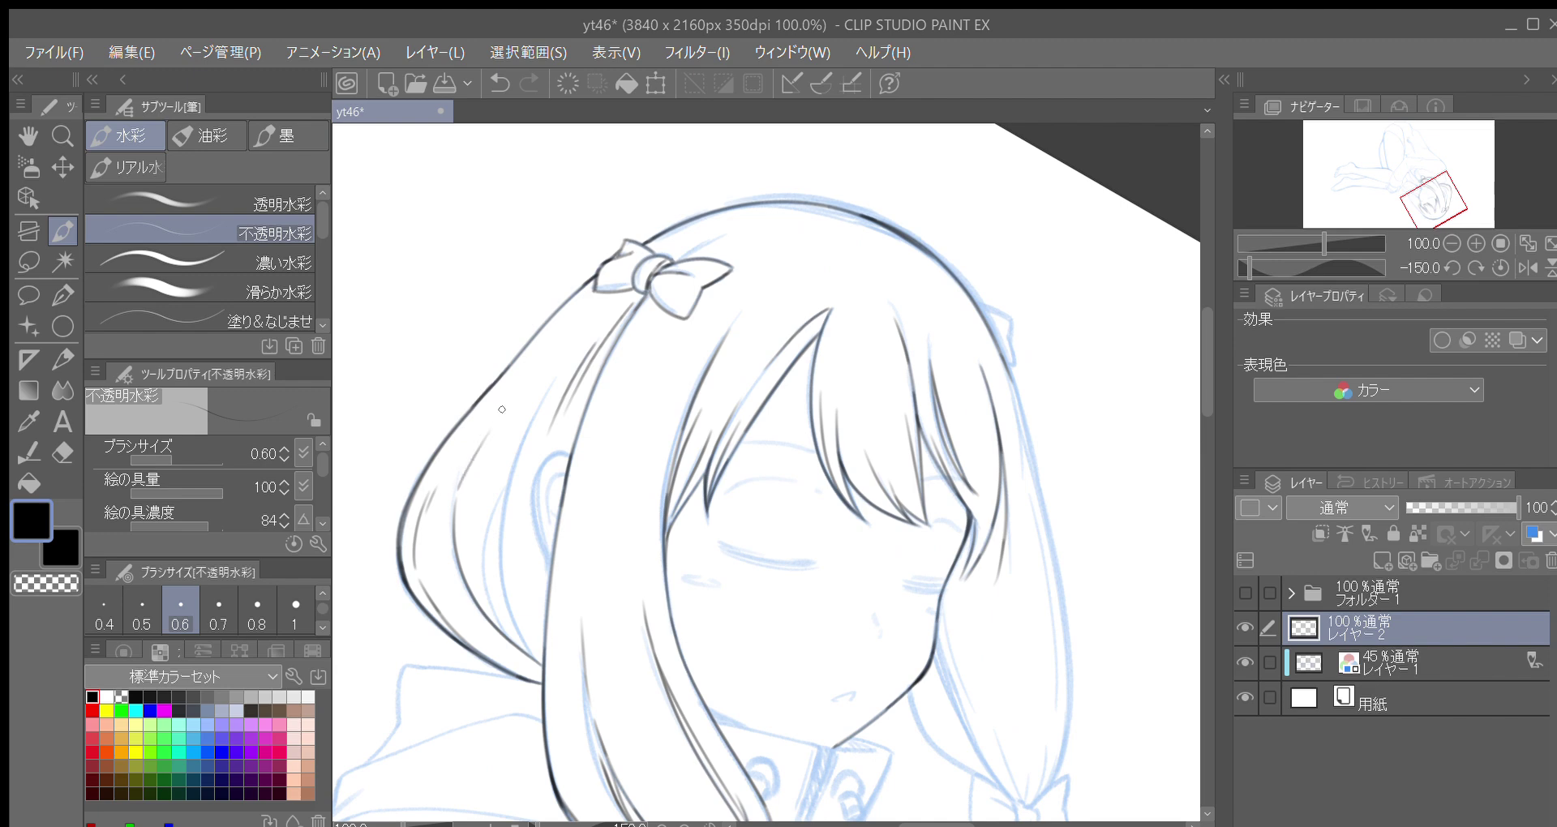
pyautogui.hotkey('ctrl', 'z')
pyautogui.moveTo(461, 486); pyautogui.dragTo(499, 421)
pyautogui.hotkey('ctrl', 'z')
pyautogui.moveTo(457, 491); pyautogui.dragTo(521, 401)
pyautogui.moveTo(519, 613)
pyautogui.mouseDown()
pyautogui.moveTo(502, 584)
pyautogui.moveTo(485, 590)
pyautogui.moveTo(468, 527)
pyautogui.mouseUp()
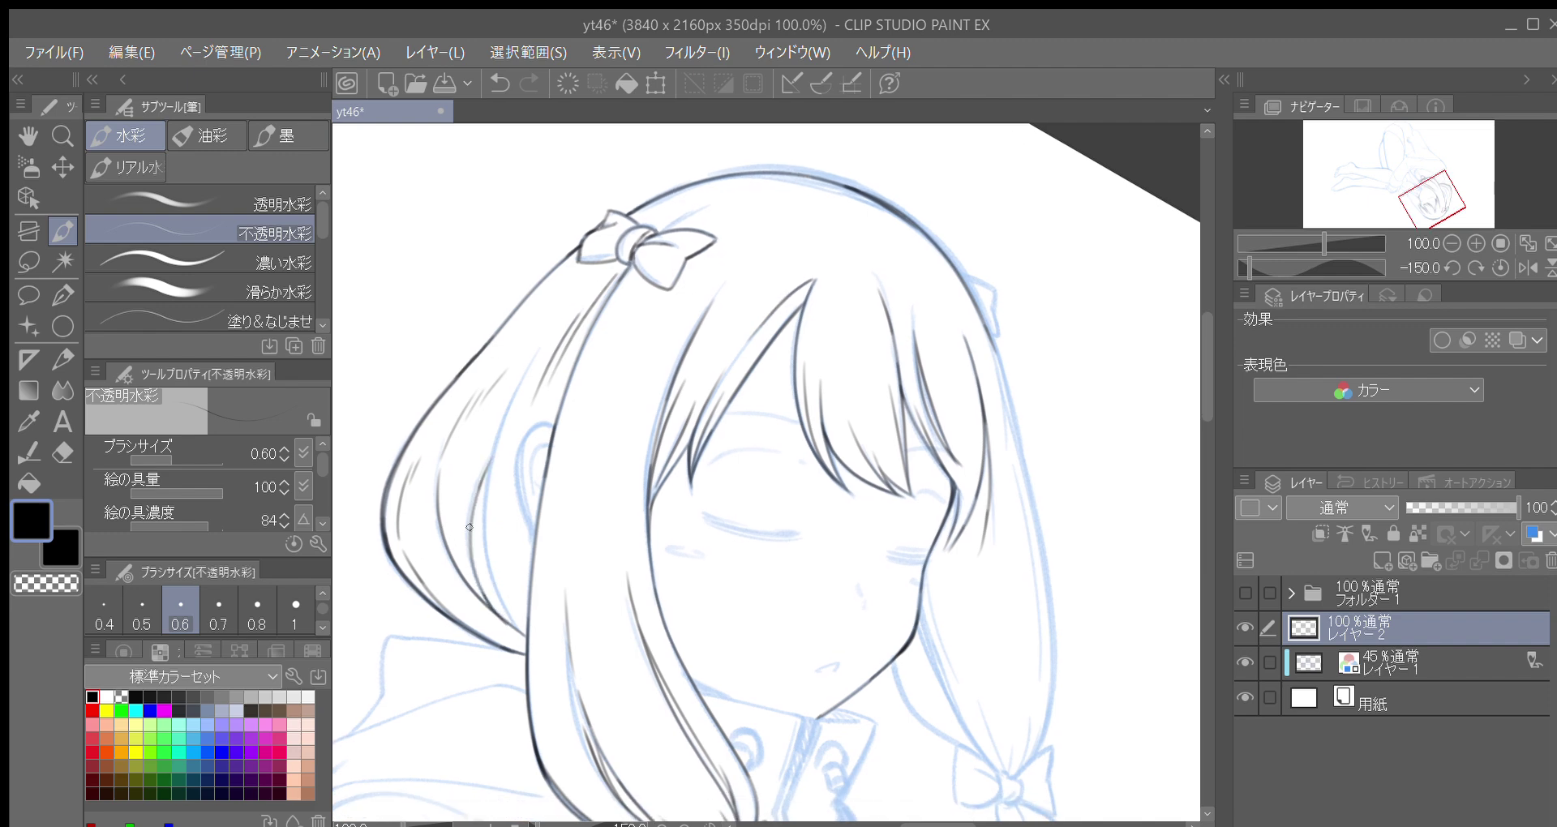
pyautogui.moveTo(495, 612); pyautogui.dragTo(477, 584)
pyautogui.moveTo(478, 473)
pyautogui.mouseDown()
pyautogui.moveTo(469, 510)
pyautogui.moveTo(491, 457)
pyautogui.mouseUp()
pyautogui.scroll(-2, 467, 547)
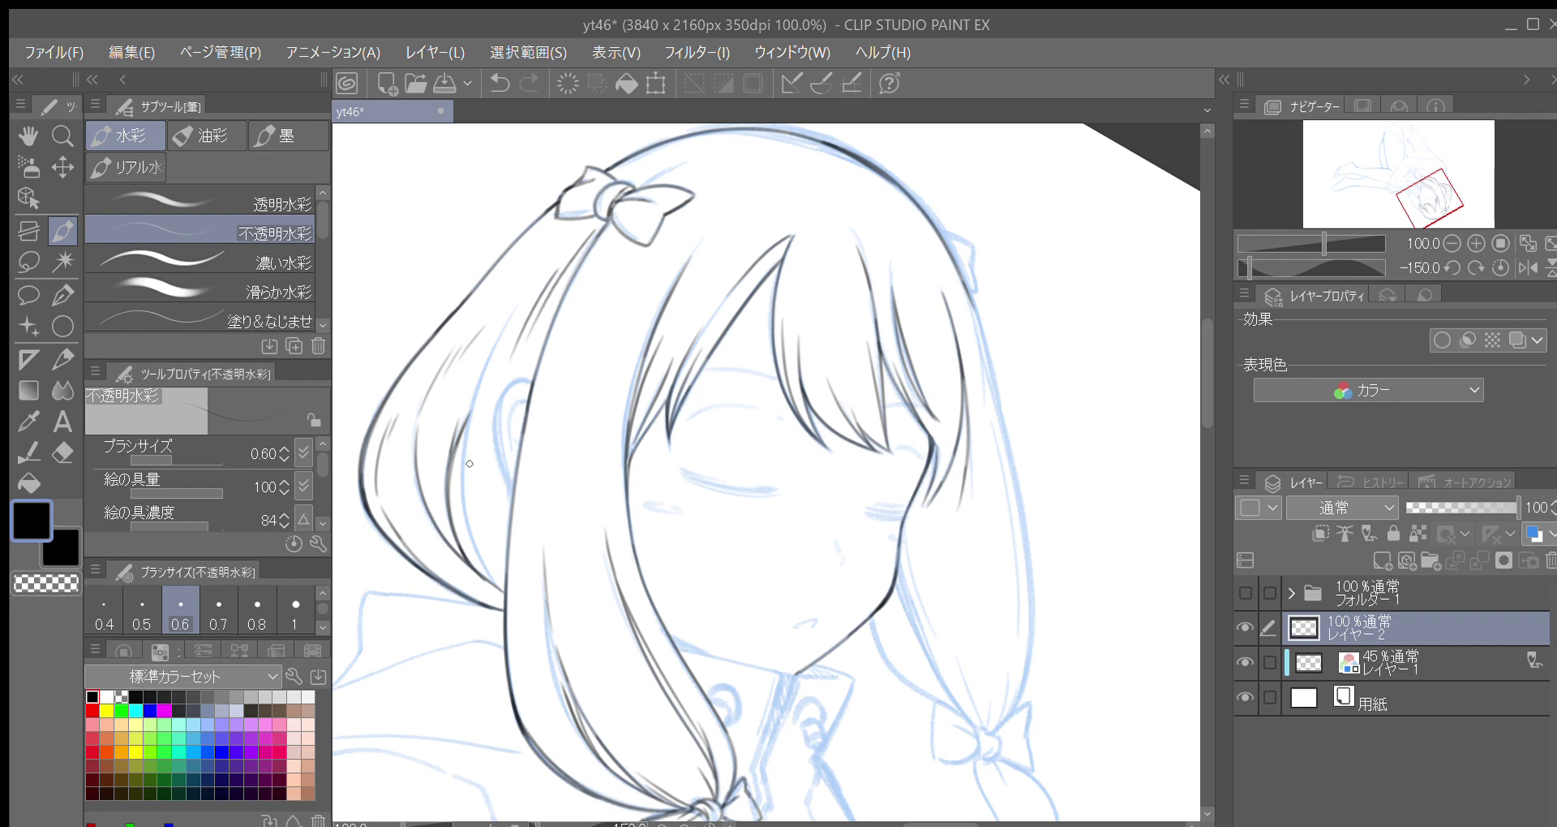
# Ink the inner edge of the back hair where it curves down behind the ear
pyautogui.press('^')
pyautogui.moveTo(450, 453)
pyautogui.mouseDown()
pyautogui.moveTo(476, 508)
pyautogui.moveTo(461, 403)
pyautogui.moveTo(548, 267)
pyautogui.mouseUp()
pyautogui.press('-')
pyautogui.press('-')
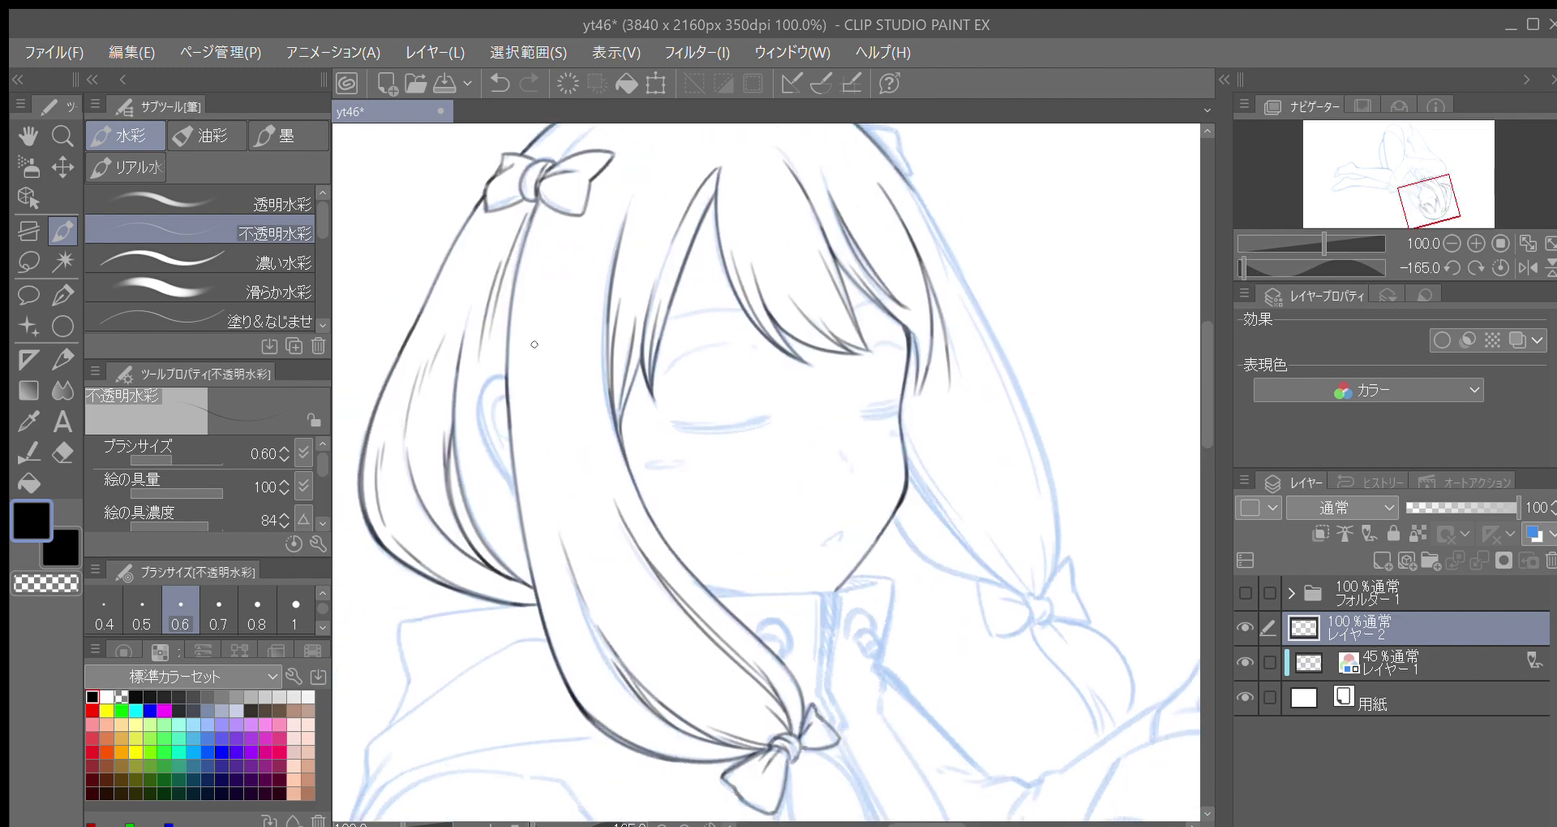
pyautogui.hotkey('ctrl', 'z')
pyautogui.moveTo(506, 377)
pyautogui.mouseDown()
pyautogui.moveTo(490, 382)
pyautogui.moveTo(483, 424)
pyautogui.mouseUp()
pyautogui.press('^')
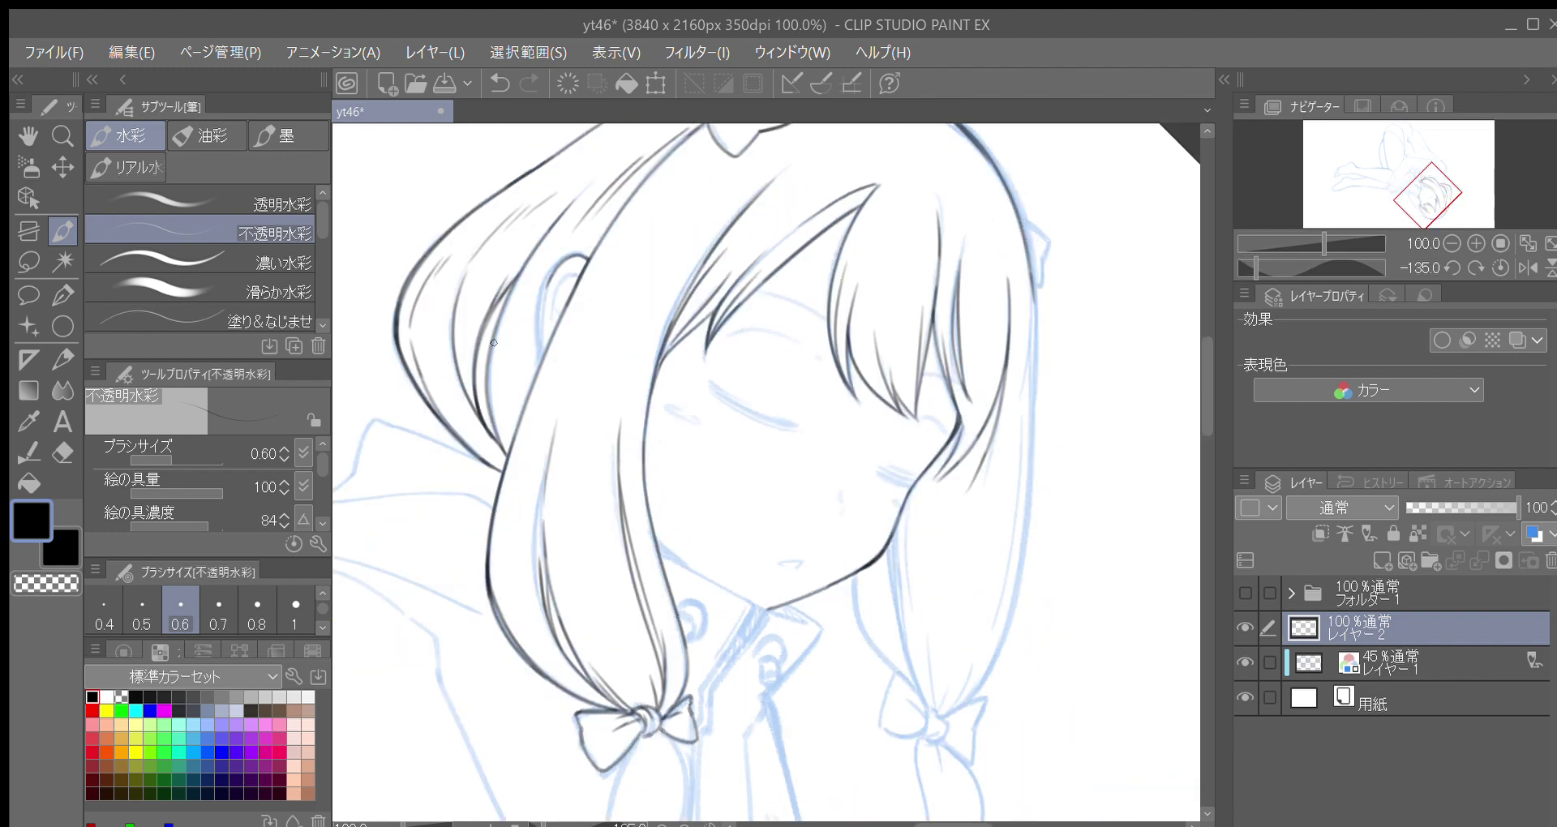
# Ink the ear's outer contour from its top down to the near side lock, redrawing the first stroke
pyautogui.press('^')
pyautogui.moveTo(495, 402); pyautogui.dragTo(489, 449)
pyautogui.hotkey('ctrl', 'z')
pyautogui.moveTo(507, 373); pyautogui.dragTo(492, 461)
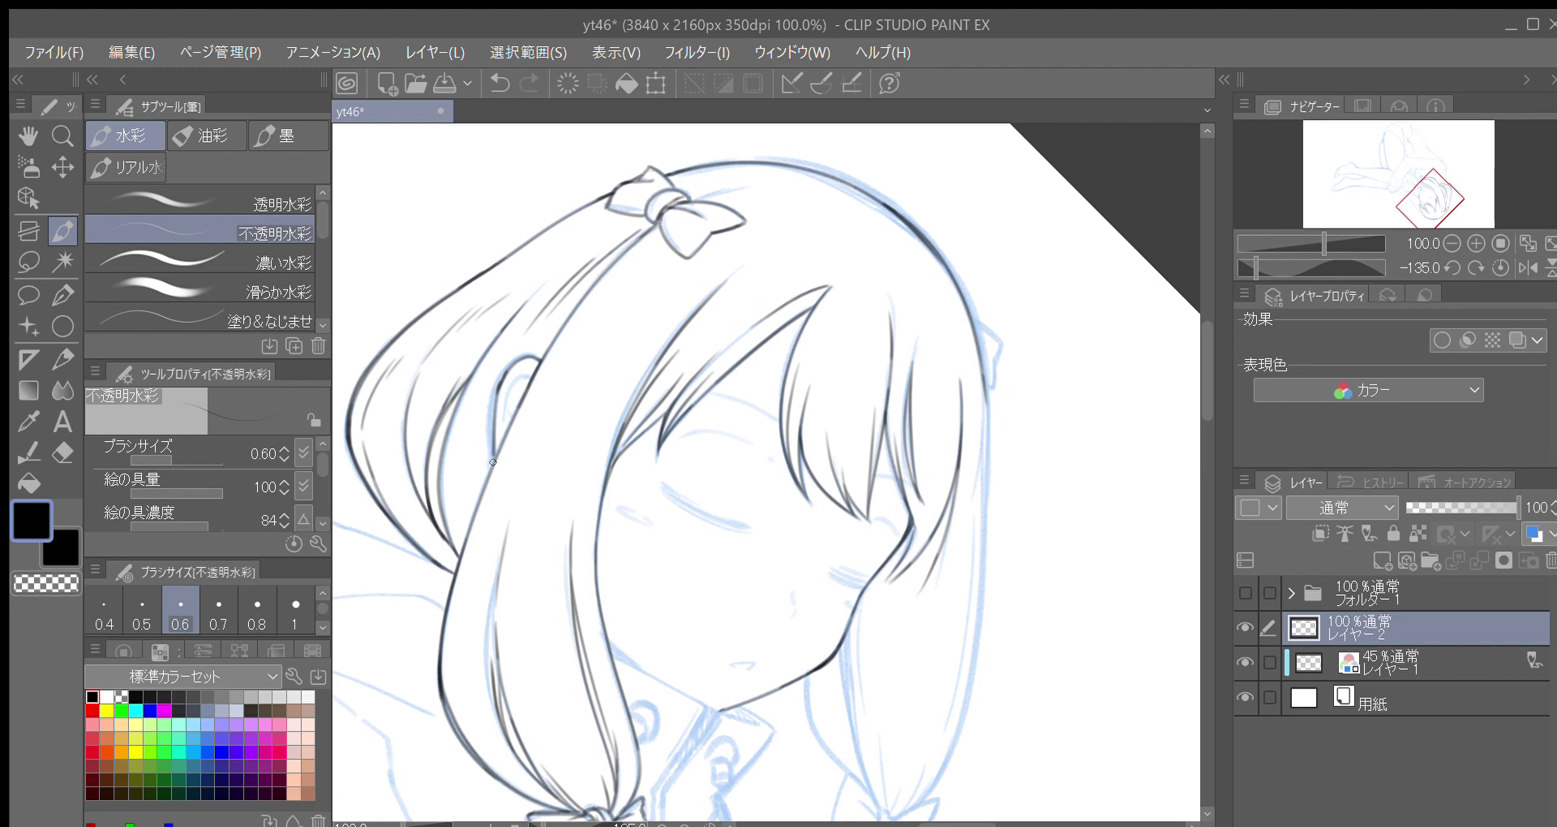
pyautogui.scroll(-1, 485, 454)
pyautogui.scroll(-1, 512, 466)
pyautogui.press('-')
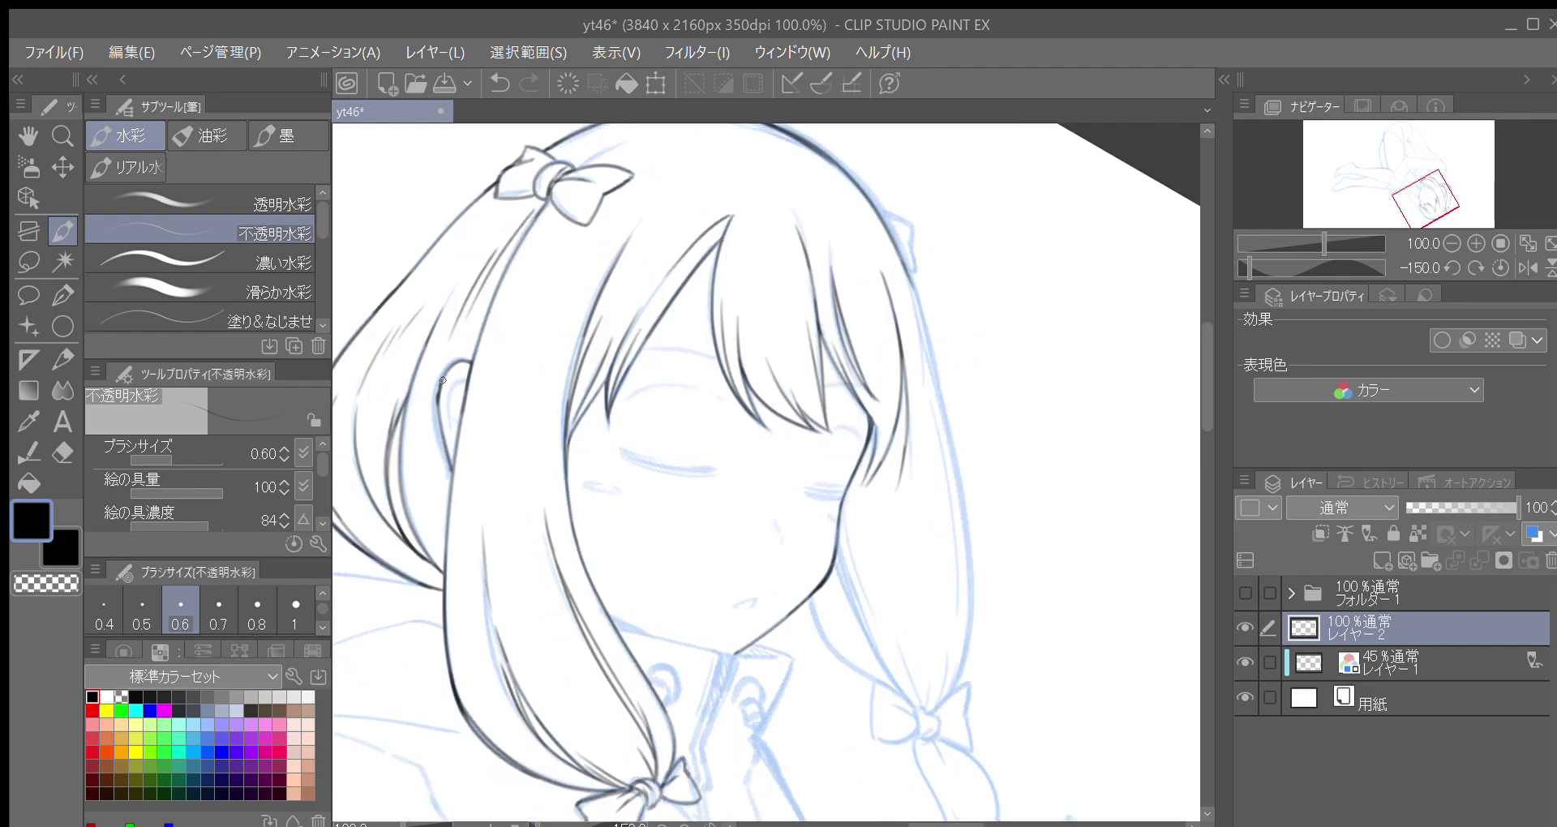
# Ink the inner fold lines of the ear and undo the last stray stroke
pyautogui.moveTo(438, 406); pyautogui.dragTo(449, 452)
pyautogui.moveTo(436, 387)
pyautogui.mouseDown()
pyautogui.moveTo(446, 361)
pyautogui.moveTo(472, 359)
pyautogui.moveTo(450, 387)
pyautogui.mouseUp()
pyautogui.moveTo(450, 419); pyautogui.dragTo(454, 442)
pyautogui.hotkey('ctrl', 'z')
pyautogui.scroll(-3, 454, 418)
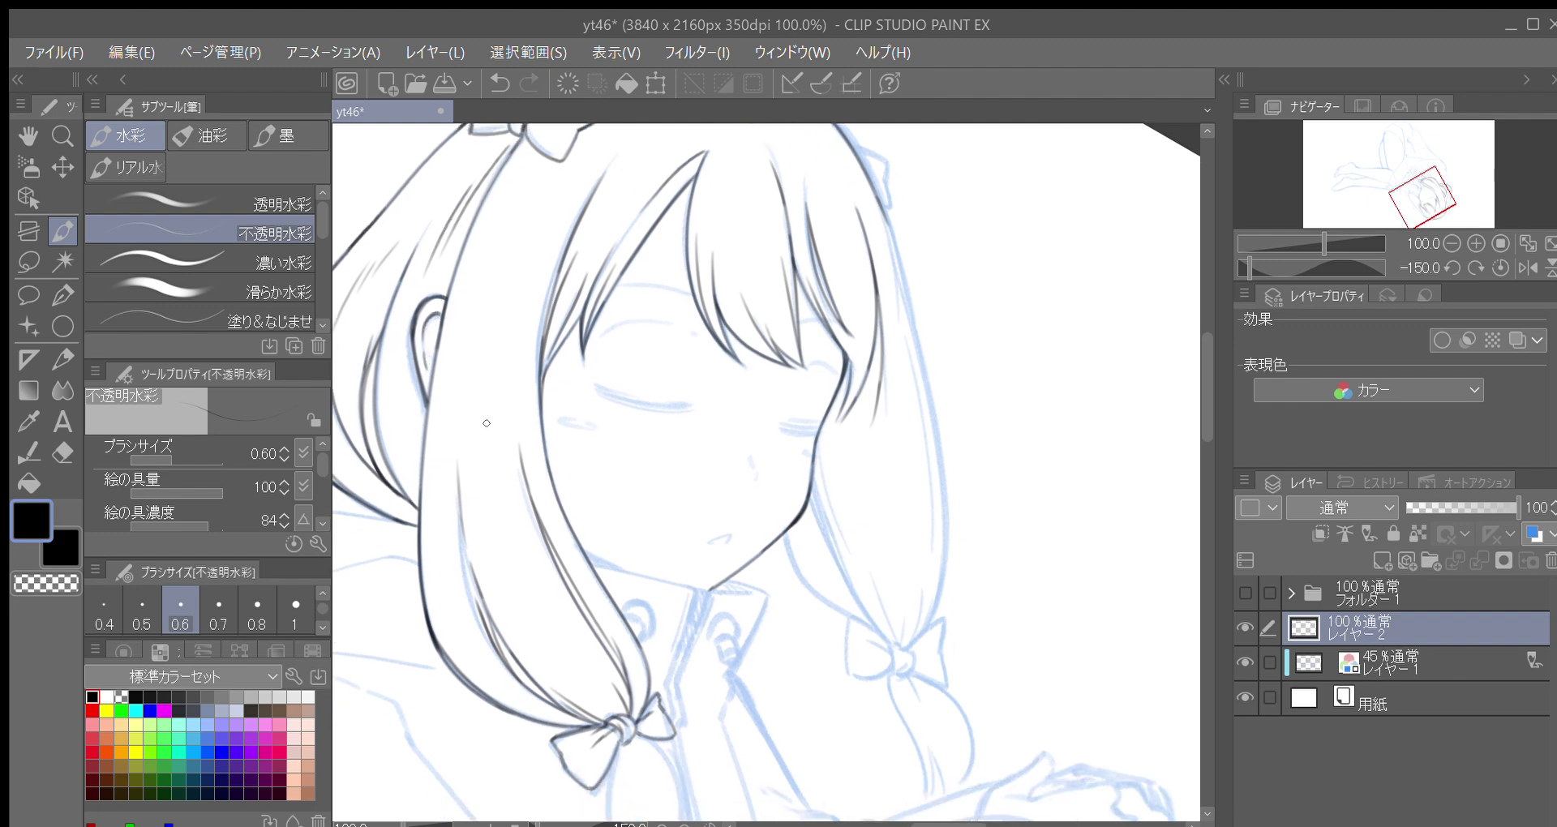
pyautogui.press('-')
pyautogui.press('-')
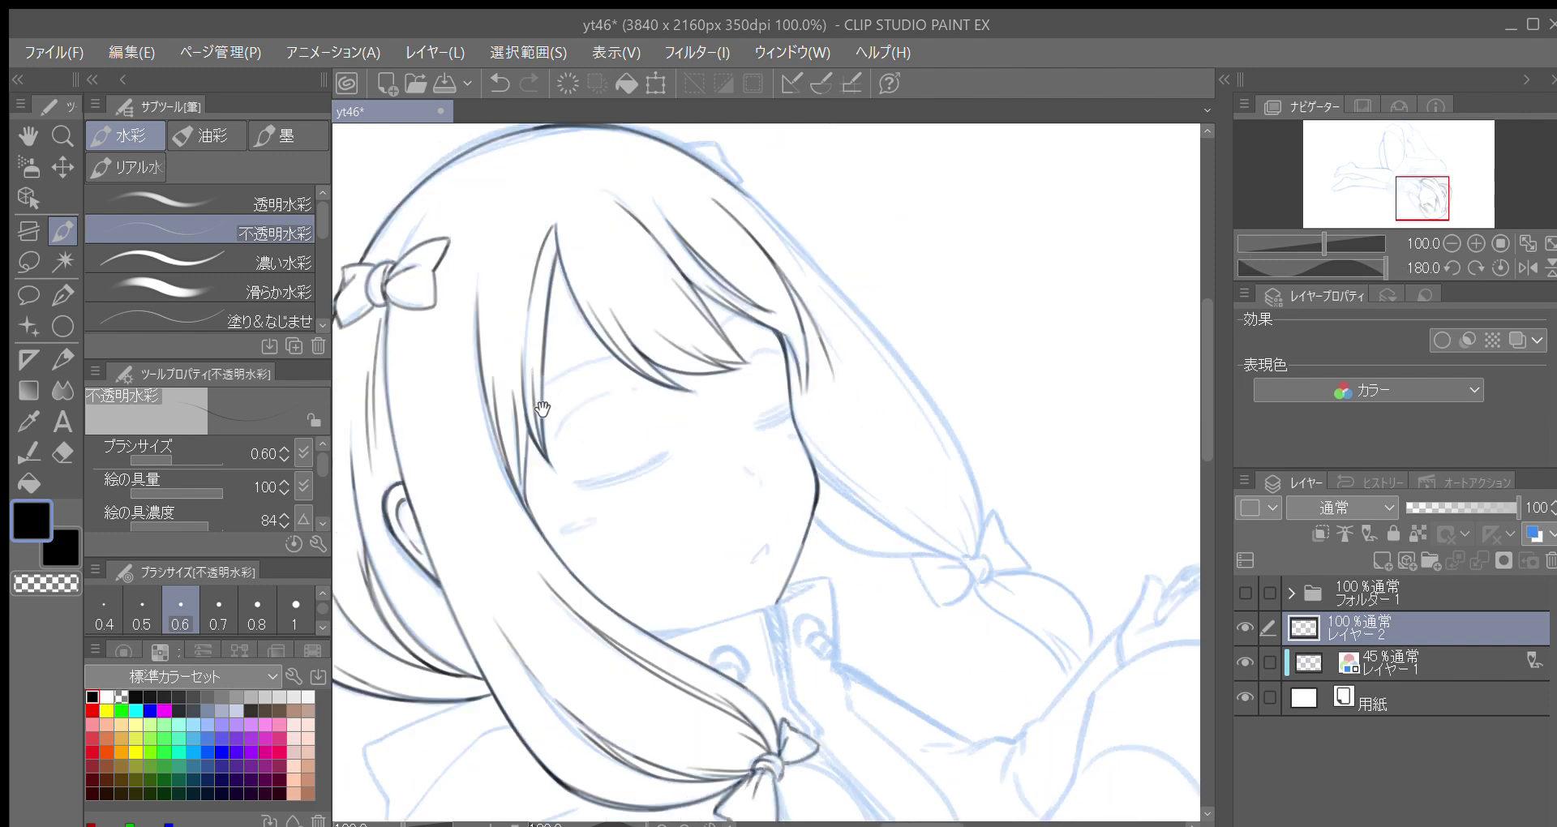
pyautogui.press('^')
pyautogui.press('^')
pyautogui.press('^')
pyautogui.moveTo(525, 403)
pyautogui.mouseDown()
pyautogui.moveTo(511, 451)
pyautogui.moveTo(454, 460)
pyautogui.mouseUp()
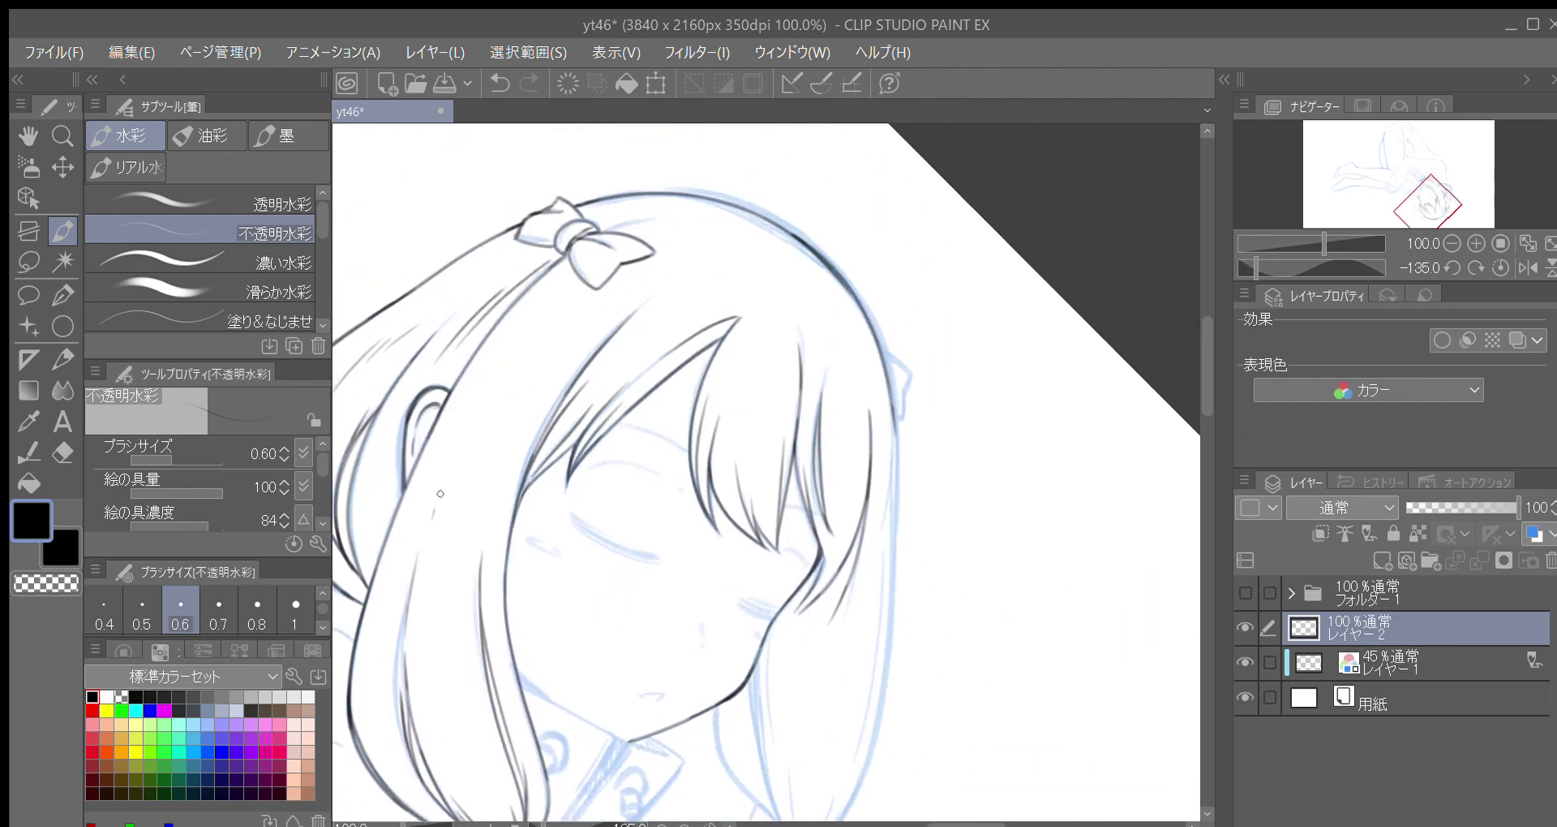
pyautogui.scroll(-3, 482, 469)
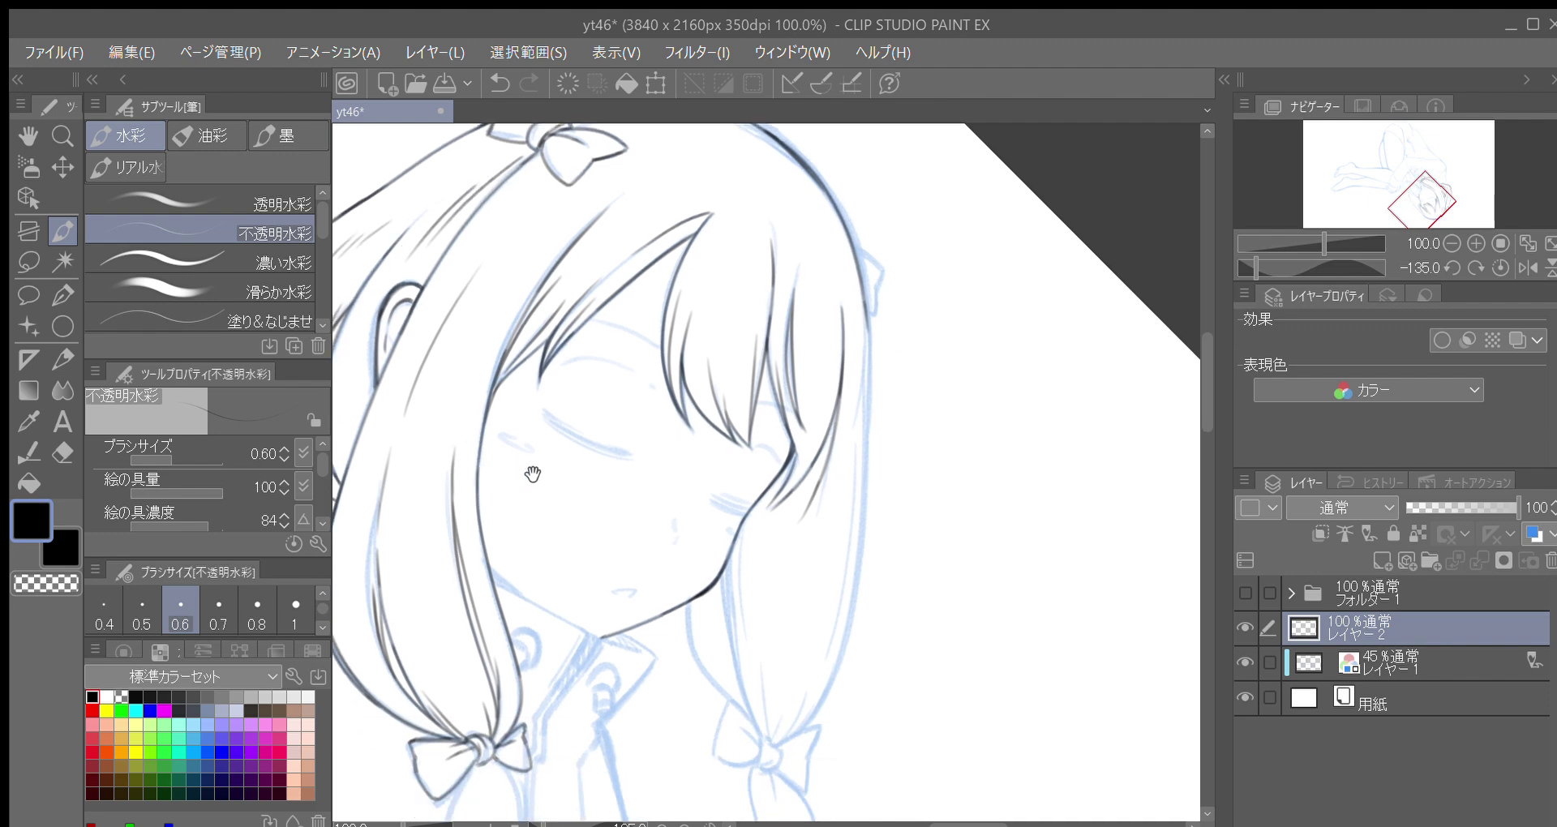
pyautogui.press('-')
pyautogui.moveTo(579, 528); pyautogui.dragTo(559, 430)
pyautogui.moveTo(689, 475); pyautogui.dragTo(714, 389)
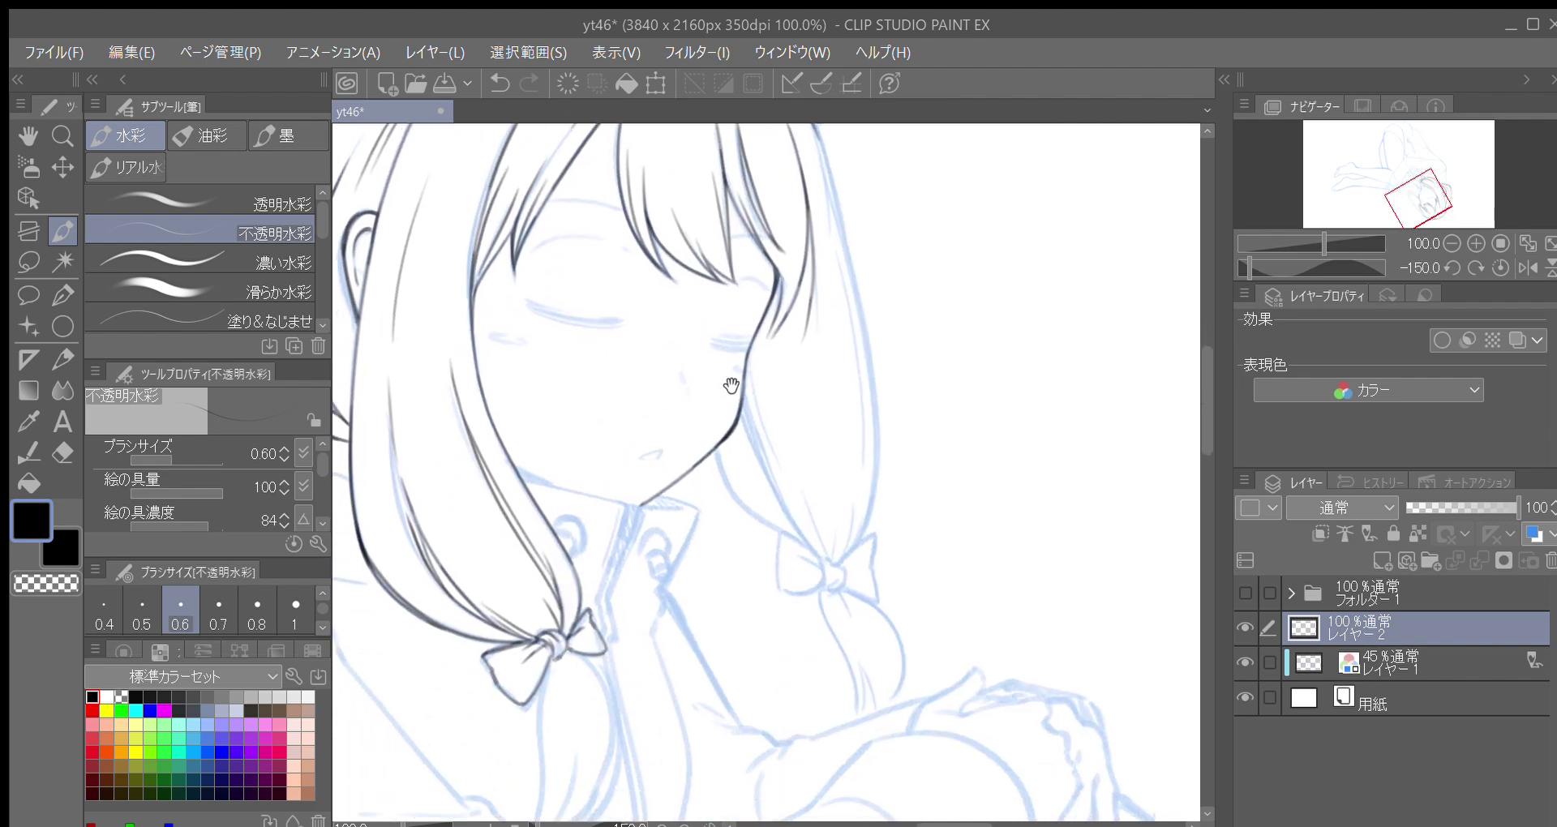
pyautogui.press('-')
pyautogui.moveTo(626, 519); pyautogui.dragTo(592, 441)
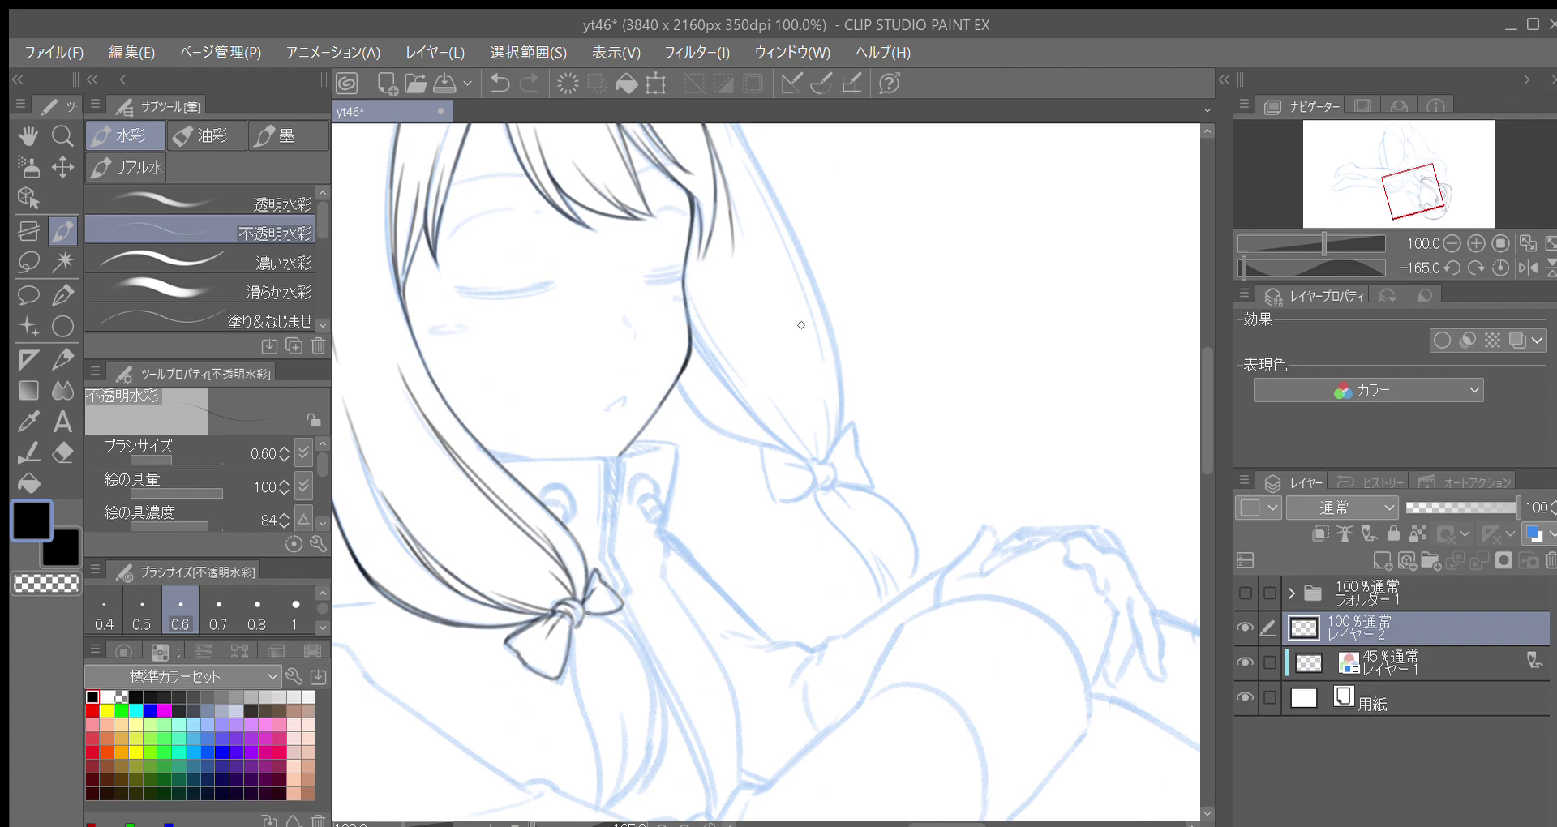
pyautogui.press('-')
pyautogui.press('-')
pyautogui.press('-')
pyautogui.press('-')
pyautogui.press('-')
pyautogui.press('-')
pyautogui.press('-')
pyautogui.press('-')
pyautogui.press('-')
pyautogui.press('-')
pyautogui.press('-')
pyautogui.press('-')
pyautogui.press('-')
pyautogui.press('-')
pyautogui.press('-')
pyautogui.moveTo(938, 455); pyautogui.dragTo(641, 543)
pyautogui.press('^')
pyautogui.press('^')
pyautogui.press('^')
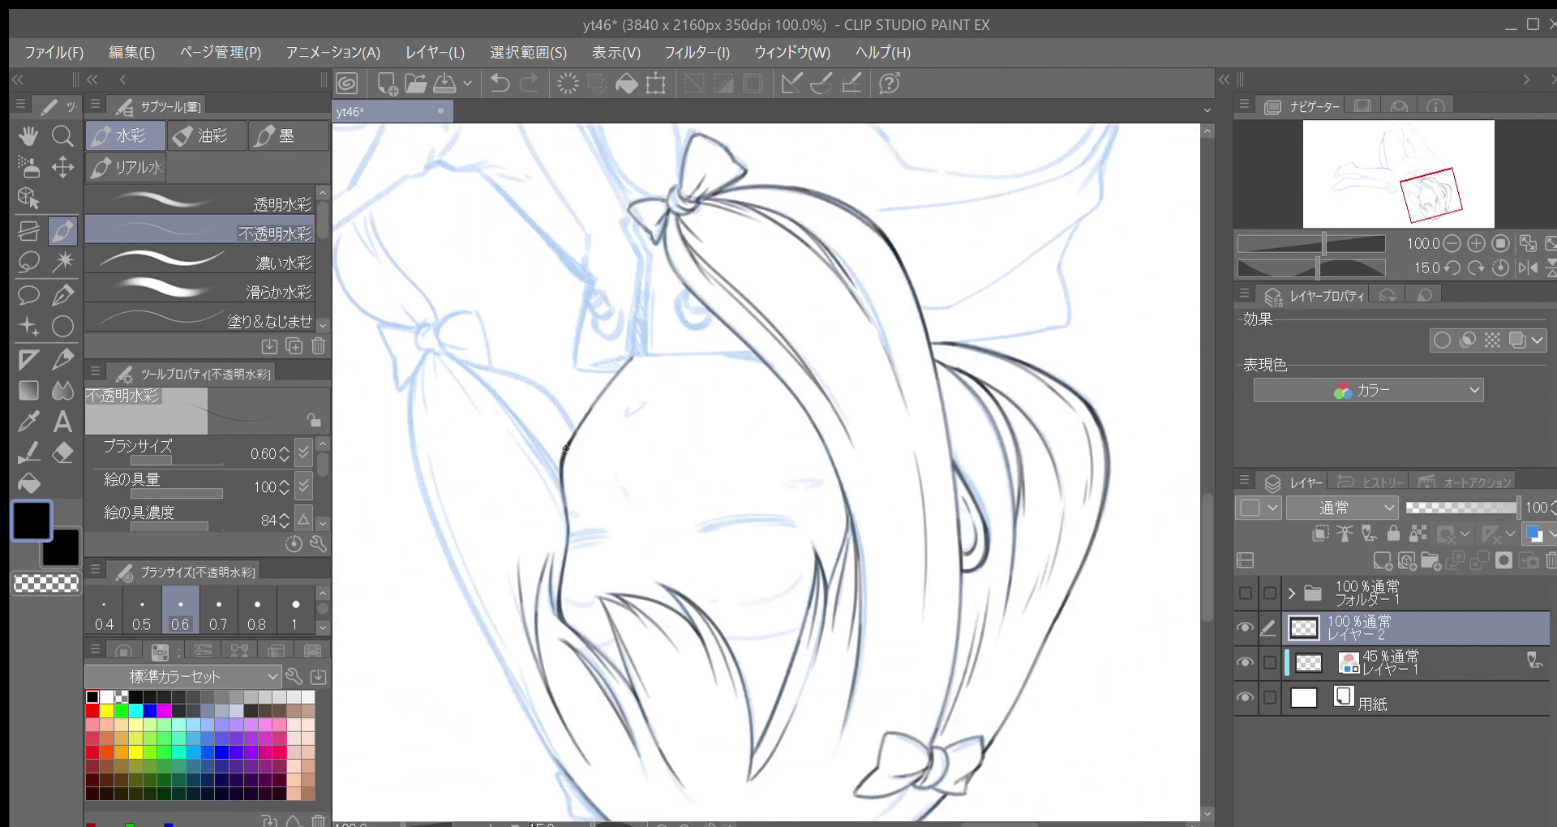
# Ink the lower edge of the jaw from the chin to the near side lock, above the collar
pyautogui.moveTo(571, 436); pyautogui.dragTo(640, 342)
pyautogui.press('-')
pyautogui.press('-')
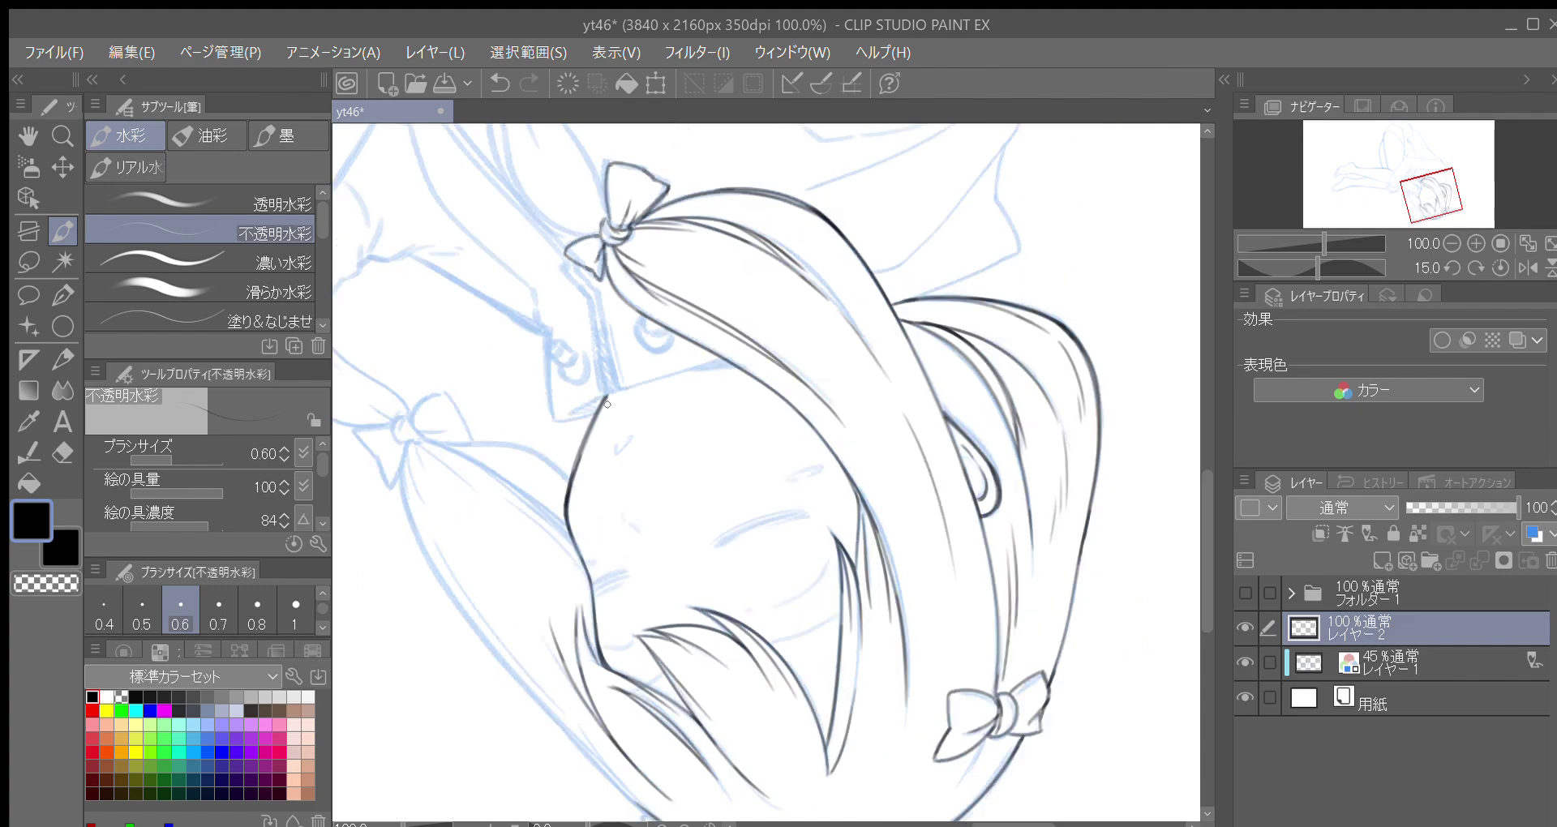
pyautogui.press('-')
pyautogui.press('-')
pyautogui.press('-')
pyautogui.press('-')
pyautogui.press('-')
pyautogui.press('-')
pyautogui.press('-')
pyautogui.press('-')
pyautogui.press('-')
pyautogui.press('-')
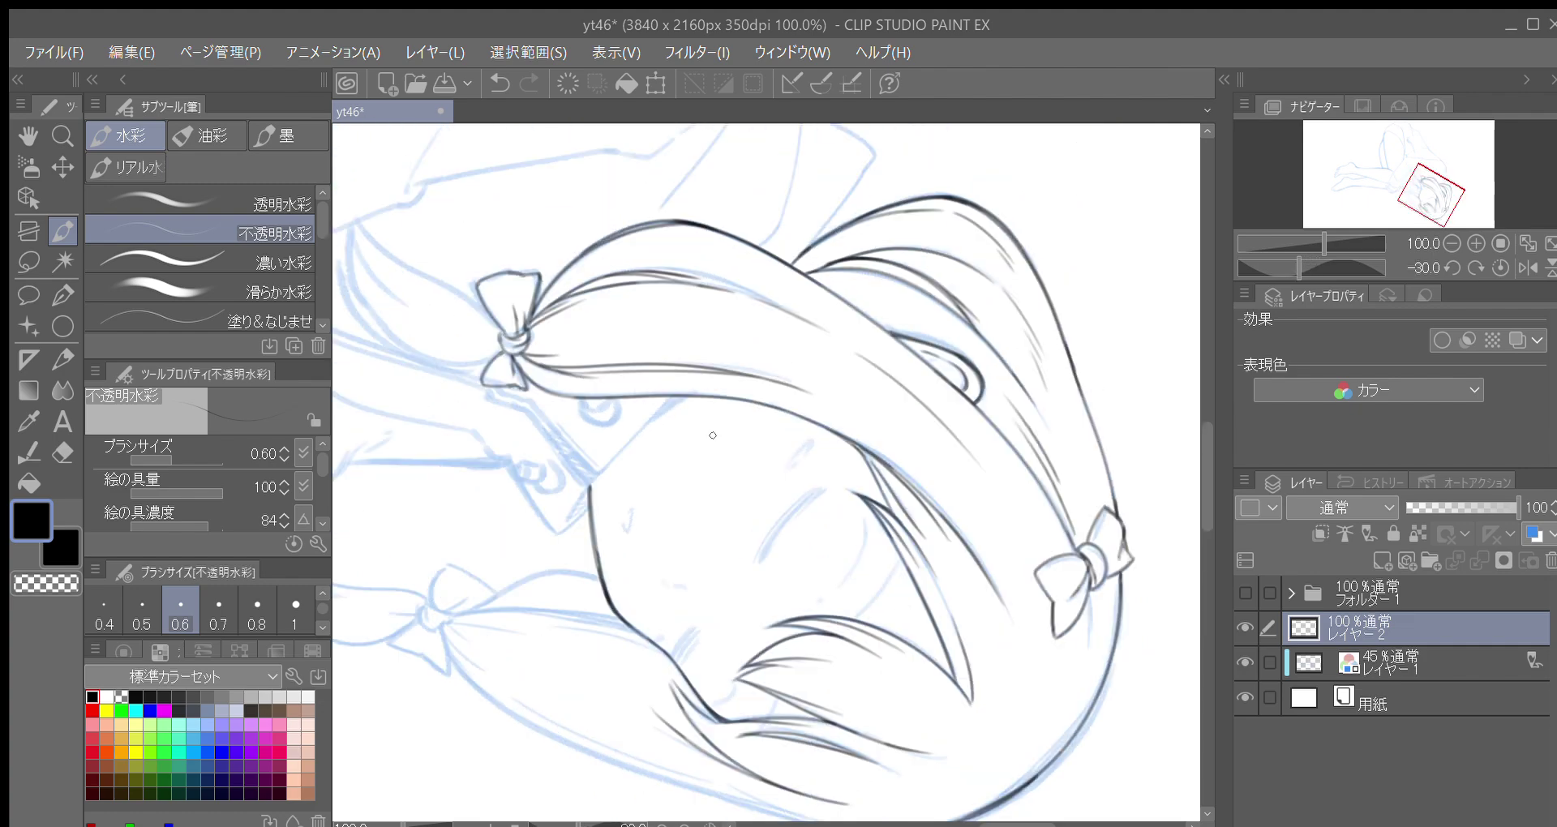
pyautogui.press('-')
pyautogui.press('-')
pyautogui.press('-')
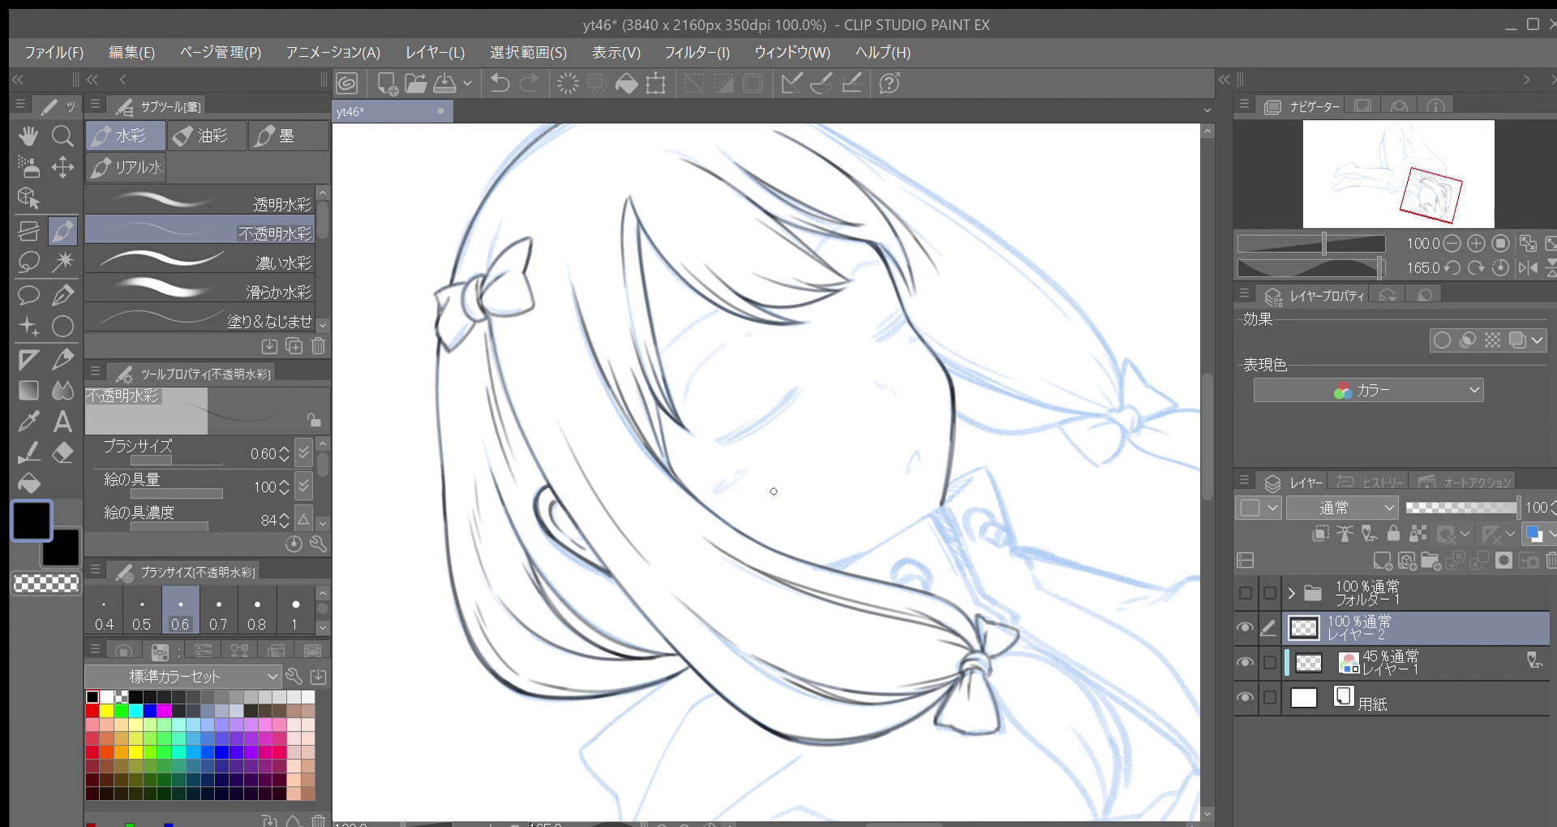
pyautogui.press('-')
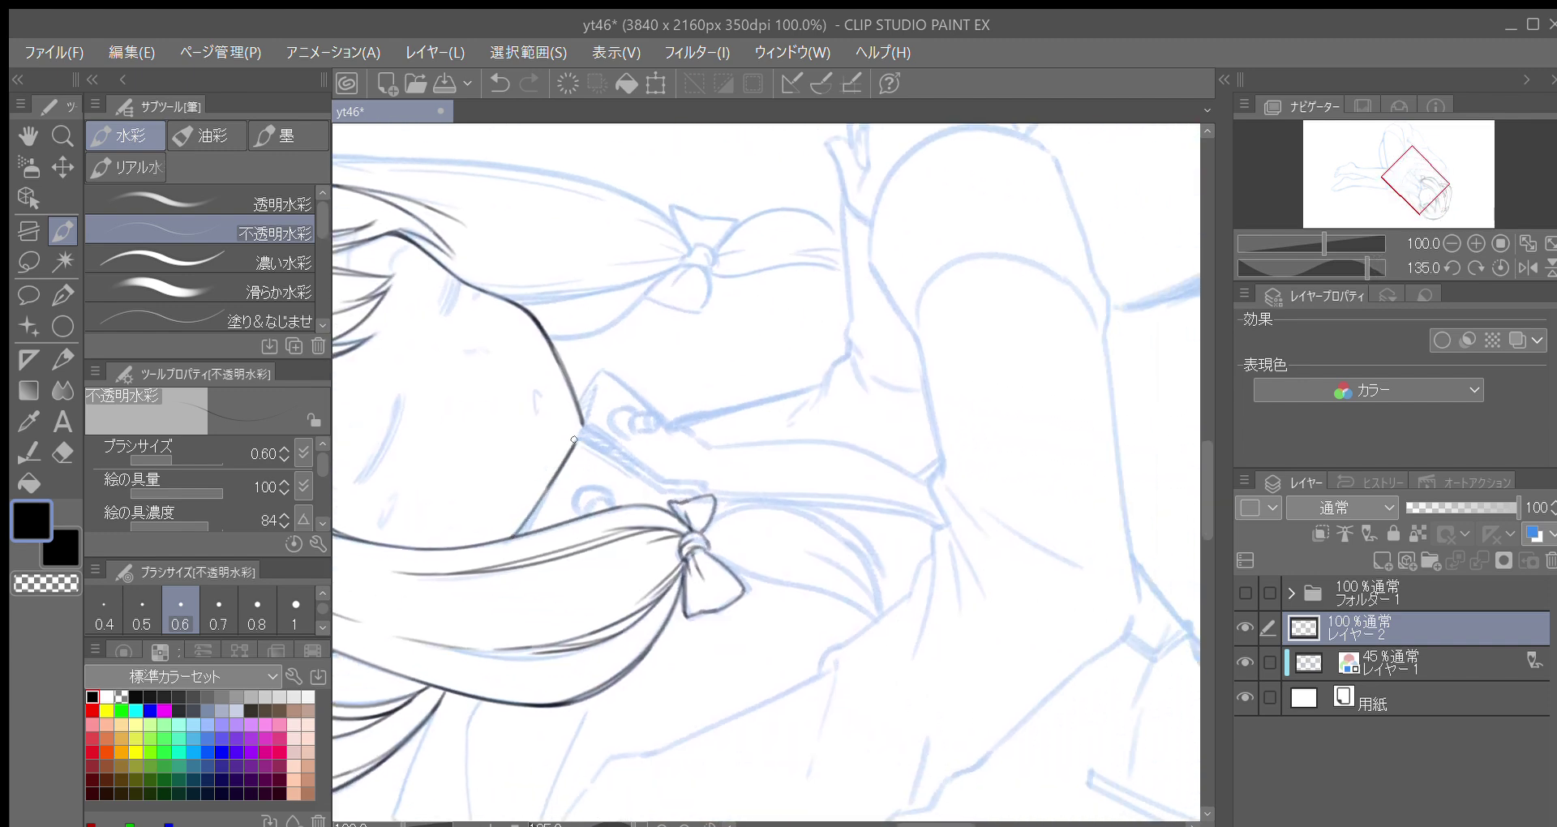
# Ink the front edge of the near collar flap from under the chin down toward the side lock's ribbon
pyautogui.press('^')
pyautogui.press('^')
pyautogui.press('^')
pyautogui.press('^')
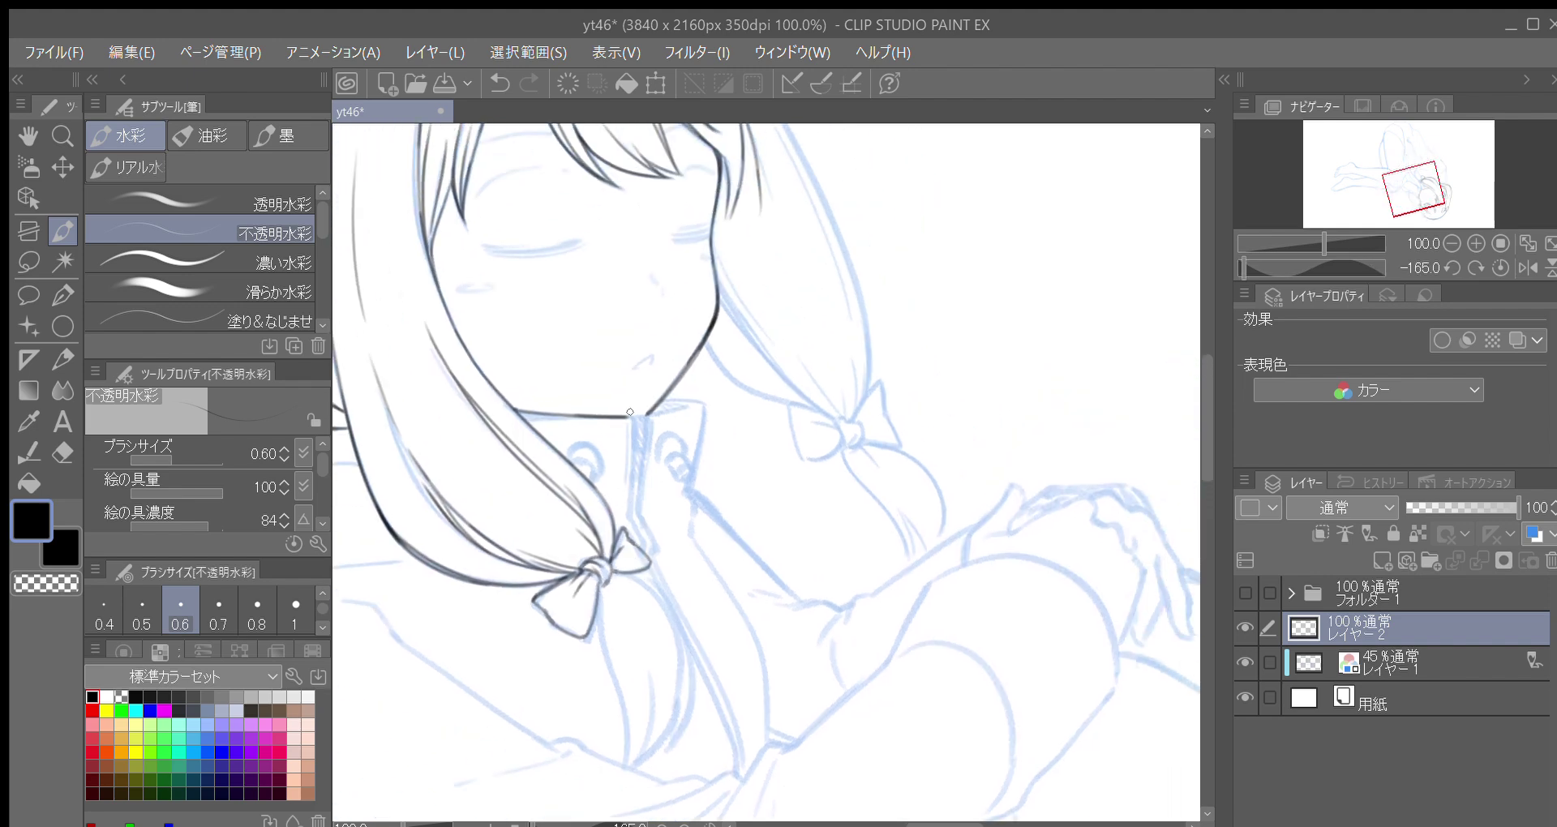
pyautogui.moveTo(633, 420); pyautogui.dragTo(626, 521)
pyautogui.moveTo(644, 457); pyautogui.dragTo(628, 470)
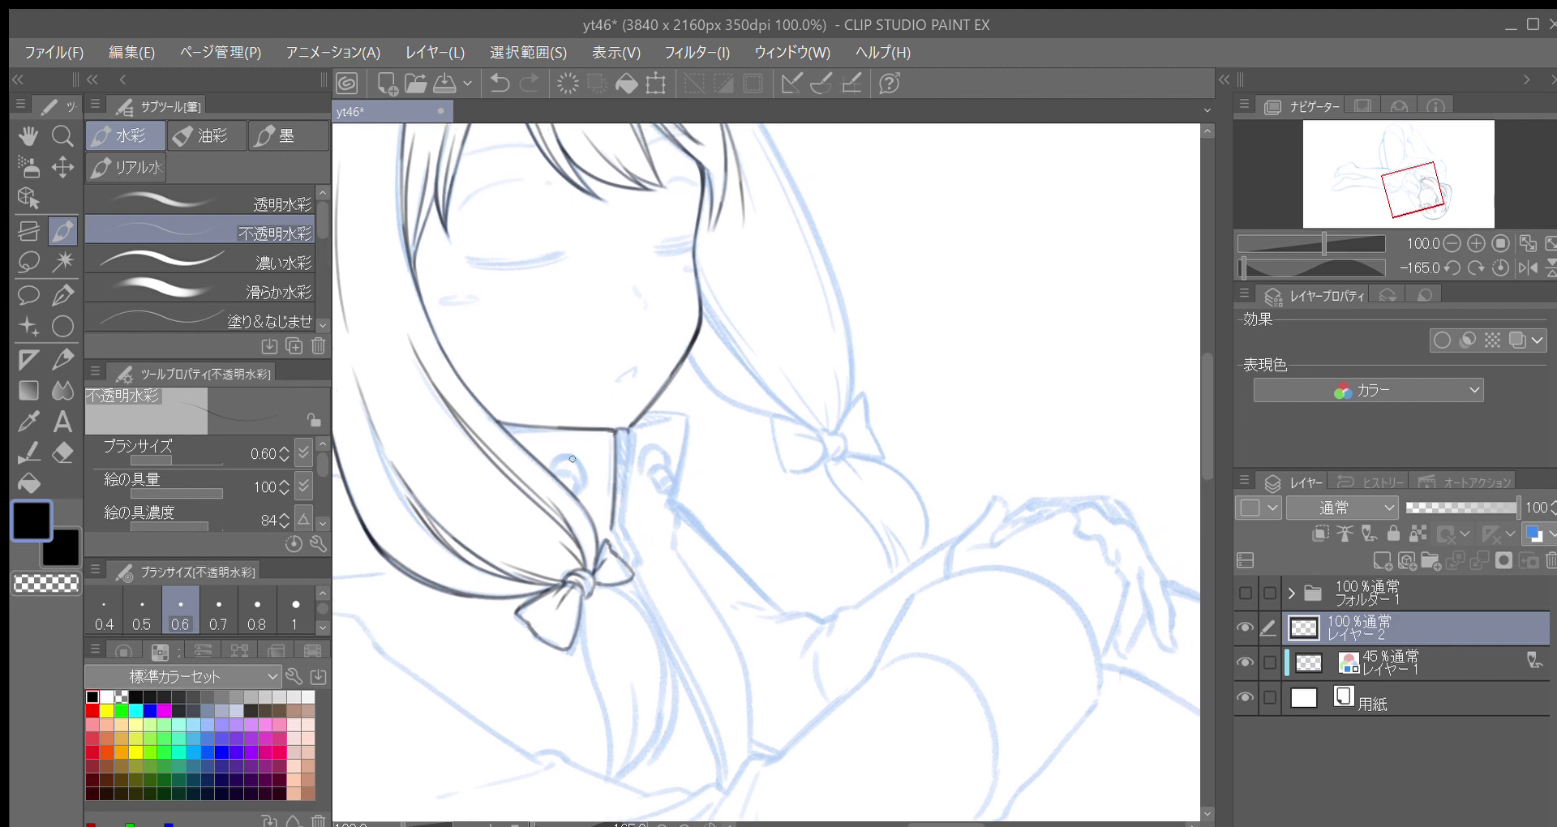
pyautogui.moveTo(633, 473); pyautogui.dragTo(623, 445)
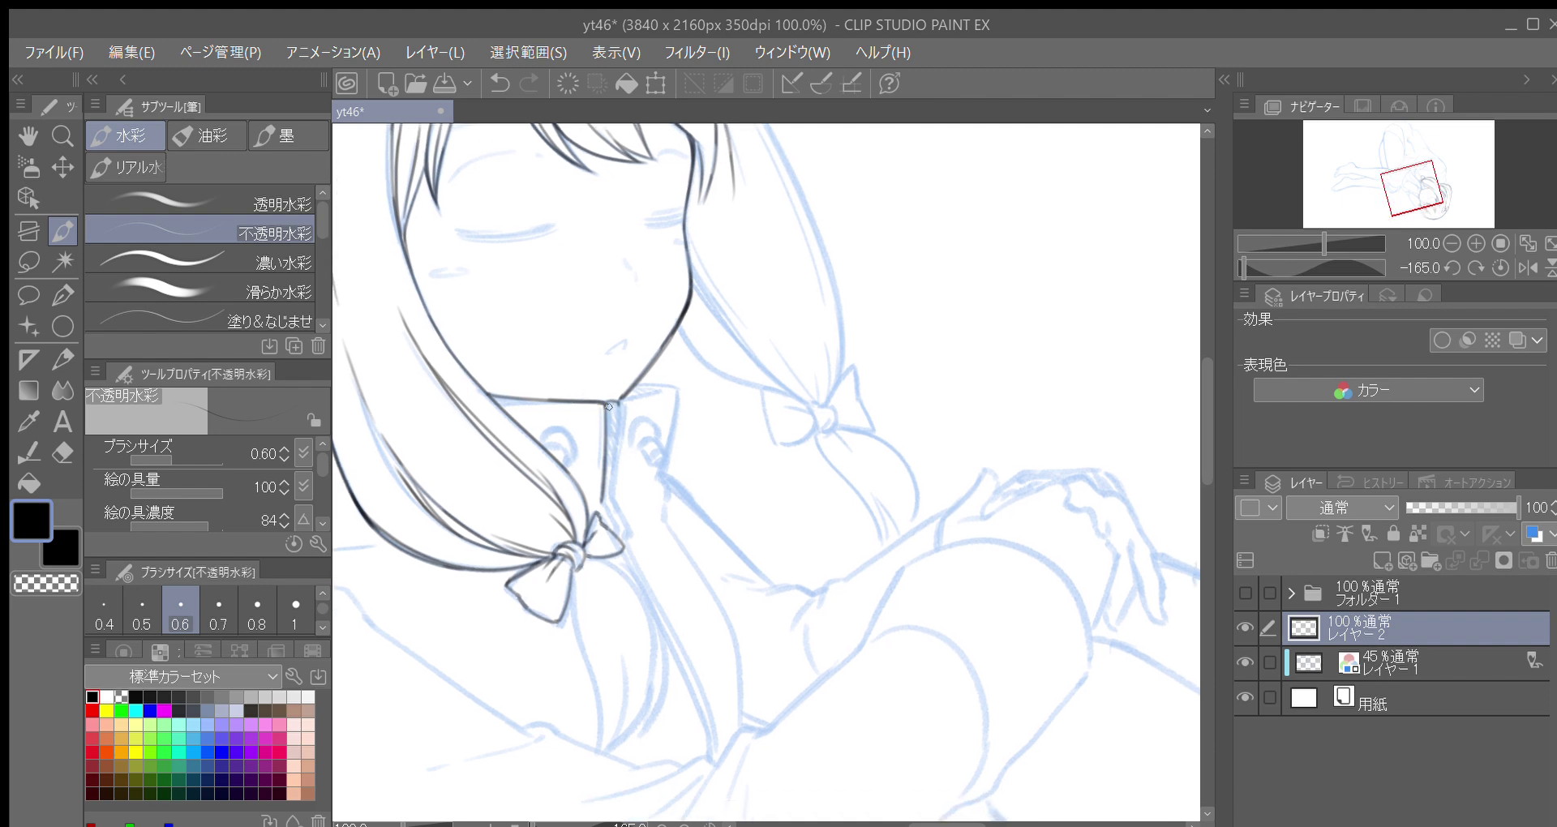
# Ink the other edge of the collar's front strip with its small tab, and the far flap's top edge
pyautogui.moveTo(609, 406)
pyautogui.mouseDown()
pyautogui.moveTo(619, 405)
pyautogui.moveTo(612, 498)
pyautogui.mouseUp()
pyautogui.moveTo(631, 397)
pyautogui.mouseDown()
pyautogui.moveTo(667, 391)
pyautogui.moveTo(741, 462)
pyautogui.moveTo(747, 444)
pyautogui.moveTo(598, 497)
pyautogui.moveTo(612, 459)
pyautogui.mouseUp()
pyautogui.press('^')
pyautogui.press('^')
pyautogui.press('^')
pyautogui.press('^')
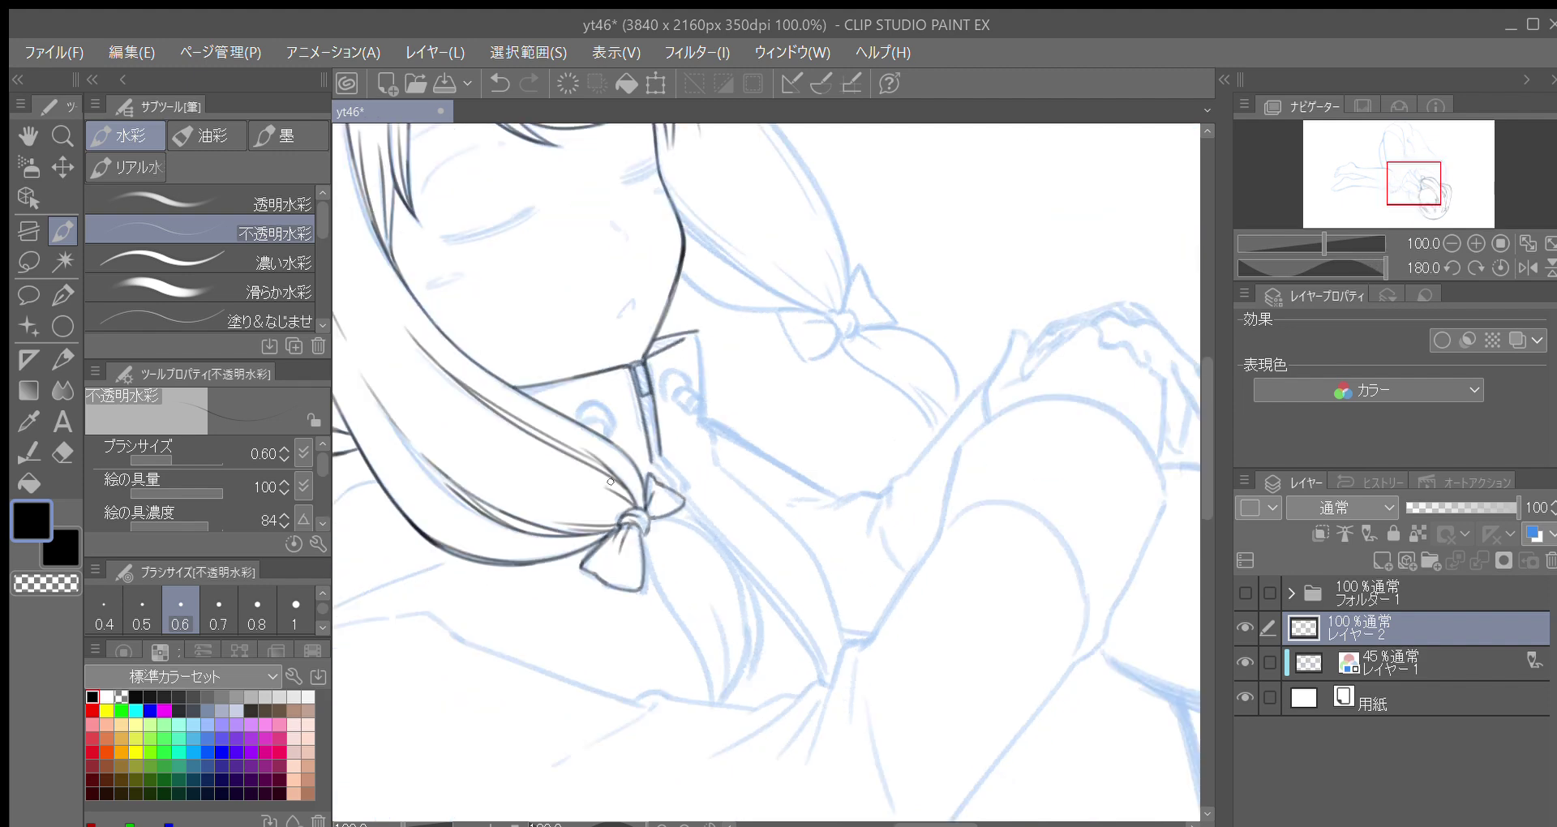
pyautogui.moveTo(688, 454); pyautogui.dragTo(639, 506)
# Ink the outer side edge of the far collar flap down from its corner, redrawing the first stroke
pyautogui.press('^')
pyautogui.press('^')
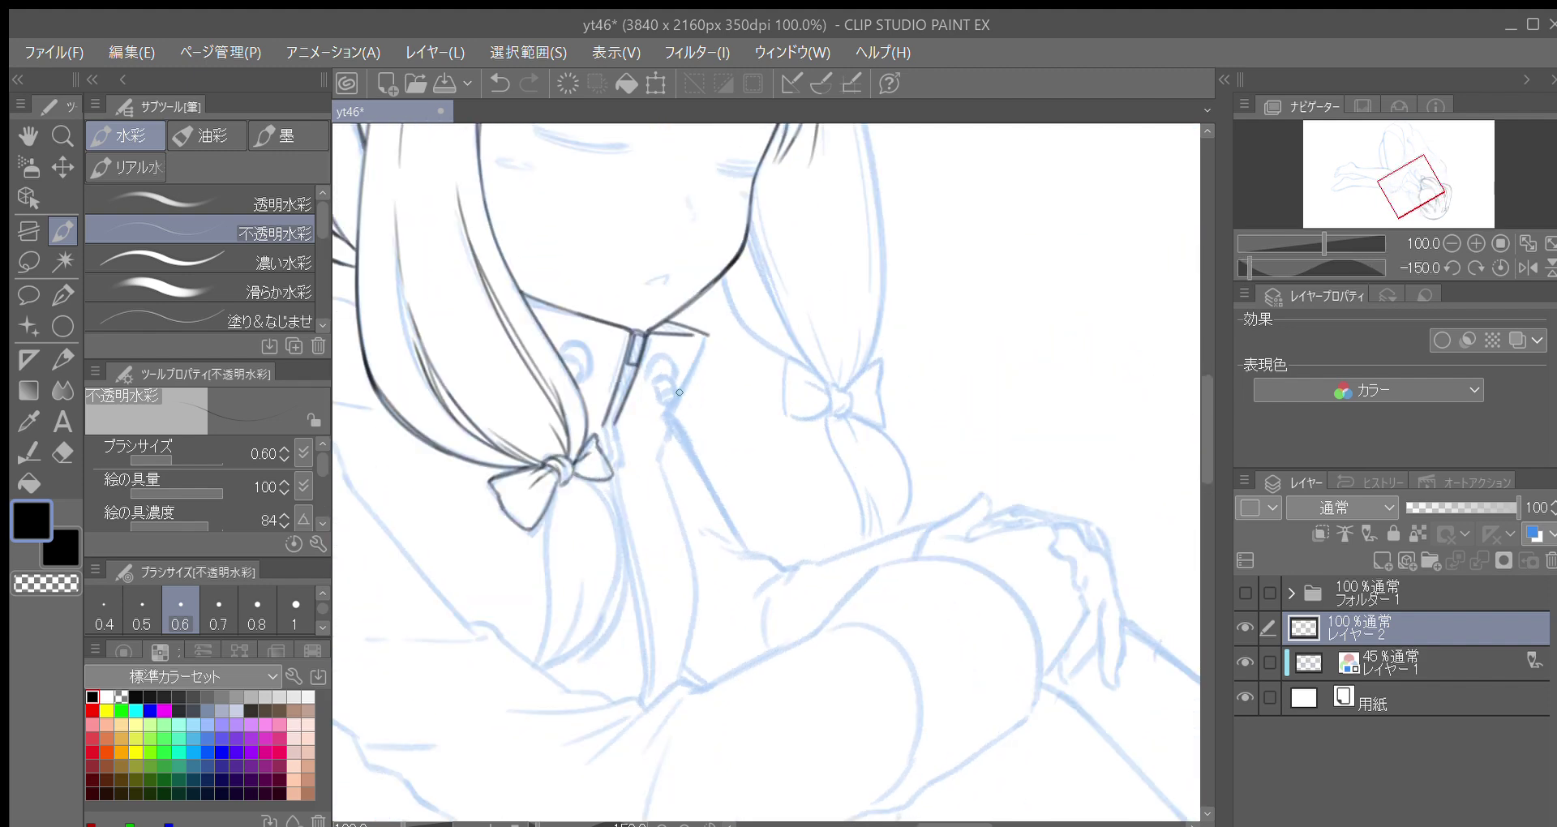
pyautogui.press('-')
pyautogui.press('-')
pyautogui.moveTo(648, 386); pyautogui.dragTo(658, 469)
pyautogui.hotkey('ctrl', 'z')
pyautogui.moveTo(649, 383)
pyautogui.mouseDown()
pyautogui.moveTo(658, 476)
pyautogui.moveTo(625, 482)
pyautogui.mouseUp()
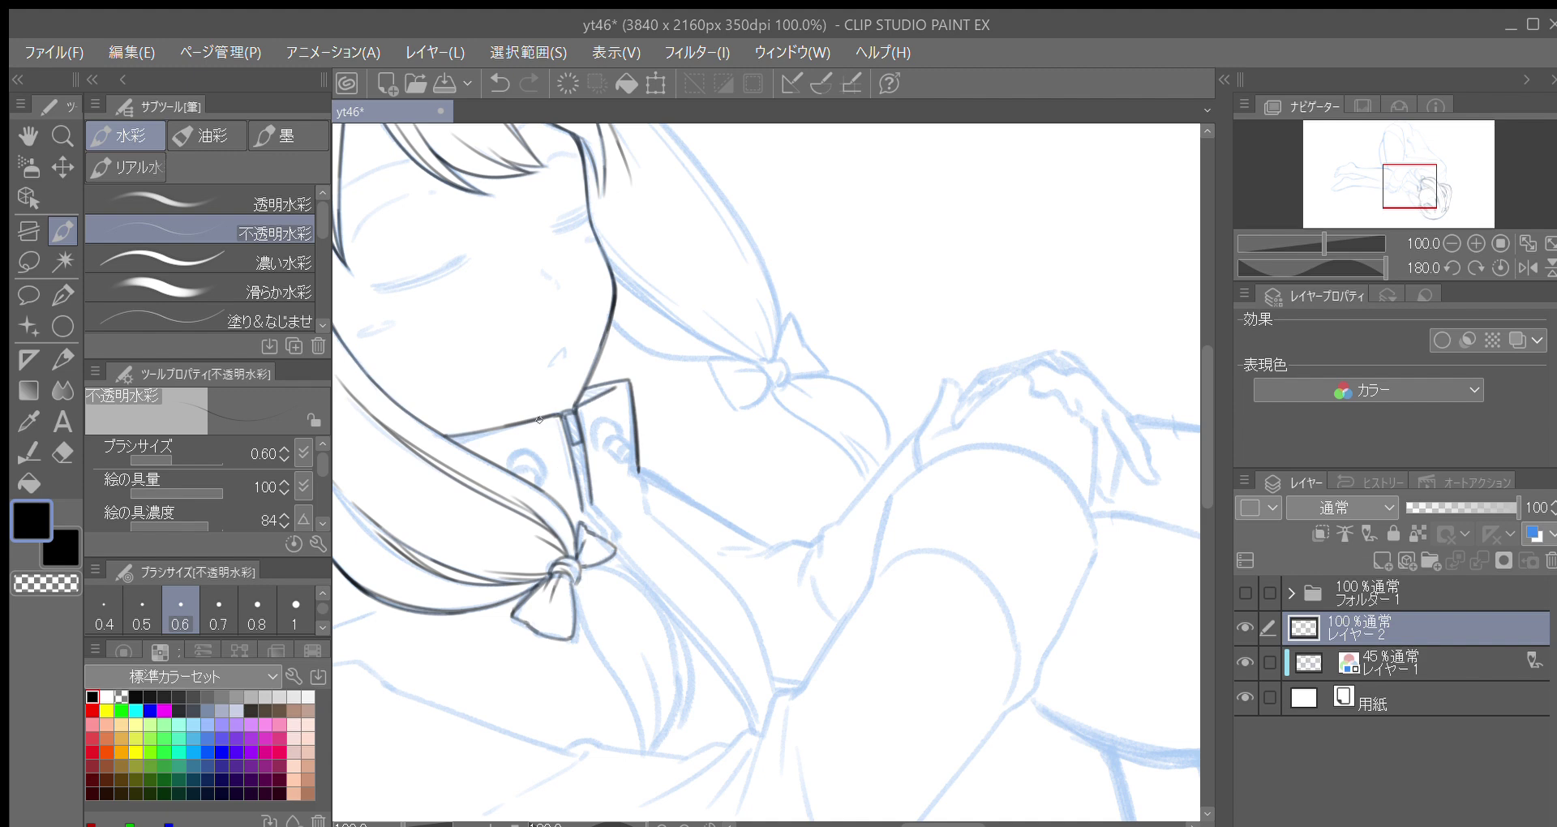
# Ink the far collar flap's inner top line and its round fastener with the short toggle
pyautogui.moveTo(584, 397)
pyautogui.mouseDown()
pyautogui.moveTo(607, 374)
pyautogui.moveTo(641, 394)
pyautogui.mouseUp()
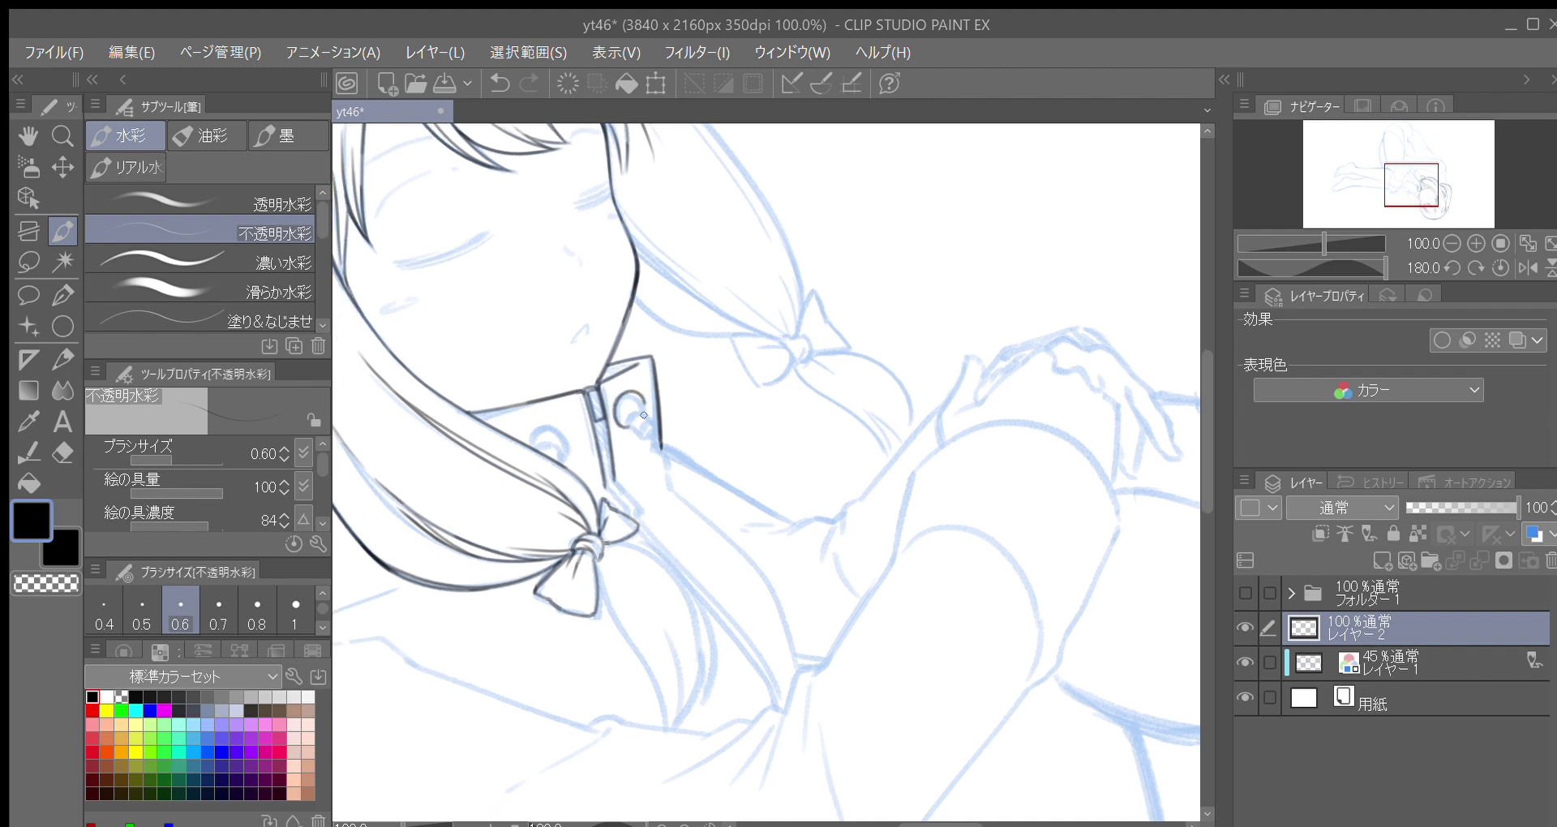
pyautogui.moveTo(633, 455)
pyautogui.mouseDown()
pyautogui.moveTo(610, 467)
pyautogui.moveTo(636, 432)
pyautogui.moveTo(614, 473)
pyautogui.mouseUp()
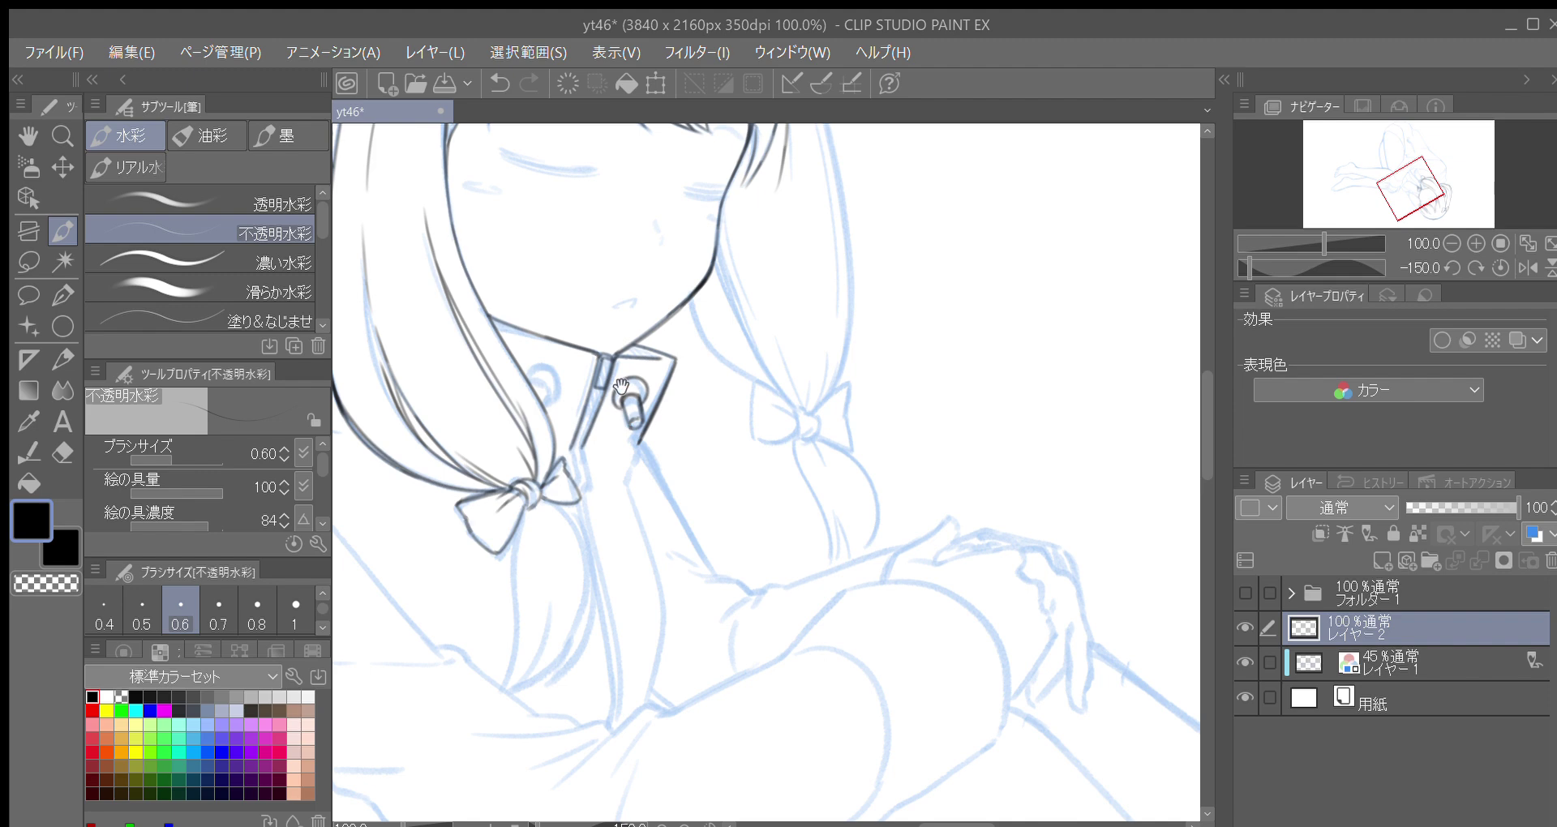
pyautogui.scroll(-2, 619, 402)
# Ink the round fastener on the near collar flap and the lower end of the collar's front strip
pyautogui.moveTo(618, 410)
pyautogui.mouseDown()
pyautogui.moveTo(630, 353)
pyautogui.moveTo(525, 407)
pyautogui.moveTo(537, 558)
pyautogui.mouseUp()
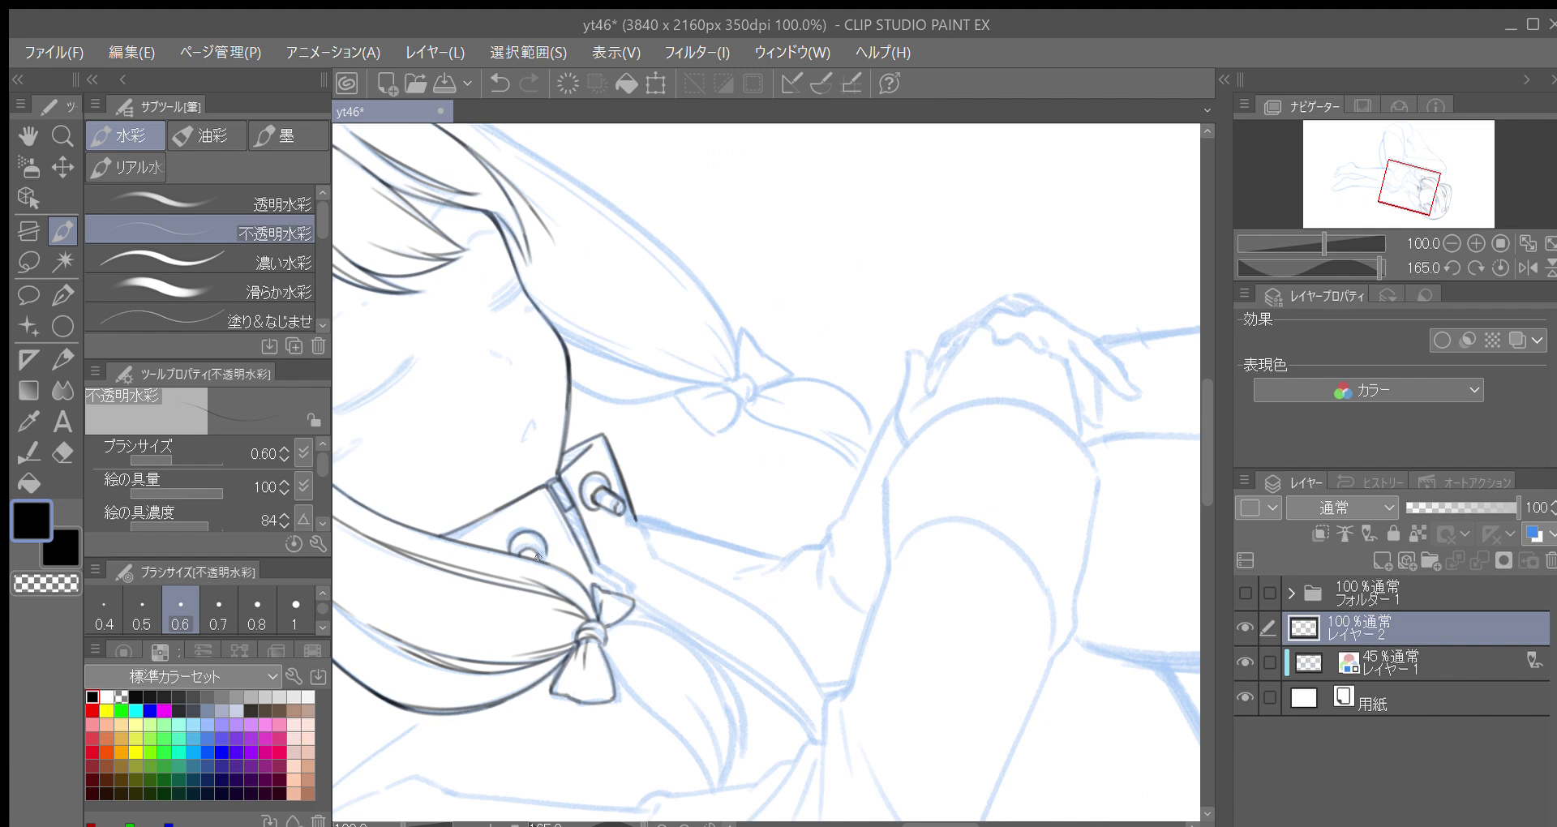
pyautogui.moveTo(582, 471); pyautogui.dragTo(607, 381)
pyautogui.moveTo(604, 509)
pyautogui.mouseDown()
pyautogui.moveTo(567, 457)
pyautogui.moveTo(571, 483)
pyautogui.moveTo(571, 454)
pyautogui.moveTo(585, 491)
pyautogui.mouseUp()
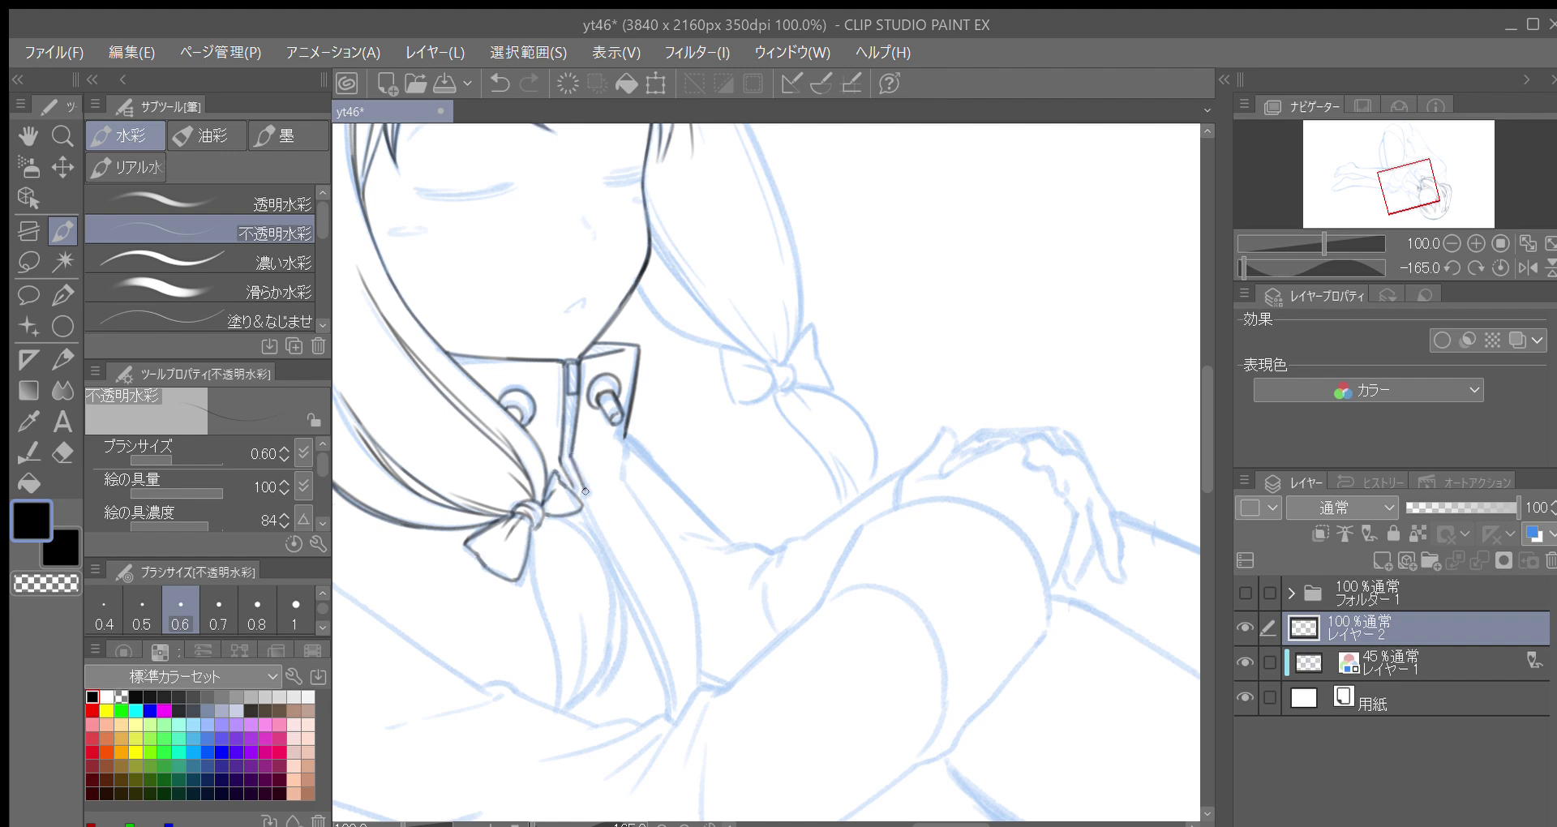
pyautogui.scroll(-3, 564, 479)
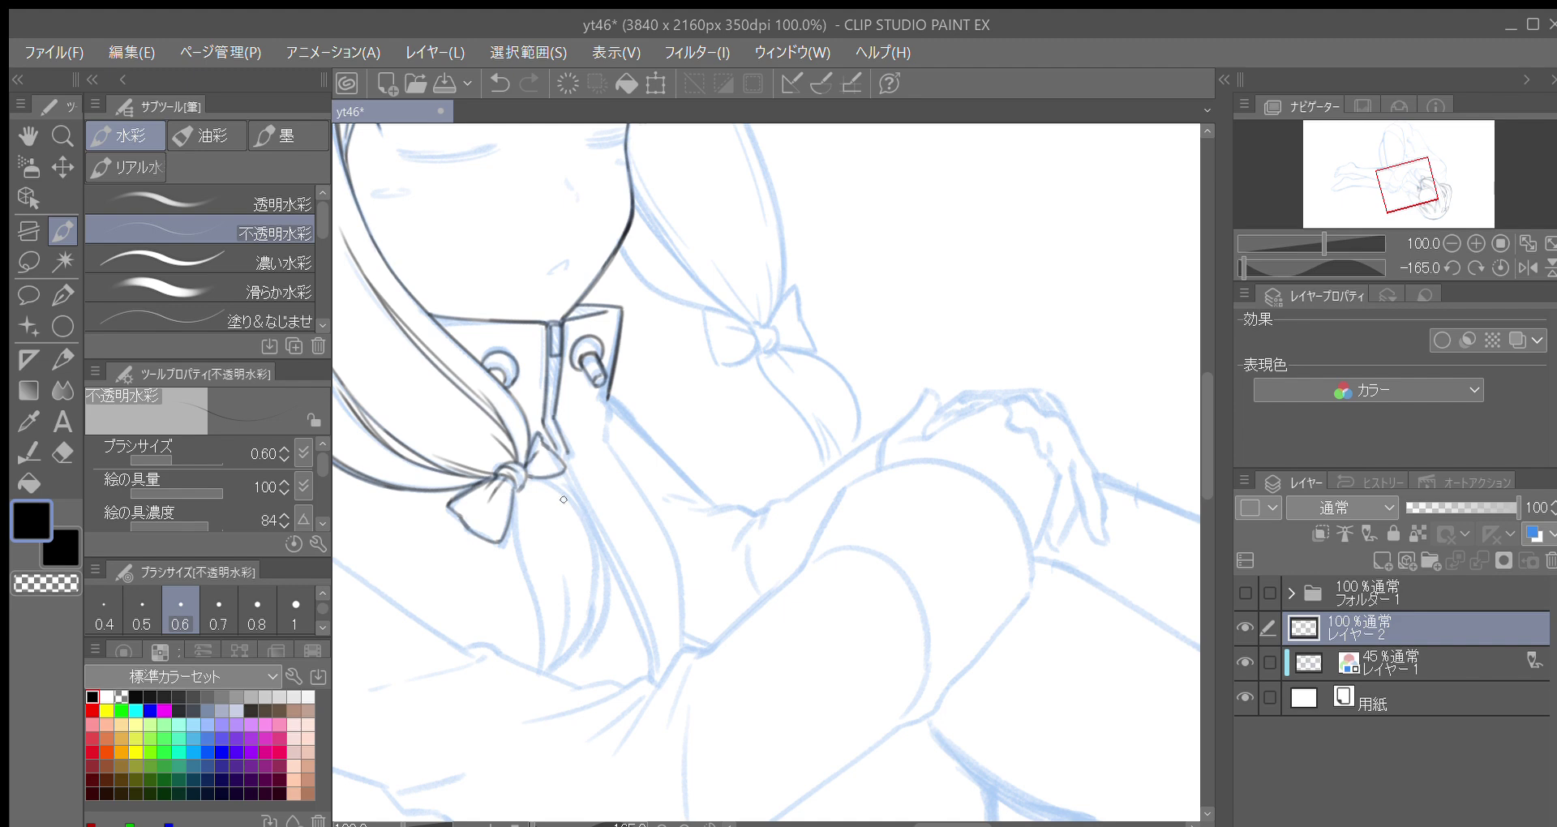
pyautogui.scroll(-1, 564, 500)
pyautogui.press('-')
pyautogui.press('-')
pyautogui.press('-')
pyautogui.press('-')
pyautogui.press('-')
pyautogui.press('^')
pyautogui.press('^')
pyautogui.press('^')
pyautogui.press('^')
pyautogui.press('^')
pyautogui.press('^')
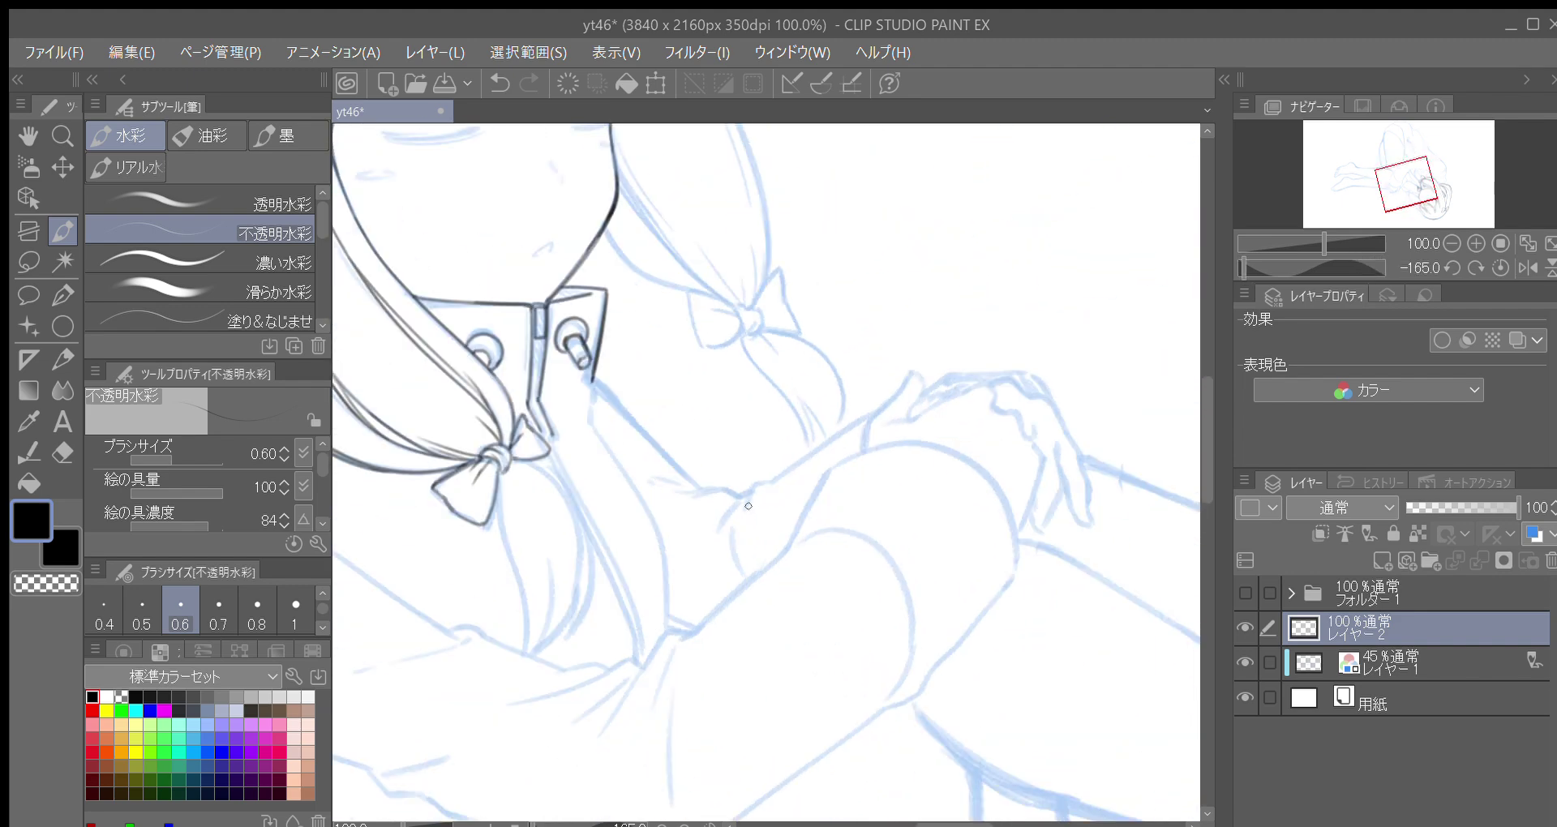
# Mirror the canvas view horizontally and center it on the collar and near side lock
pyautogui.click(1529, 268)
pyautogui.moveTo(926, 417); pyautogui.dragTo(571, 392)
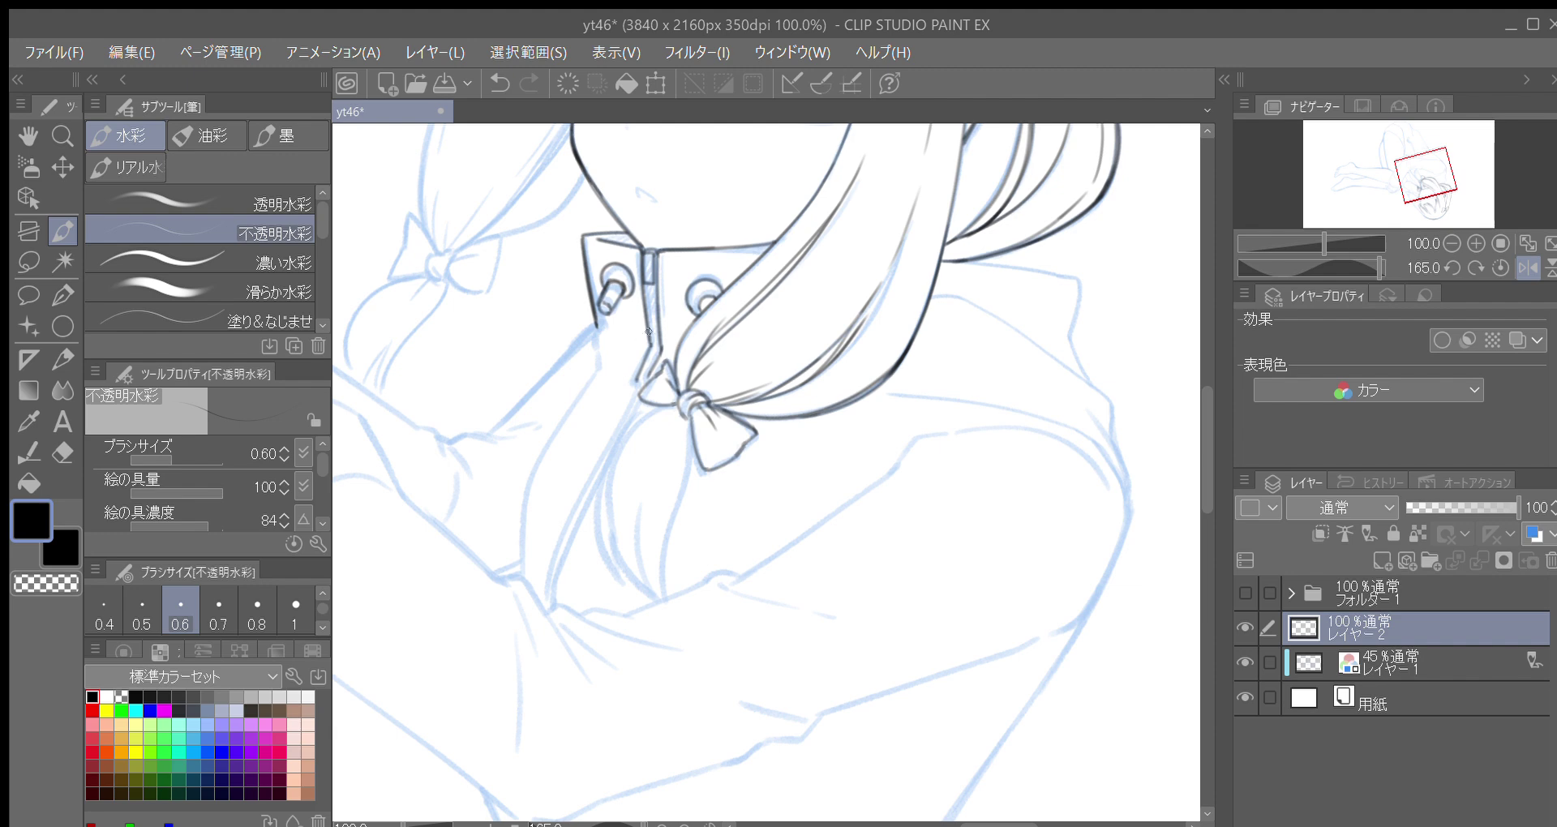
# Ink the jacket's narrow front strip as two parallel lines running down from the collar to the waist folds
pyautogui.moveTo(647, 359)
pyautogui.mouseDown()
pyautogui.moveTo(555, 550)
pyautogui.moveTo(548, 609)
pyautogui.moveTo(619, 427)
pyautogui.mouseUp()
pyautogui.moveTo(556, 585)
pyautogui.mouseDown()
pyautogui.moveTo(643, 401)
pyautogui.moveTo(663, 394)
pyautogui.mouseUp()
pyautogui.moveTo(618, 440); pyautogui.dragTo(629, 463)
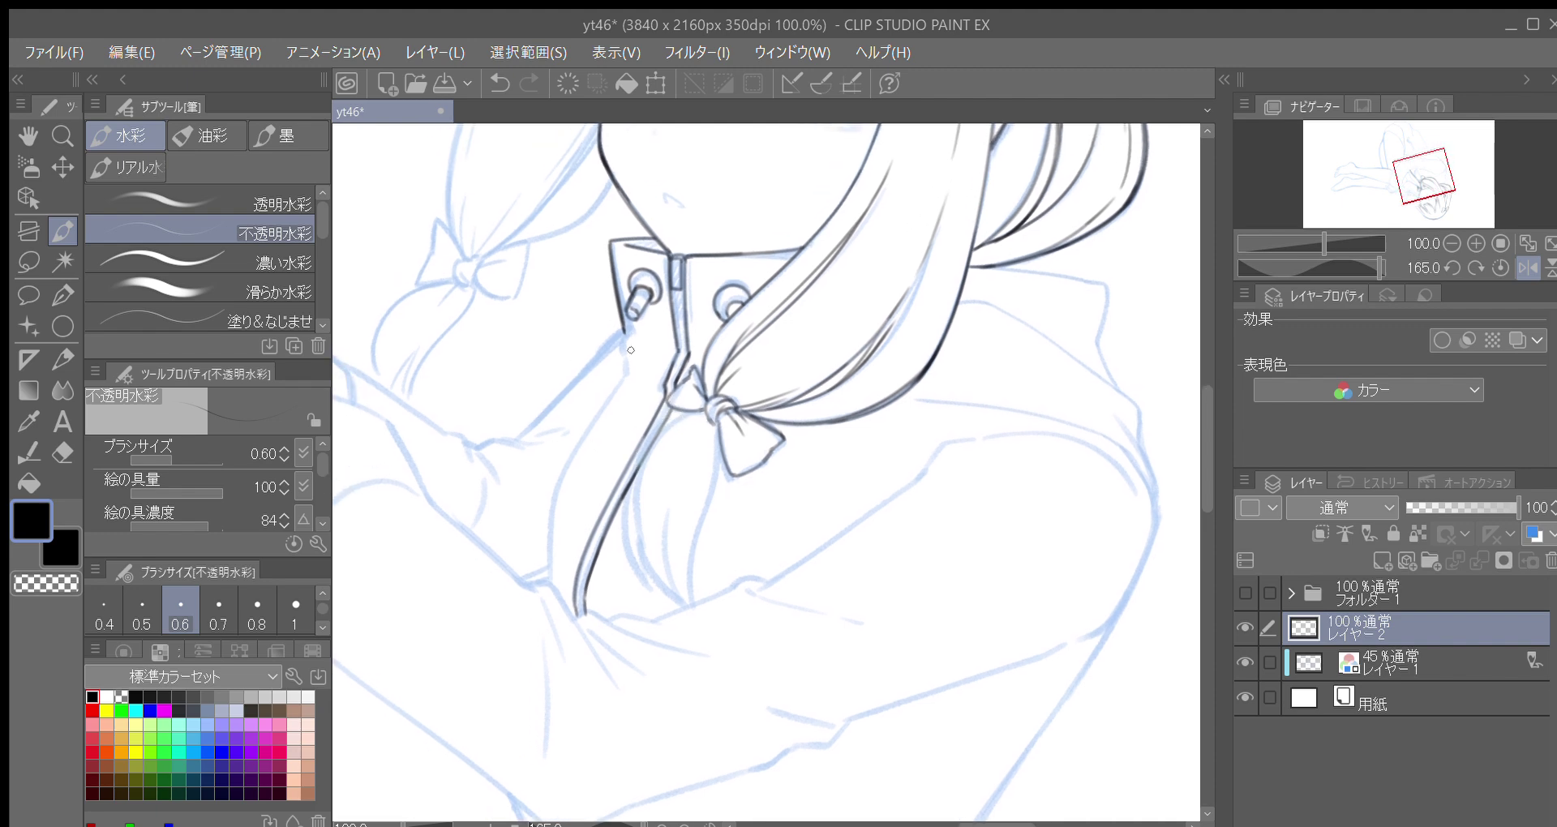
# Ink the fold below the far collar flap and the jacket front panel's far edge down to the waist
pyautogui.moveTo(626, 342); pyautogui.dragTo(623, 374)
pyautogui.scroll(-1, 621, 381)
pyautogui.scroll(-1, 600, 405)
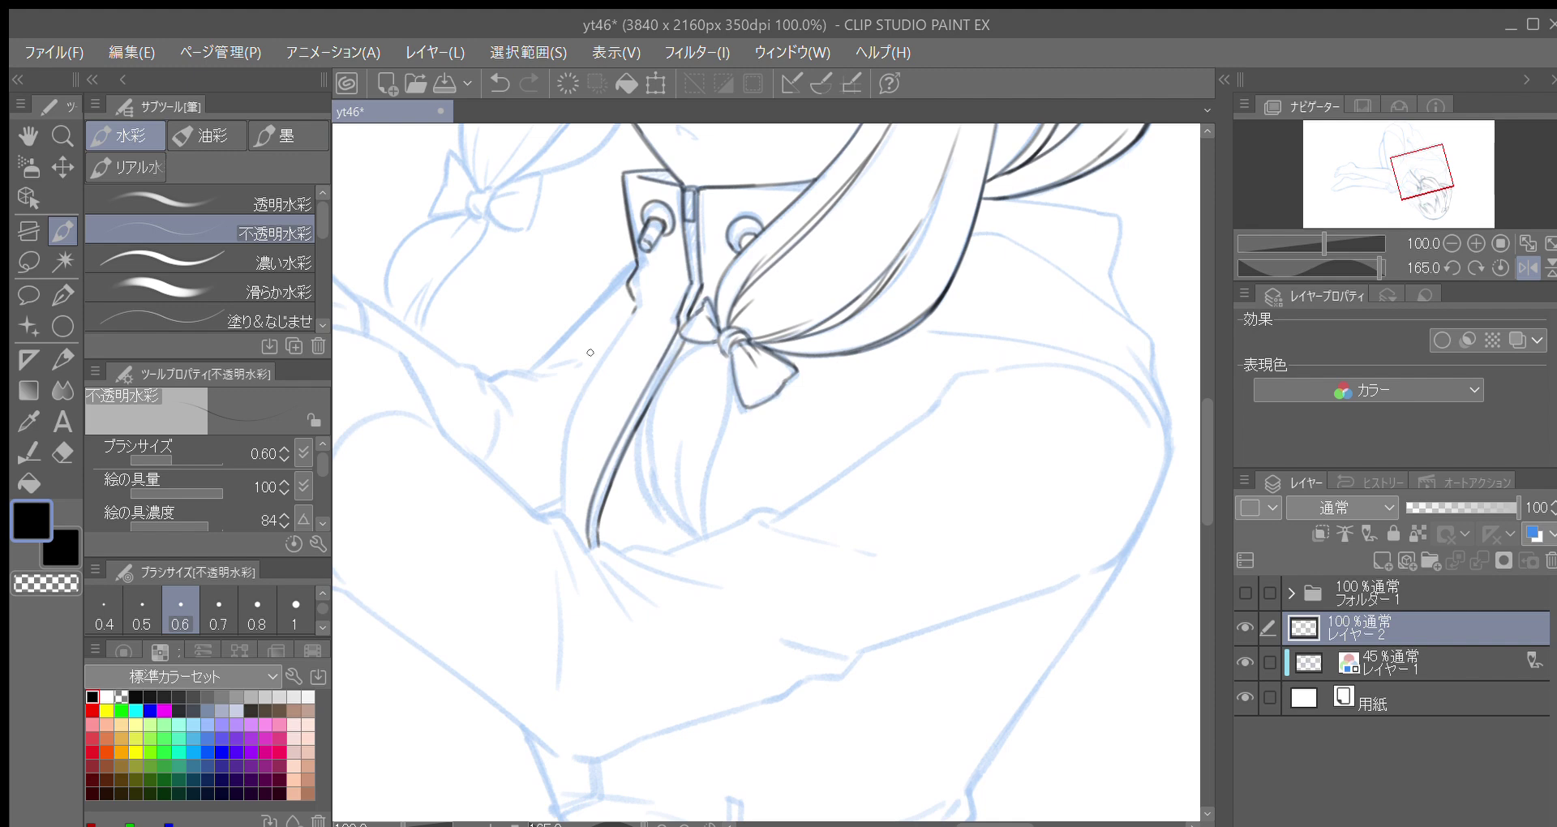
pyautogui.moveTo(625, 317)
pyautogui.mouseDown()
pyautogui.moveTo(603, 310)
pyautogui.moveTo(547, 412)
pyautogui.moveTo(560, 425)
pyautogui.moveTo(531, 399)
pyautogui.moveTo(523, 487)
pyautogui.mouseUp()
pyautogui.moveTo(534, 391); pyautogui.dragTo(526, 490)
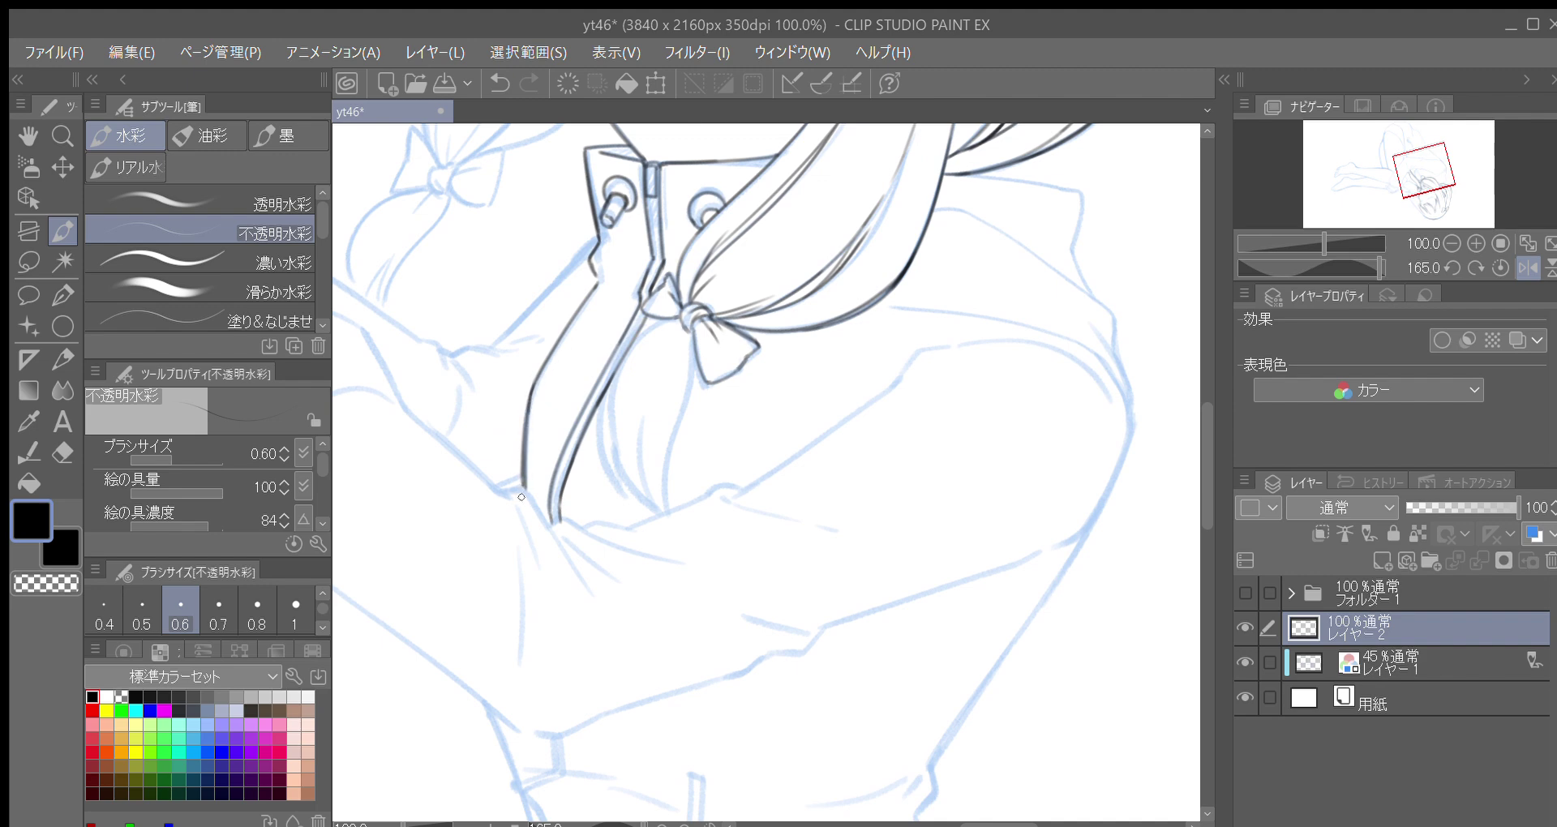
# Ink the far upper arm's edge from beneath the collar flap down toward the elbow
pyautogui.press('-')
pyautogui.press('-')
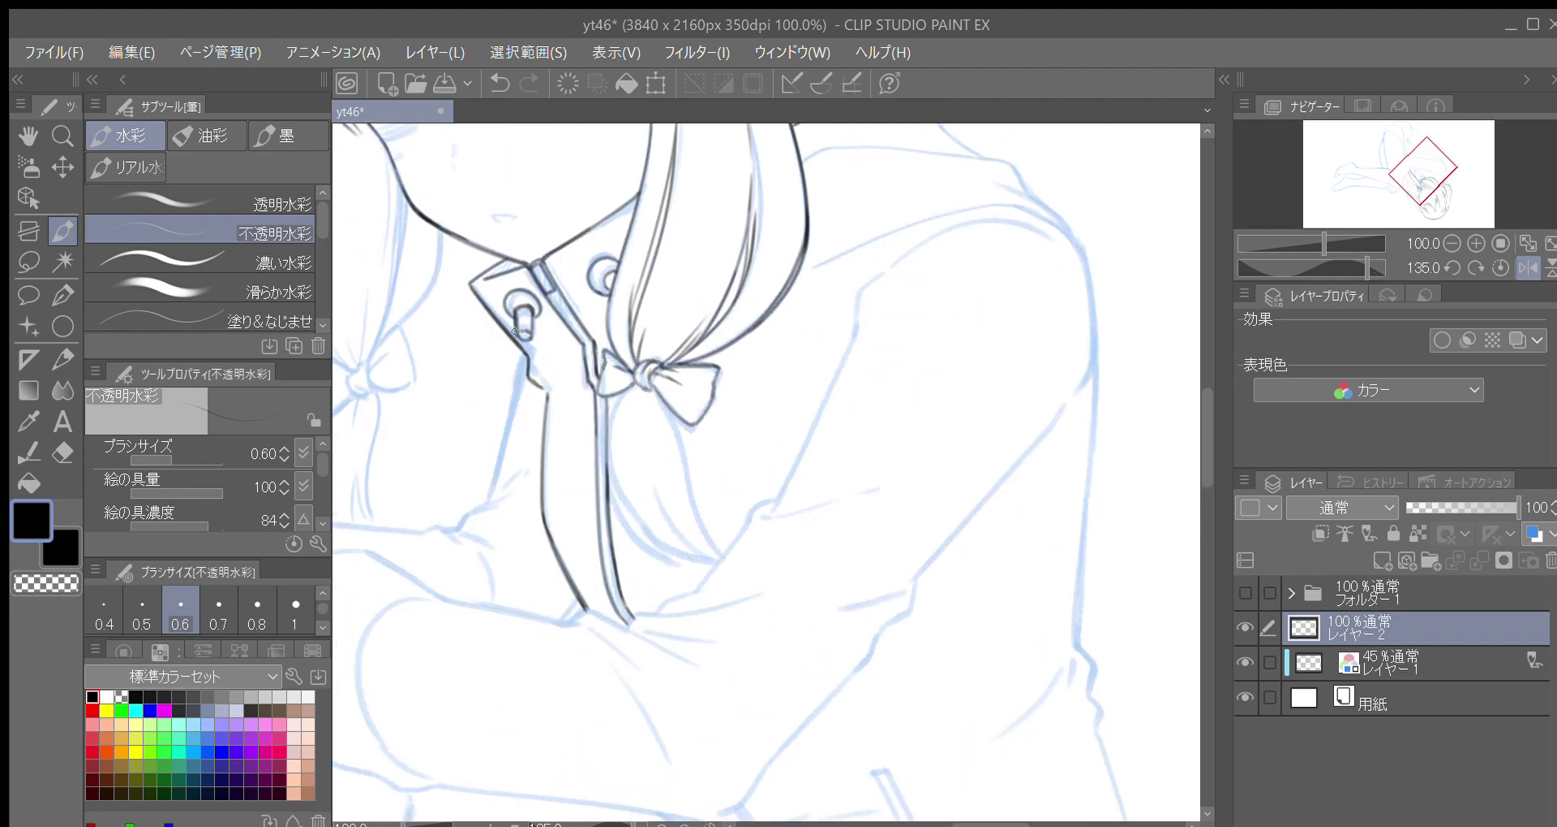
pyautogui.moveTo(524, 351); pyautogui.dragTo(510, 426)
pyautogui.scroll(-1, 540, 438)
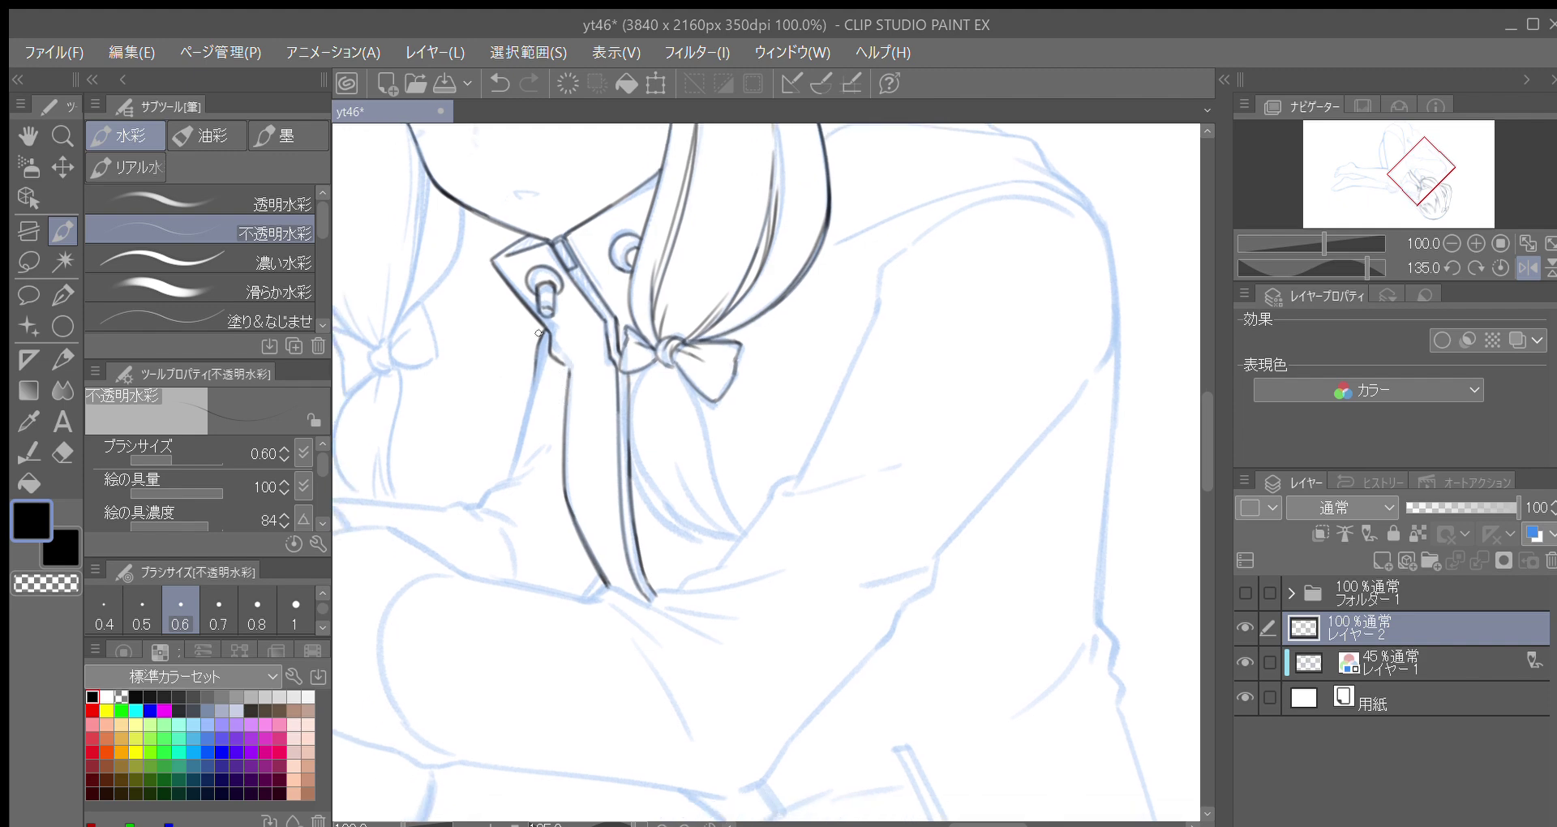
pyautogui.moveTo(533, 366); pyautogui.dragTo(510, 487)
pyautogui.moveTo(511, 483); pyautogui.dragTo(526, 408)
pyautogui.scroll(-1, 520, 458)
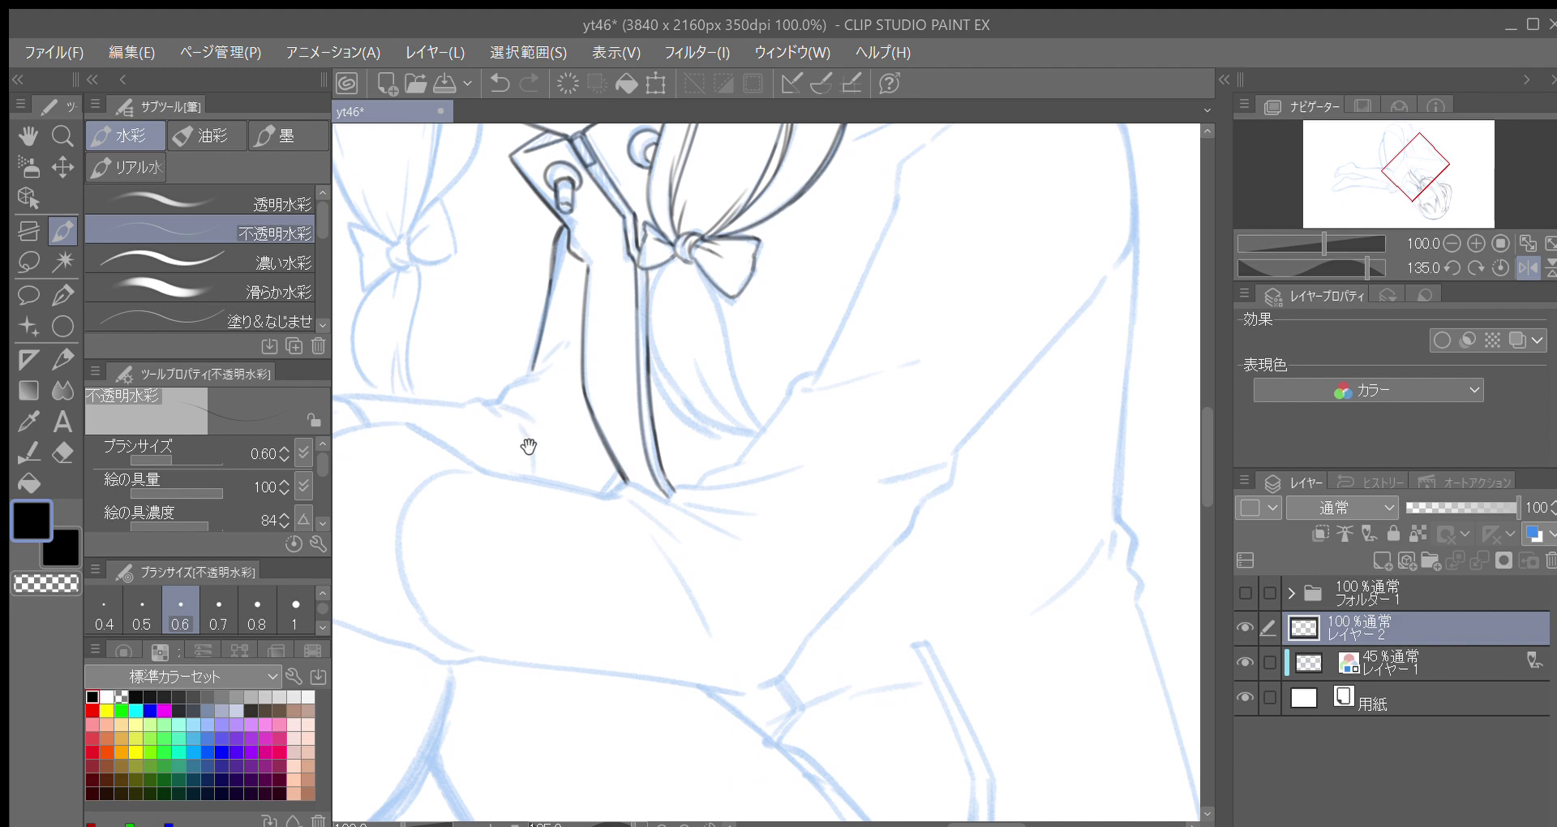
# Ink the jagged sleeve bend at the lower end of the far upper arm with a short crease
pyautogui.scroll(-1, 519, 442)
pyautogui.press('-')
pyautogui.moveTo(575, 500)
pyautogui.mouseDown()
pyautogui.moveTo(546, 483)
pyautogui.moveTo(576, 455)
pyautogui.mouseUp()
pyautogui.moveTo(438, 431); pyautogui.dragTo(473, 399)
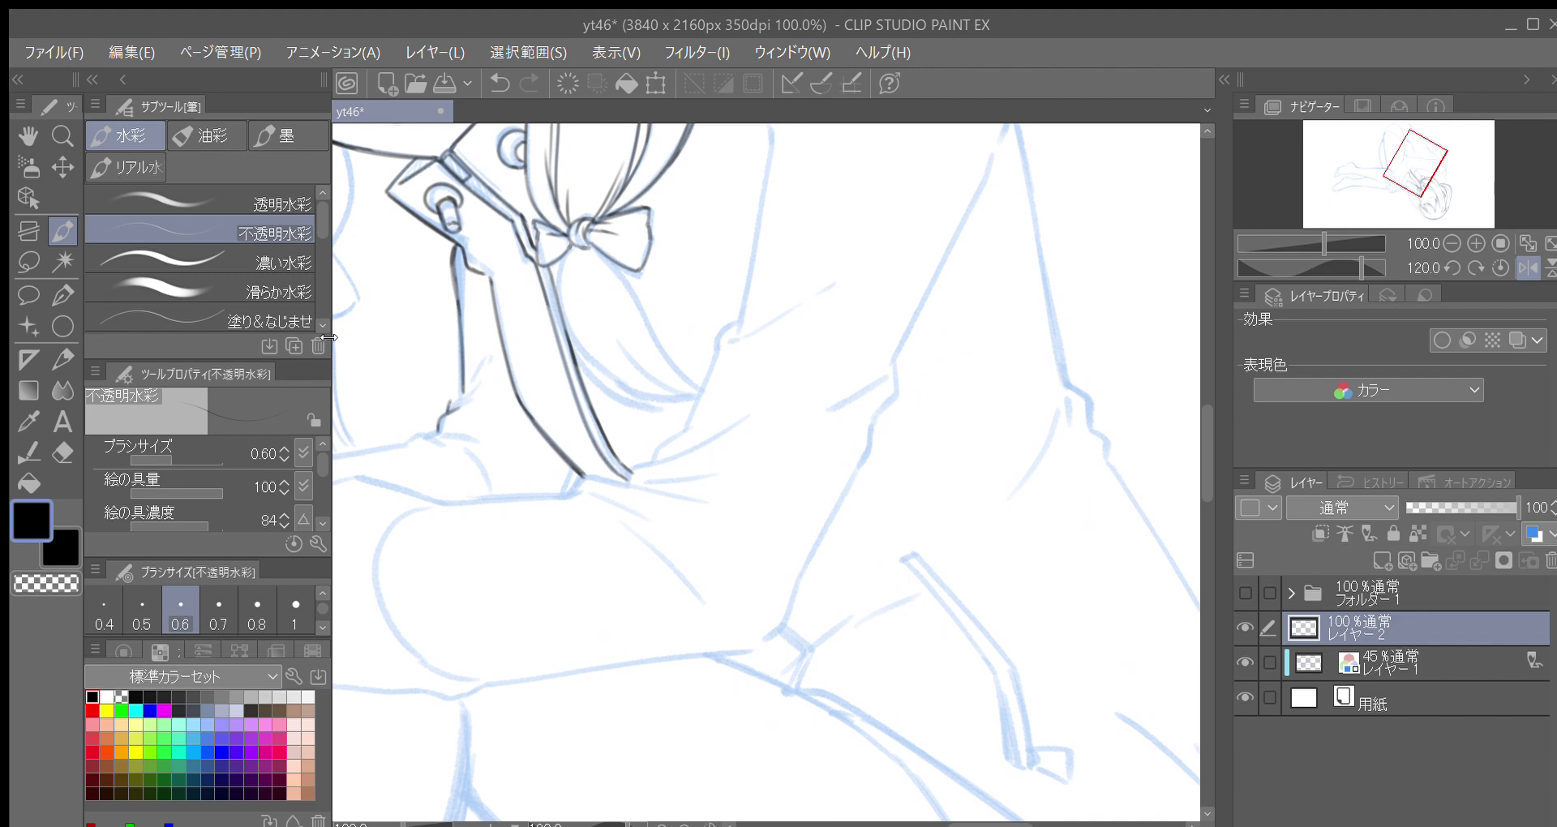
pyautogui.moveTo(447, 411); pyautogui.dragTo(490, 357)
# Redraw the creases at the far elbow and ink the fold lines branching across the sleeve beside it
pyautogui.moveTo(495, 524); pyautogui.dragTo(498, 441)
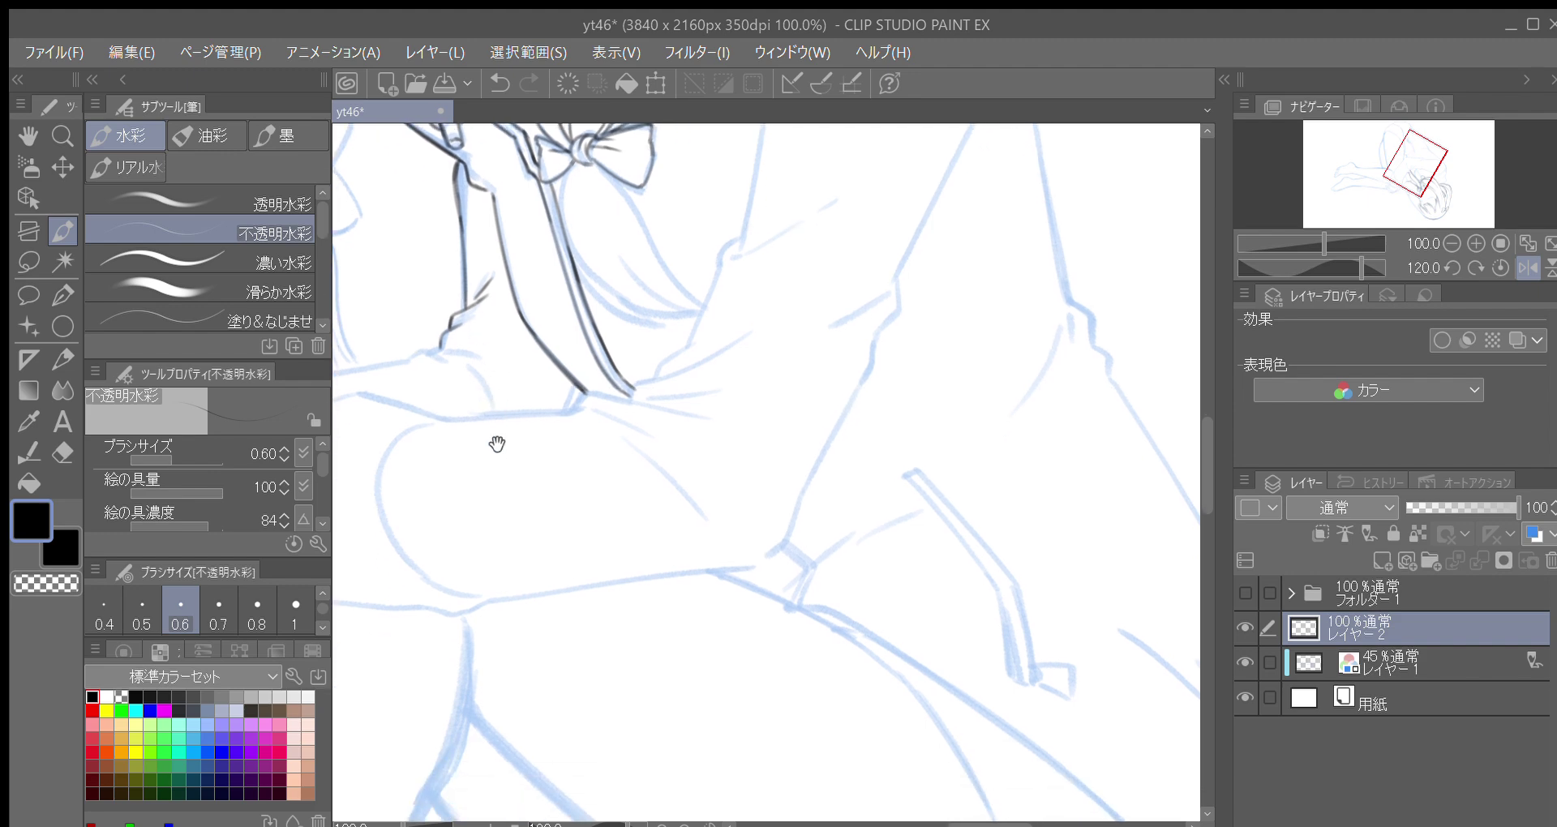
pyautogui.moveTo(537, 532); pyautogui.dragTo(536, 435)
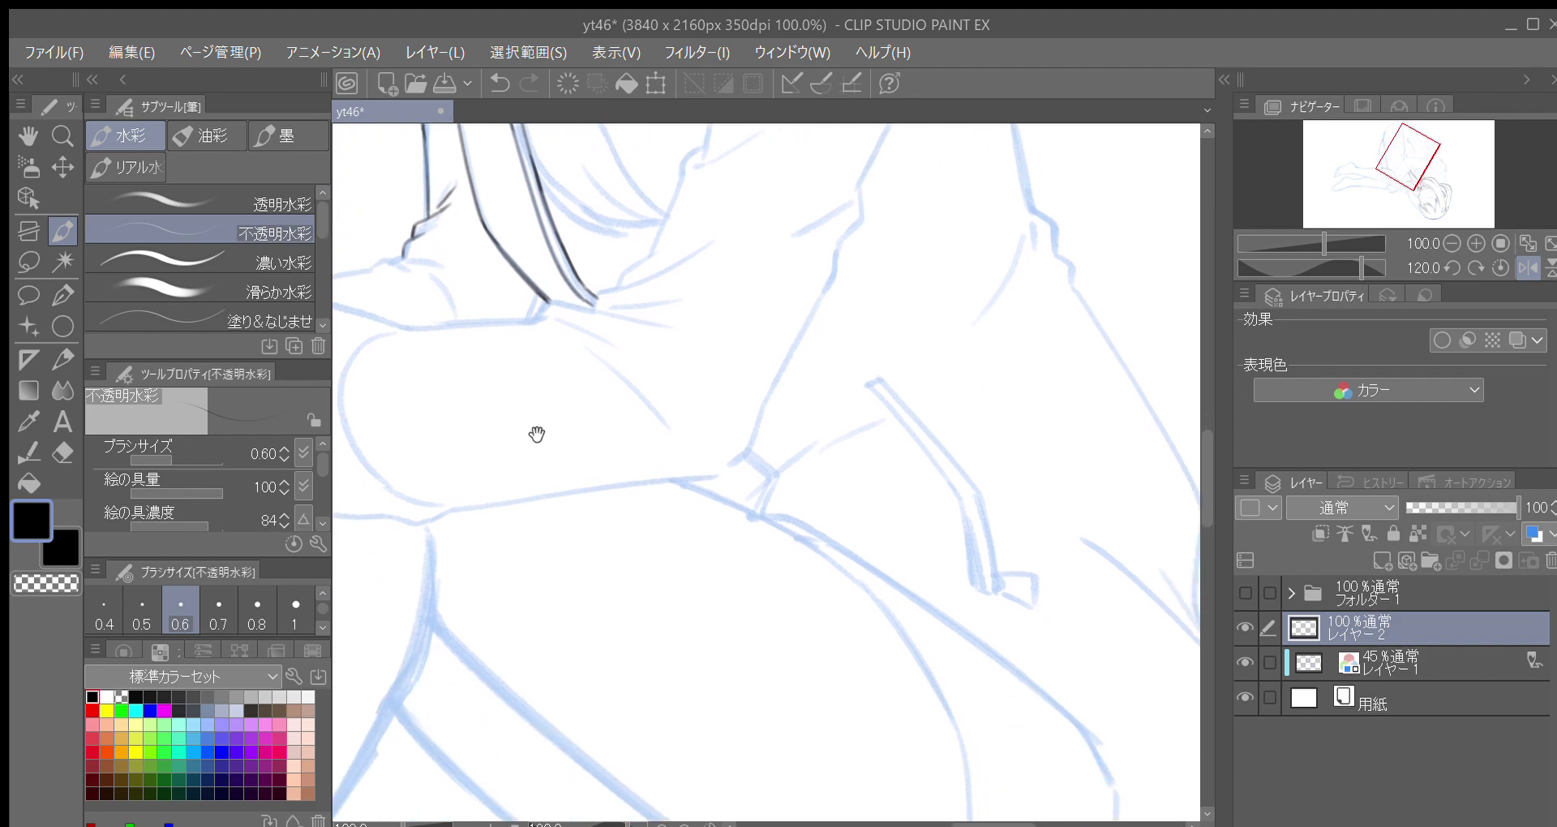
pyautogui.press('-')
pyautogui.press('-')
pyautogui.press('-')
pyautogui.moveTo(529, 498)
pyautogui.mouseDown()
pyautogui.moveTo(616, 403)
pyautogui.moveTo(592, 430)
pyautogui.moveTo(611, 434)
pyautogui.mouseUp()
pyautogui.press('-')
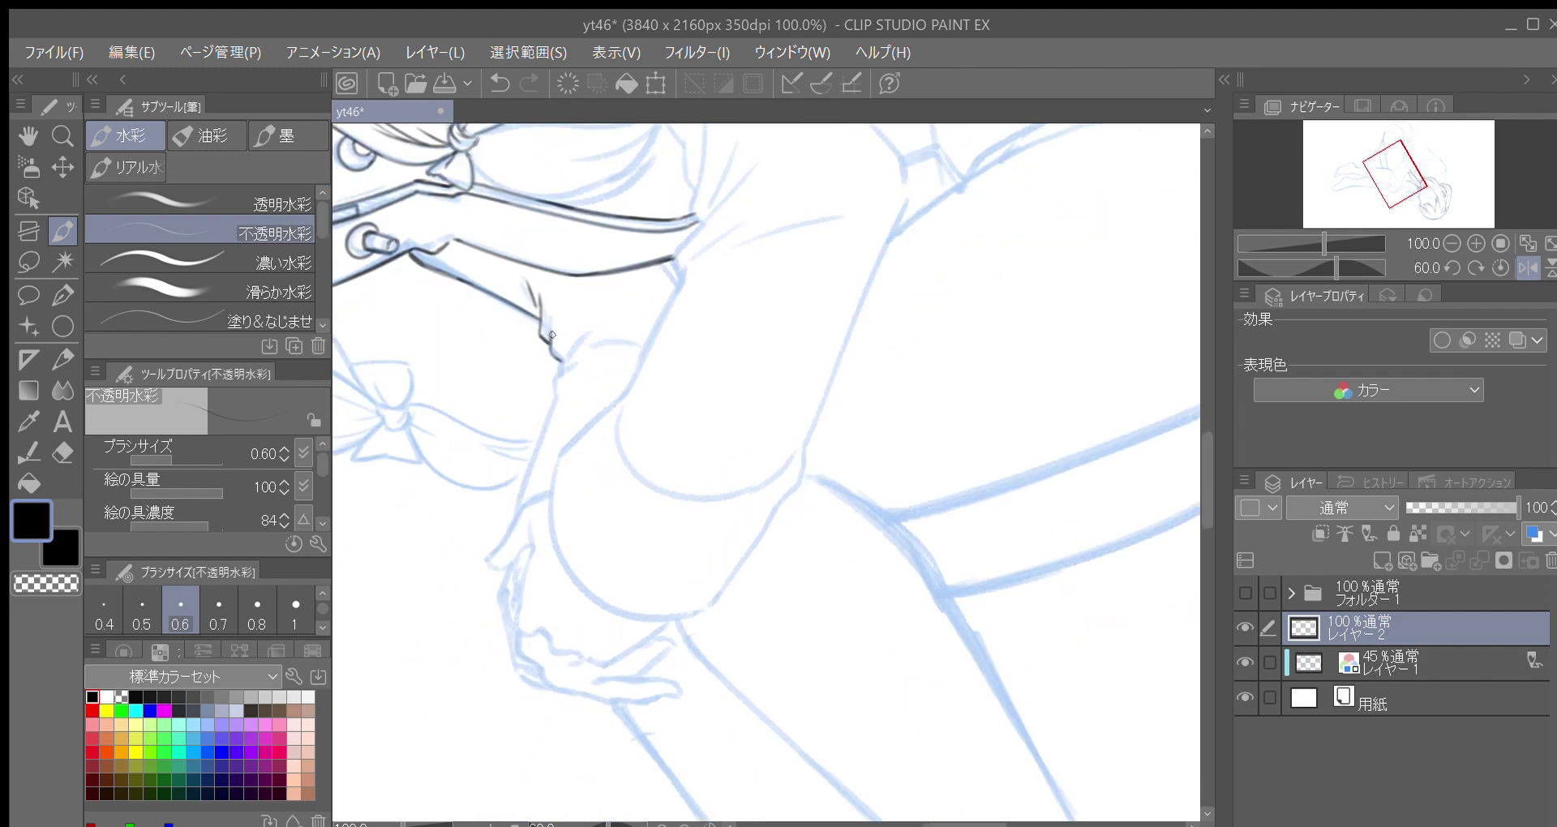
pyautogui.moveTo(550, 335); pyautogui.dragTo(566, 287)
pyautogui.hotkey('ctrl', 'z')
pyautogui.hotkey('ctrl', 'z')
pyautogui.moveTo(561, 361); pyautogui.dragTo(635, 324)
pyautogui.scroll(-3, 532, 416)
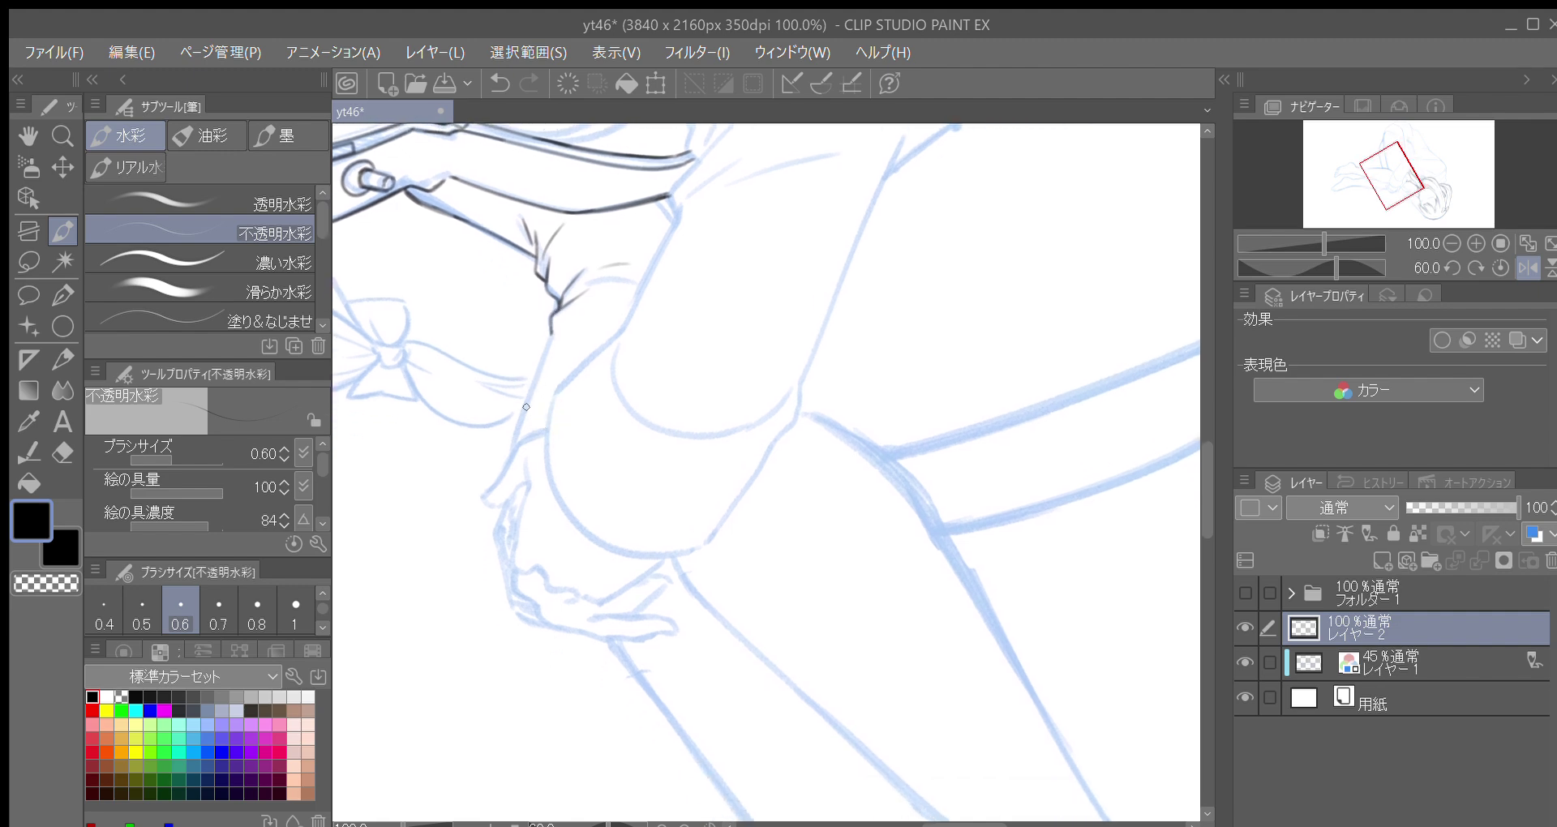
# Ink the far forearm's outer edge from the elbow folds down to the hand, redrawing the first stroke
pyautogui.moveTo(591, 382); pyautogui.dragTo(574, 426)
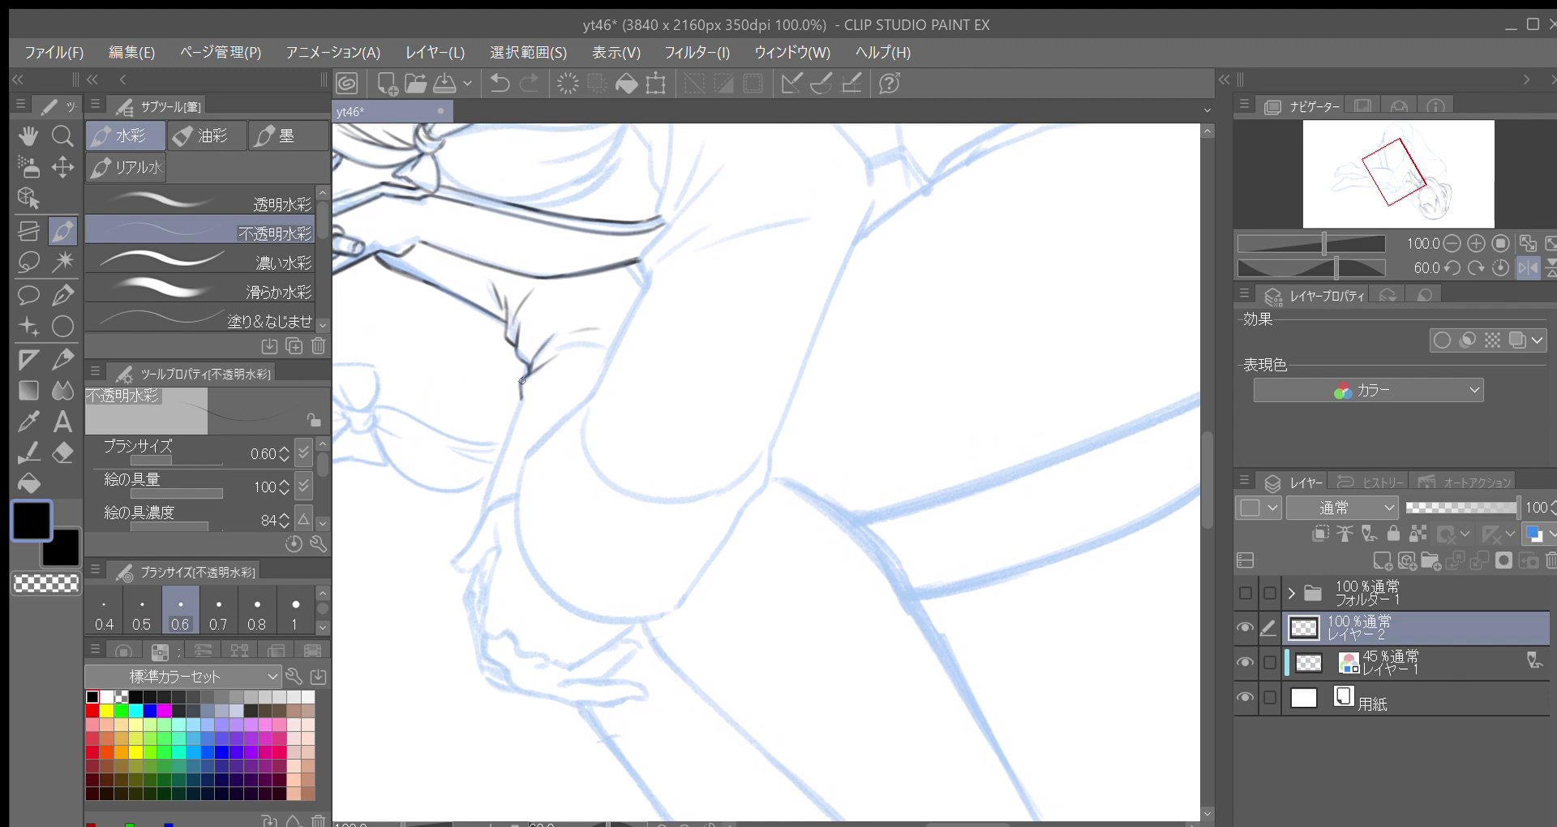
pyautogui.moveTo(520, 395); pyautogui.dragTo(487, 498)
pyautogui.hotkey('ctrl', 'z')
pyautogui.moveTo(521, 397); pyautogui.dragTo(478, 520)
pyautogui.scroll(-3, 521, 625)
pyautogui.press('^')
pyautogui.press('^')
pyautogui.press('^')
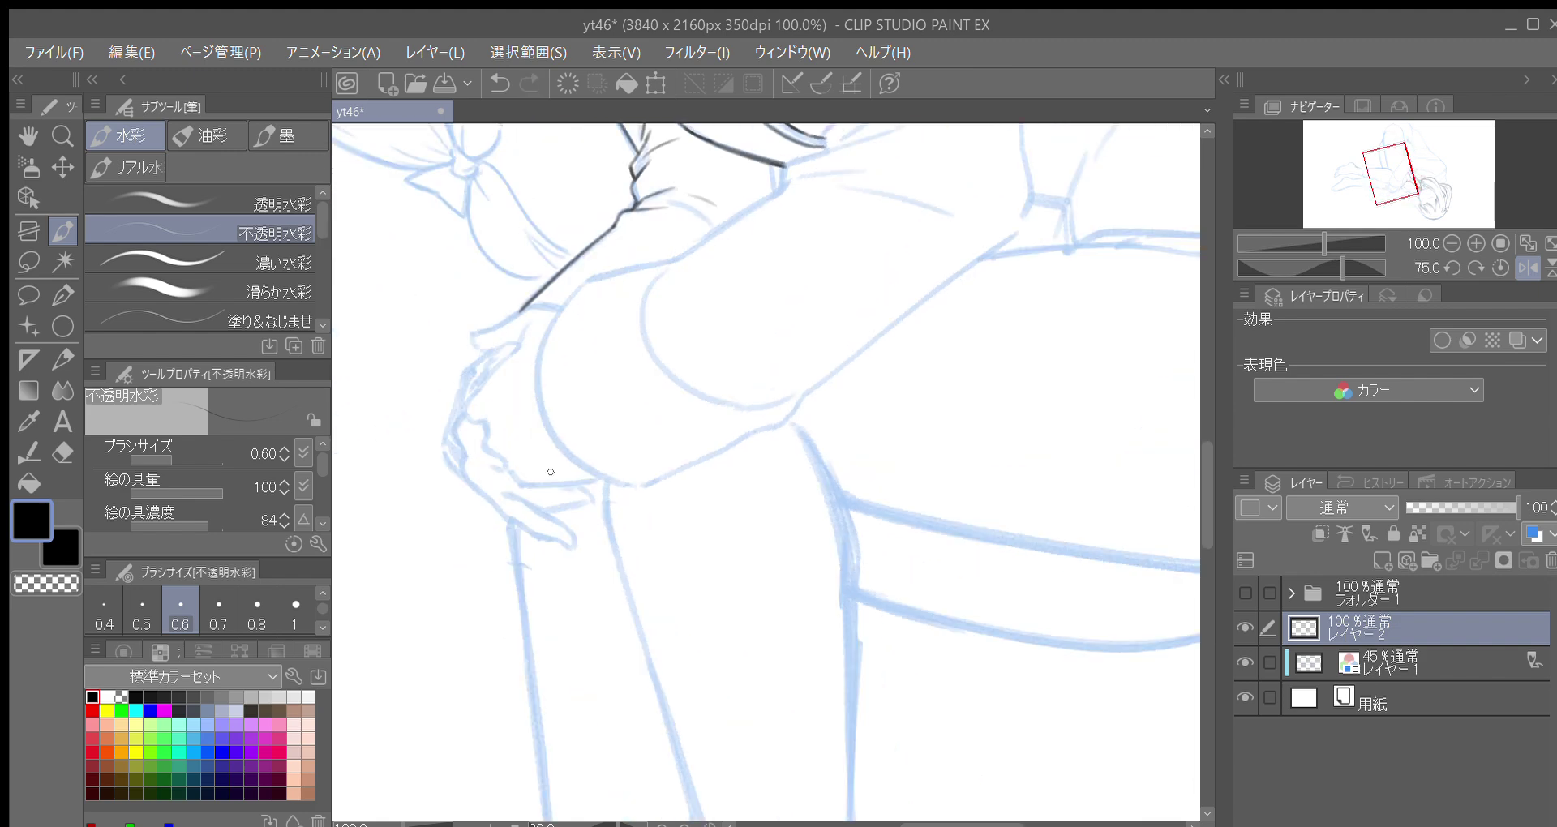
# Ink the large rounded contour beside the far hand, including the short straight edge leading into it
pyautogui.moveTo(780, 372); pyautogui.dragTo(752, 418)
pyautogui.press('-')
pyautogui.press('-')
pyautogui.press('-')
pyautogui.press('-')
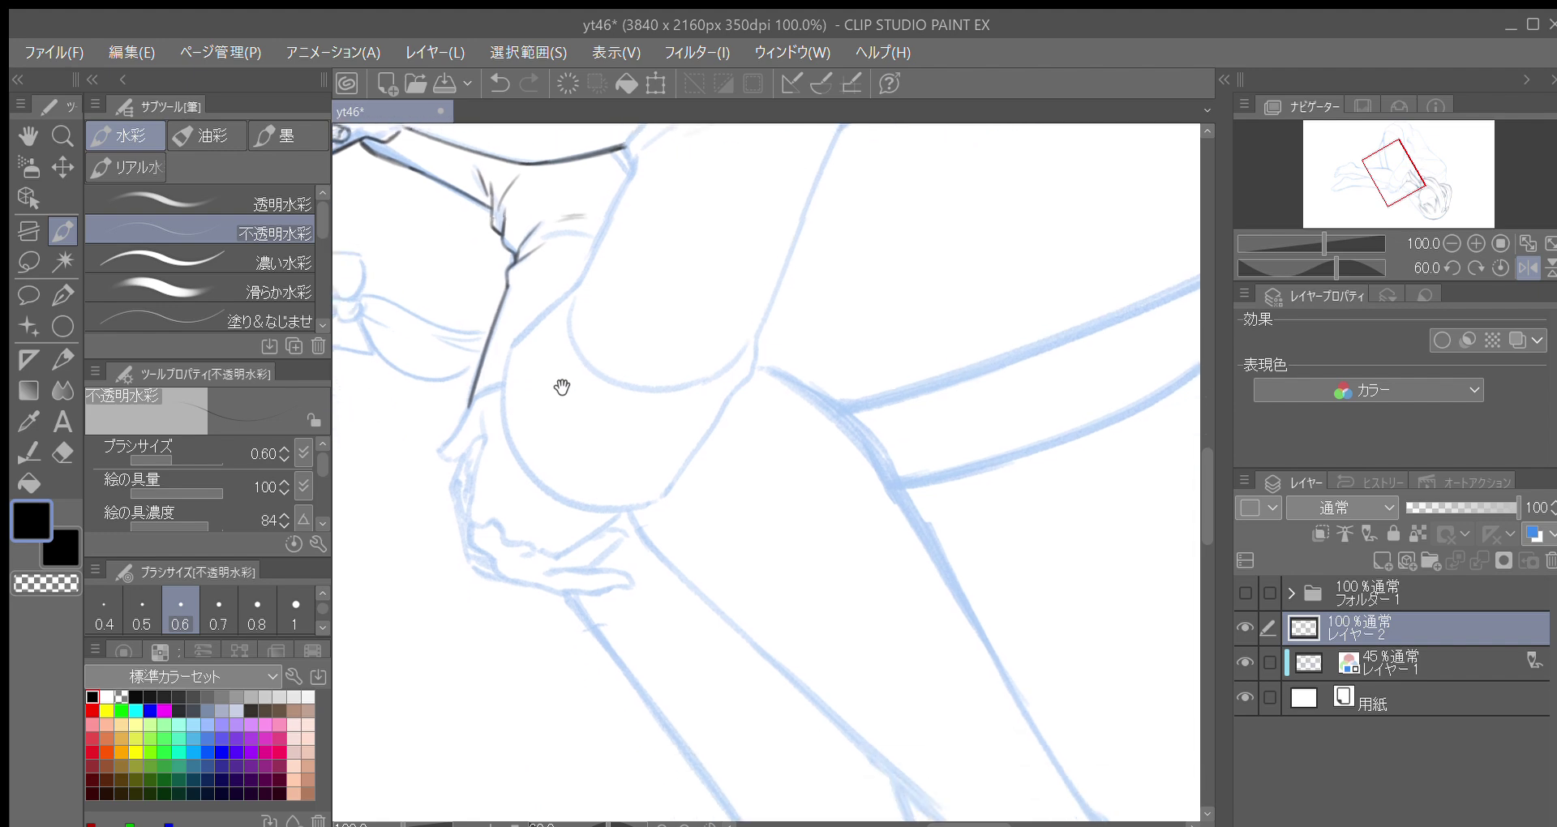
pyautogui.moveTo(505, 356)
pyautogui.mouseDown()
pyautogui.moveTo(501, 421)
pyautogui.moveTo(521, 464)
pyautogui.moveTo(563, 501)
pyautogui.moveTo(649, 498)
pyautogui.mouseUp()
pyautogui.scroll(2, 505, 319)
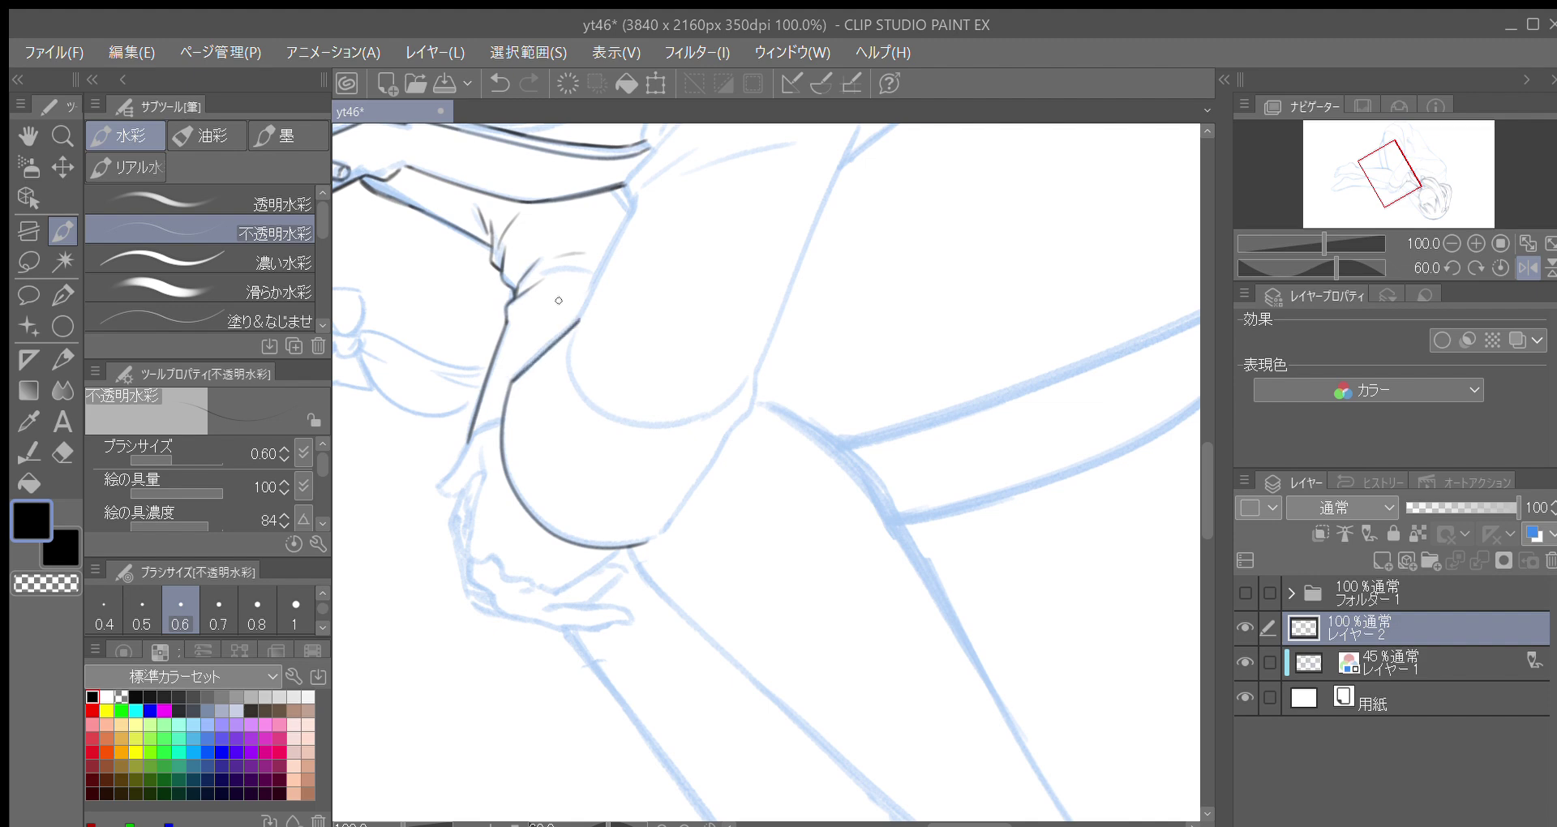
# Ink the edge from the rounded contour up to the jacket panel's lower end, with a small corner fold
pyautogui.moveTo(572, 366); pyautogui.dragTo(534, 440)
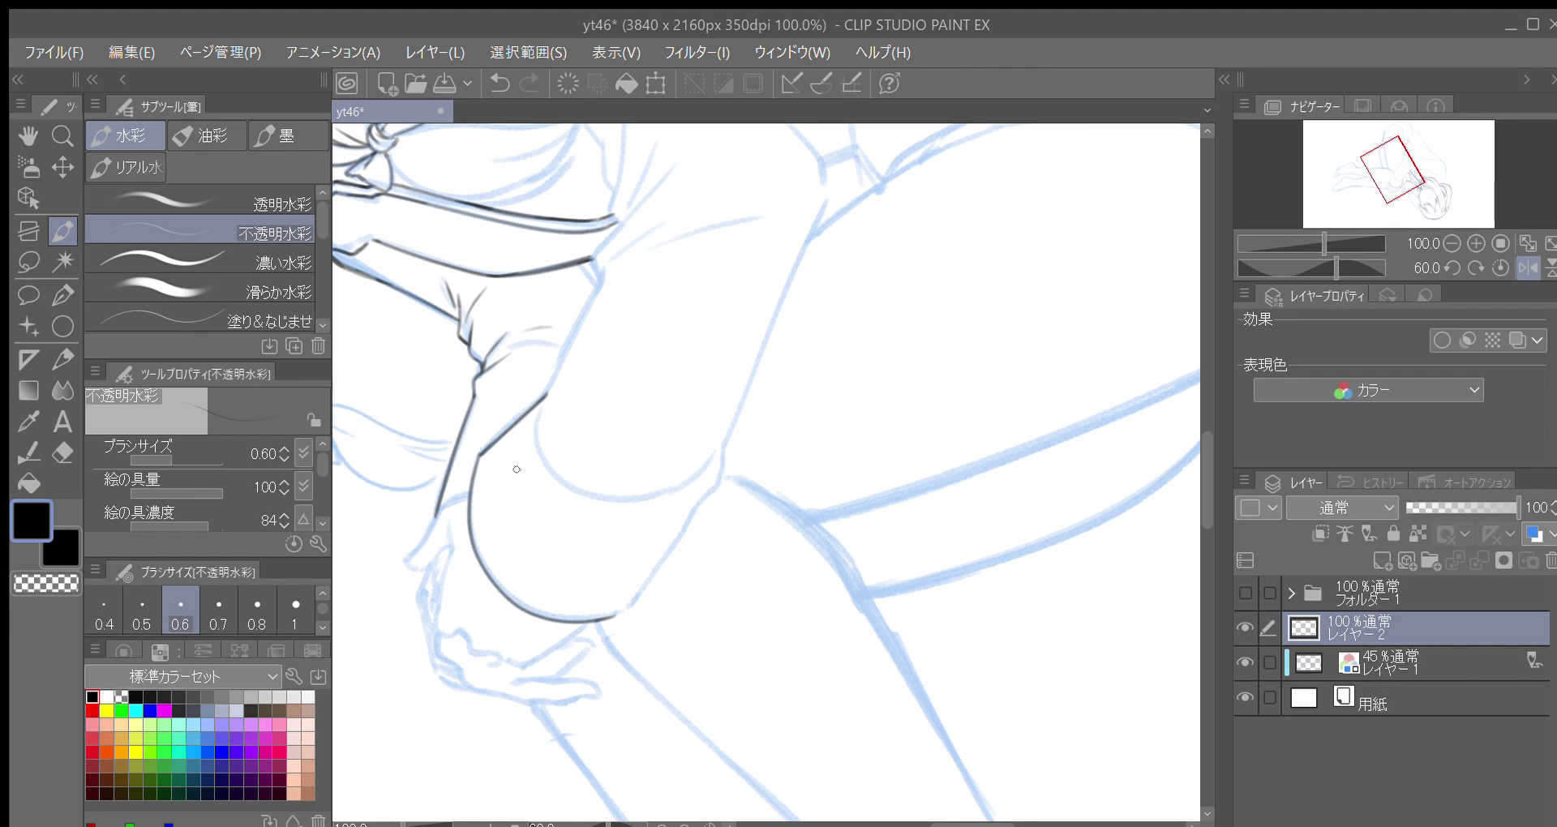
pyautogui.moveTo(577, 455); pyautogui.dragTo(548, 506)
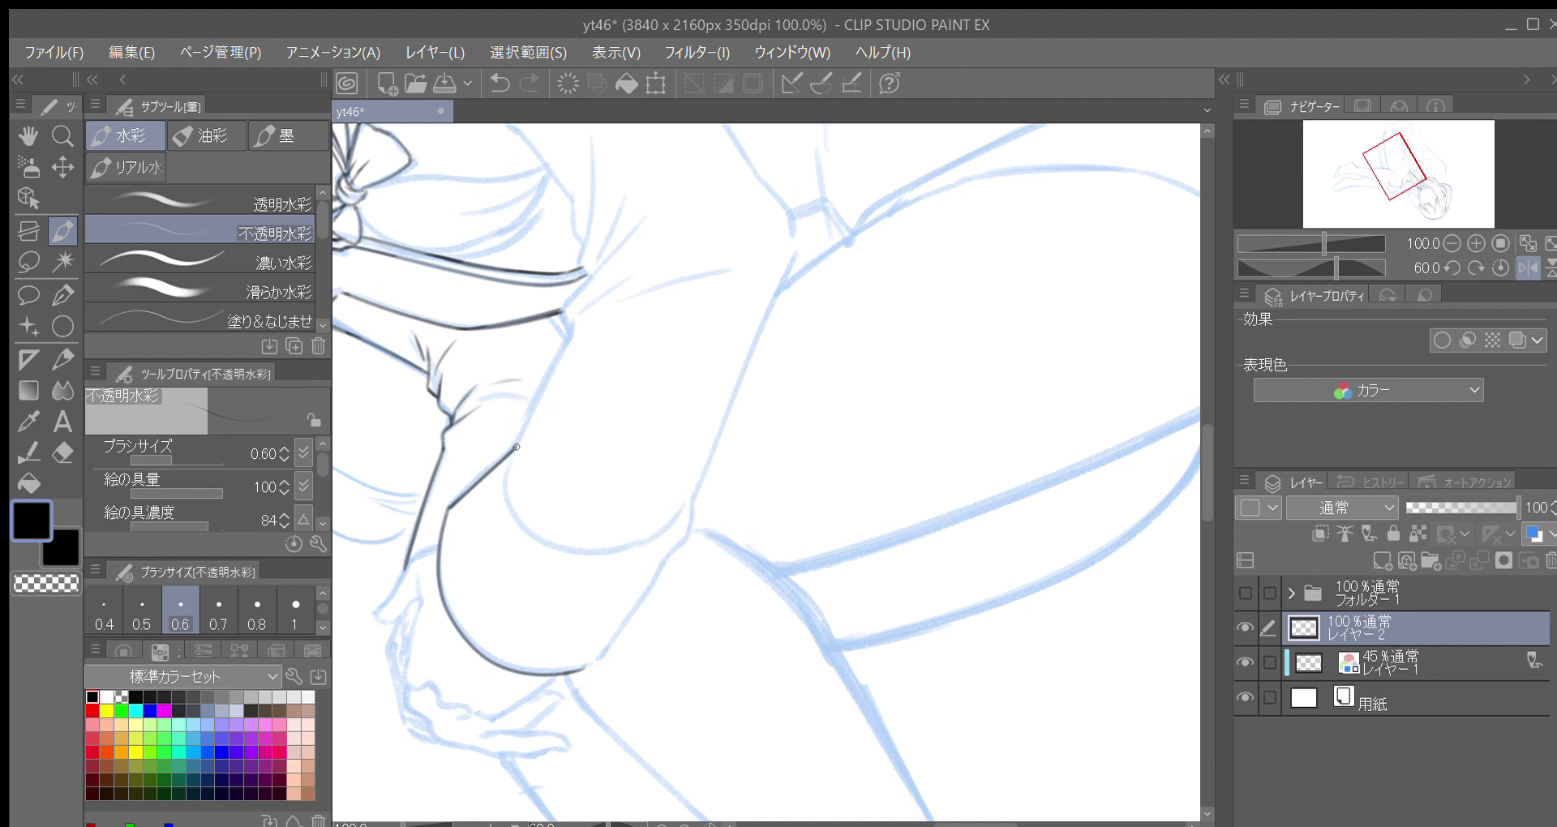
pyautogui.moveTo(519, 436)
pyautogui.mouseDown()
pyautogui.moveTo(579, 323)
pyautogui.moveTo(542, 403)
pyautogui.mouseUp()
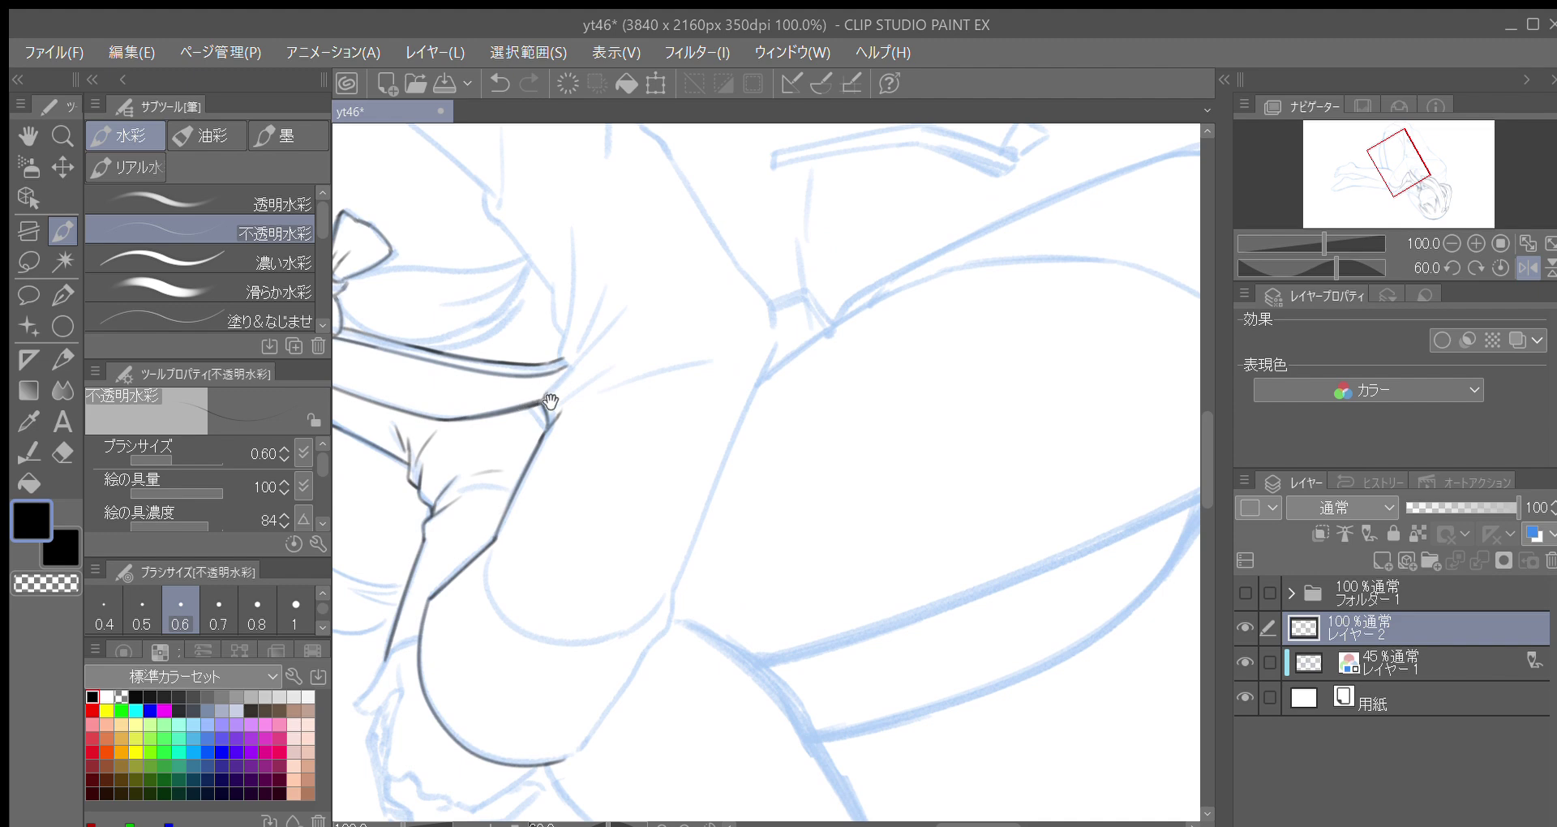
pyautogui.moveTo(558, 397); pyautogui.dragTo(546, 429)
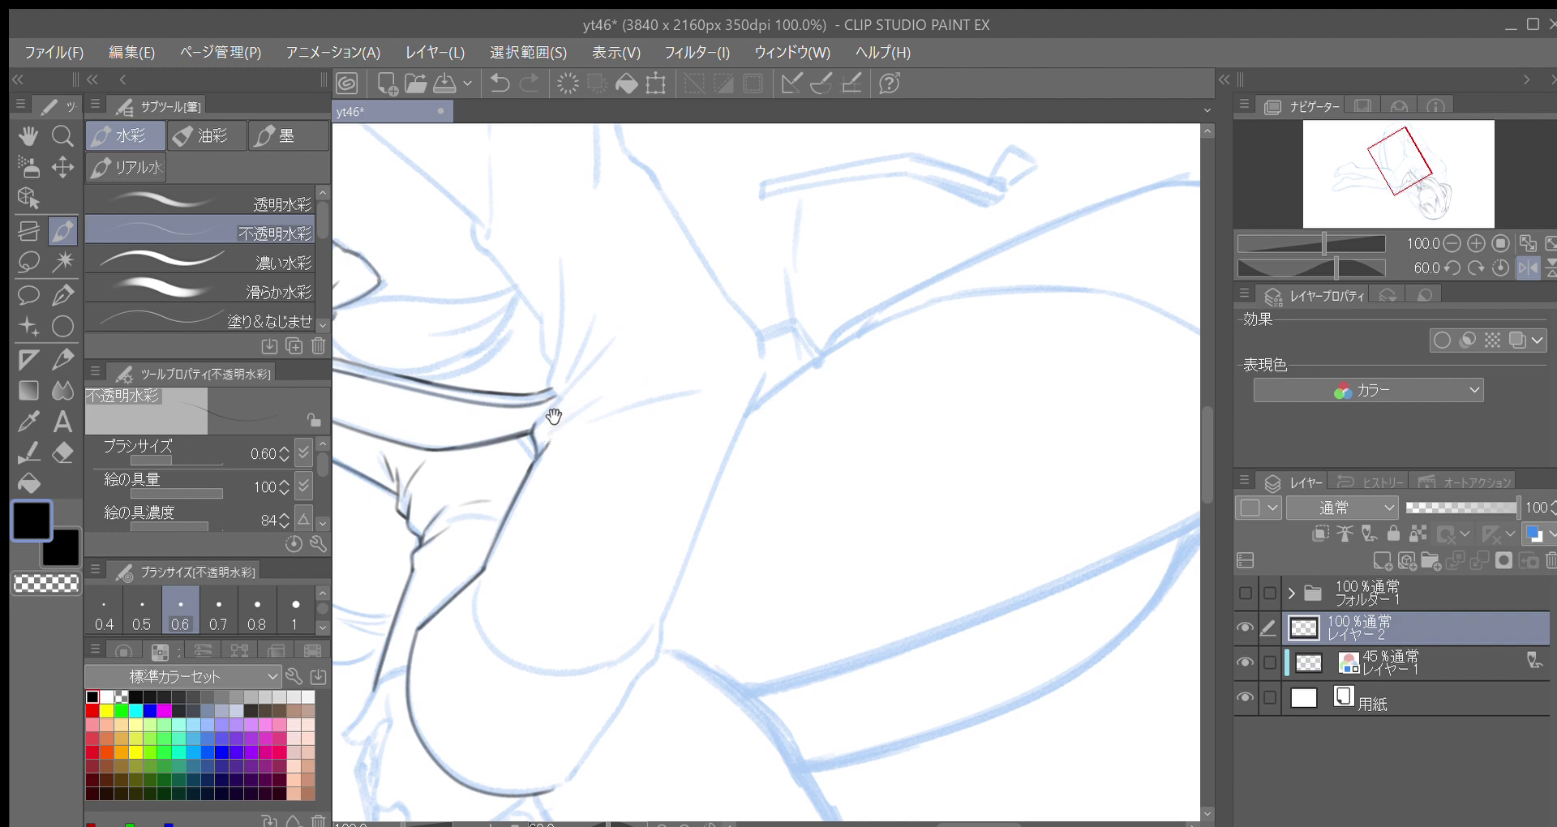
pyautogui.moveTo(555, 404)
pyautogui.mouseDown()
pyautogui.moveTo(589, 369)
pyautogui.moveTo(548, 411)
pyautogui.moveTo(543, 378)
pyautogui.moveTo(553, 404)
pyautogui.moveTo(513, 458)
pyautogui.moveTo(504, 444)
pyautogui.moveTo(568, 399)
pyautogui.moveTo(546, 449)
pyautogui.mouseUp()
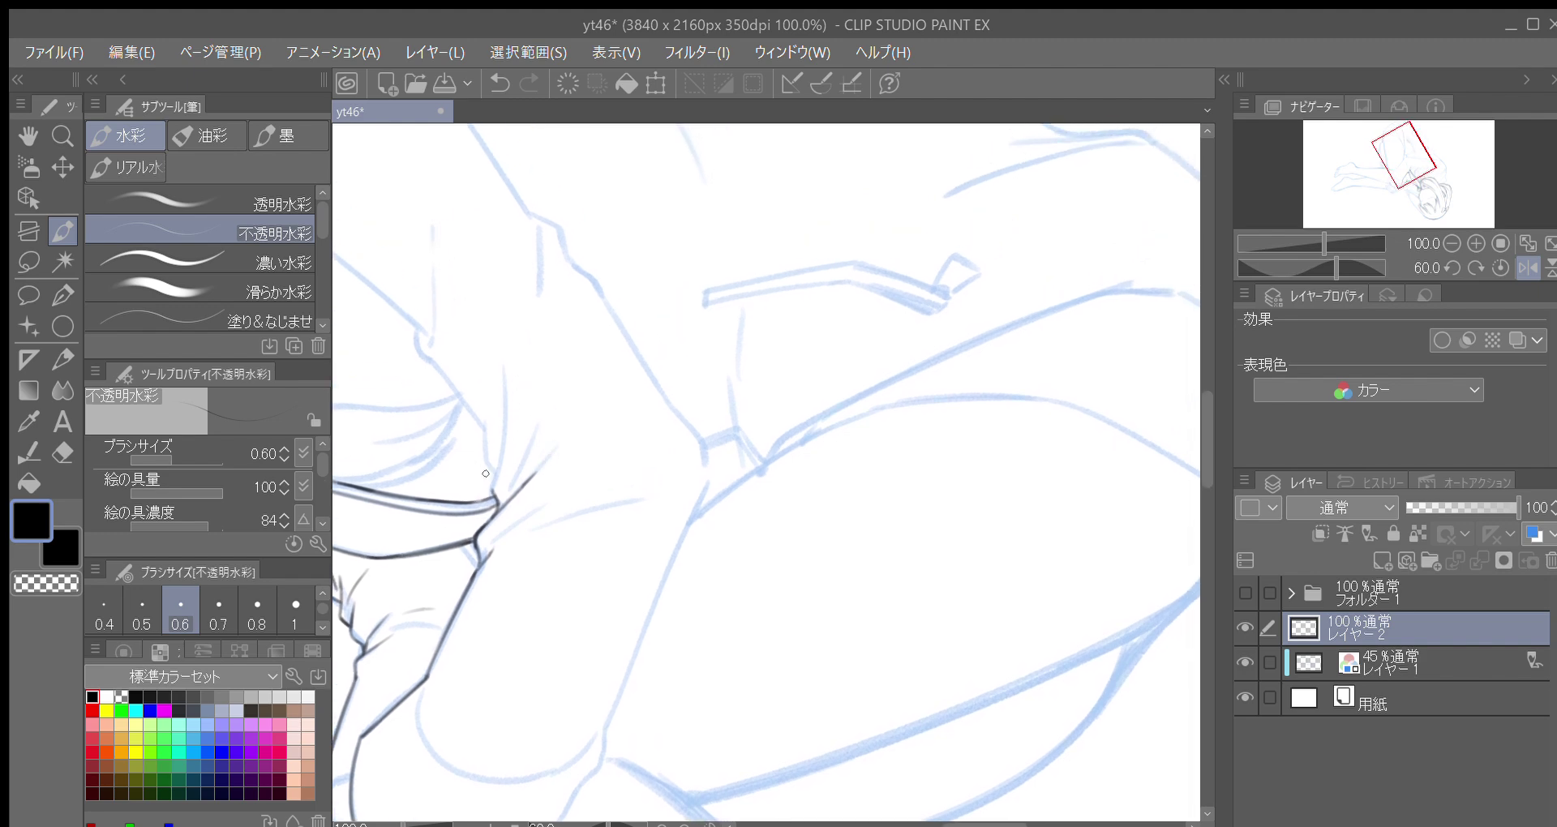
# Ink the creases radiating from the lower end of the jacket's front strip
pyautogui.moveTo(493, 490); pyautogui.dragTo(503, 430)
pyautogui.moveTo(509, 493); pyautogui.dragTo(538, 452)
pyautogui.press('^')
pyautogui.press('^')
pyautogui.press('^')
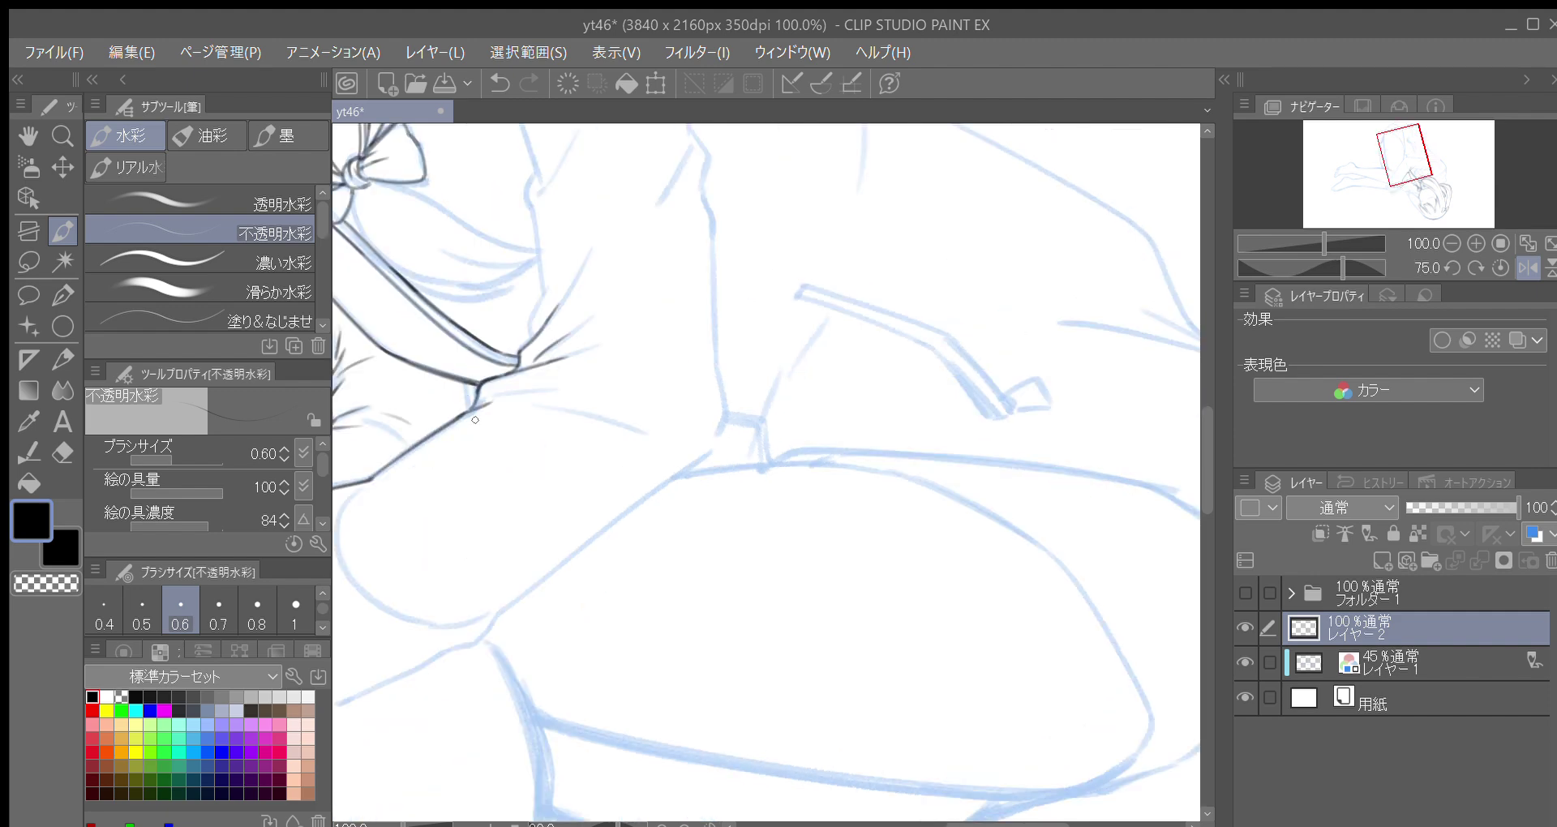
# Ink the near sleeve's inner edge from the strip's lower end up to the notch at the bend
pyautogui.moveTo(576, 272)
pyautogui.mouseDown()
pyautogui.moveTo(523, 446)
pyautogui.moveTo(533, 429)
pyautogui.mouseUp()
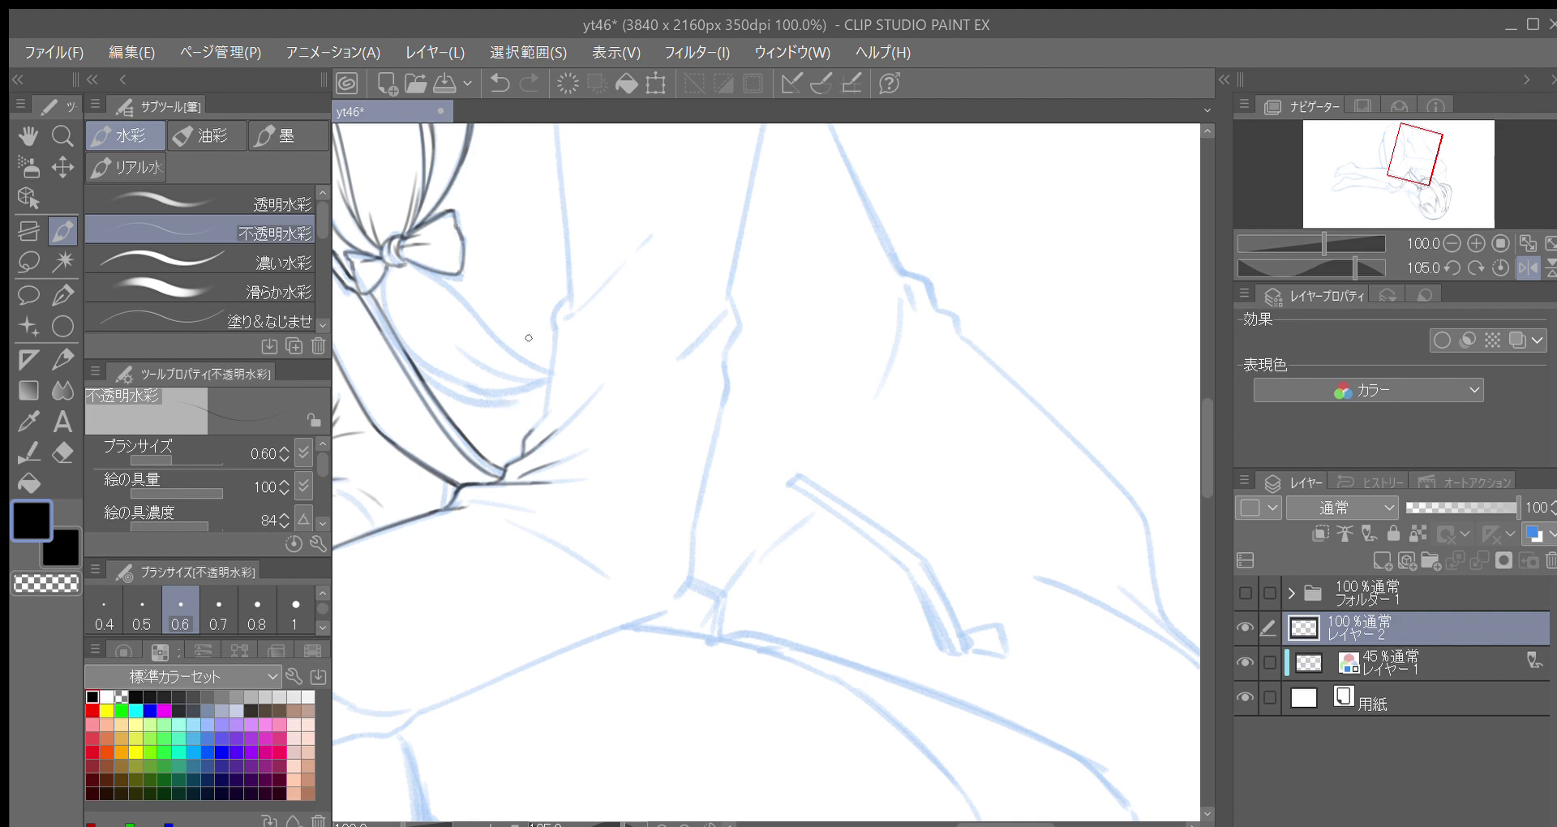
pyautogui.moveTo(527, 436)
pyautogui.mouseDown()
pyautogui.moveTo(564, 400)
pyautogui.moveTo(516, 490)
pyautogui.moveTo(540, 377)
pyautogui.mouseUp()
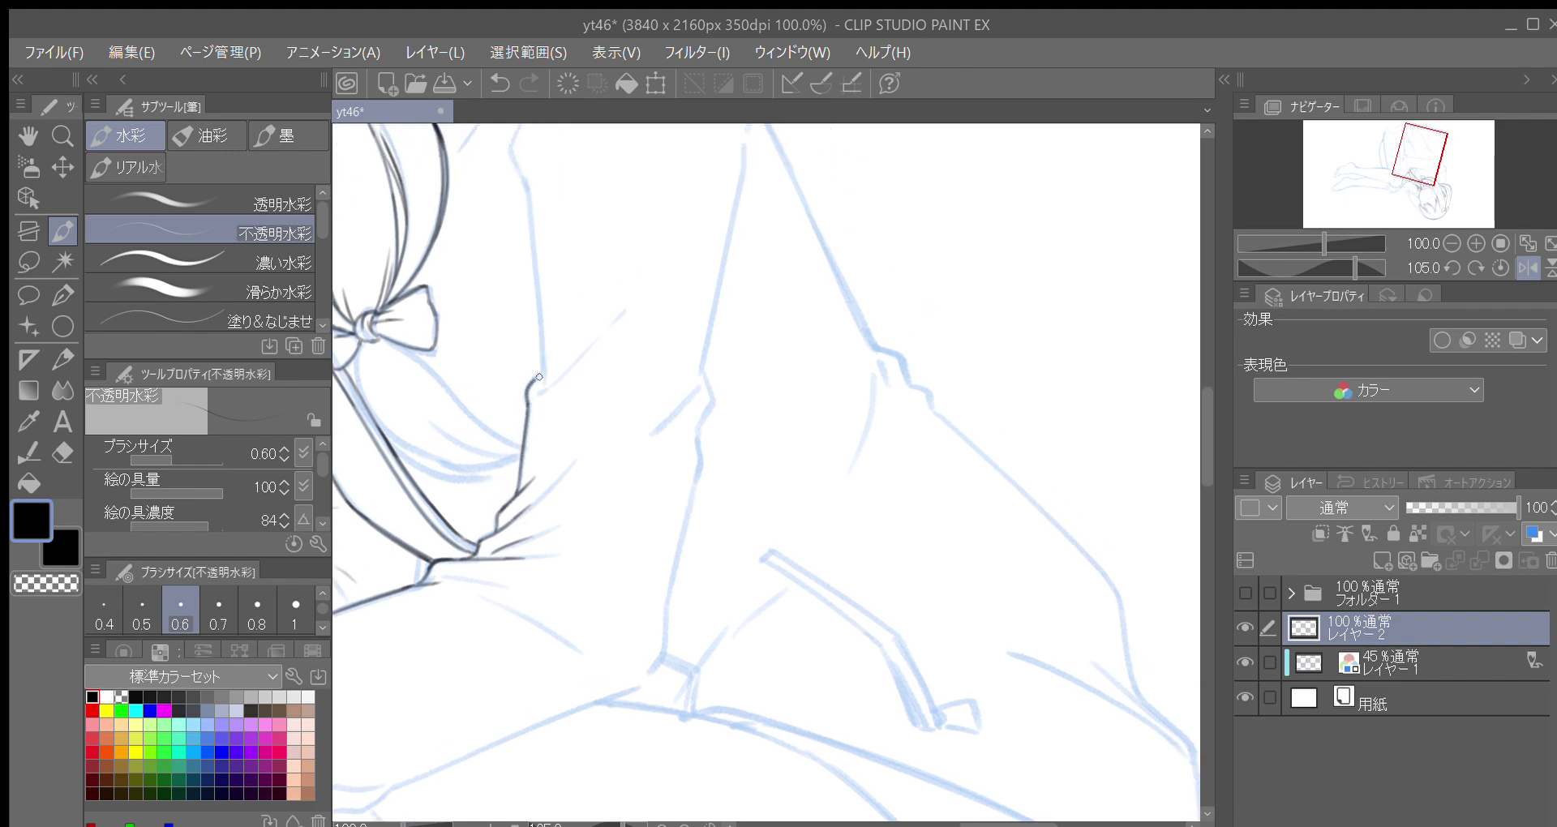
pyautogui.moveTo(557, 466); pyautogui.dragTo(573, 435)
# Ink the long crease running into the near sleeve from the notch at its inner bend
pyautogui.press('^')
pyautogui.moveTo(619, 346)
pyautogui.mouseDown()
pyautogui.moveTo(576, 619)
pyautogui.moveTo(584, 591)
pyautogui.moveTo(550, 542)
pyautogui.mouseUp()
pyautogui.press('^')
pyautogui.press('^')
pyautogui.press('^')
pyautogui.press('^')
pyautogui.press('^')
pyautogui.press('^')
pyautogui.press('^')
pyautogui.press('^')
pyautogui.press('^')
pyautogui.press('^')
pyautogui.press('^')
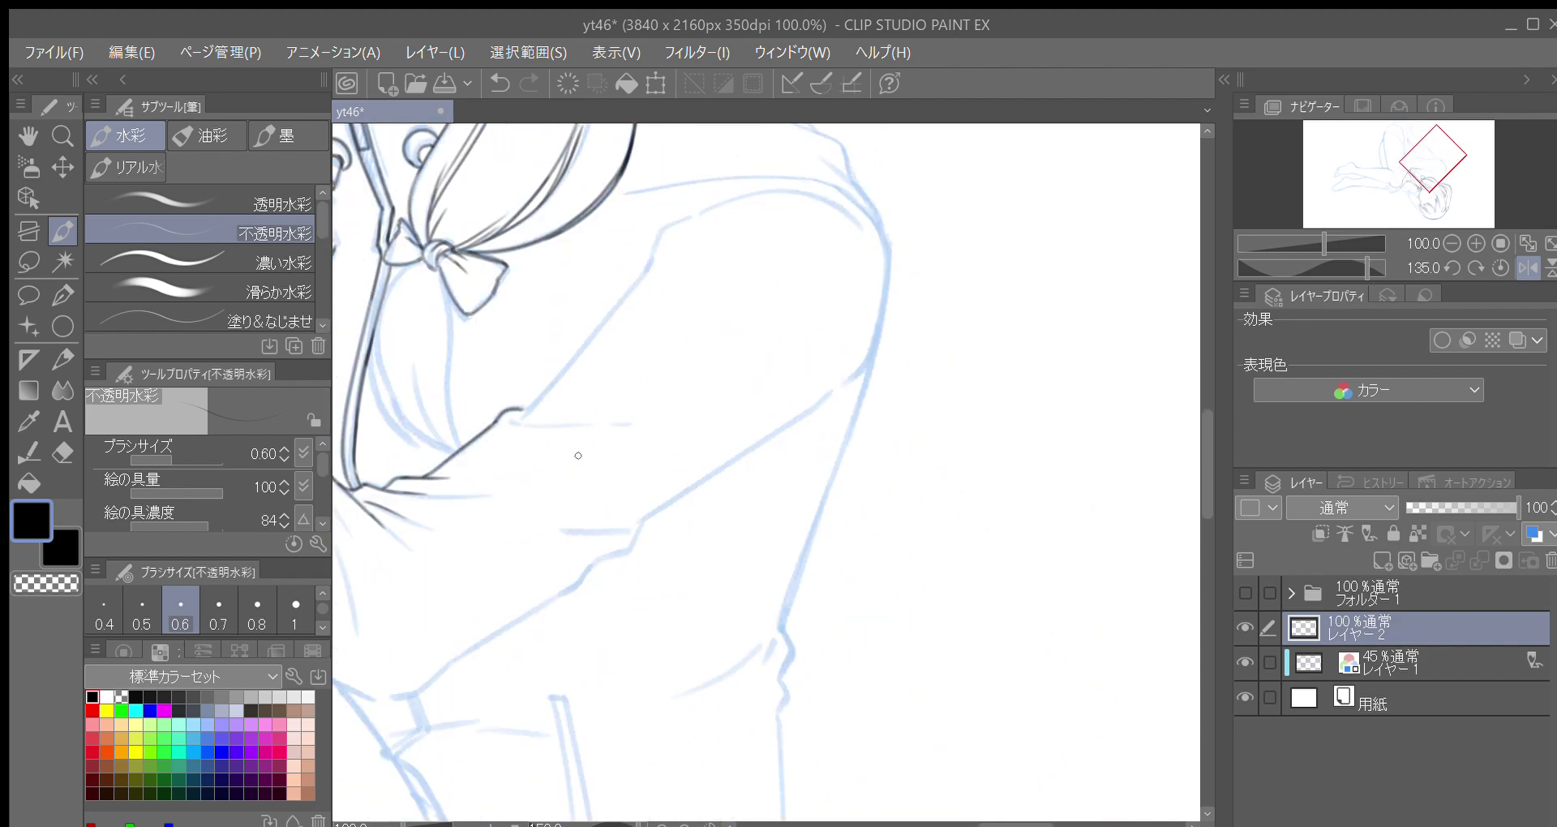
pyautogui.moveTo(910, 401)
pyautogui.mouseDown()
pyautogui.moveTo(744, 451)
pyautogui.moveTo(564, 406)
pyautogui.mouseUp()
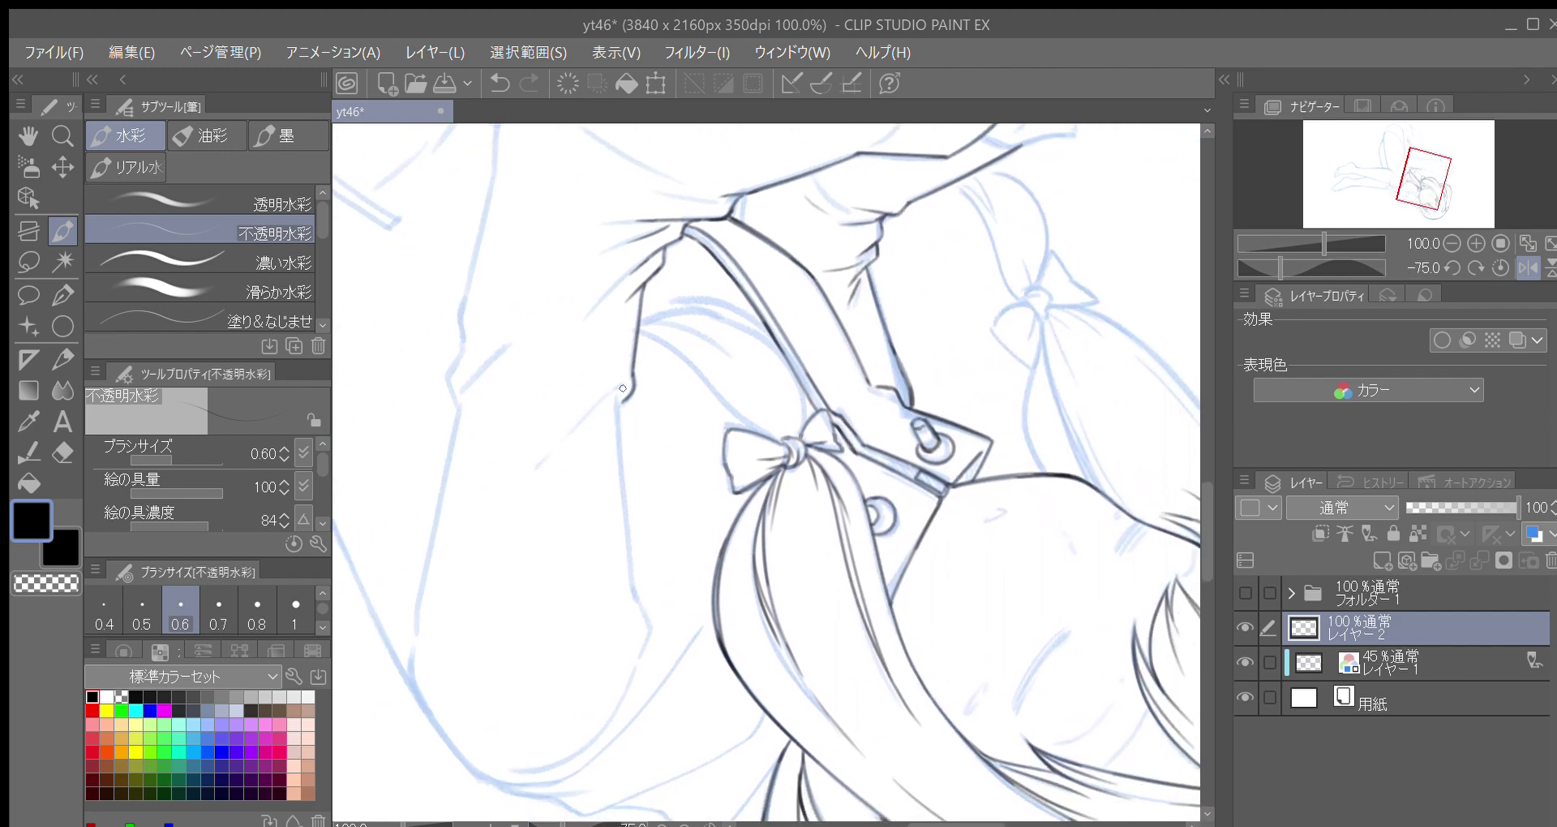
pyautogui.moveTo(614, 392); pyautogui.dragTo(535, 471)
pyautogui.press('-')
pyautogui.press('-')
pyautogui.press('-')
pyautogui.press('-')
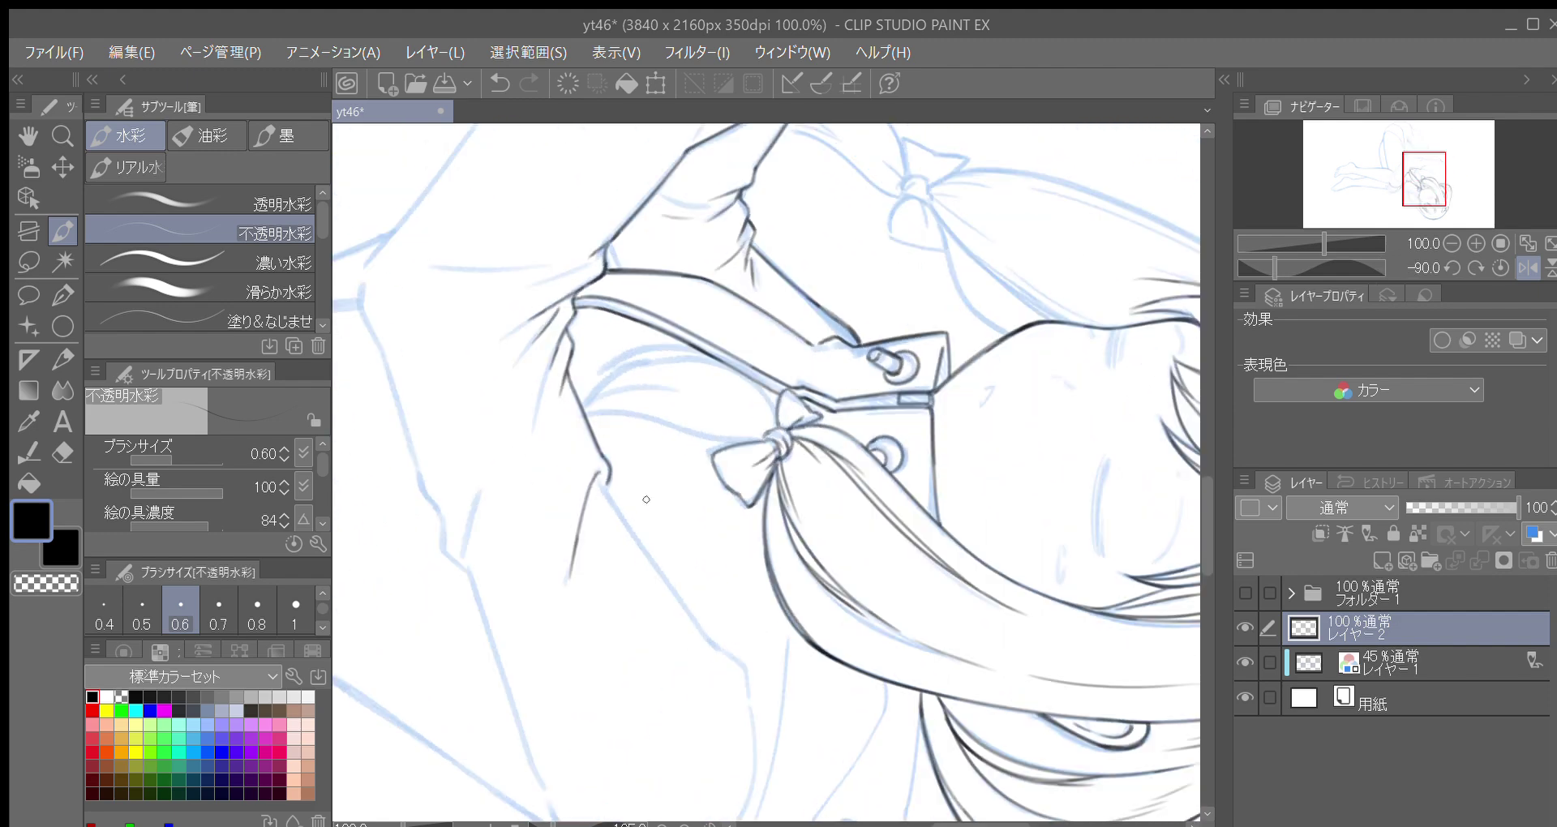
# Ink the near sleeve's inner edge from the bend up to the corner below the shoulder
pyautogui.moveTo(675, 494); pyautogui.dragTo(616, 558)
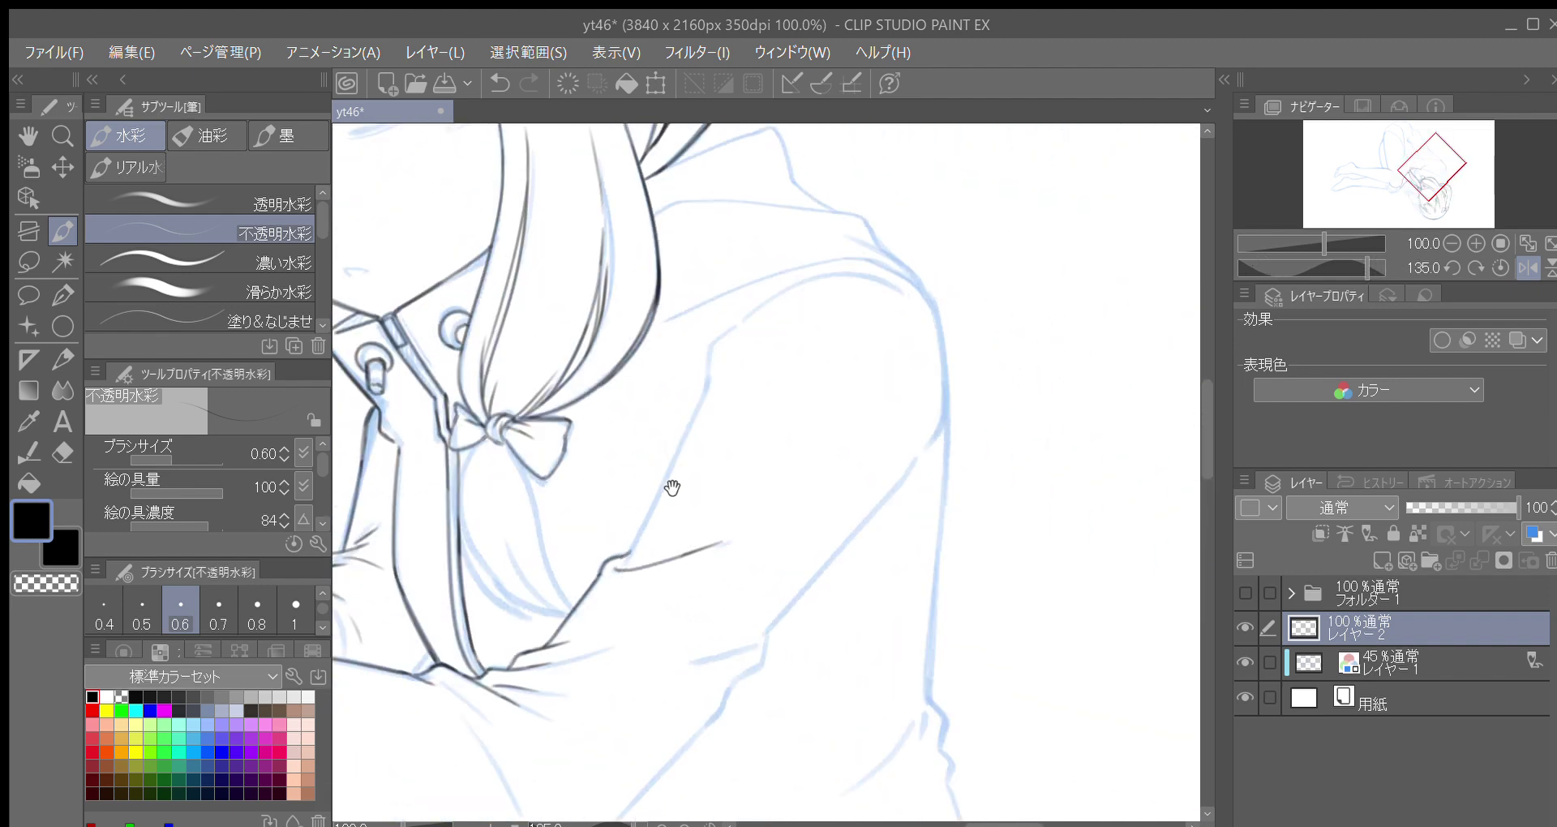
pyautogui.moveTo(671, 502); pyautogui.dragTo(662, 494)
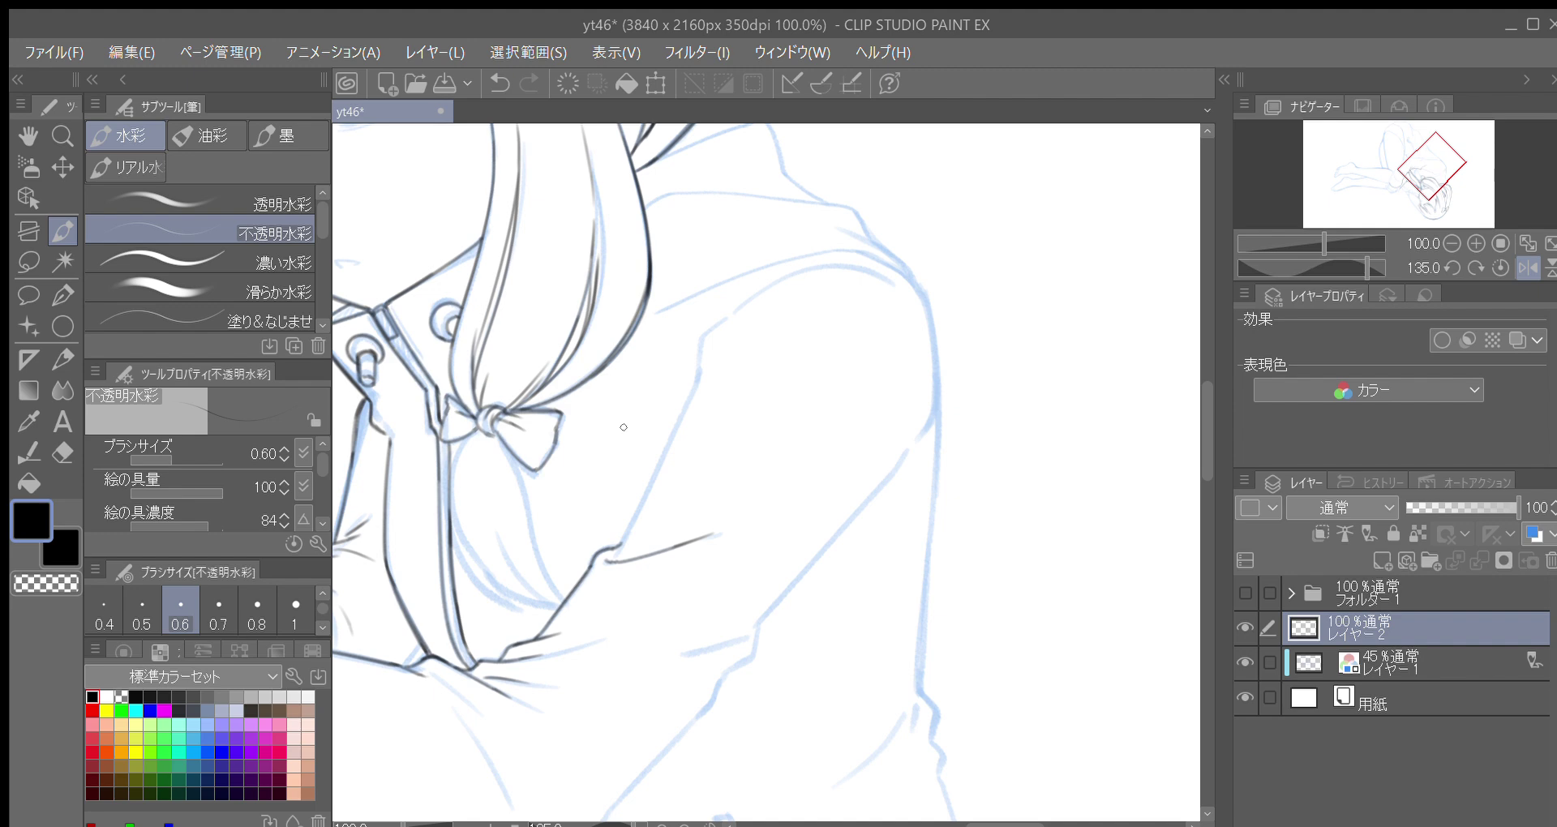
pyautogui.moveTo(618, 552)
pyautogui.mouseDown()
pyautogui.moveTo(711, 338)
pyautogui.moveTo(695, 397)
pyautogui.mouseUp()
pyautogui.press('-')
pyautogui.press('-')
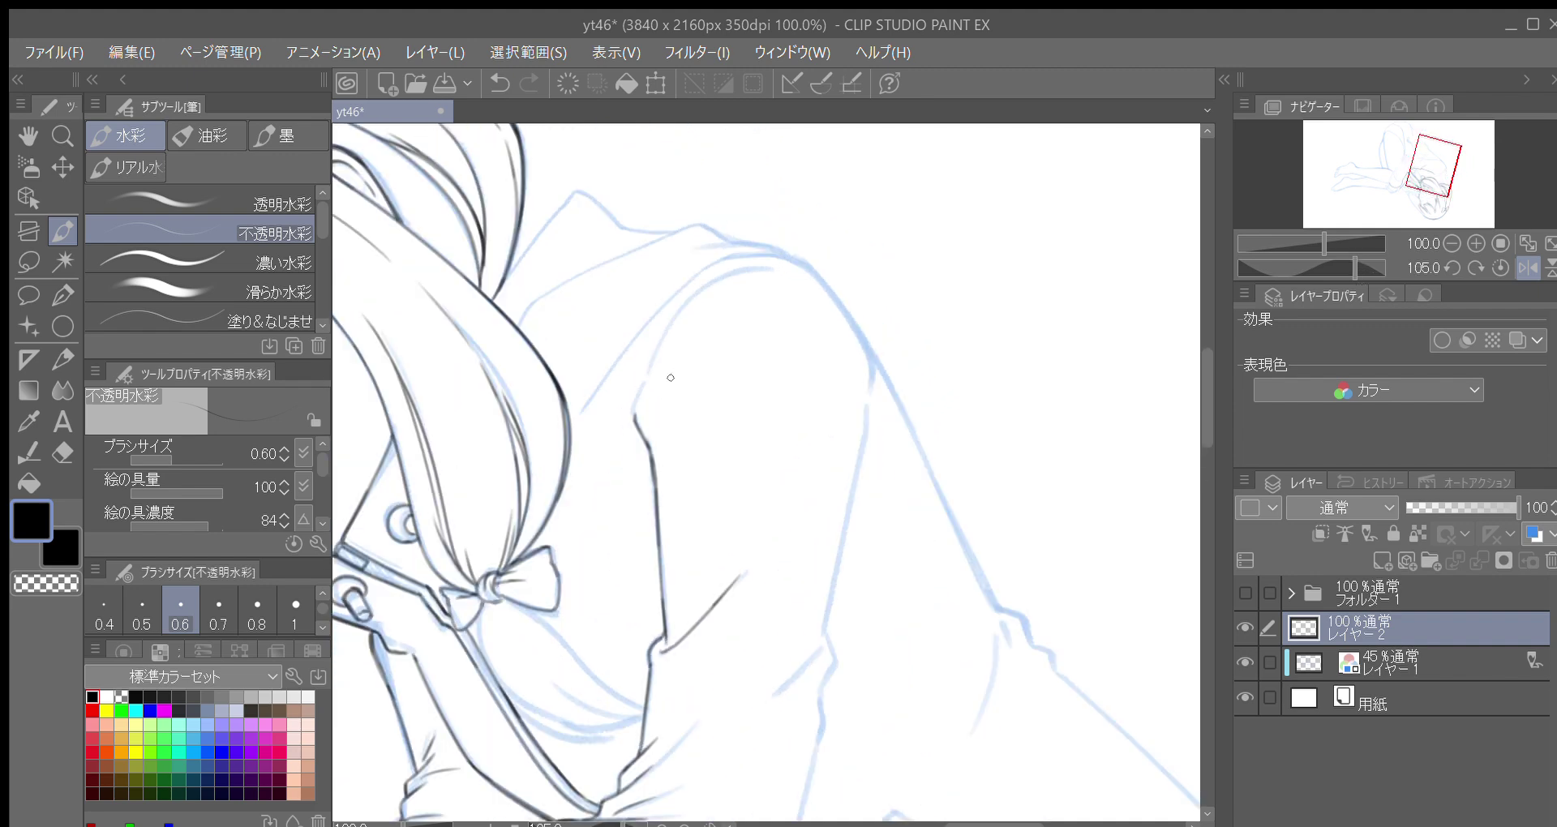
pyautogui.moveTo(646, 441); pyautogui.dragTo(647, 355)
# Ink the rounded shoulder seam of the near sleeve from its inner corner to the outer edge, redrawing the first stroke
pyautogui.press('^')
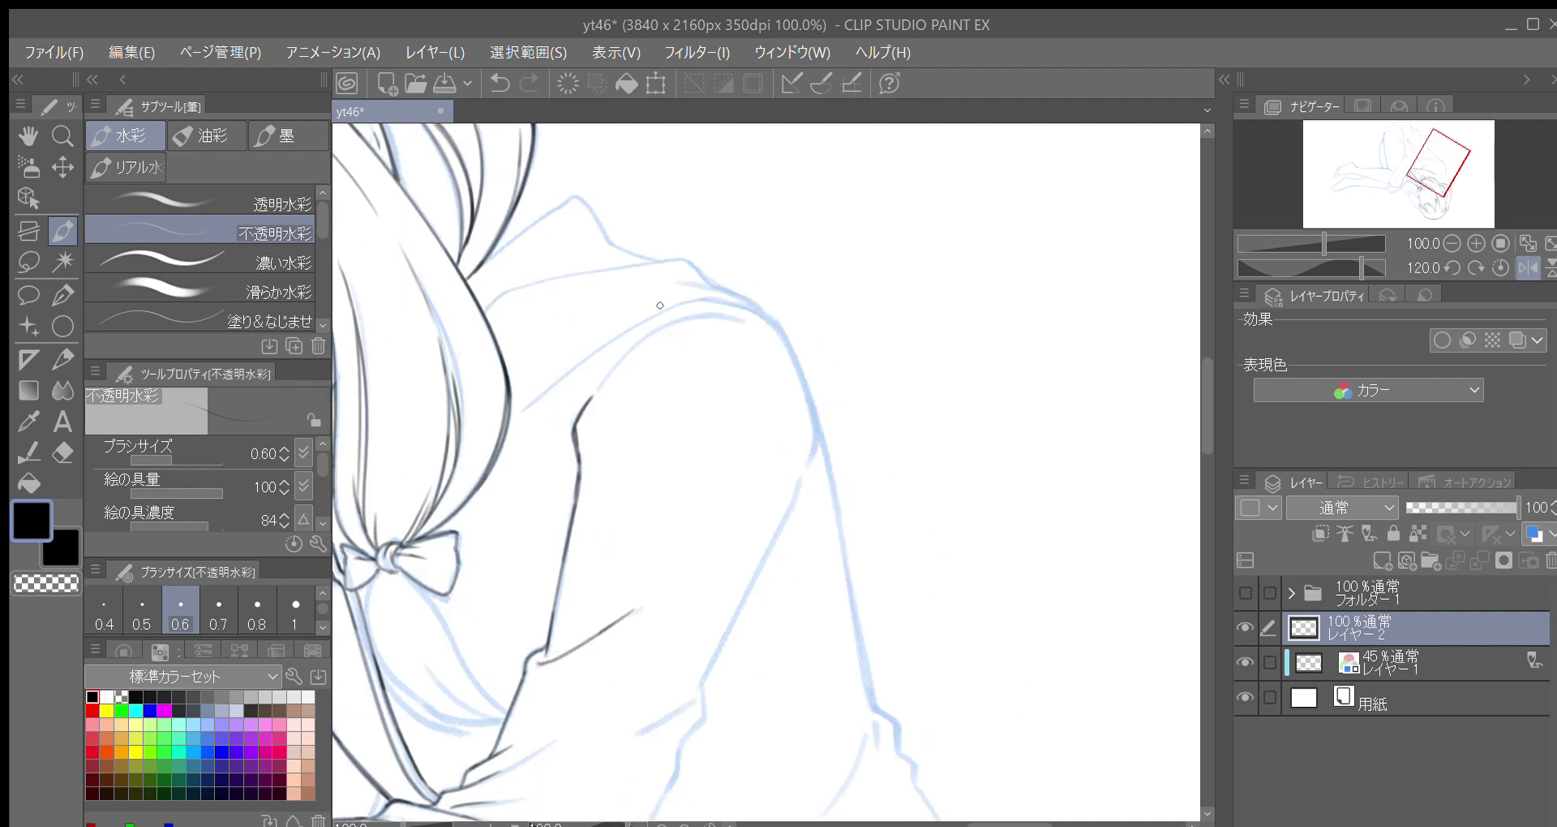
pyautogui.moveTo(609, 374)
pyautogui.mouseDown()
pyautogui.moveTo(681, 322)
pyautogui.moveTo(754, 320)
pyautogui.mouseUp()
pyautogui.hotkey('ctrl', 'z')
pyautogui.moveTo(597, 389)
pyautogui.mouseDown()
pyautogui.moveTo(692, 317)
pyautogui.moveTo(747, 319)
pyautogui.moveTo(782, 357)
pyautogui.moveTo(807, 317)
pyautogui.moveTo(779, 468)
pyautogui.moveTo(806, 524)
pyautogui.moveTo(852, 552)
pyautogui.moveTo(566, 410)
pyautogui.moveTo(545, 502)
pyautogui.mouseUp()
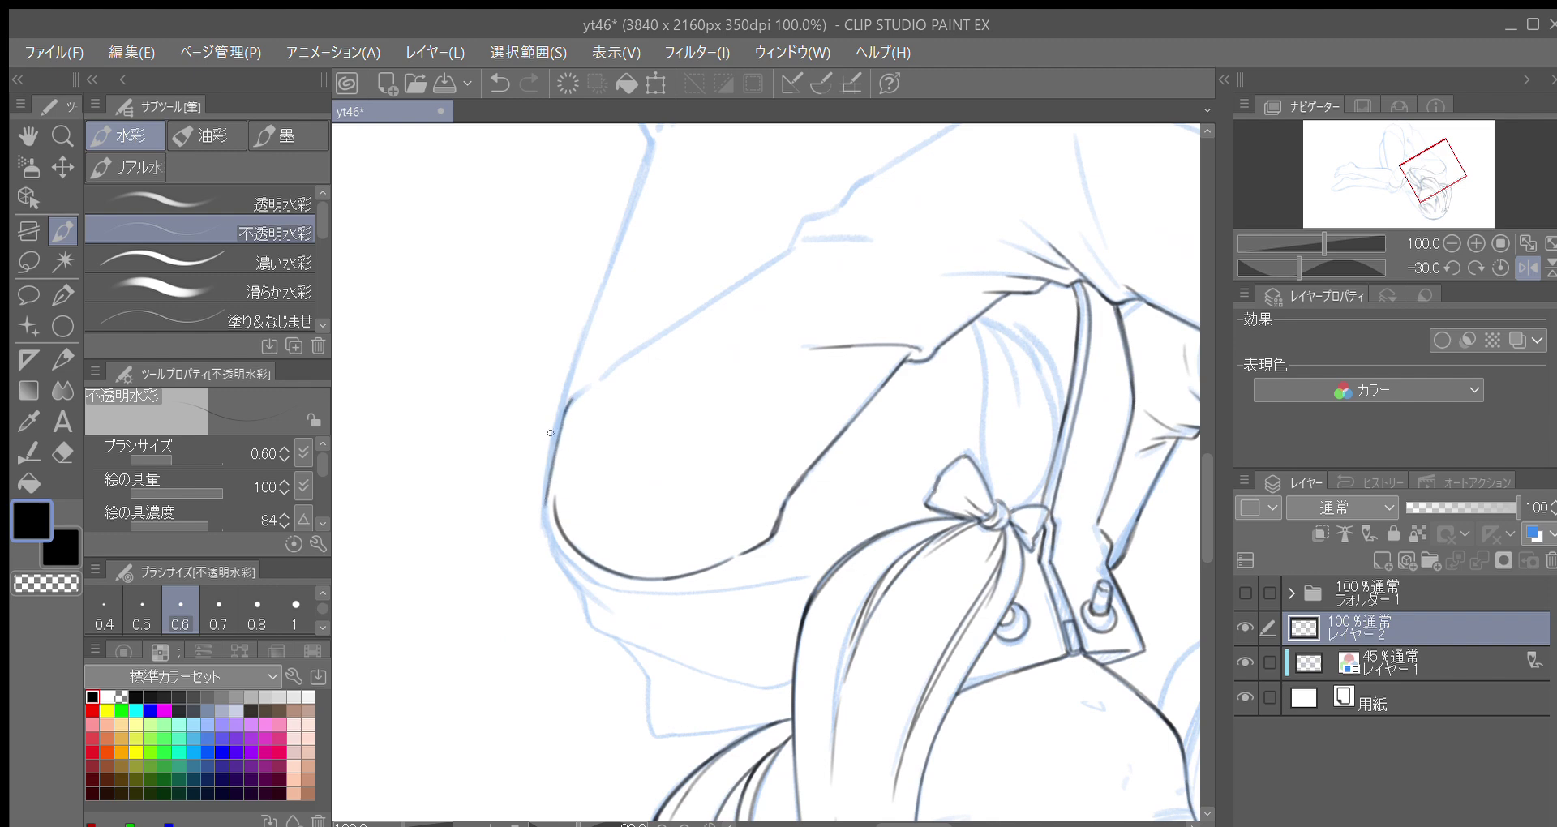
pyautogui.moveTo(568, 407)
pyautogui.mouseDown()
pyautogui.moveTo(601, 377)
pyautogui.moveTo(652, 388)
pyautogui.moveTo(640, 454)
pyautogui.moveTo(627, 425)
pyautogui.moveTo(642, 483)
pyautogui.mouseUp()
pyautogui.press('-')
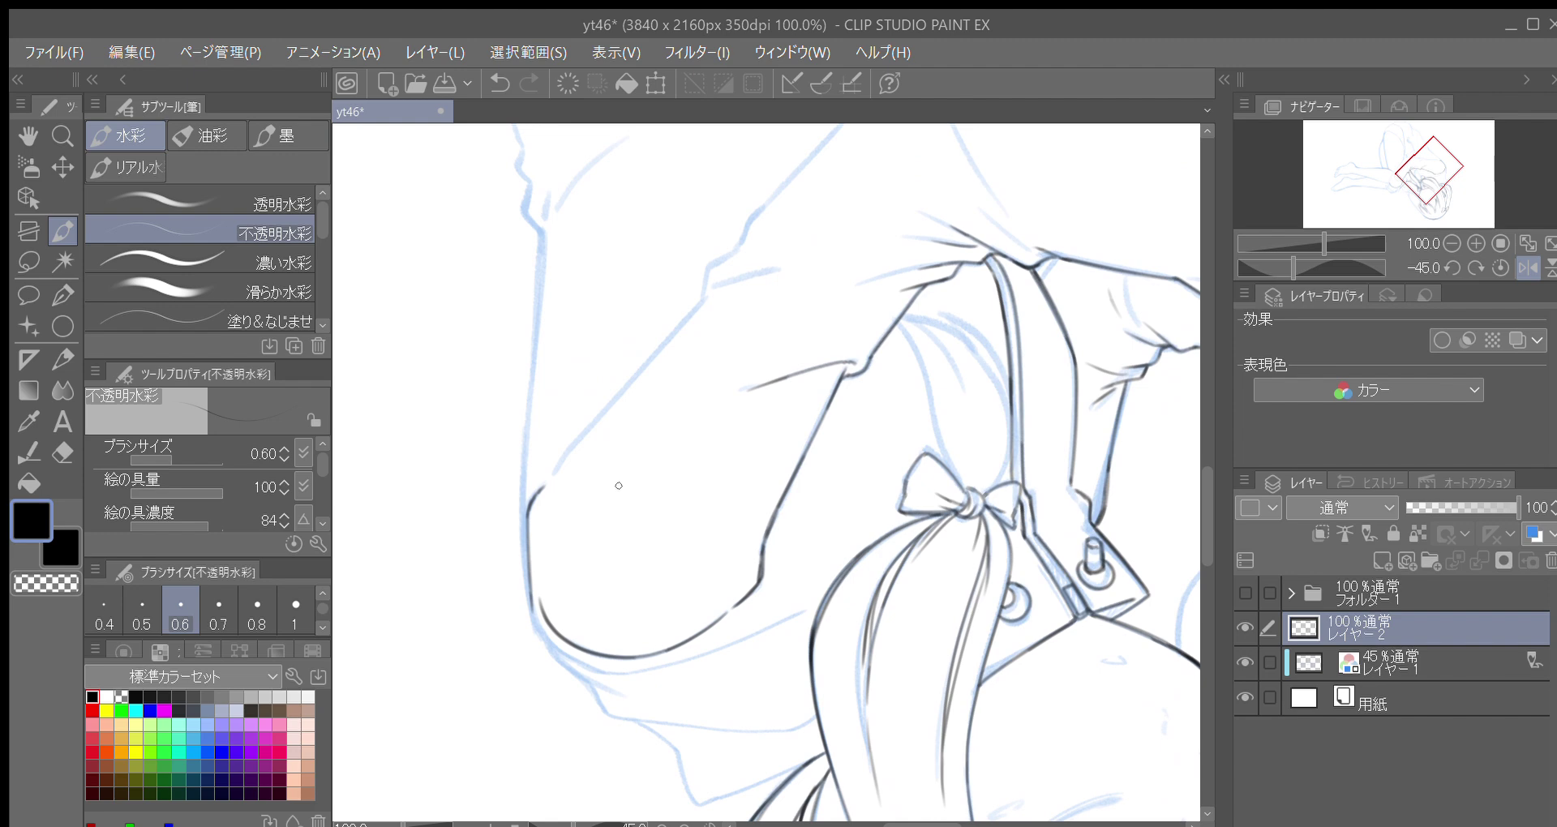
# Ink the near sleeve's outer edge from the shoulder to the elbow bend, reworking the strokes at the notch
pyautogui.press('-')
pyautogui.press('-')
pyautogui.moveTo(585, 528); pyautogui.dragTo(578, 529)
pyautogui.moveTo(572, 592); pyautogui.dragTo(577, 561)
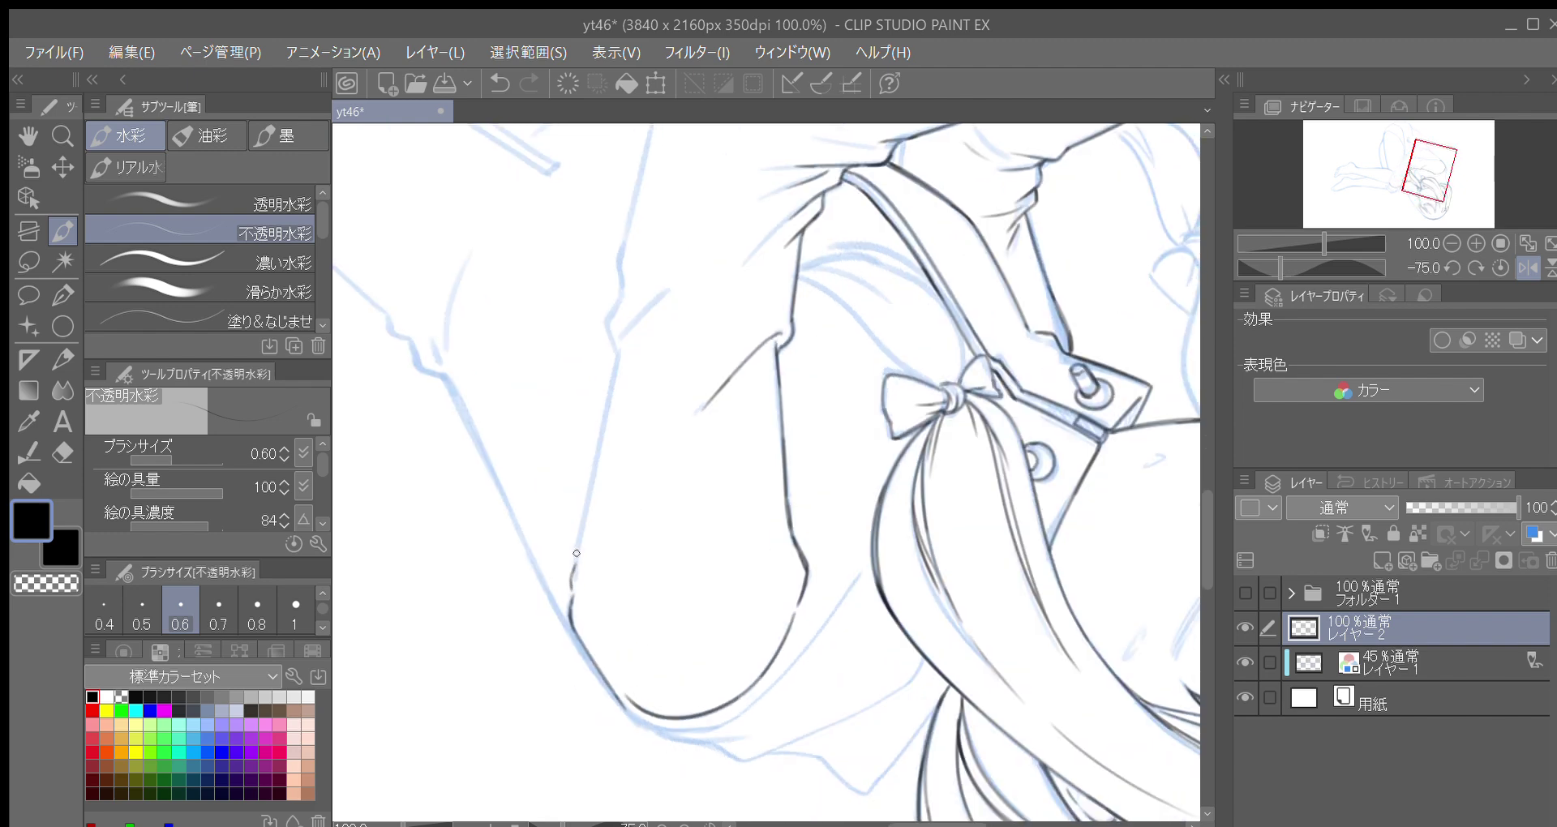
pyautogui.moveTo(569, 506); pyautogui.dragTo(535, 573)
pyautogui.moveTo(540, 636)
pyautogui.mouseDown()
pyautogui.moveTo(582, 409)
pyautogui.moveTo(571, 503)
pyautogui.moveTo(561, 433)
pyautogui.mouseUp()
pyautogui.hotkey('ctrl', 'z')
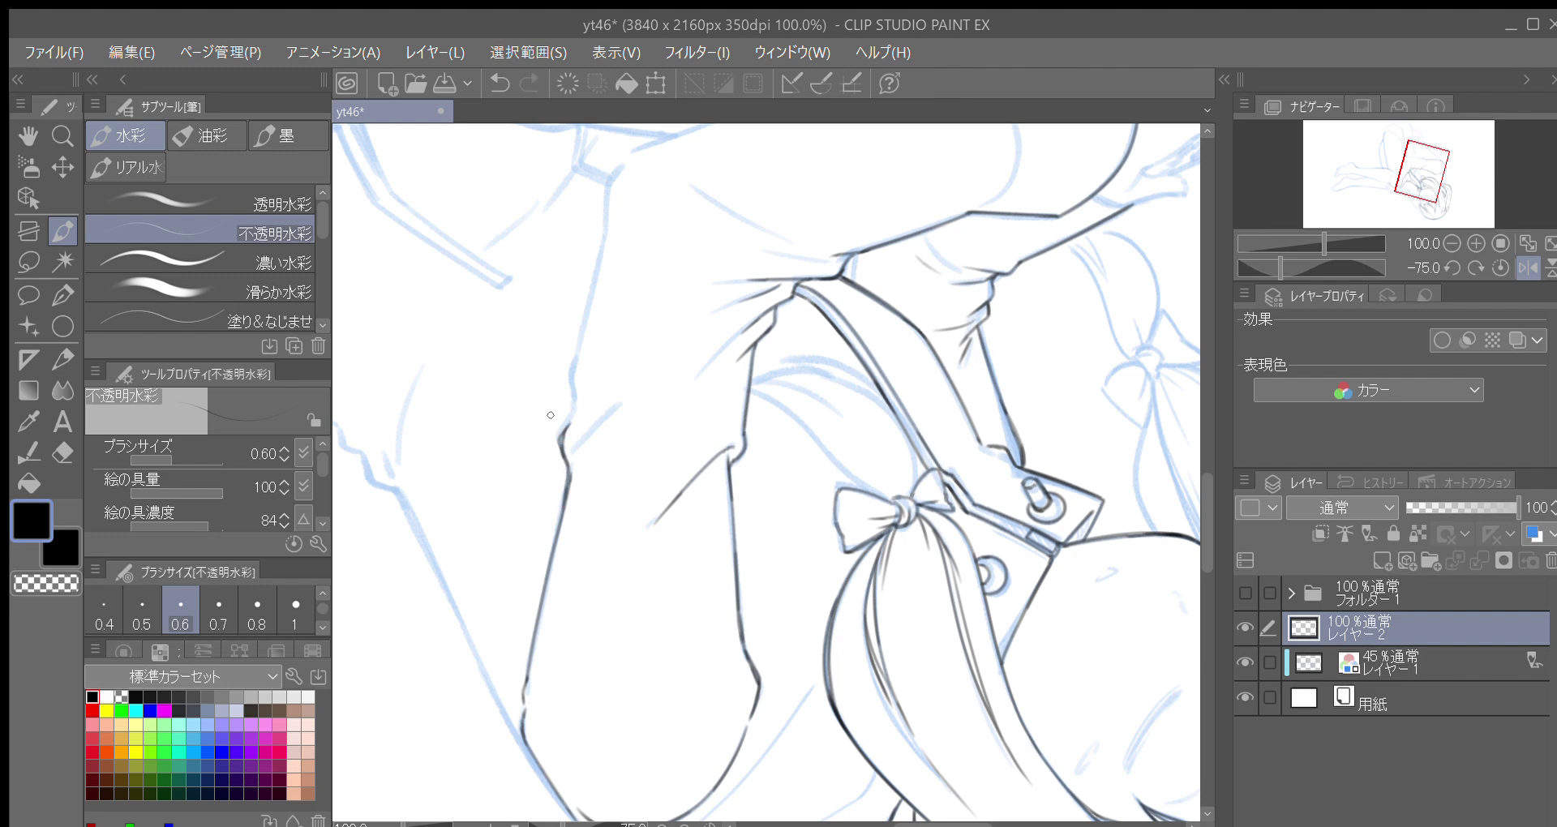
pyautogui.moveTo(563, 433)
pyautogui.mouseDown()
pyautogui.moveTo(578, 404)
pyautogui.moveTo(559, 440)
pyautogui.moveTo(642, 391)
pyautogui.moveTo(570, 440)
pyautogui.moveTo(577, 402)
pyautogui.mouseUp()
pyautogui.hotkey('ctrl', 'z')
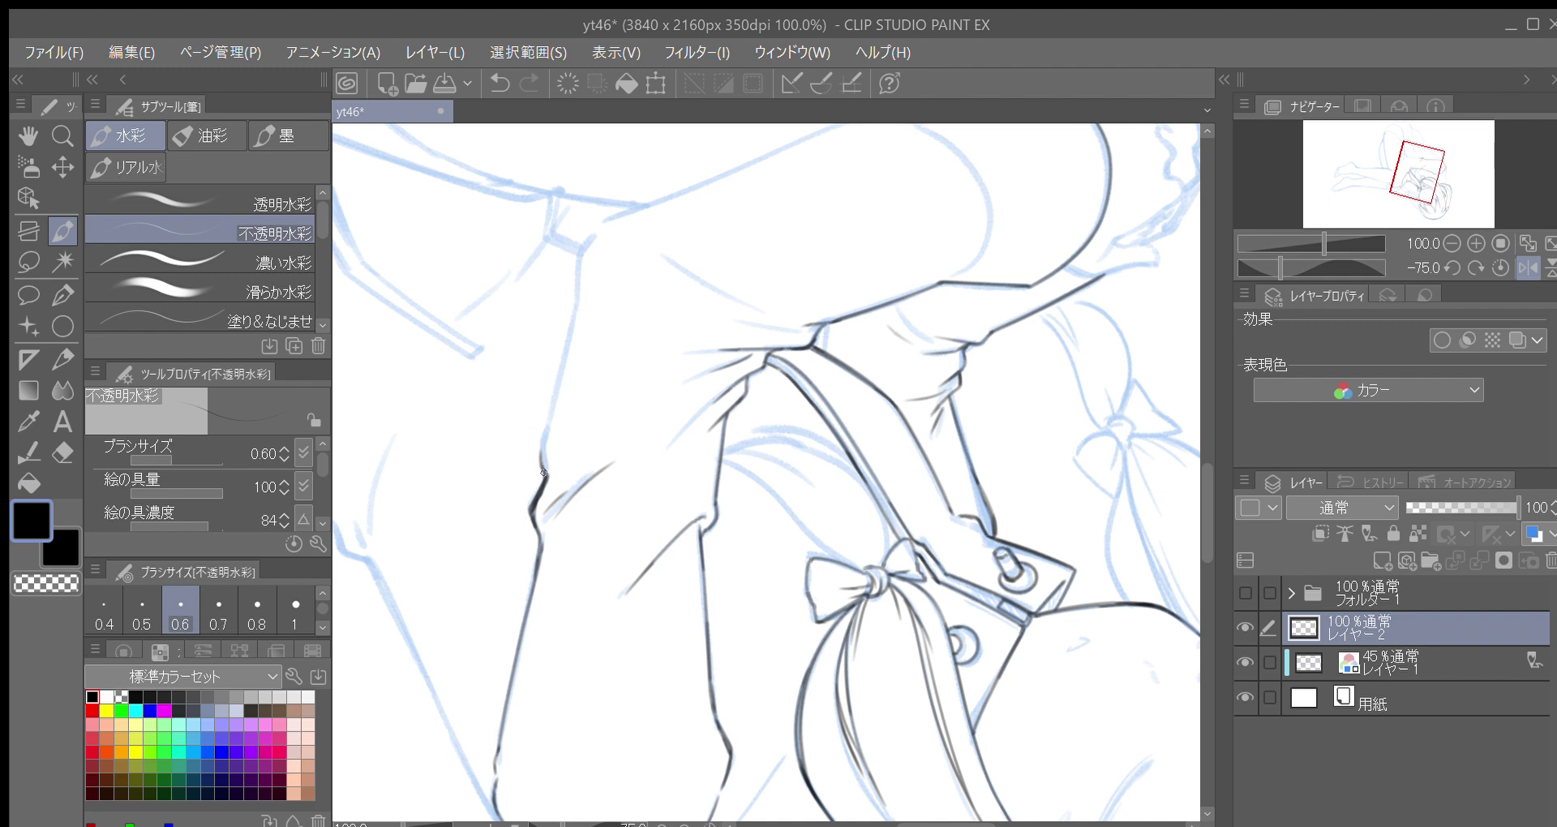
# Ink the near sleeve's outer edge from the notch along to the elbow
pyautogui.moveTo(556, 399); pyautogui.dragTo(511, 544)
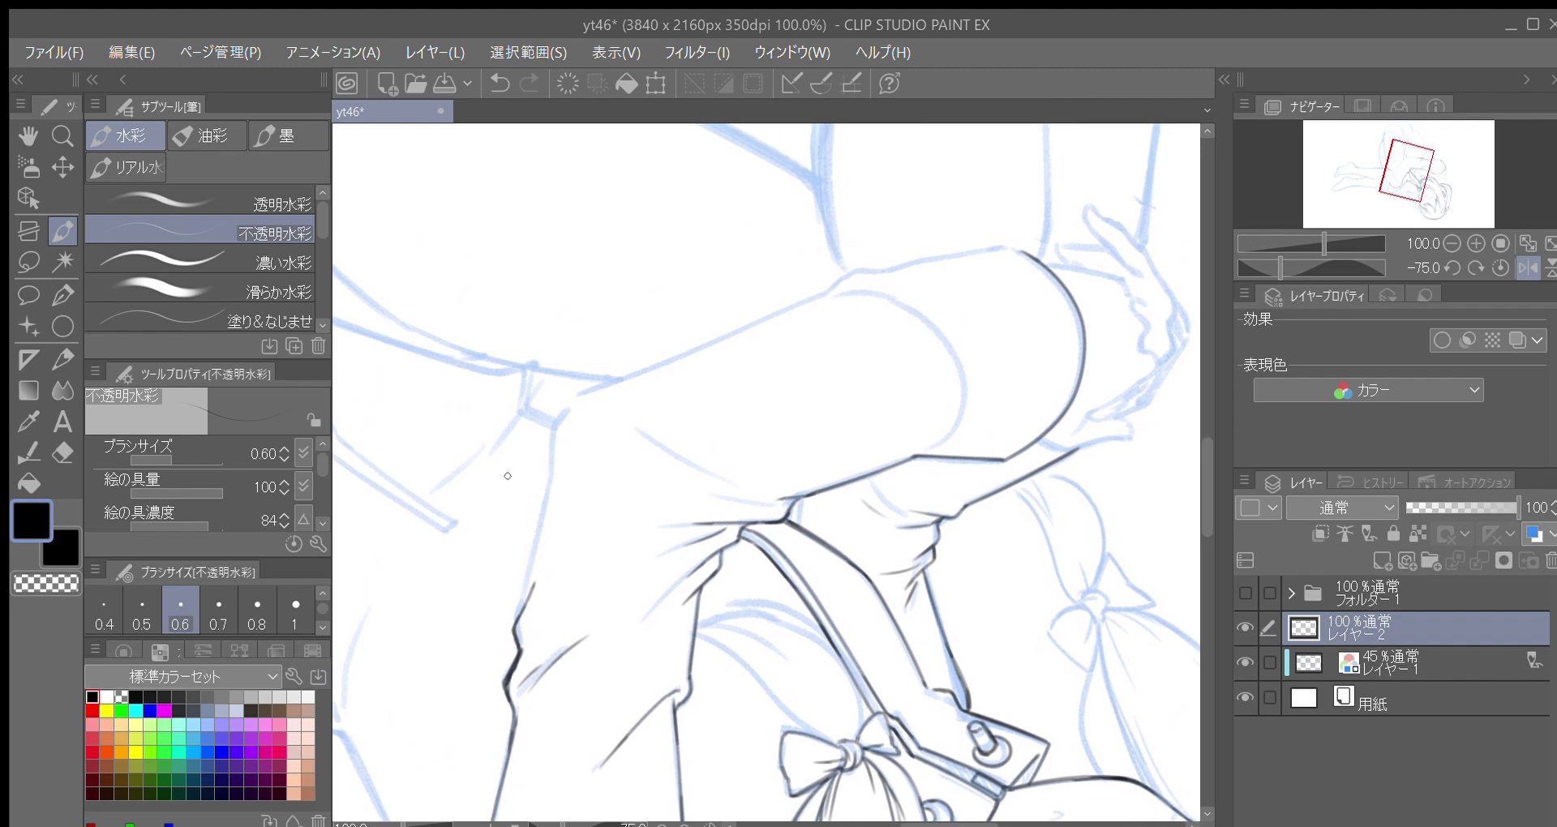
pyautogui.moveTo(528, 572); pyautogui.dragTo(541, 504)
pyautogui.moveTo(527, 580); pyautogui.dragTo(560, 415)
pyautogui.press('-')
pyautogui.moveTo(638, 564)
pyautogui.mouseDown()
pyautogui.moveTo(622, 466)
pyautogui.moveTo(636, 473)
pyautogui.moveTo(630, 502)
pyautogui.moveTo(561, 508)
pyautogui.mouseUp()
pyautogui.press('-')
pyautogui.press('-')
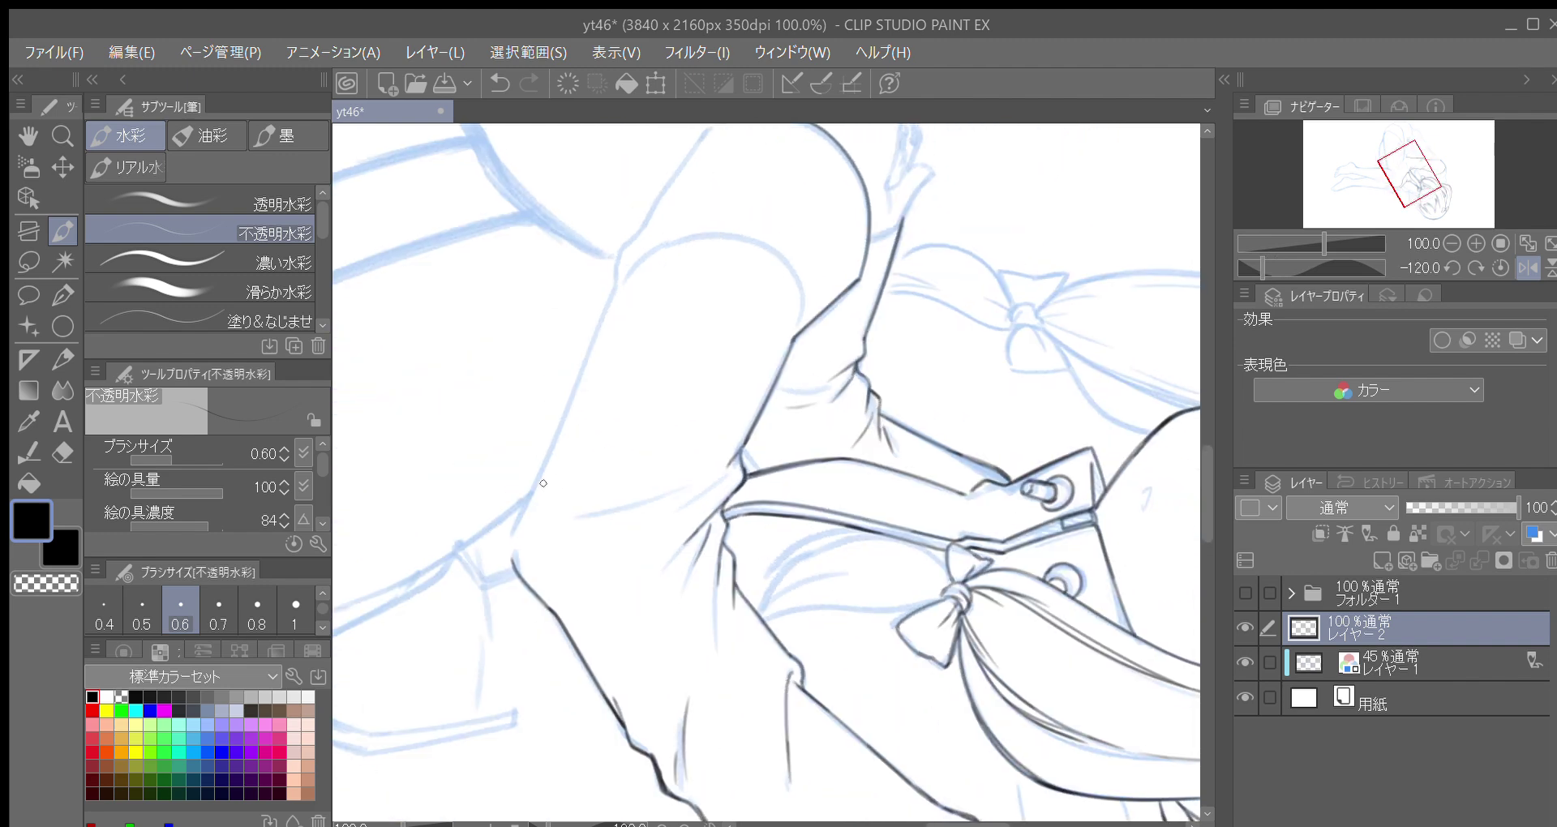
# Set the brush size to 0.8 and ink the elbow's bend and the start of the forearm's lower edge, redrawing the first stroke
pyautogui.moveTo(609, 436); pyautogui.dragTo(601, 413)
pyautogui.click(255, 607)
pyautogui.moveTo(574, 468); pyautogui.dragTo(546, 524)
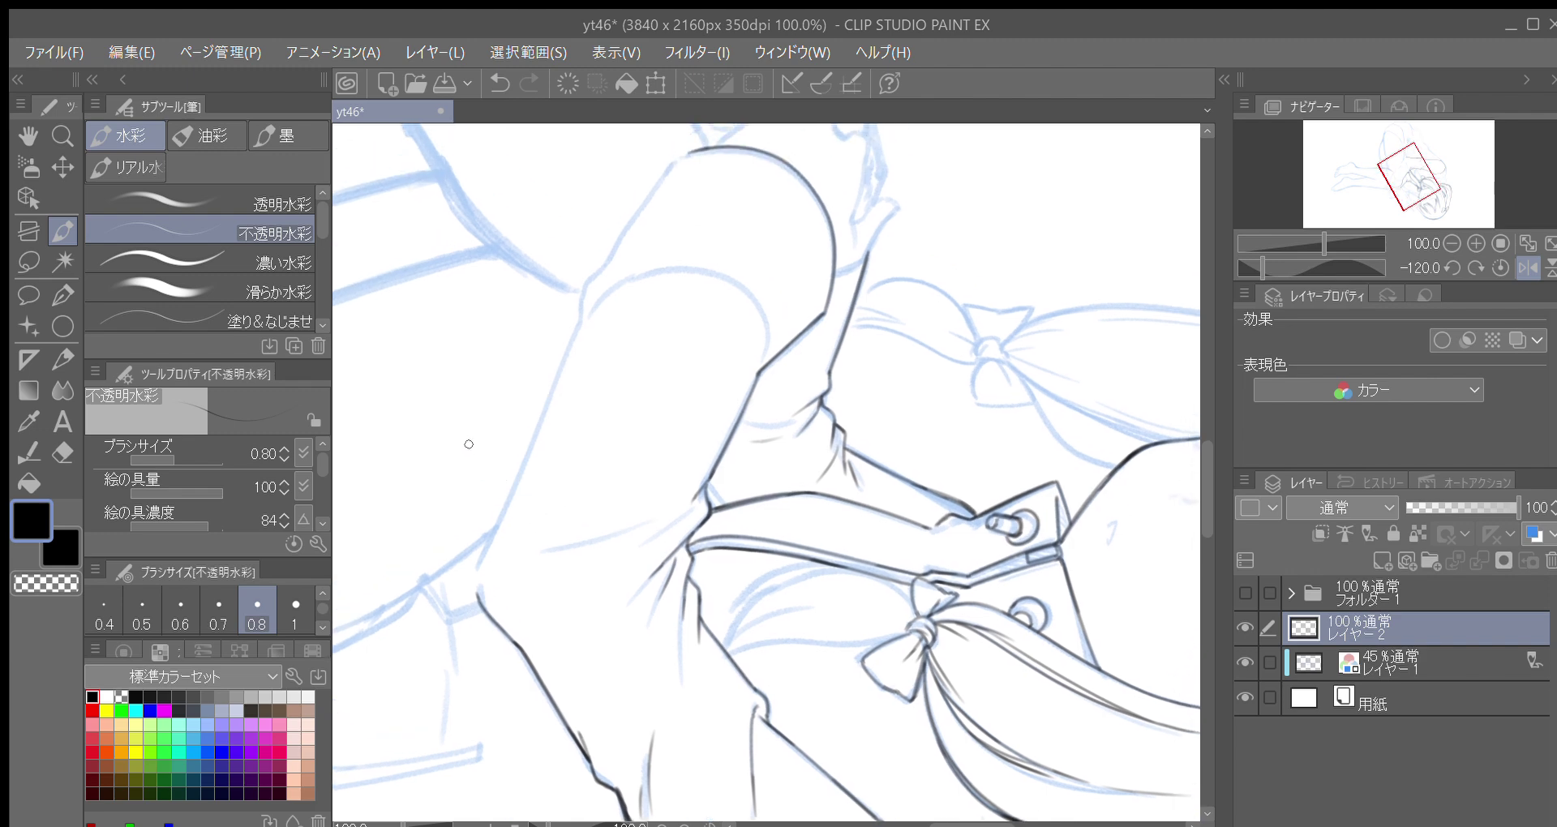
pyautogui.moveTo(478, 589); pyautogui.dragTo(491, 539)
pyautogui.hotkey('ctrl', 'z')
pyautogui.moveTo(479, 595); pyautogui.dragTo(552, 405)
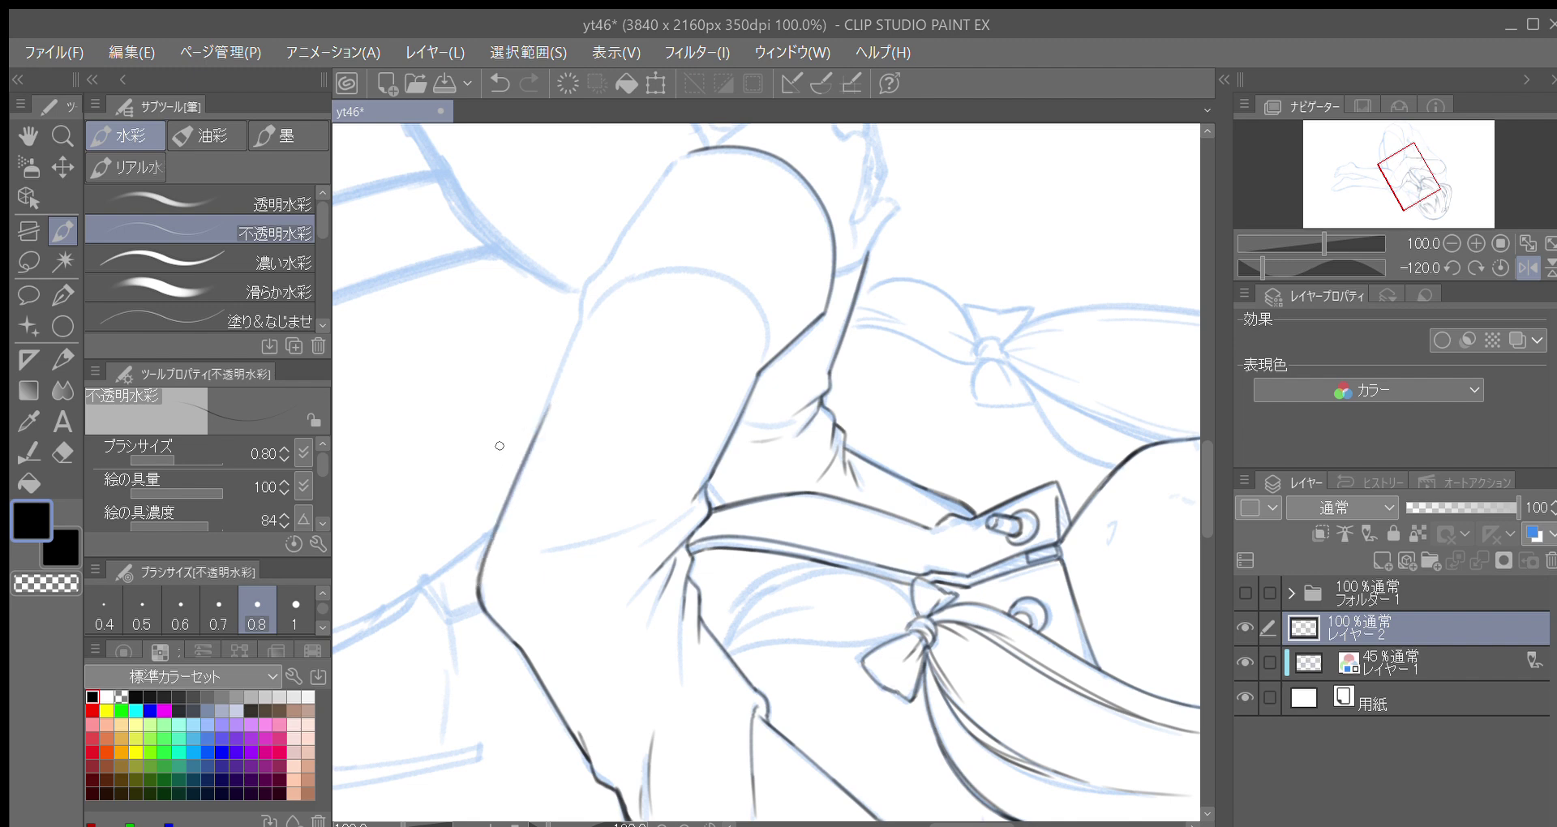
# Reduce the brush size to 0.7 and extend the forearm's lower edge toward the notch at the sleeve's end
pyautogui.press('[')
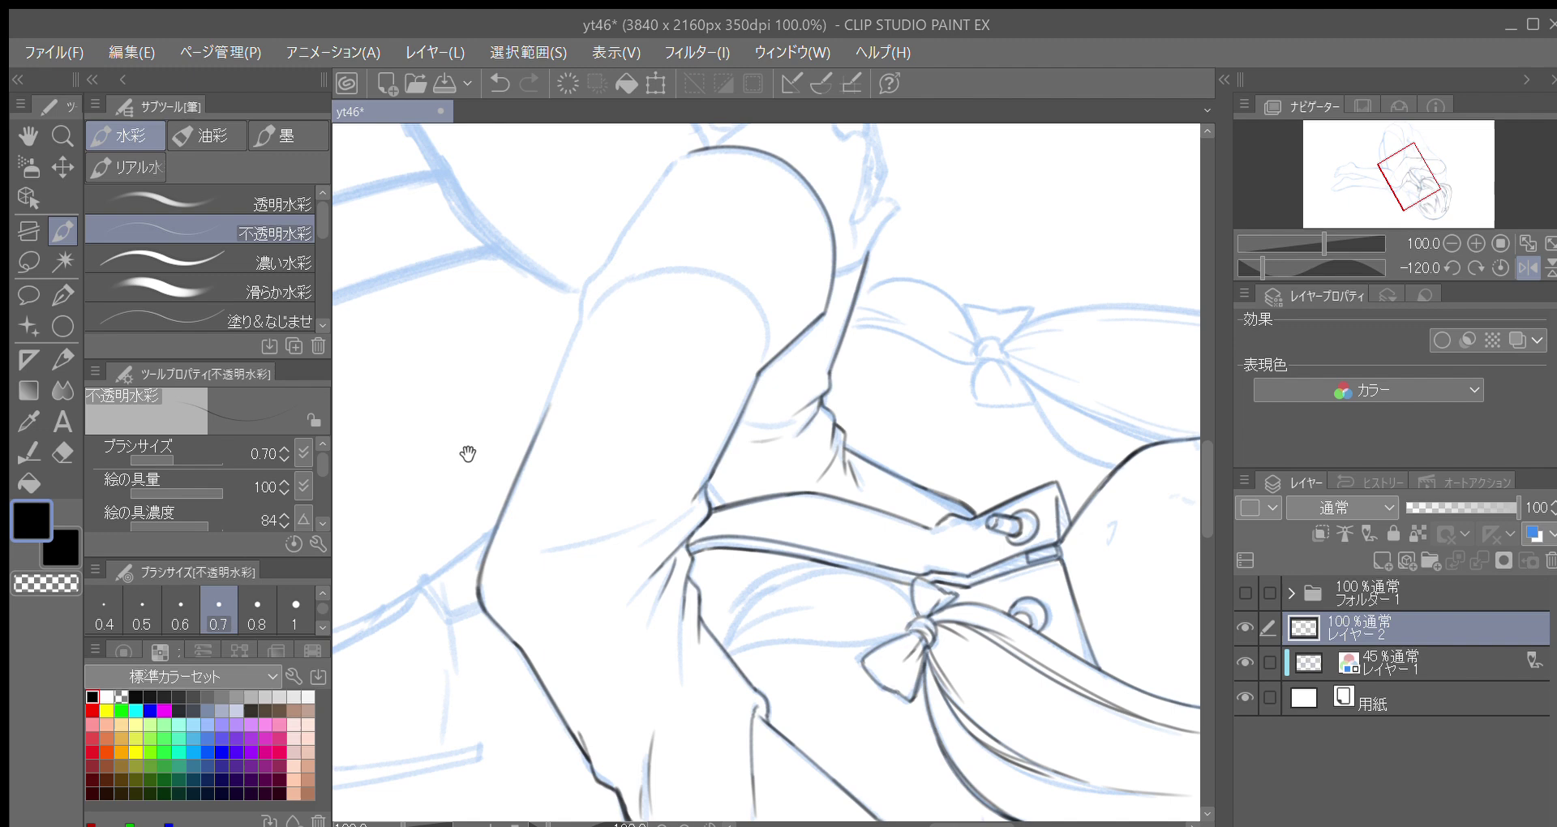
pyautogui.moveTo(468, 454); pyautogui.dragTo(456, 474)
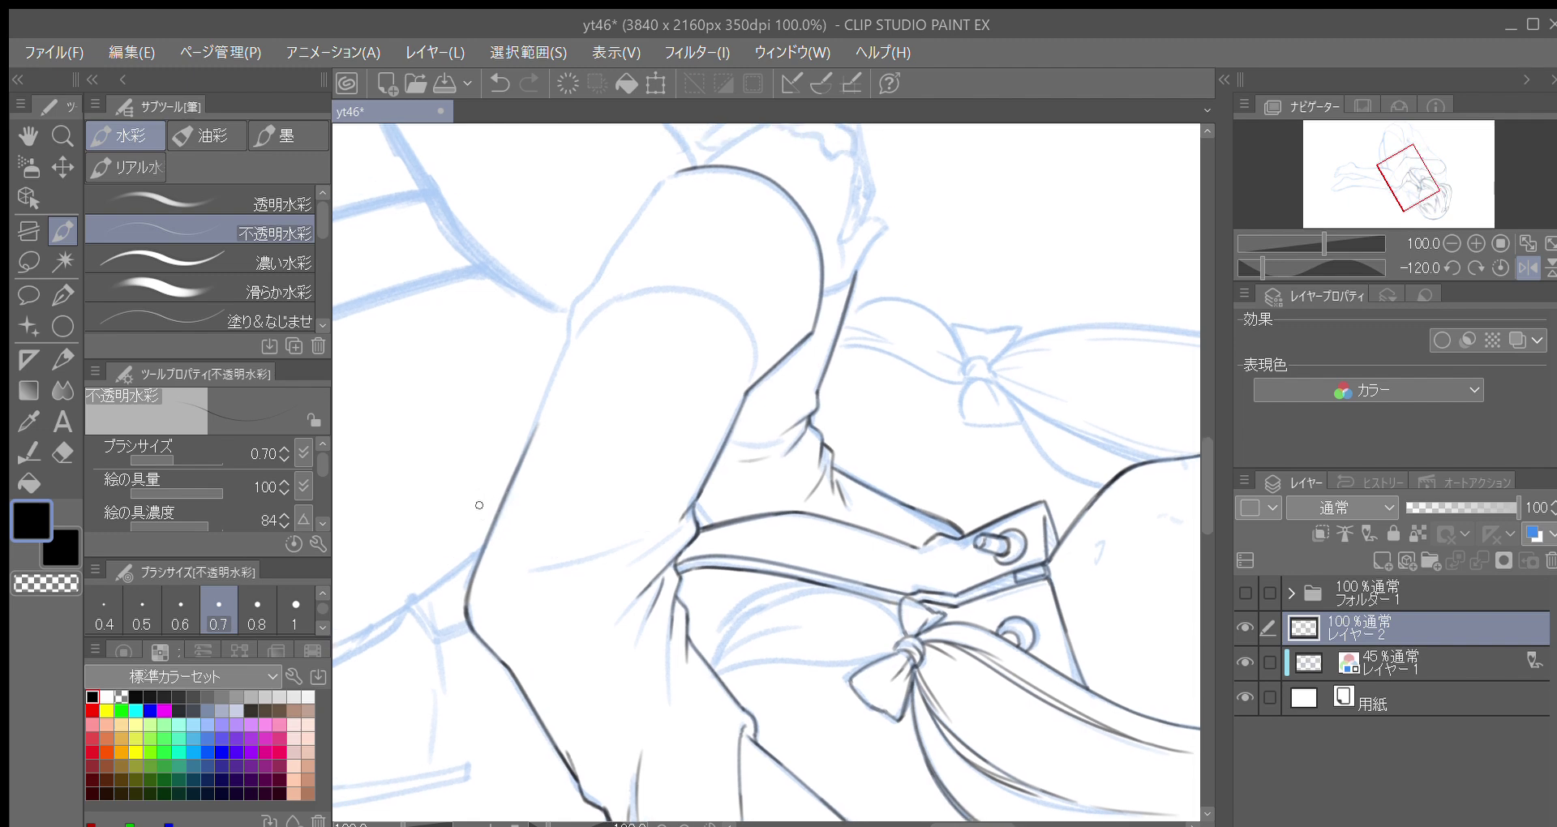
pyautogui.moveTo(479, 501); pyautogui.dragTo(471, 521)
pyautogui.moveTo(458, 637); pyautogui.dragTo(562, 365)
pyautogui.moveTo(518, 463)
pyautogui.mouseDown()
pyautogui.moveTo(562, 365)
pyautogui.moveTo(529, 497)
pyautogui.mouseUp()
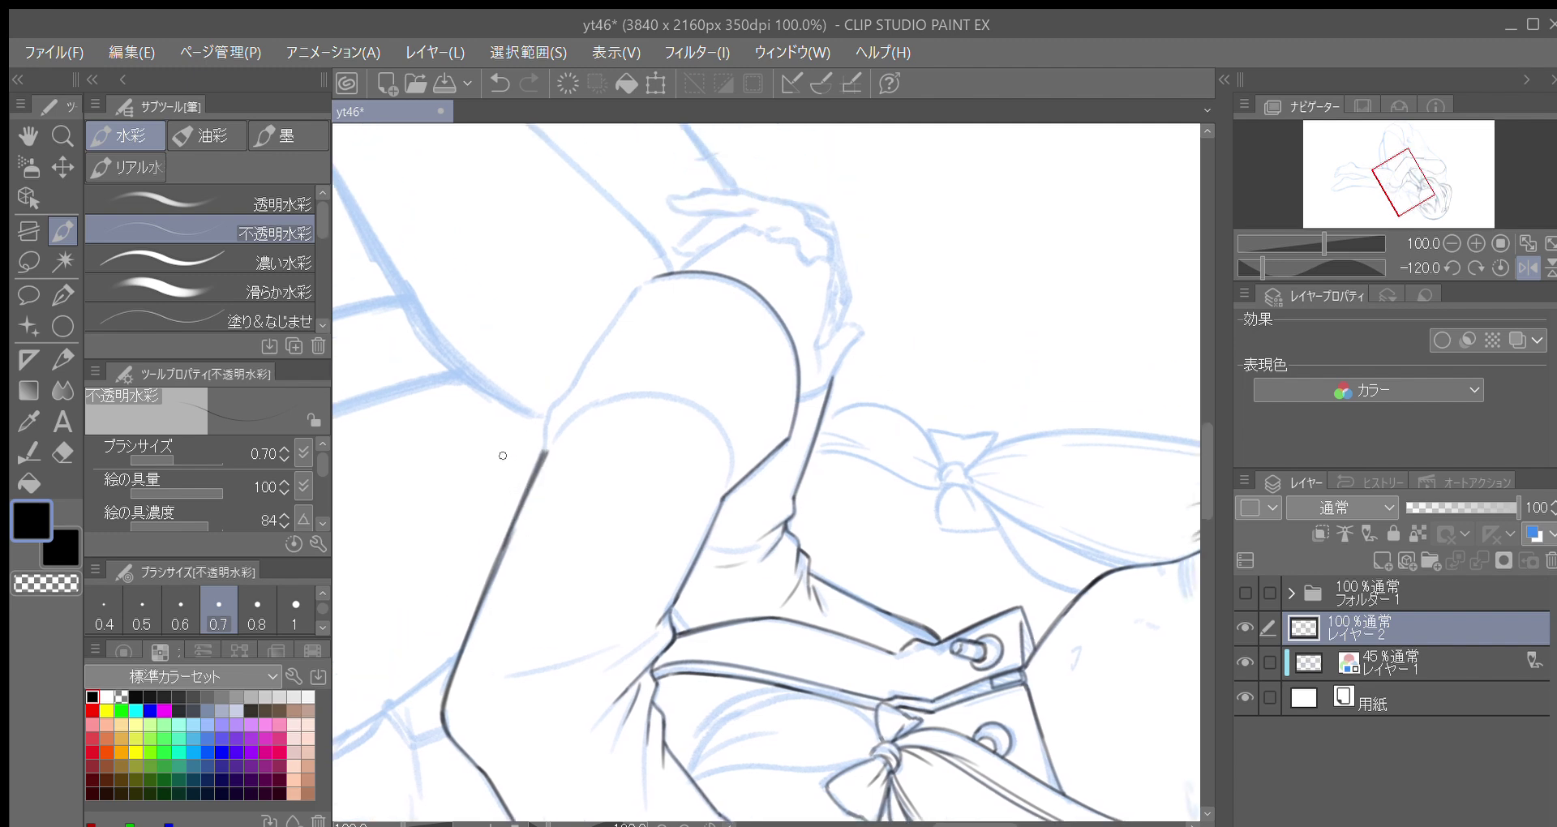
# Ink the small notch at the forearm's end and the straight edge beyond it up to the existing outer arc
pyautogui.press('-')
pyautogui.press('-')
pyautogui.moveTo(566, 561); pyautogui.dragTo(555, 495)
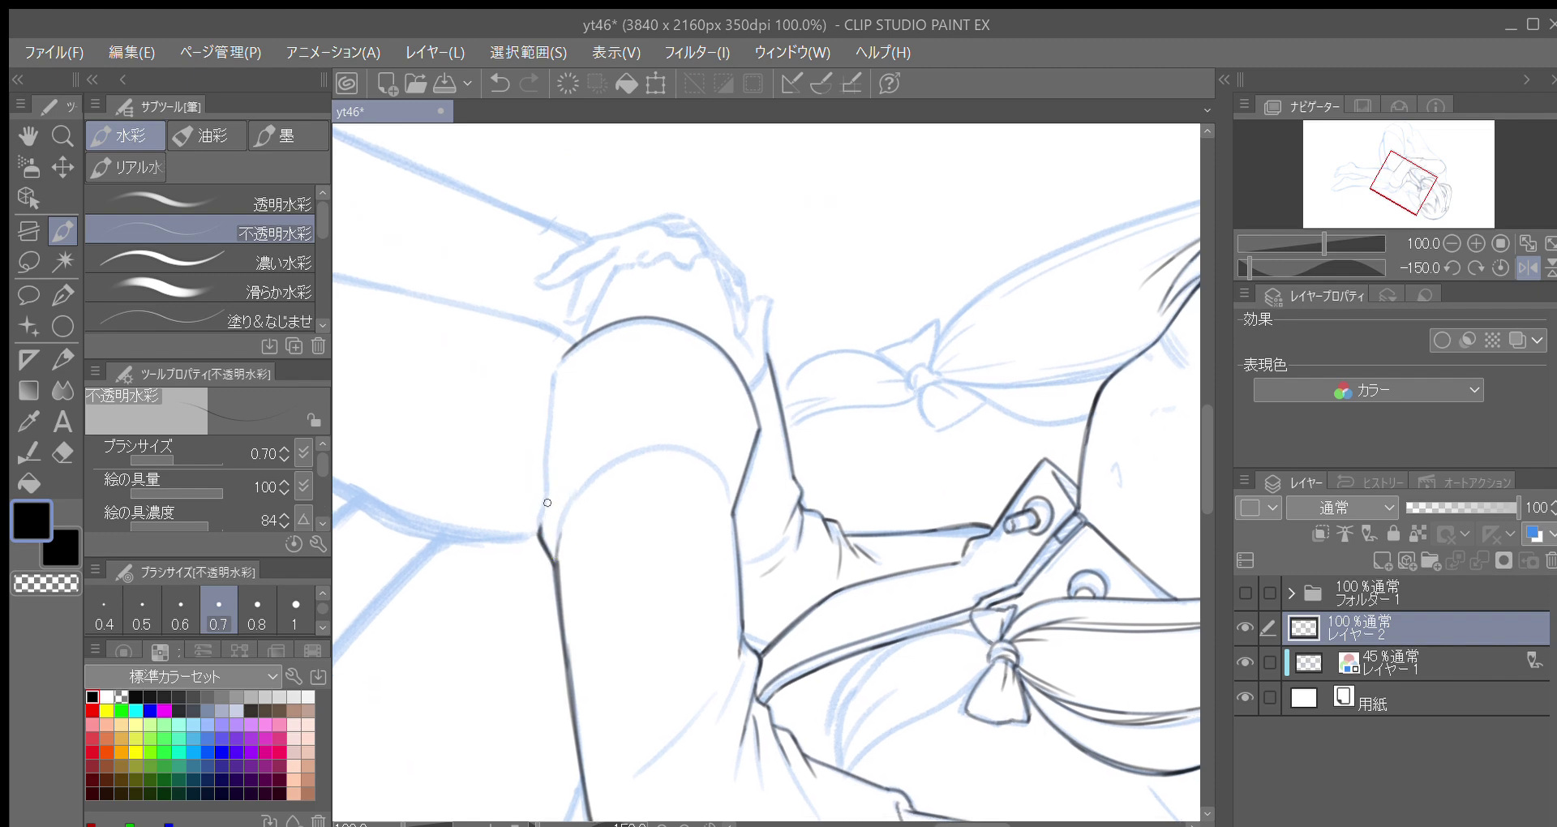
pyautogui.moveTo(541, 522); pyautogui.dragTo(568, 354)
pyautogui.moveTo(710, 531); pyautogui.dragTo(703, 470)
pyautogui.moveTo(550, 503); pyautogui.dragTo(574, 440)
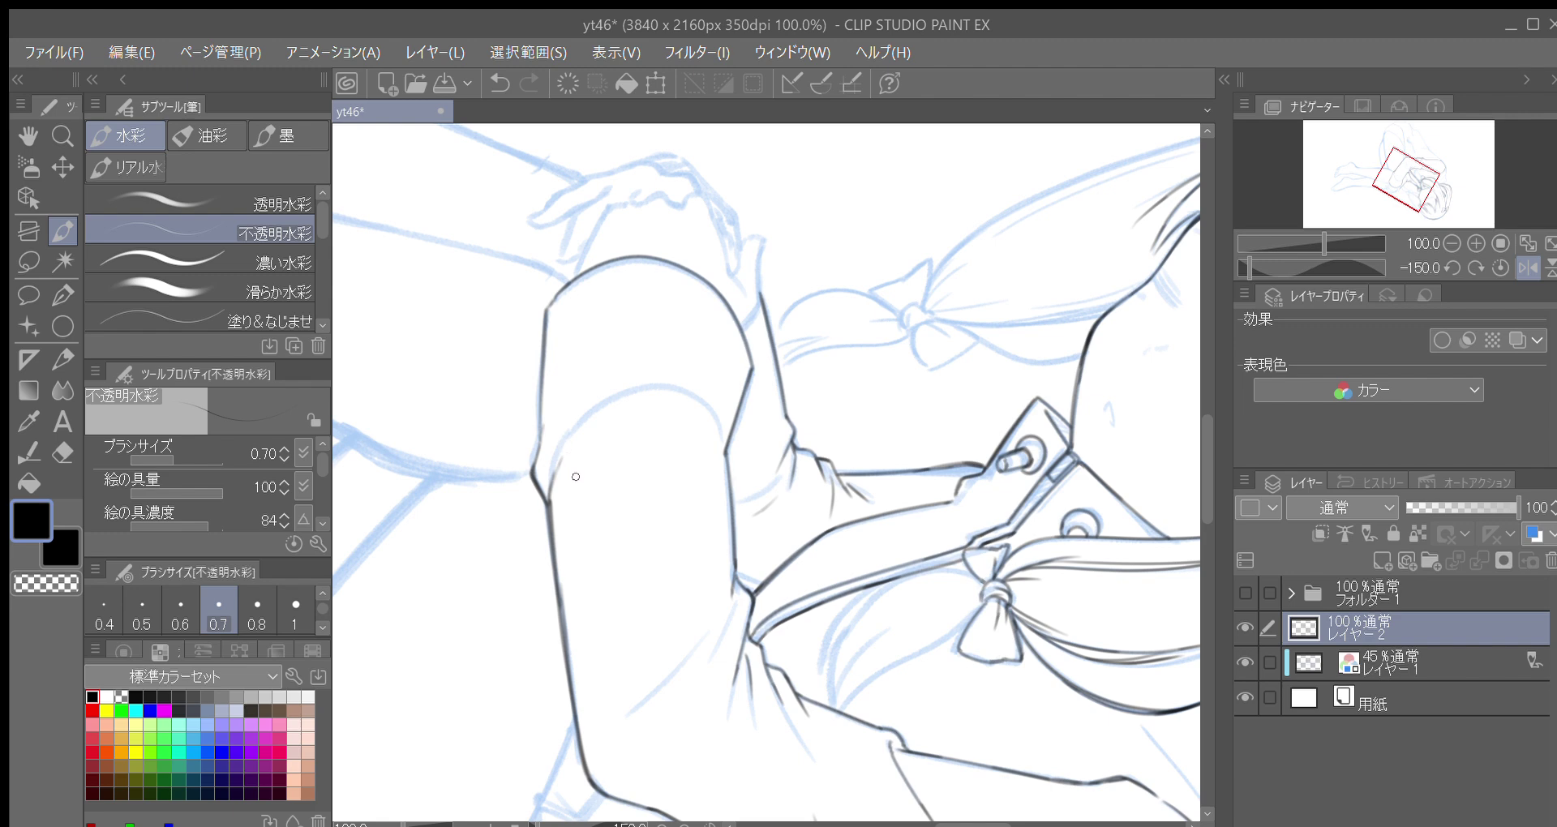
# Ink the inner curved line across the near sleeve's end and join it to the sleeve's upper edge
pyautogui.press('-')
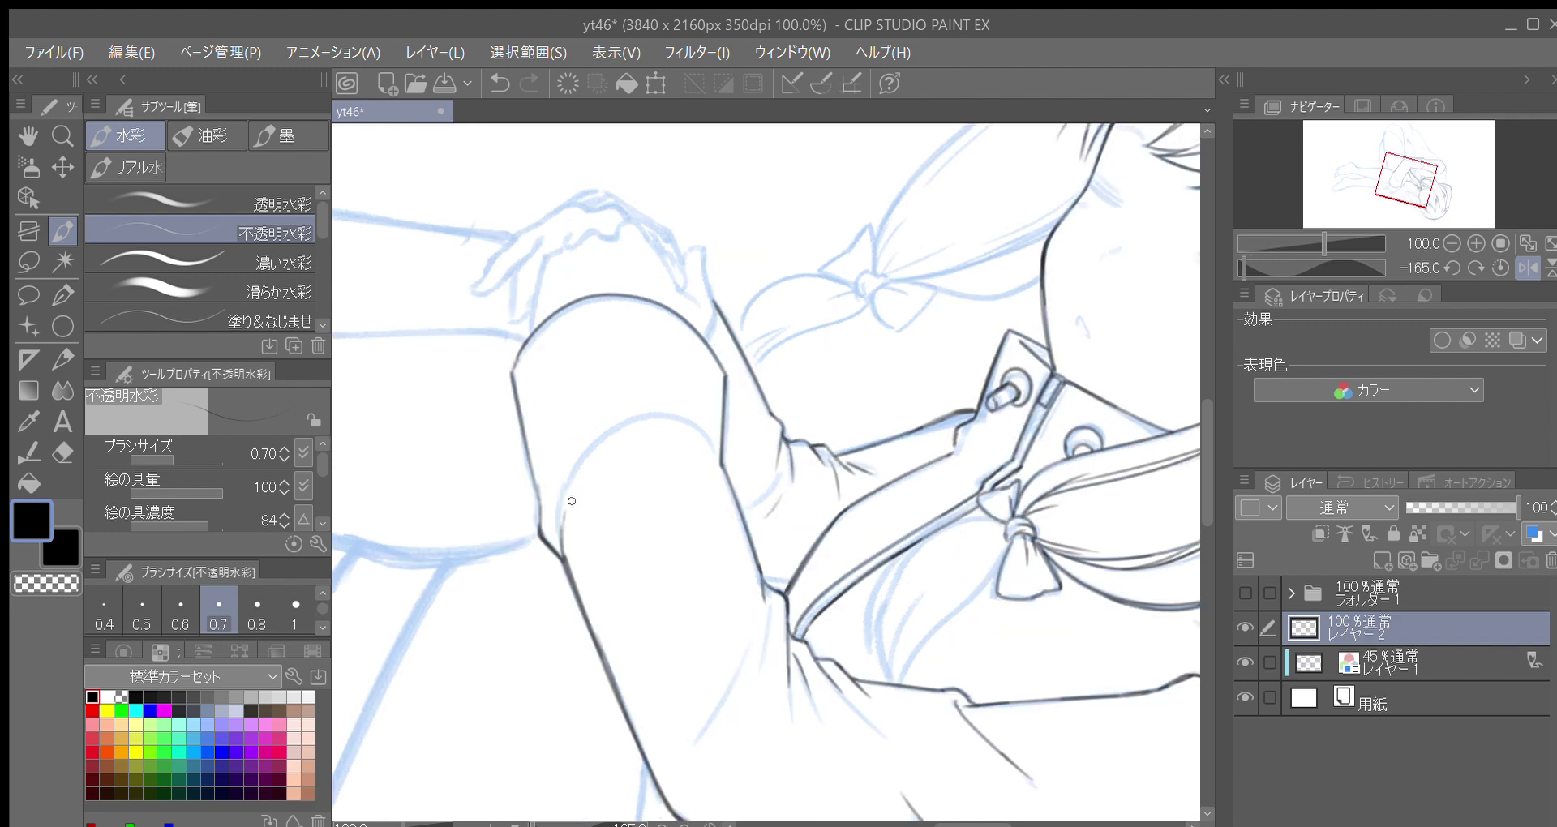
pyautogui.press('-')
pyautogui.press('-')
pyautogui.press('-')
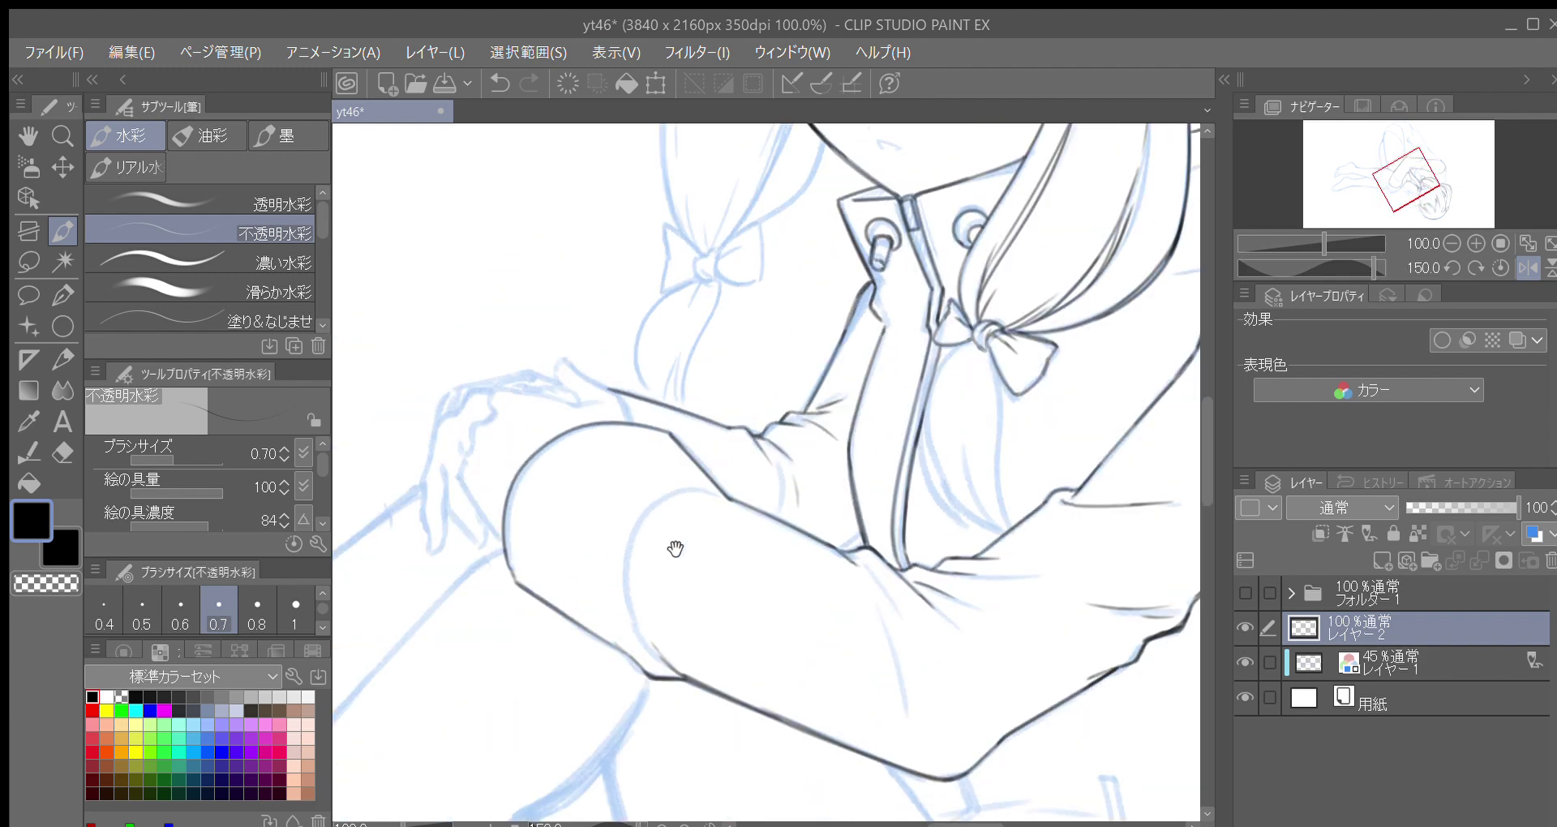
pyautogui.moveTo(623, 606)
pyautogui.mouseDown()
pyautogui.moveTo(596, 543)
pyautogui.moveTo(638, 446)
pyautogui.moveTo(693, 446)
pyautogui.mouseUp()
pyautogui.press('-')
pyautogui.press('-')
pyautogui.press('-')
pyautogui.press('-')
pyautogui.press('-')
pyautogui.press('-')
pyautogui.press('-')
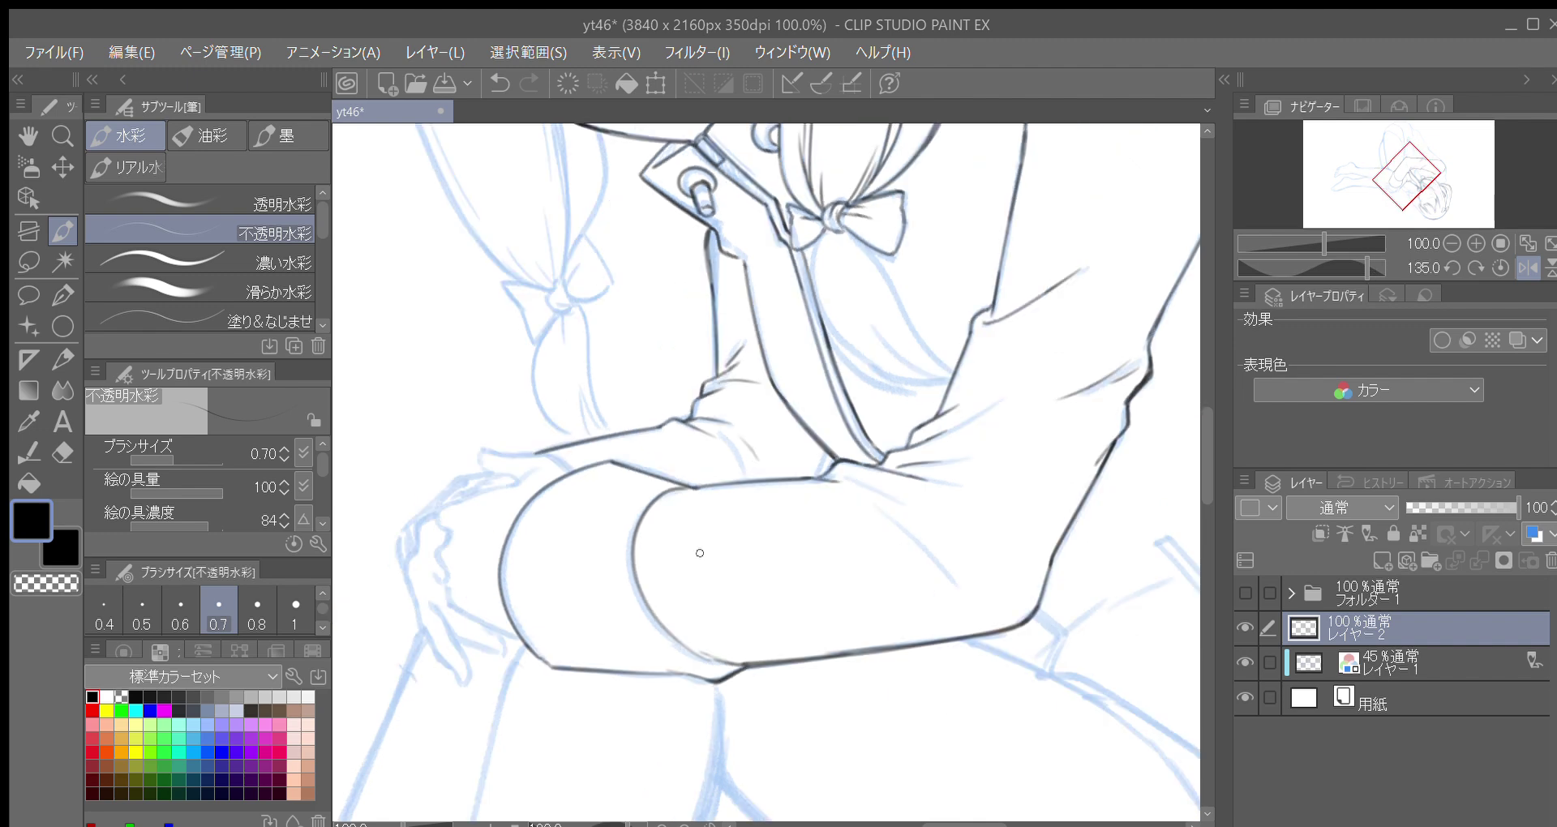
pyautogui.moveTo(784, 594); pyautogui.dragTo(603, 585)
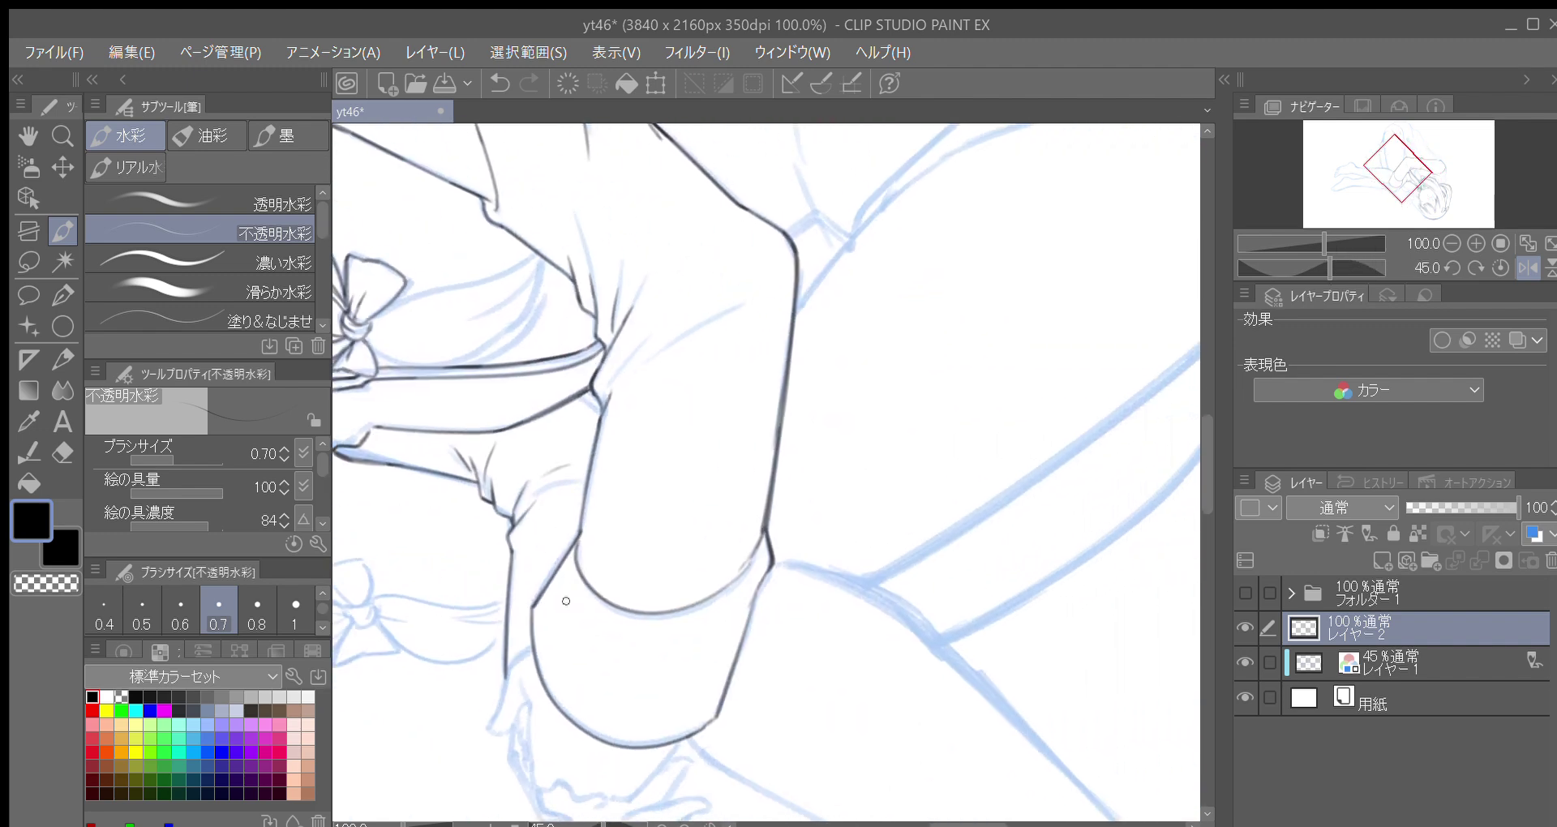
pyautogui.press('^')
pyautogui.moveTo(565, 533); pyautogui.dragTo(569, 494)
pyautogui.press('^')
# Ink the long curved crease running from the inner bend into the near forearm
pyautogui.press('-')
pyautogui.press('^')
pyautogui.moveTo(760, 383)
pyautogui.mouseDown()
pyautogui.moveTo(756, 479)
pyautogui.moveTo(773, 395)
pyautogui.mouseUp()
pyautogui.press('-')
pyautogui.press('-')
pyautogui.press('-')
pyautogui.press('^')
pyautogui.press('^')
pyautogui.press('^')
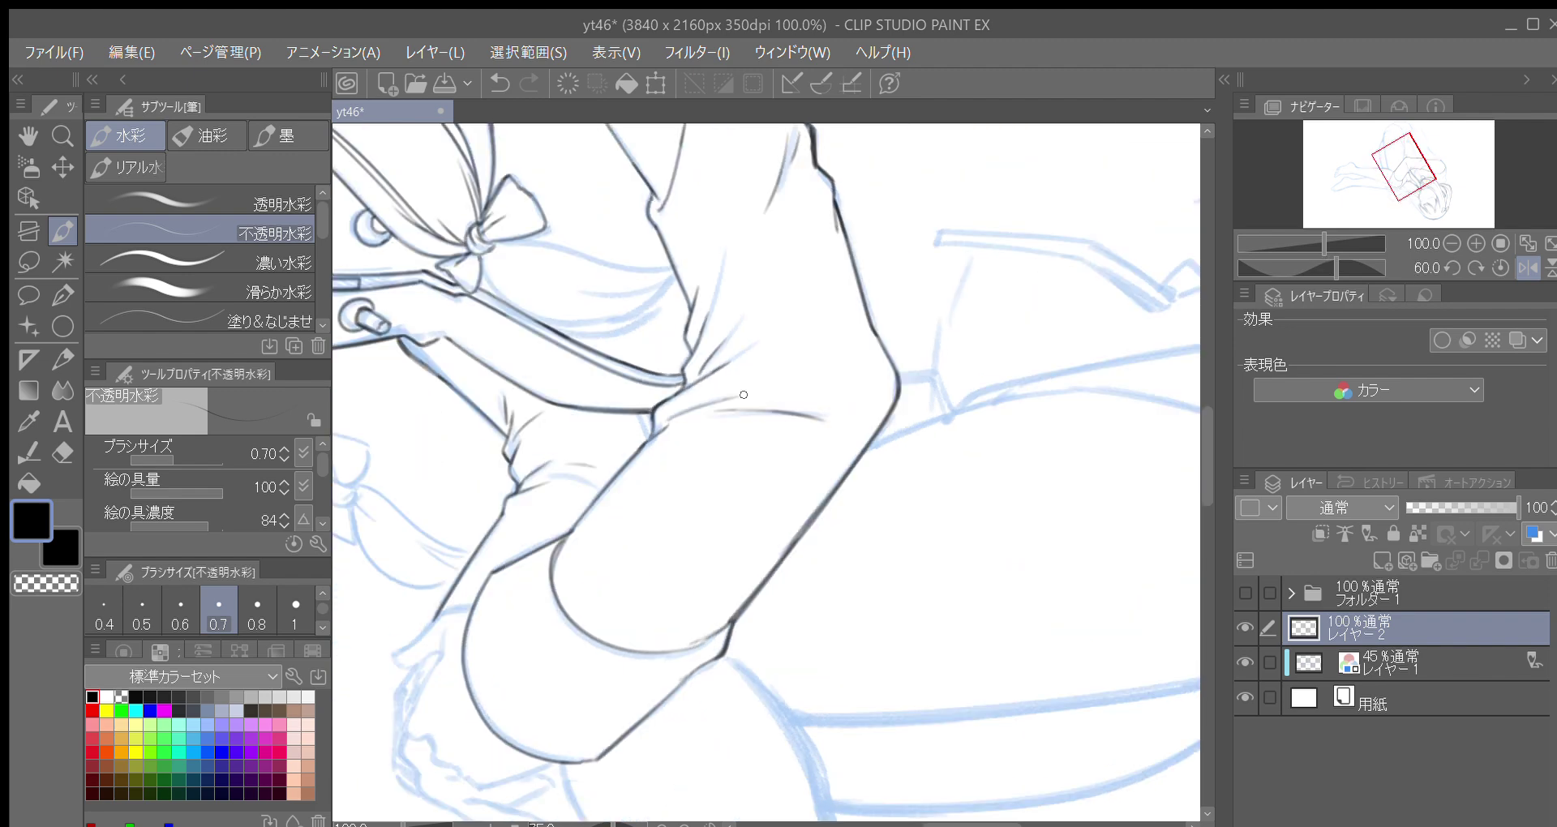
pyautogui.moveTo(699, 431); pyautogui.dragTo(685, 487)
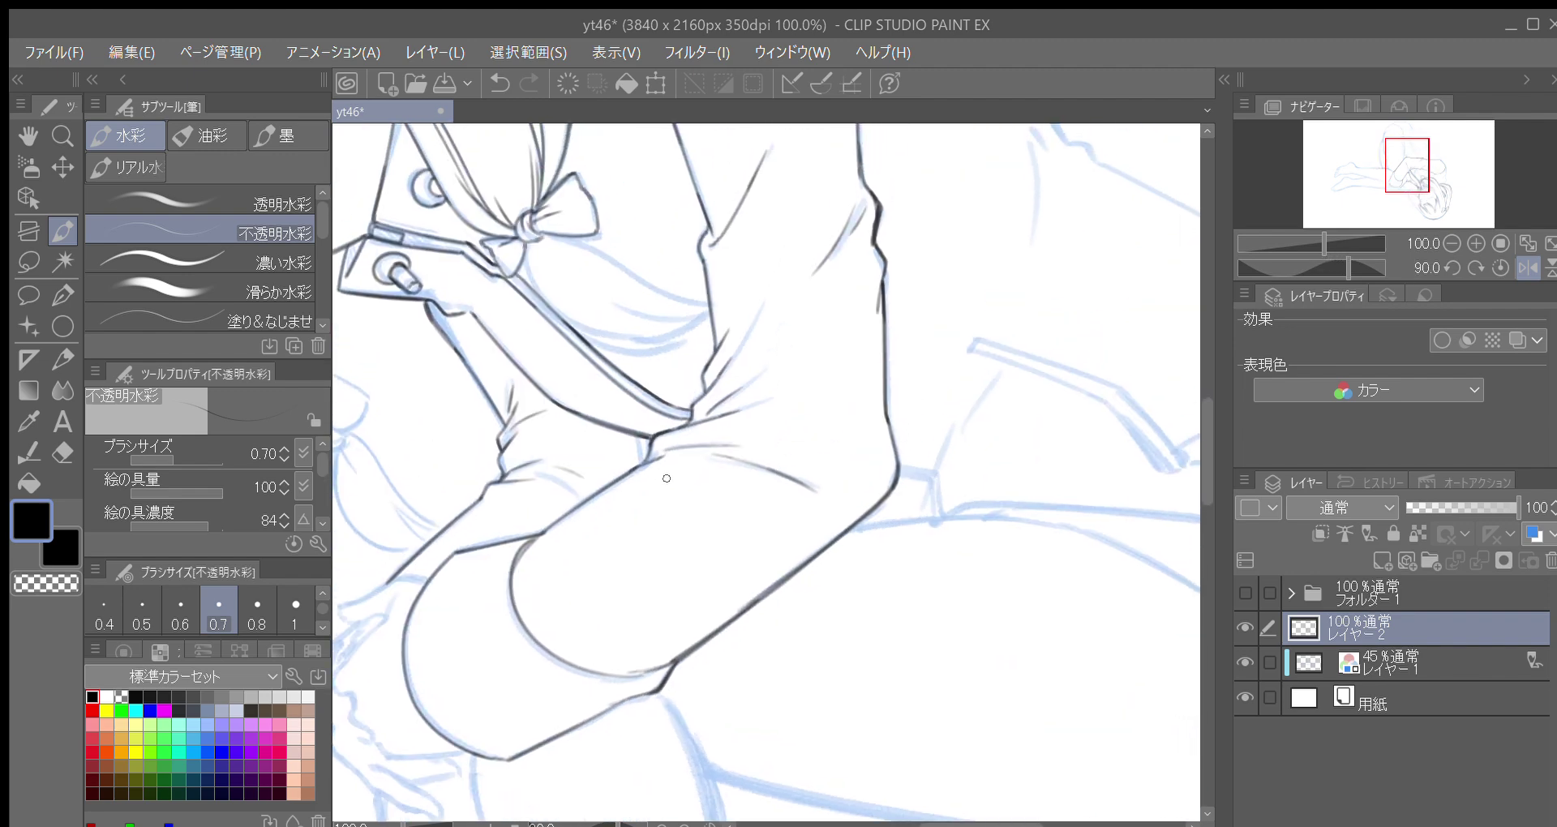
pyautogui.press('^')
pyautogui.press('^')
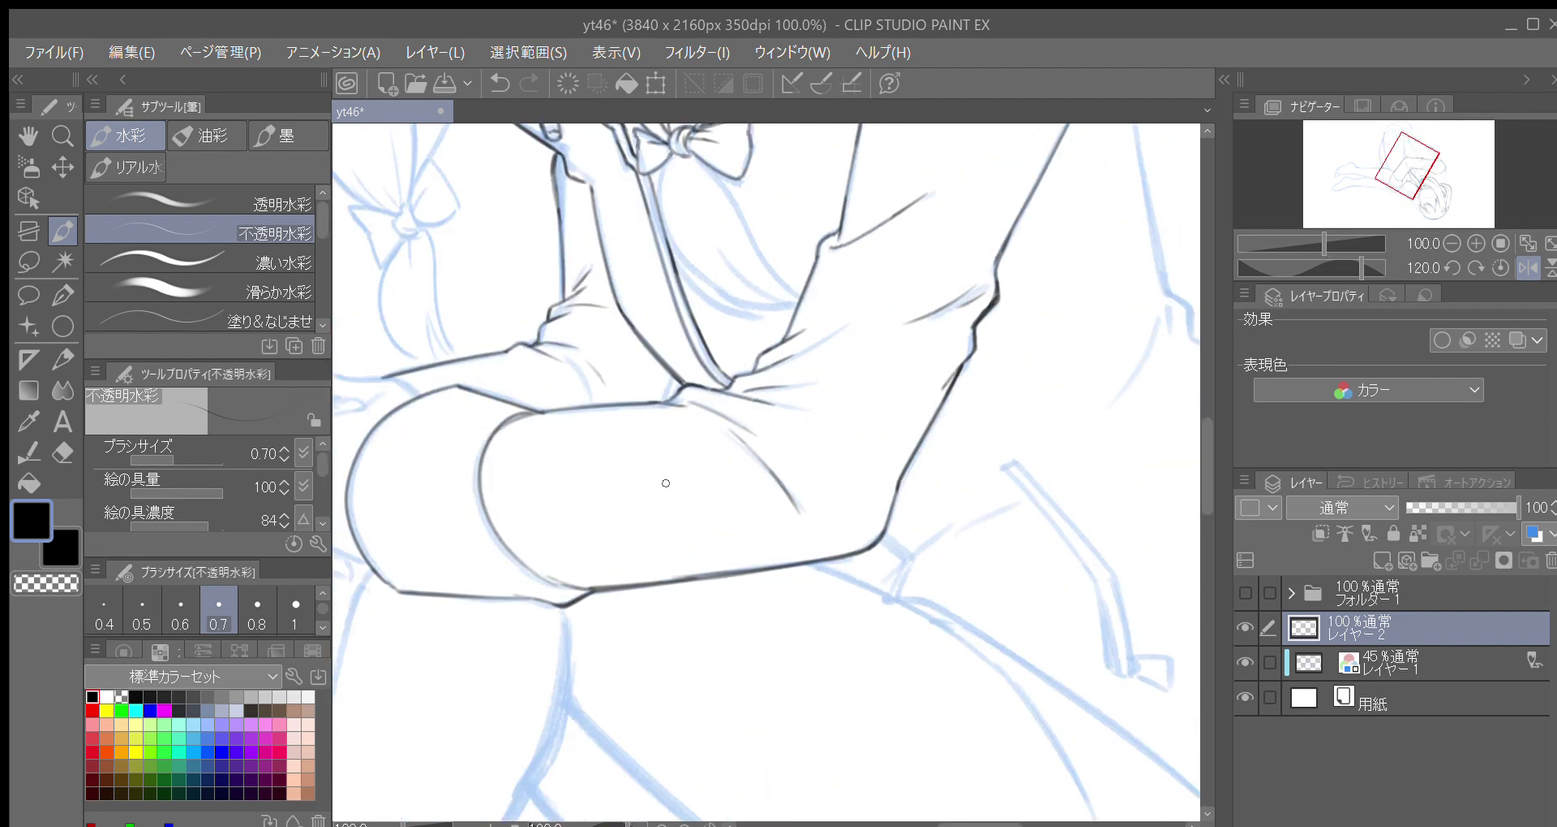
pyautogui.moveTo(708, 453); pyautogui.dragTo(679, 540)
pyautogui.moveTo(723, 419); pyautogui.dragTo(853, 569)
# Ink the short cuff edge at the far sleeve's wrist, beside the outer arc
pyautogui.press('^')
pyautogui.press('^')
pyautogui.press('^')
pyautogui.press('^')
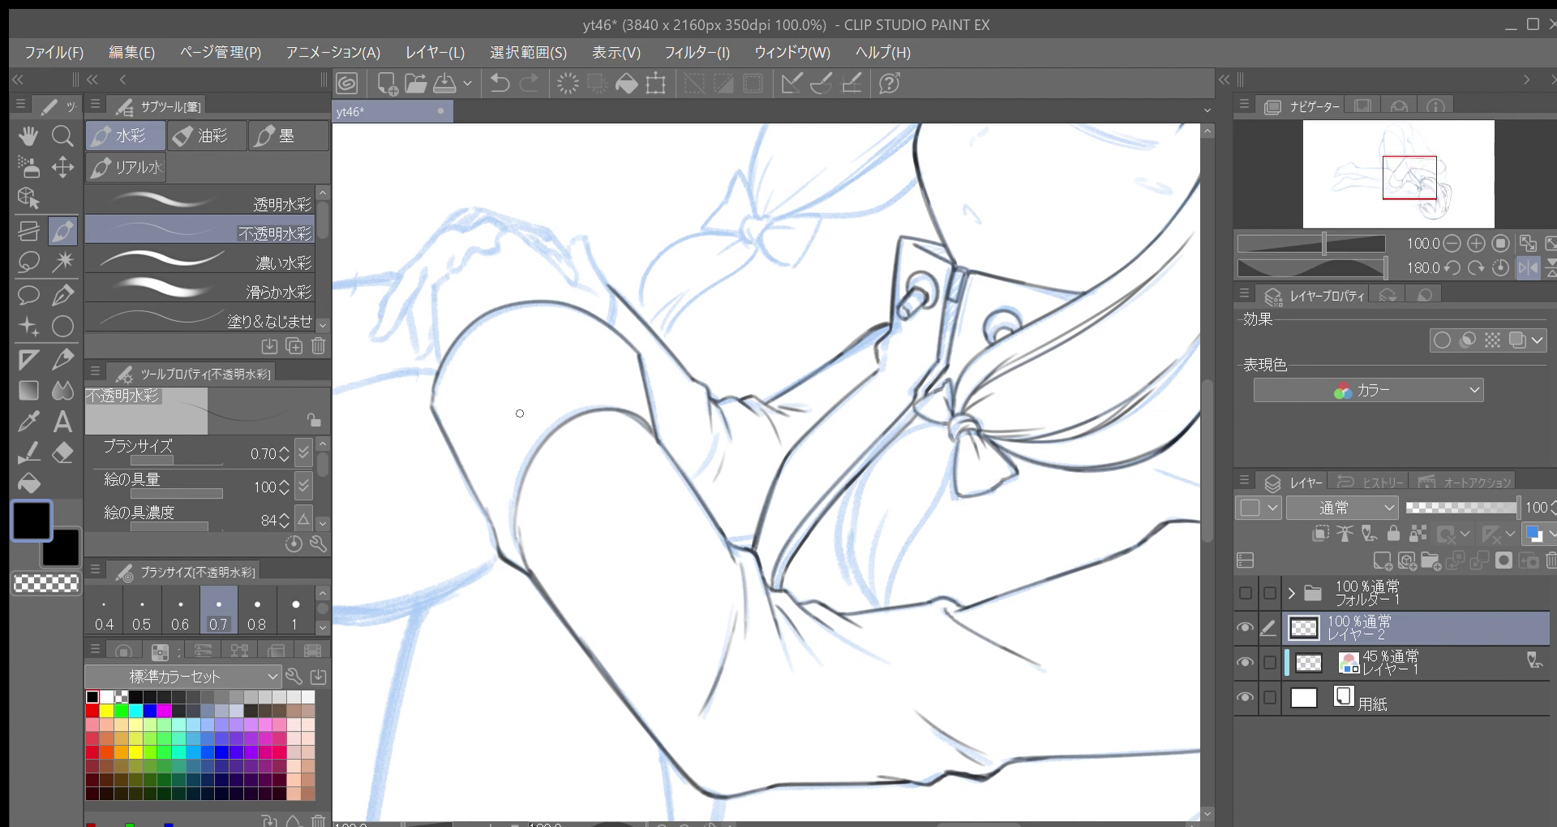
pyautogui.press('^')
pyautogui.press('^')
pyautogui.moveTo(662, 233); pyautogui.dragTo(593, 419)
pyautogui.press('-')
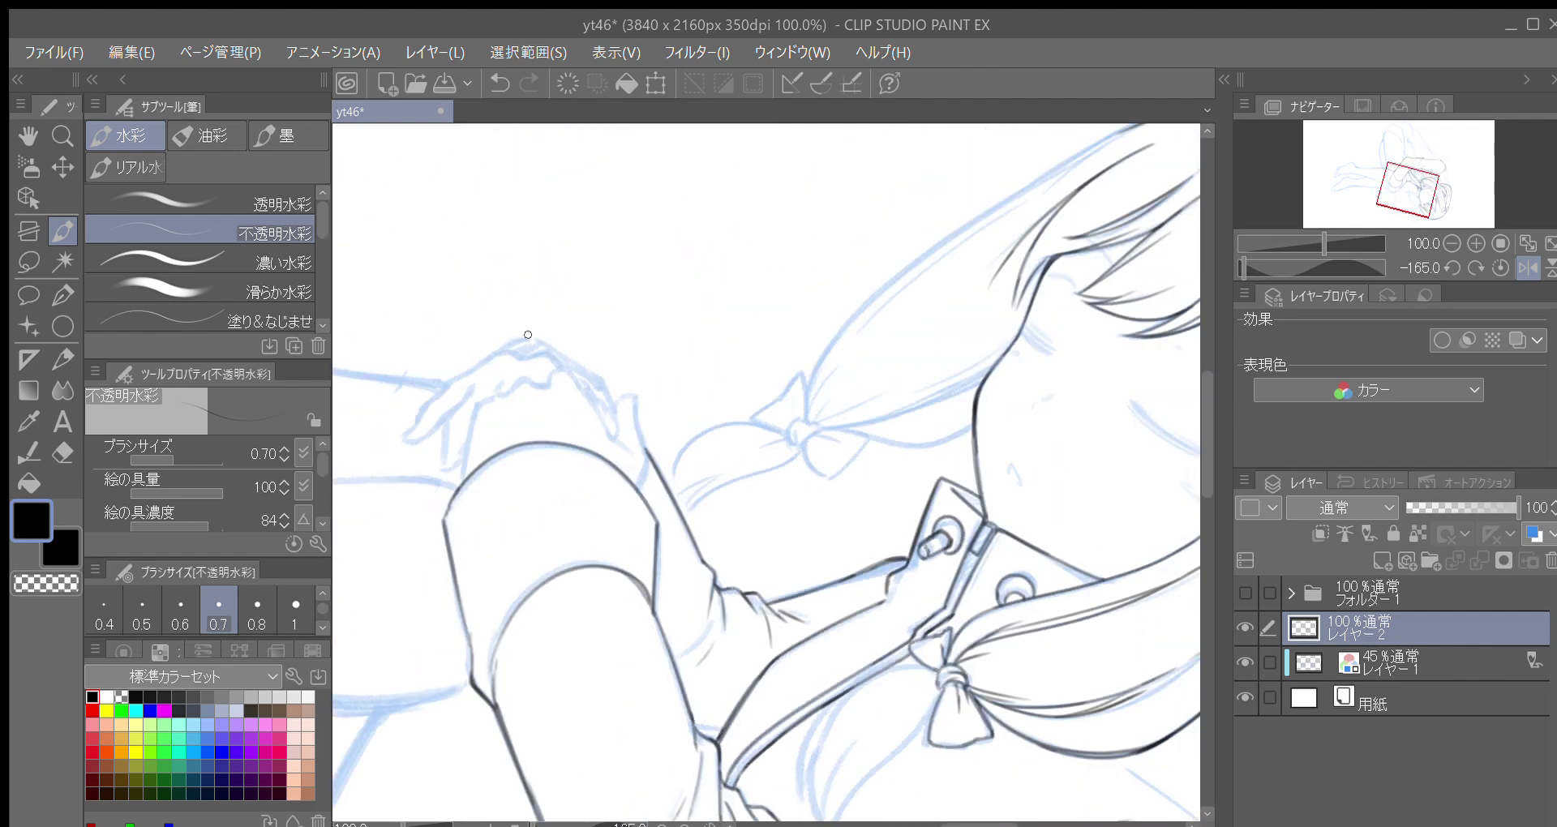
pyautogui.moveTo(638, 487)
pyautogui.mouseDown()
pyautogui.moveTo(647, 465)
pyautogui.moveTo(623, 498)
pyautogui.mouseUp()
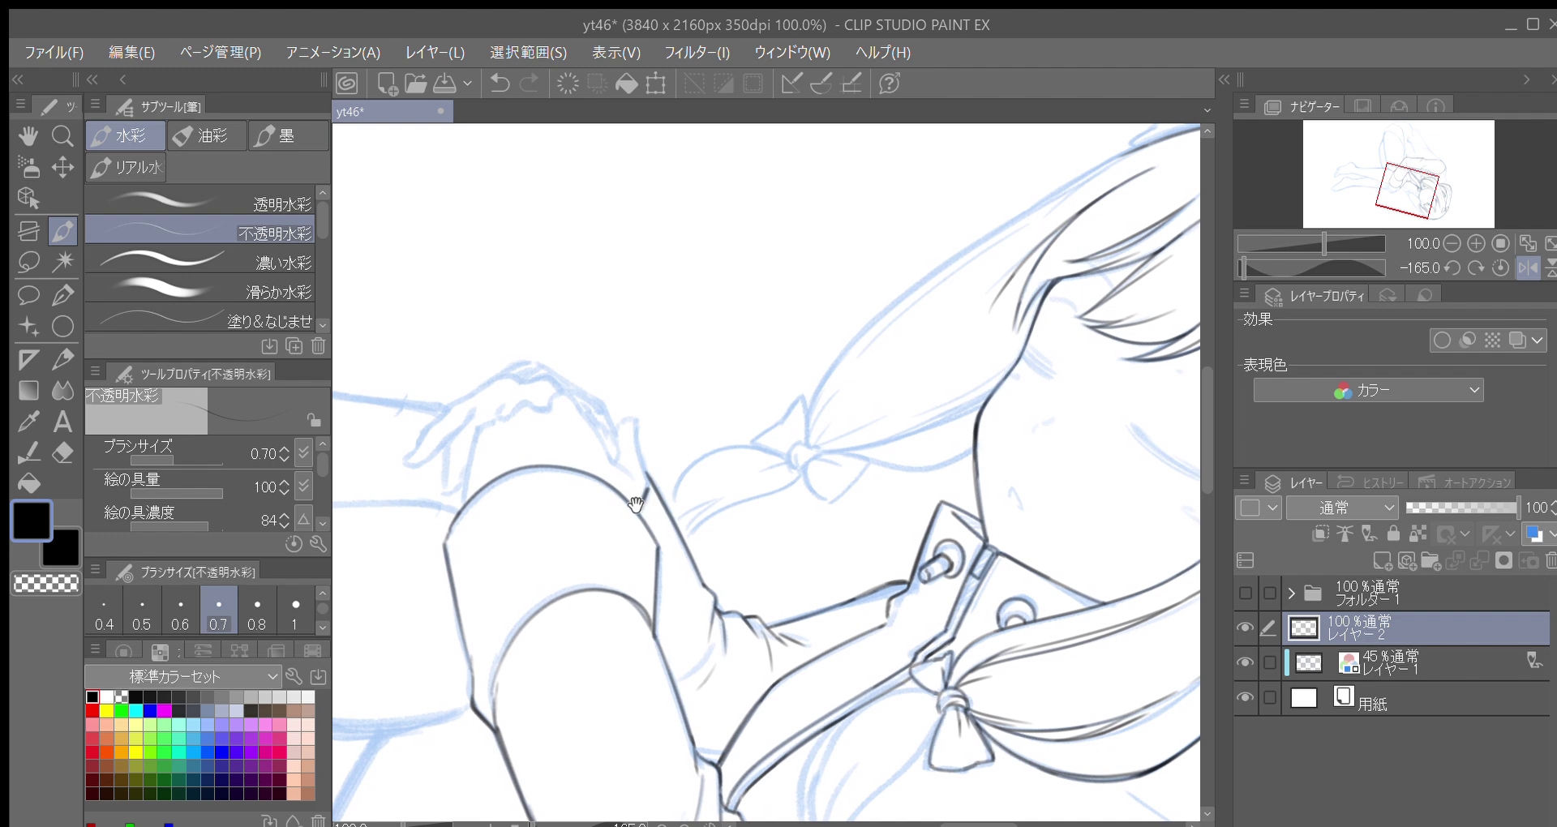
pyautogui.moveTo(623, 499); pyautogui.dragTo(638, 527)
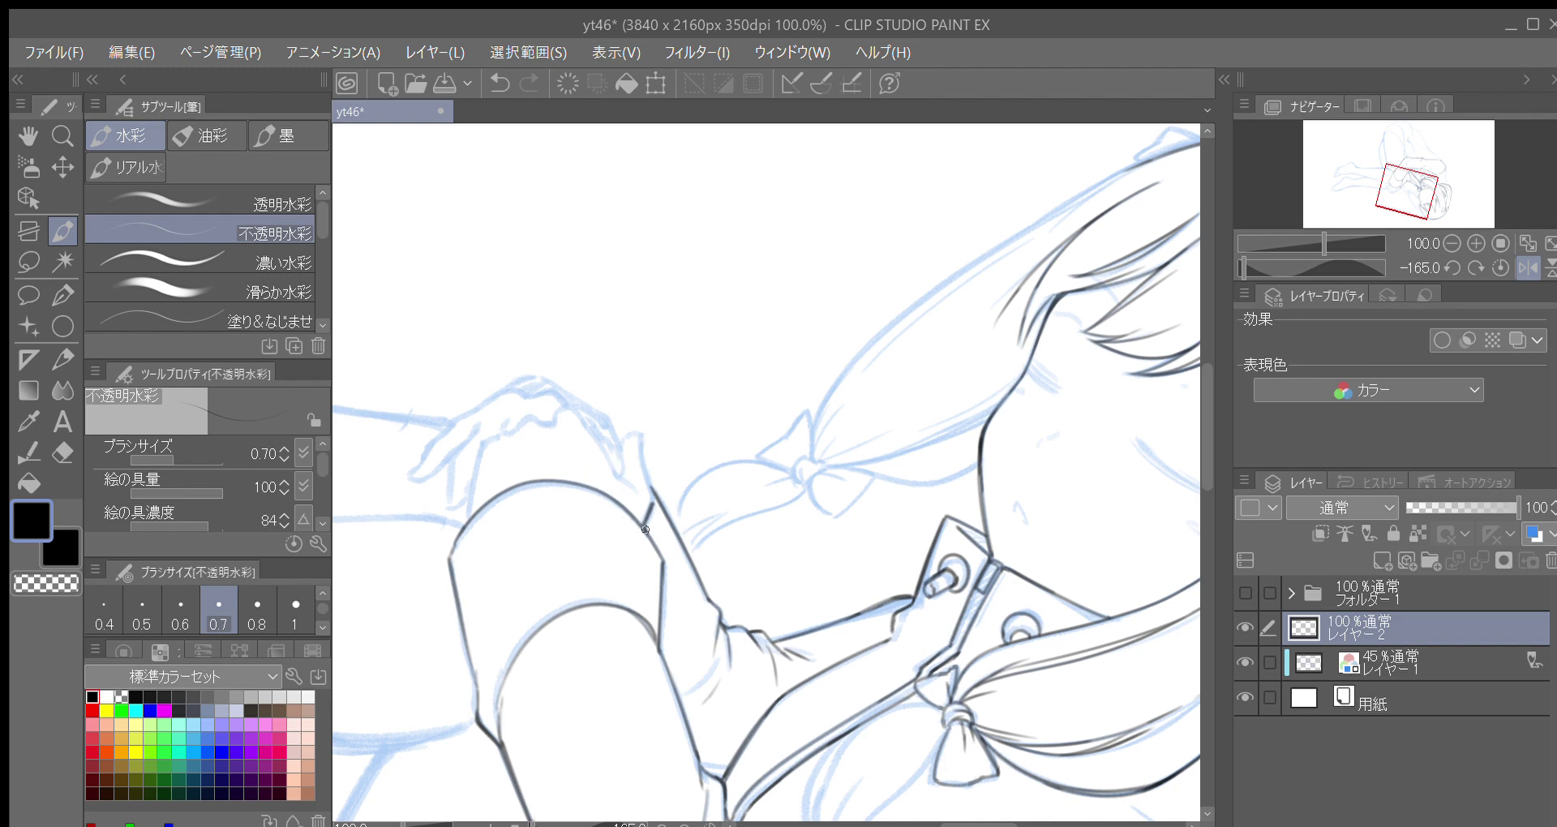
# Undo the last stroke and ink the far hand's thumb from the wrist around its tip
pyautogui.hotkey('ctrl', 'z')
pyautogui.moveTo(647, 517); pyautogui.dragTo(638, 427)
pyautogui.scroll(-2, 520, 499)
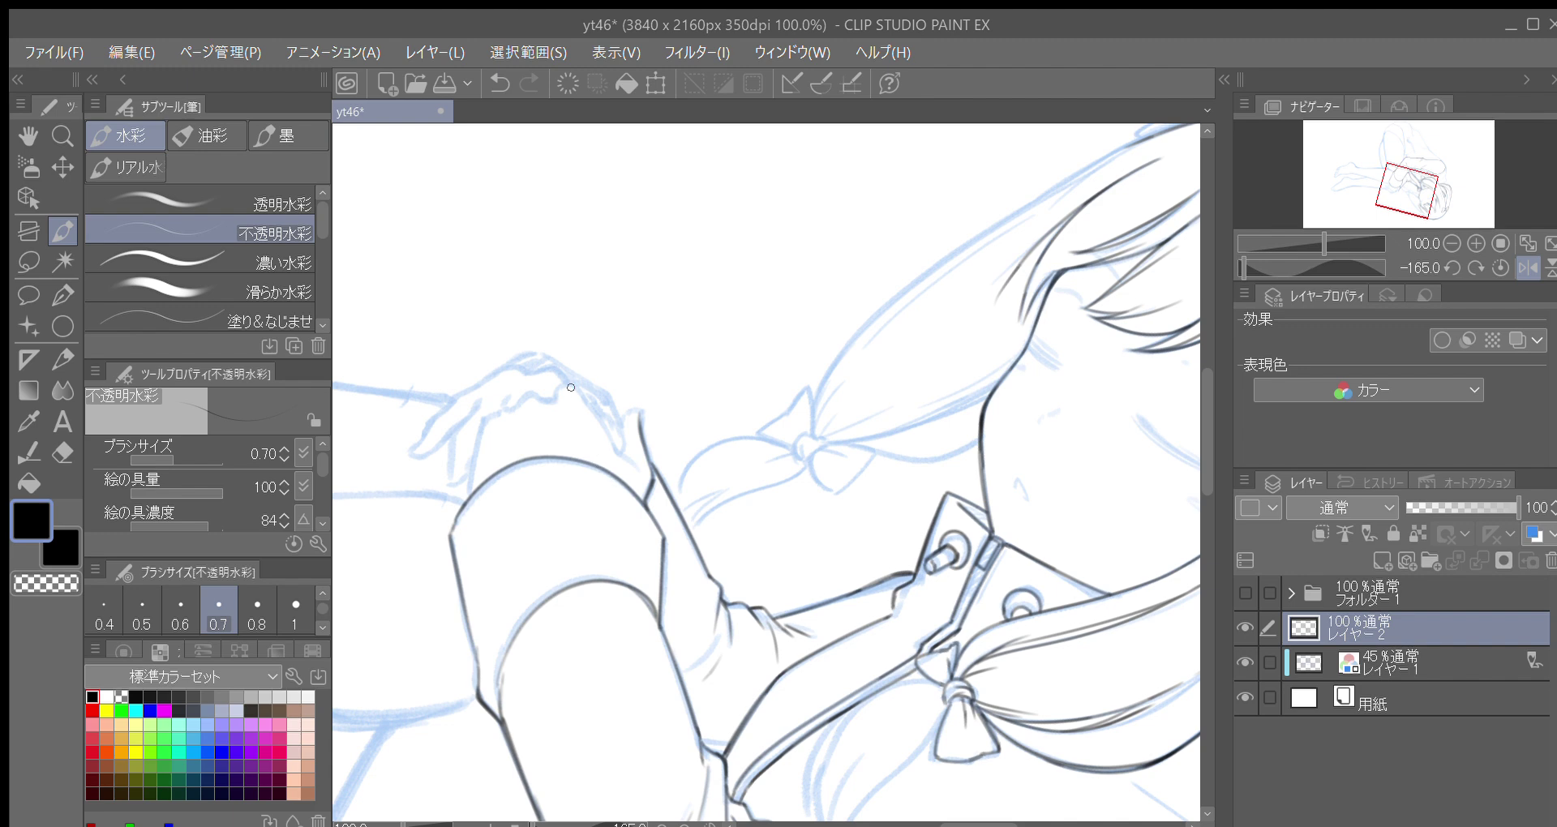
pyautogui.moveTo(640, 427)
pyautogui.mouseDown()
pyautogui.moveTo(639, 412)
pyautogui.moveTo(625, 420)
pyautogui.moveTo(620, 451)
pyautogui.mouseUp()
pyautogui.press('^')
pyautogui.press('^')
pyautogui.press('^')
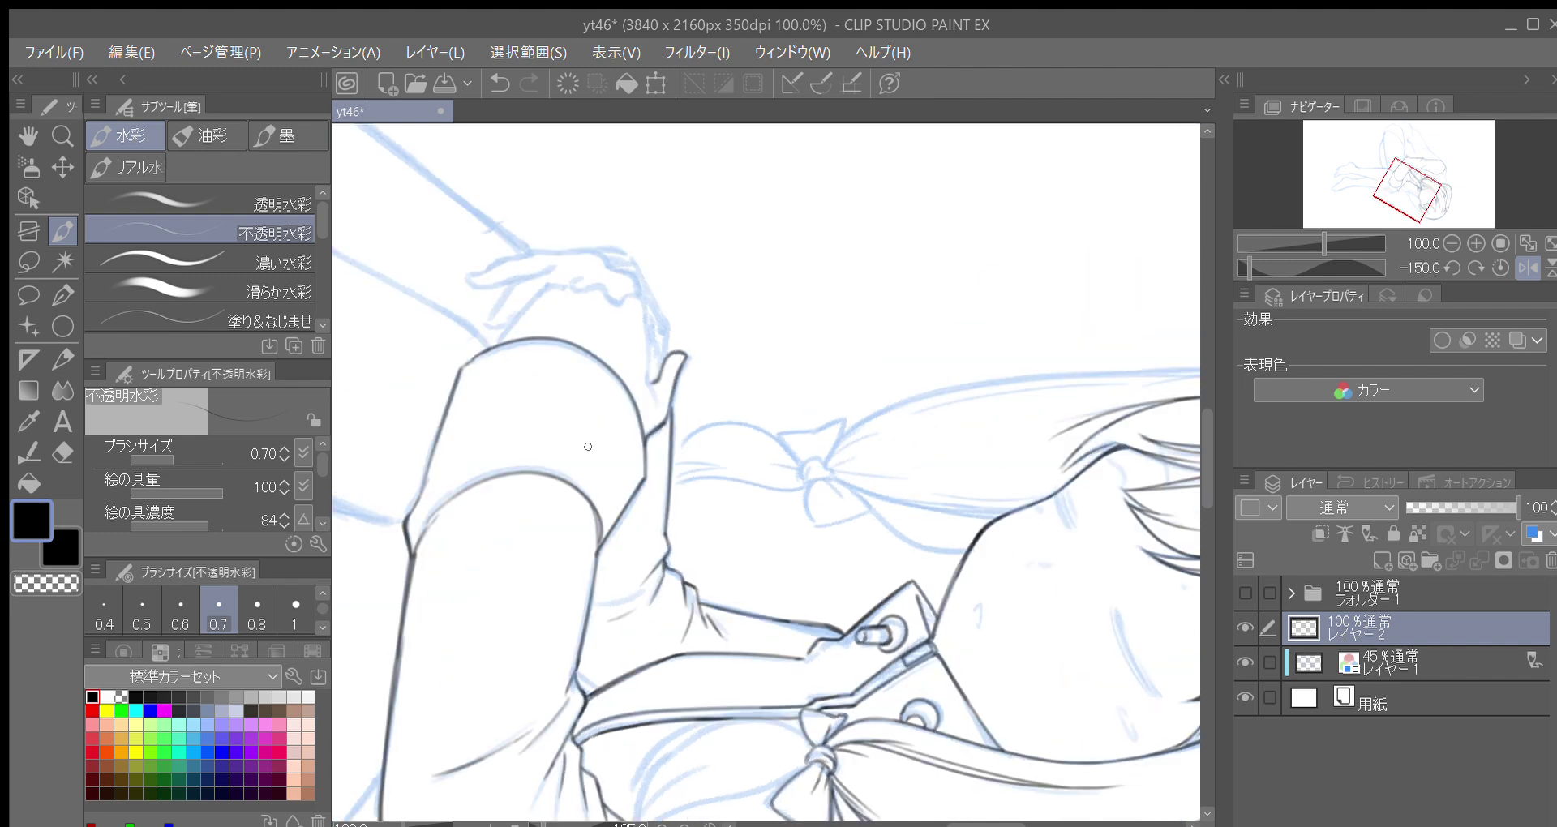
# Ink the far hand's edge from the base of the thumb toward the knuckles
pyautogui.press('^')
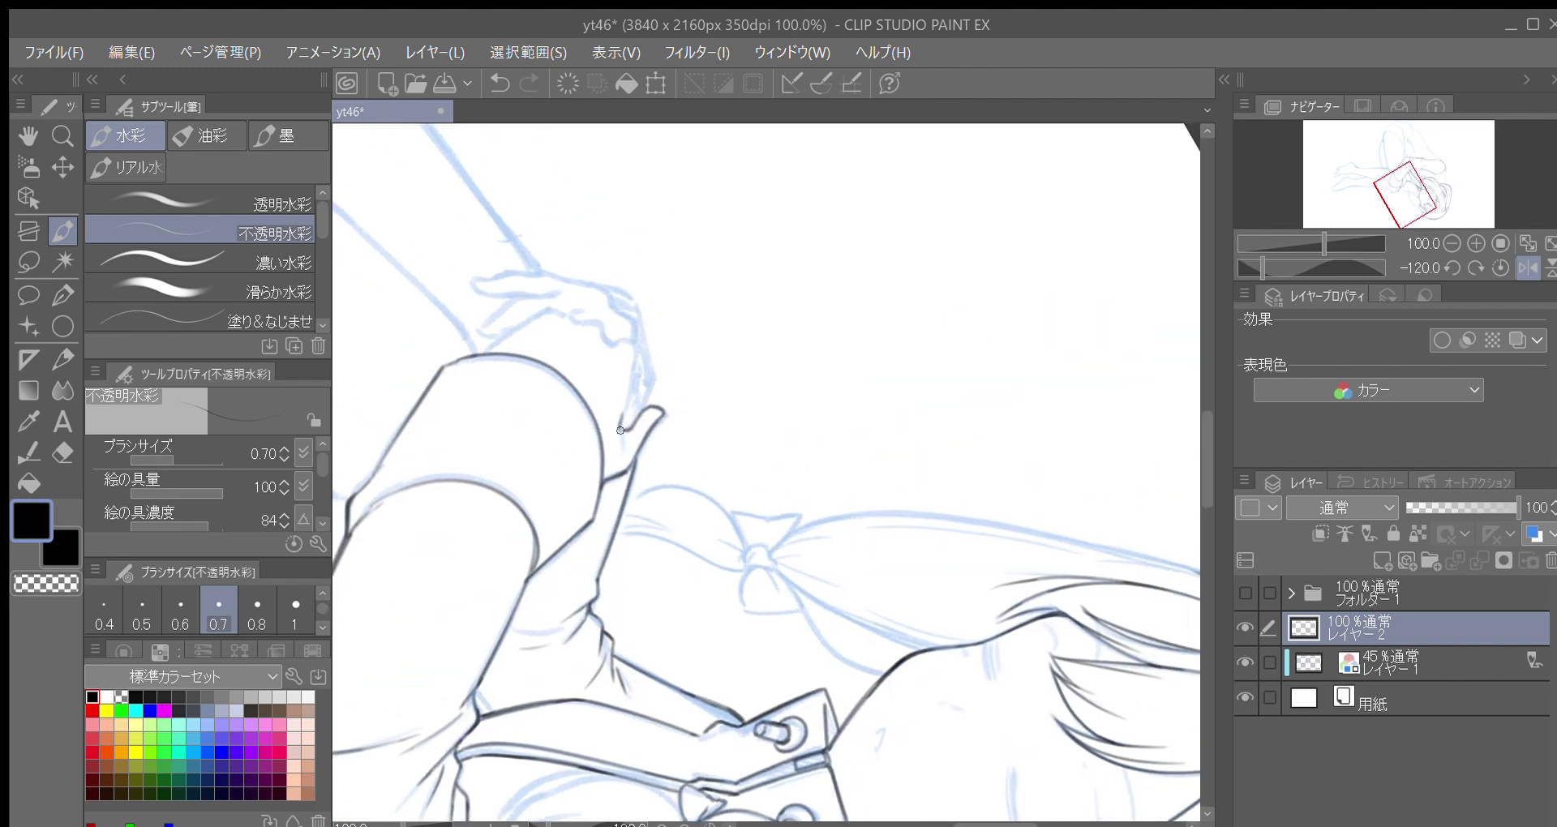
pyautogui.moveTo(621, 426); pyautogui.dragTo(635, 342)
pyautogui.press('-')
pyautogui.press('-')
pyautogui.press('-')
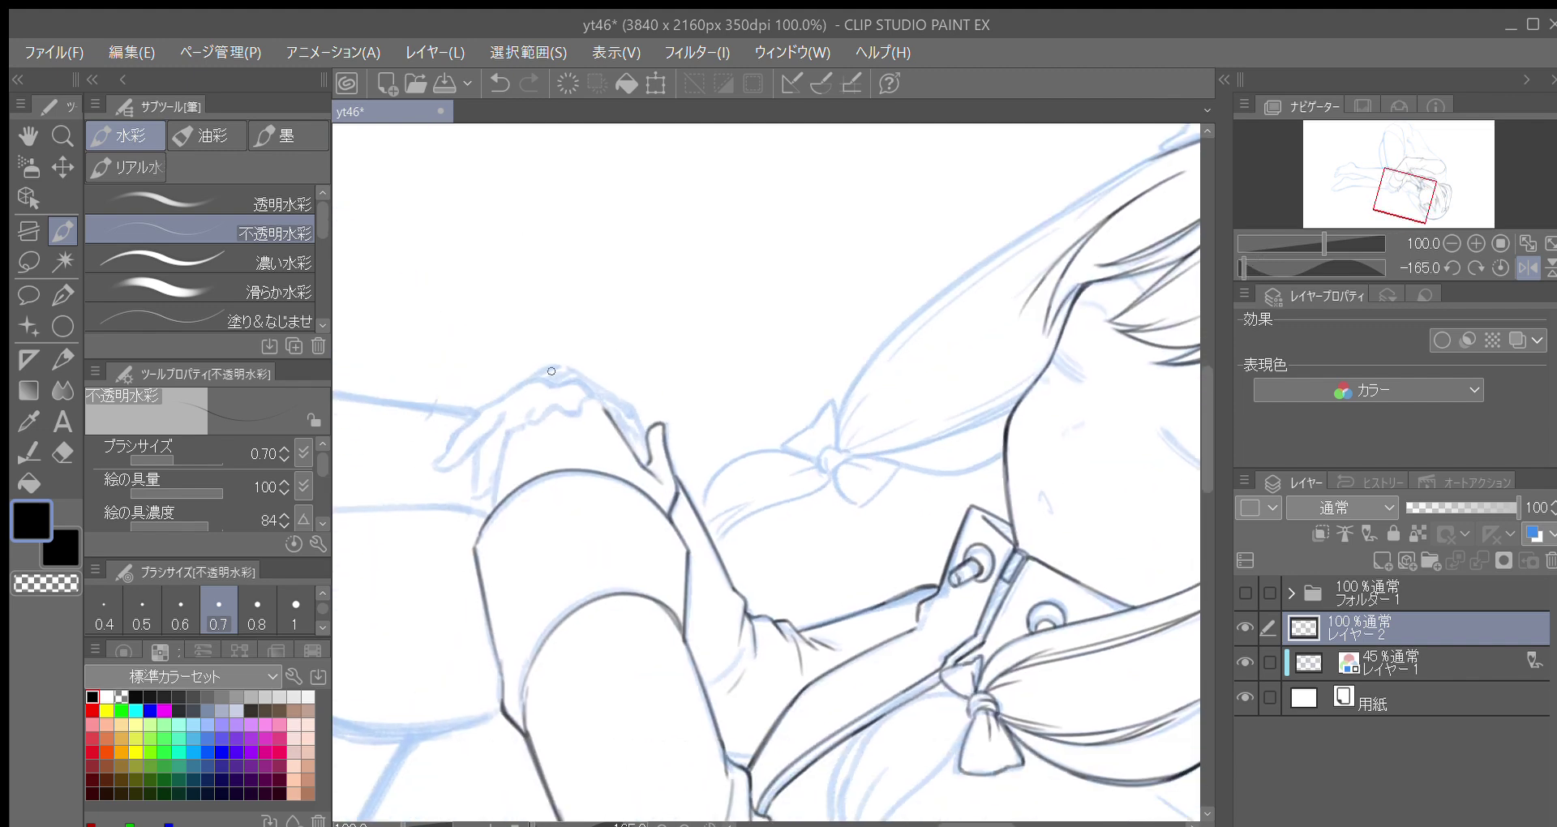
# Ink the wavy inner contour of the far hand's fingers and the line joining it to the rounded form beneath
pyautogui.moveTo(495, 509)
pyautogui.mouseDown()
pyautogui.moveTo(509, 436)
pyautogui.moveTo(527, 424)
pyautogui.moveTo(503, 447)
pyautogui.moveTo(603, 406)
pyautogui.mouseUp()
pyautogui.moveTo(495, 493); pyautogui.dragTo(474, 552)
pyautogui.moveTo(533, 472); pyautogui.dragTo(545, 399)
pyautogui.press('-')
pyautogui.press('-')
pyautogui.press('-')
pyautogui.press('-')
pyautogui.moveTo(771, 552); pyautogui.dragTo(766, 533)
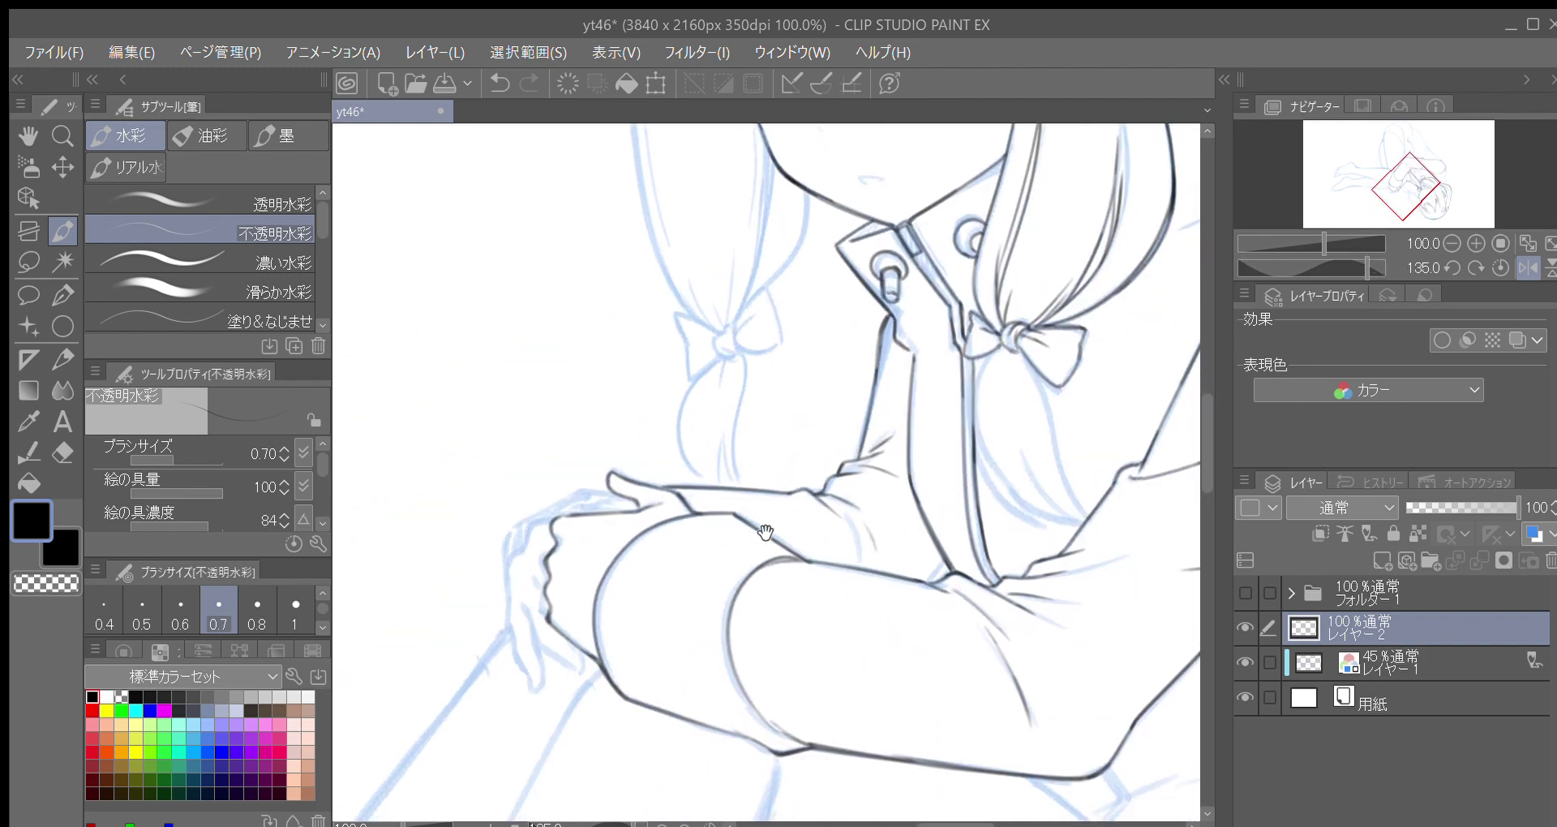
pyautogui.scroll(-2, 618, 503)
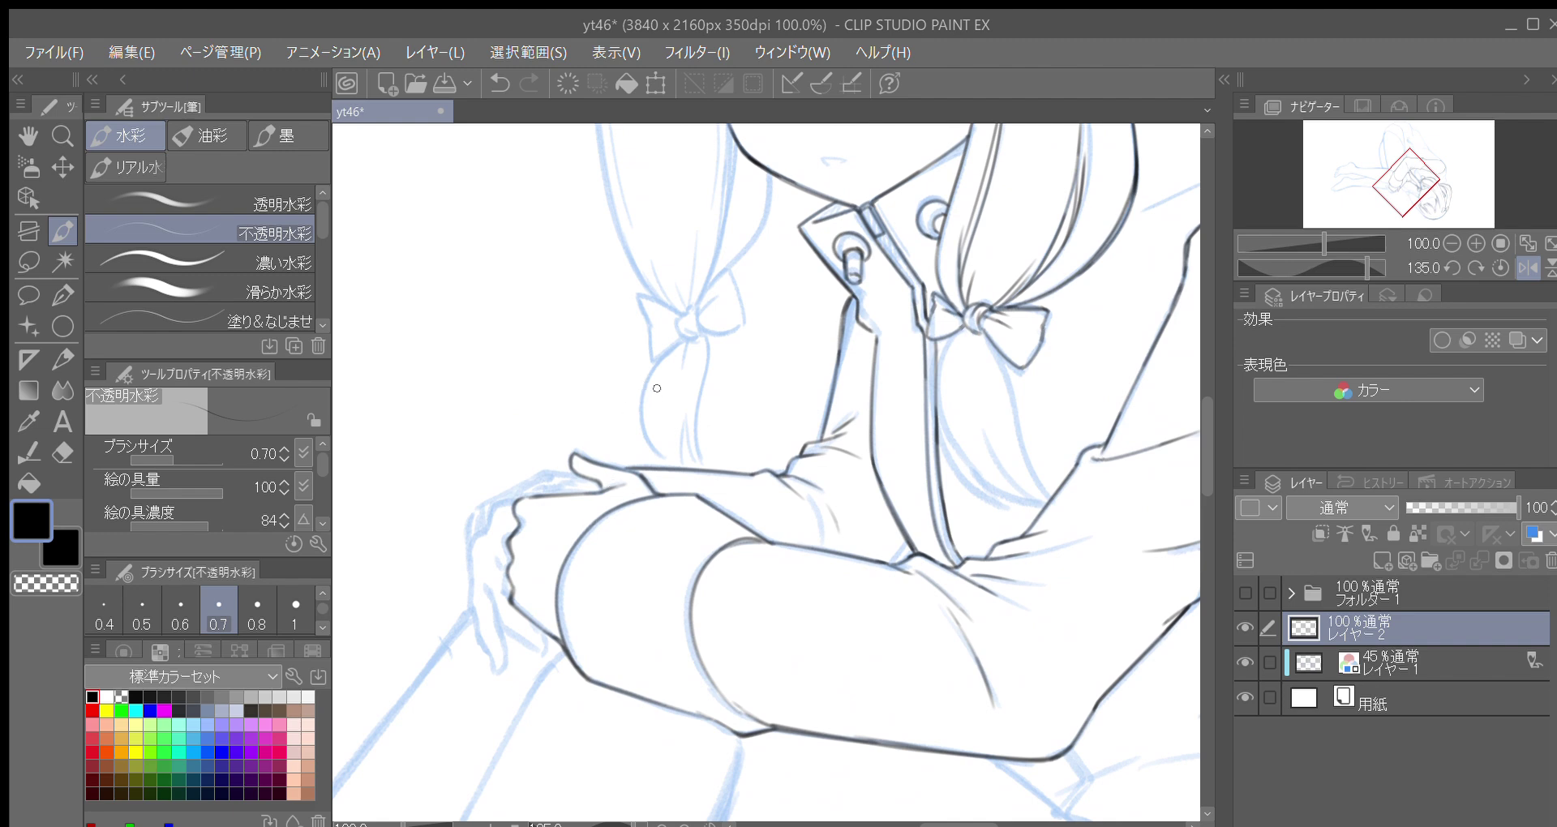
# Ink the back of the far hand from the thumb toward the knuckles
pyautogui.press('-')
pyautogui.press('-')
pyautogui.press('-')
pyautogui.press('-')
pyautogui.moveTo(754, 598); pyautogui.dragTo(693, 463)
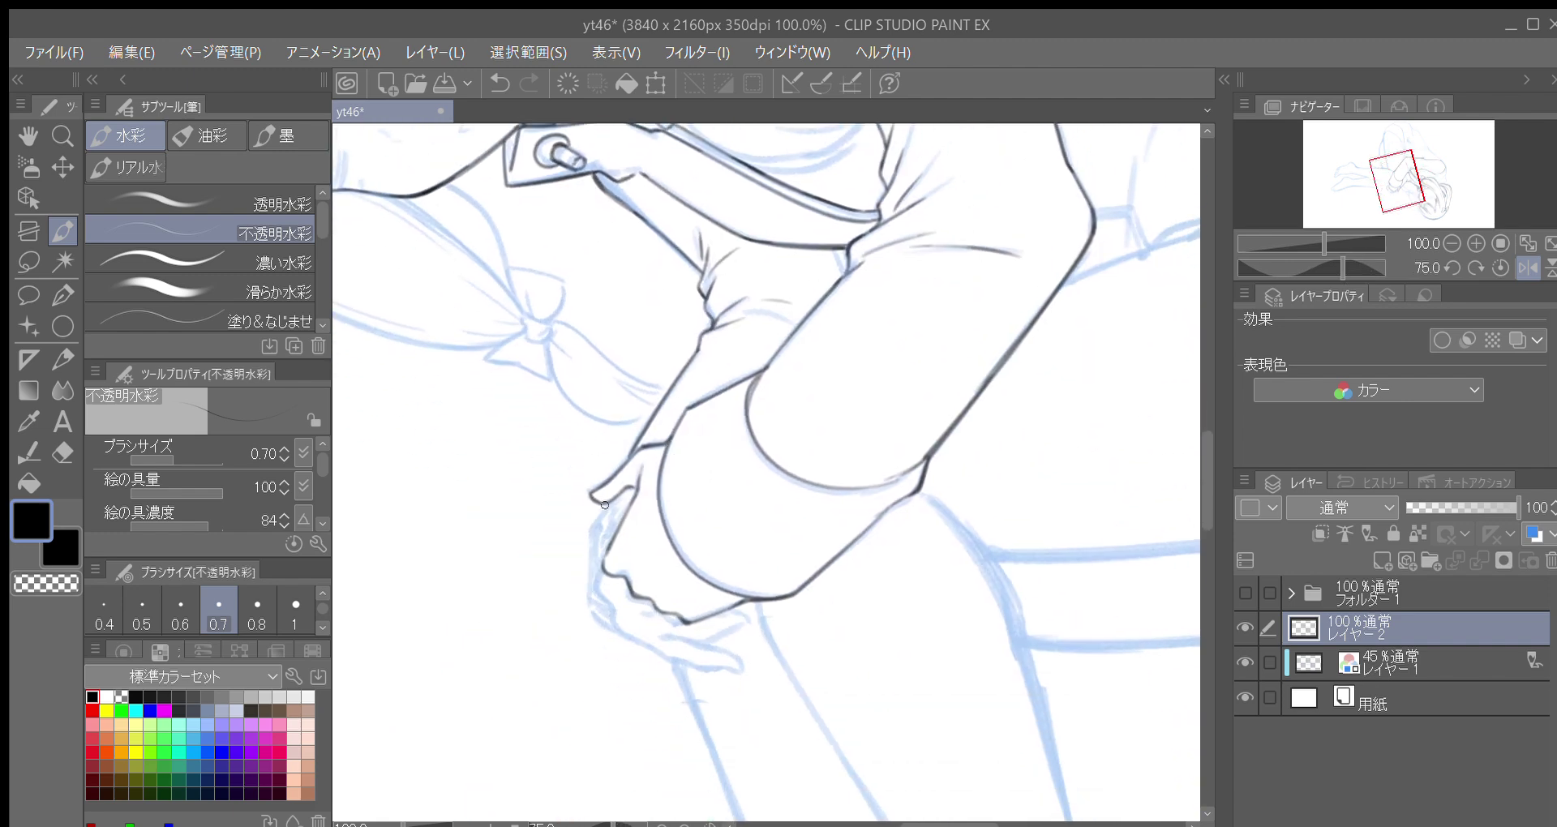
pyautogui.moveTo(603, 509)
pyautogui.mouseDown()
pyautogui.moveTo(582, 587)
pyautogui.moveTo(603, 586)
pyautogui.moveTo(606, 553)
pyautogui.mouseUp()
pyautogui.press('^')
pyautogui.press('^')
pyautogui.press('^')
pyautogui.press('^')
pyautogui.press('^')
pyautogui.press('^')
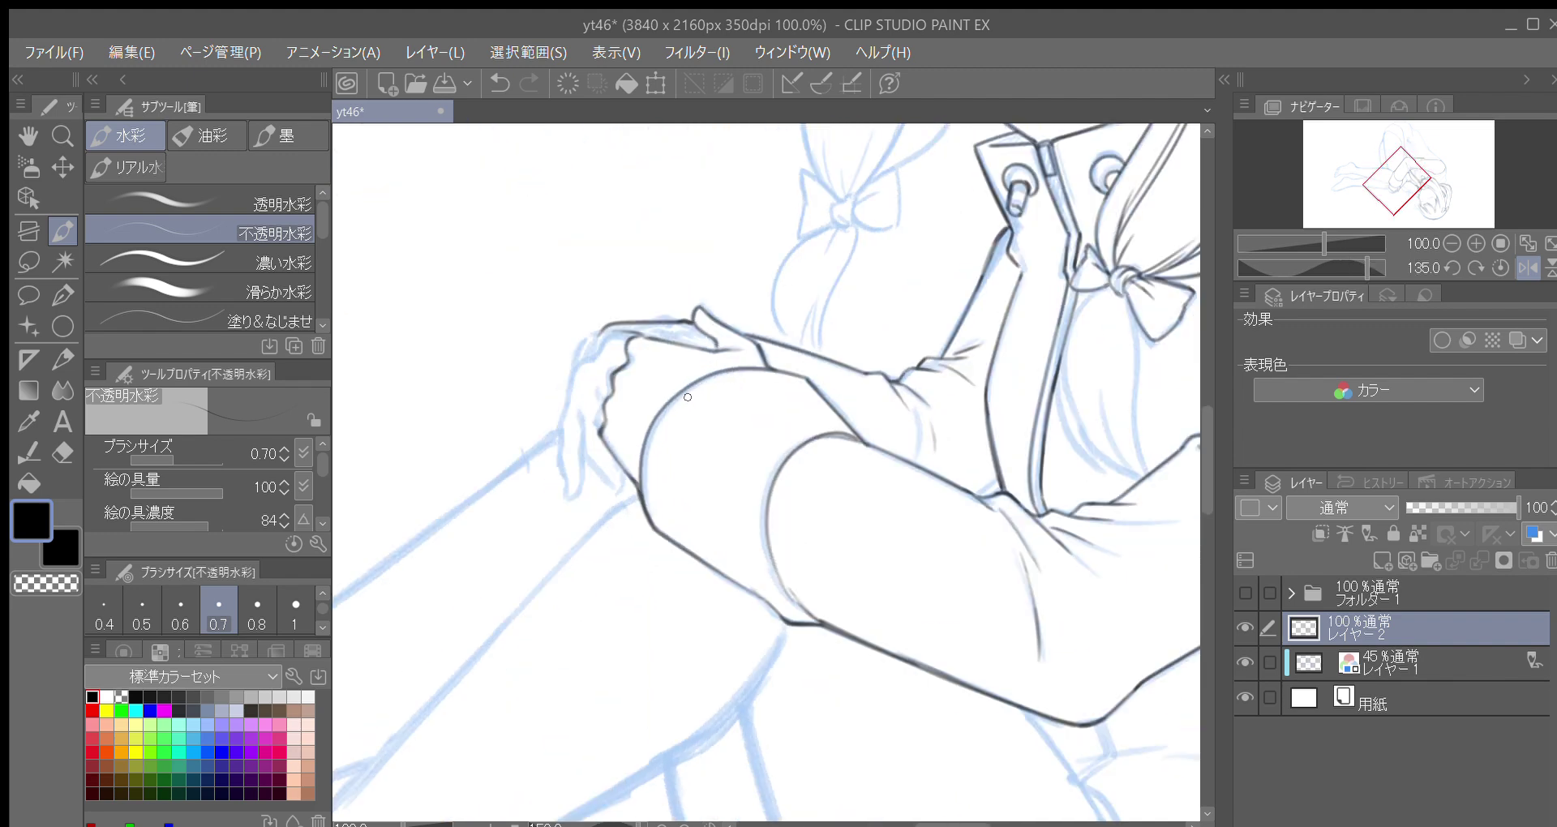
# Continue the far hand's outer contour around the knuckles to the start of the drooping fingers
pyautogui.moveTo(691, 402); pyautogui.dragTo(675, 516)
pyautogui.moveTo(630, 403); pyautogui.dragTo(596, 430)
pyautogui.moveTo(684, 502); pyautogui.dragTo(659, 497)
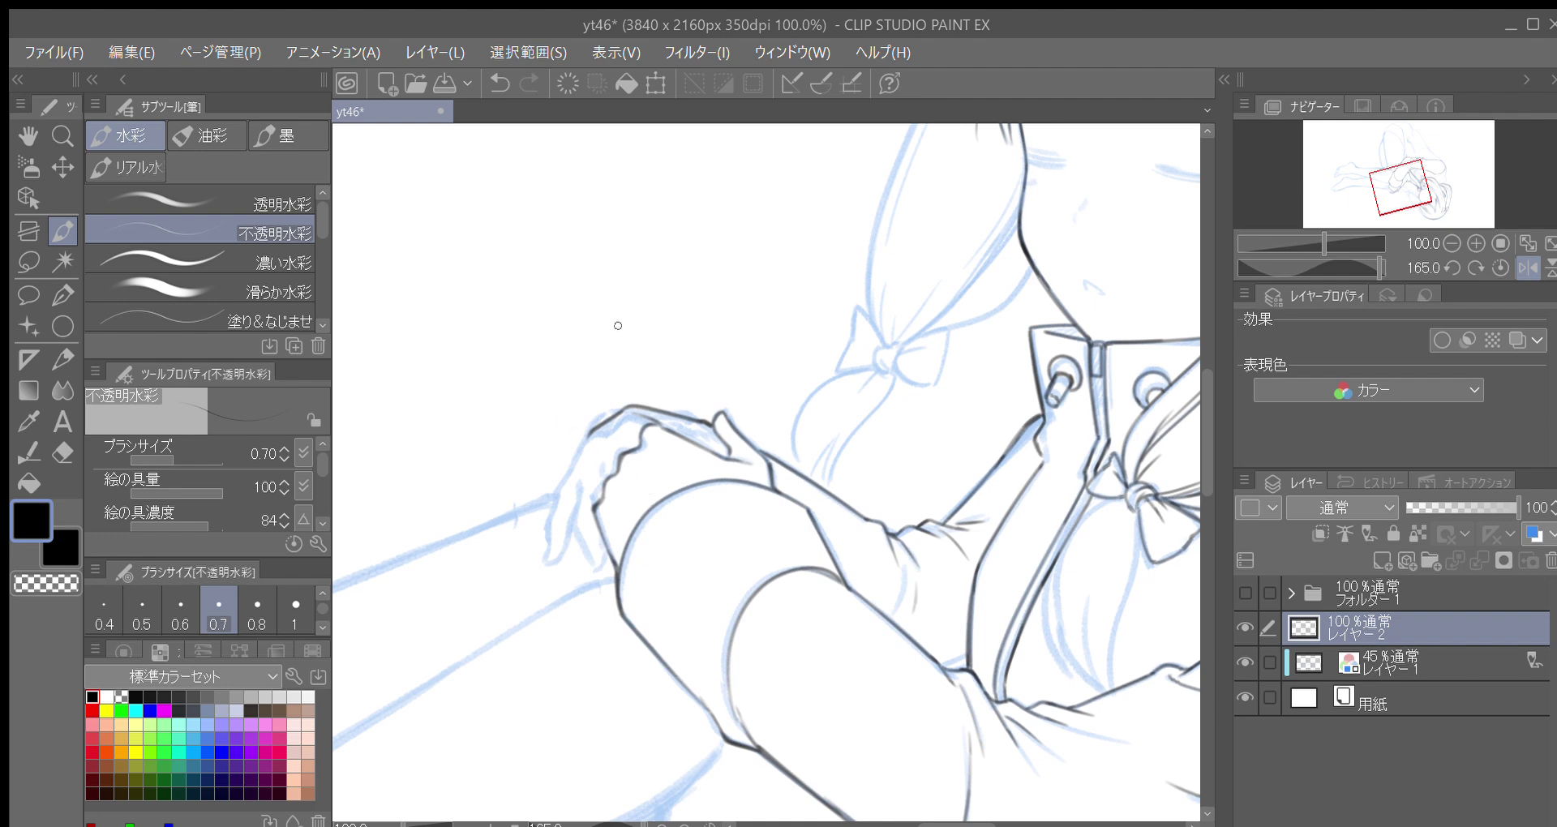
pyautogui.moveTo(650, 423)
pyautogui.mouseDown()
pyautogui.moveTo(619, 423)
pyautogui.moveTo(588, 451)
pyautogui.mouseUp()
pyautogui.moveTo(593, 440)
pyautogui.mouseDown()
pyautogui.moveTo(551, 503)
pyautogui.moveTo(588, 510)
pyautogui.moveTo(579, 493)
pyautogui.mouseUp()
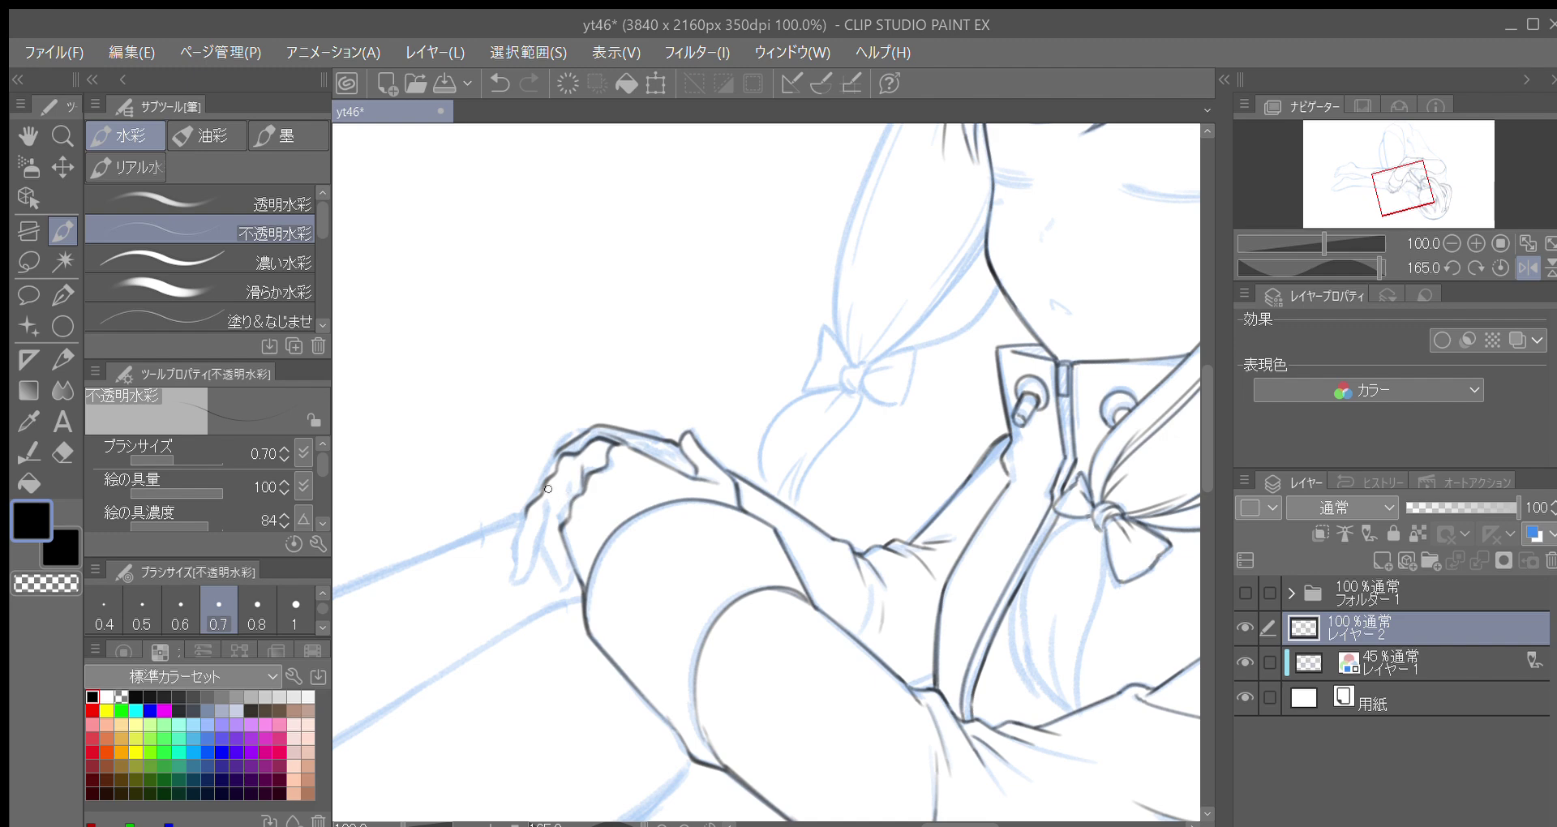
# Ink the far hand's inner finger hanging along the rounded form, redrawing the first strokes
pyautogui.moveTo(548, 475)
pyautogui.mouseDown()
pyautogui.moveTo(579, 424)
pyautogui.moveTo(584, 483)
pyautogui.moveTo(569, 472)
pyautogui.moveTo(566, 511)
pyautogui.mouseUp()
pyautogui.hotkey('ctrl', 'z')
pyautogui.hotkey('ctrl', 'z')
pyautogui.moveTo(567, 493); pyautogui.dragTo(564, 523)
pyautogui.press('^')
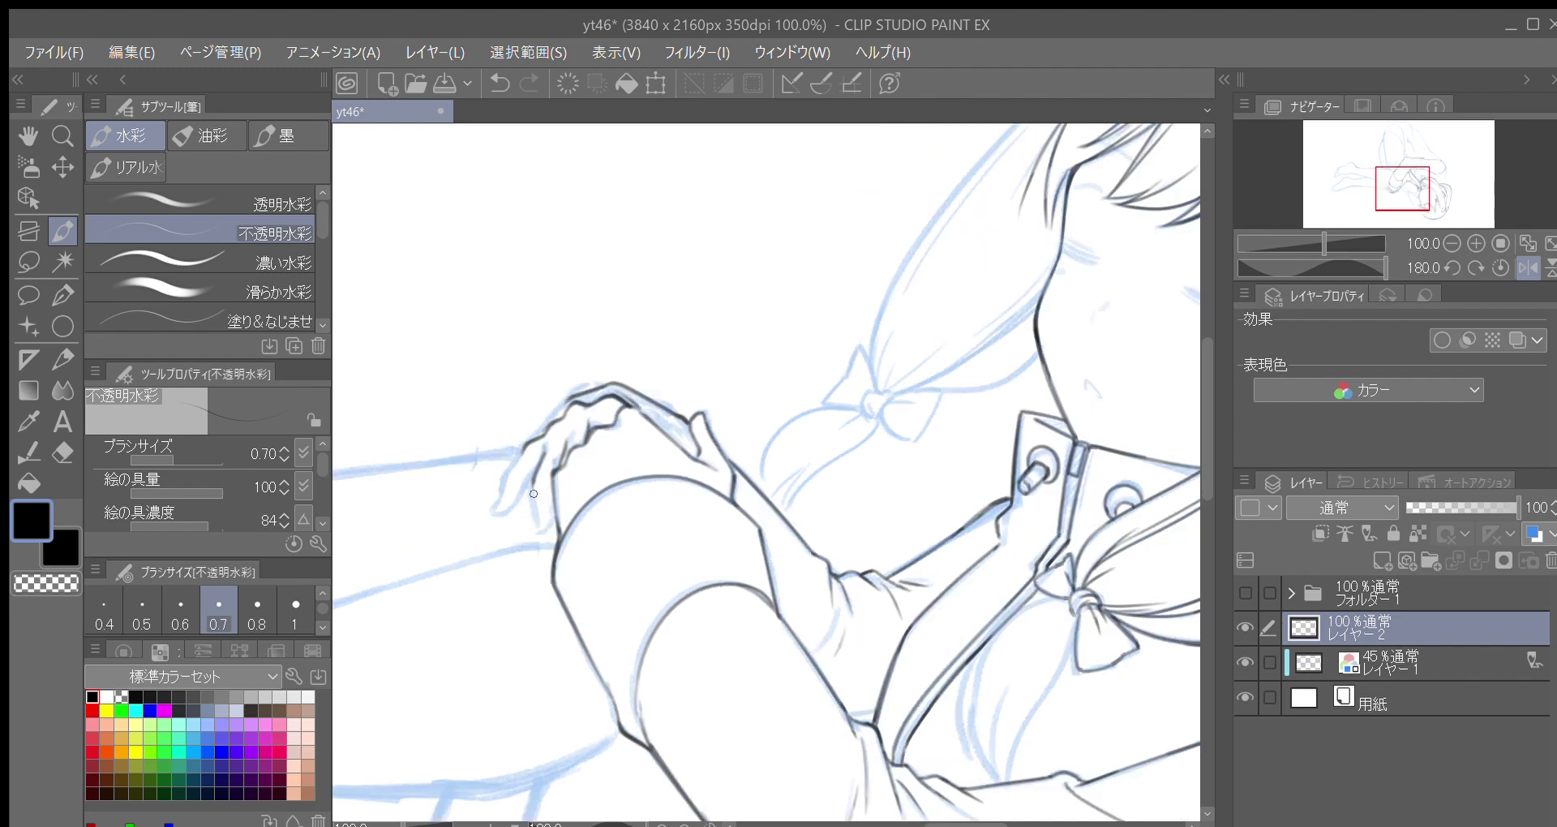
pyautogui.moveTo(534, 485); pyautogui.dragTo(542, 537)
pyautogui.press('-')
pyautogui.press('-')
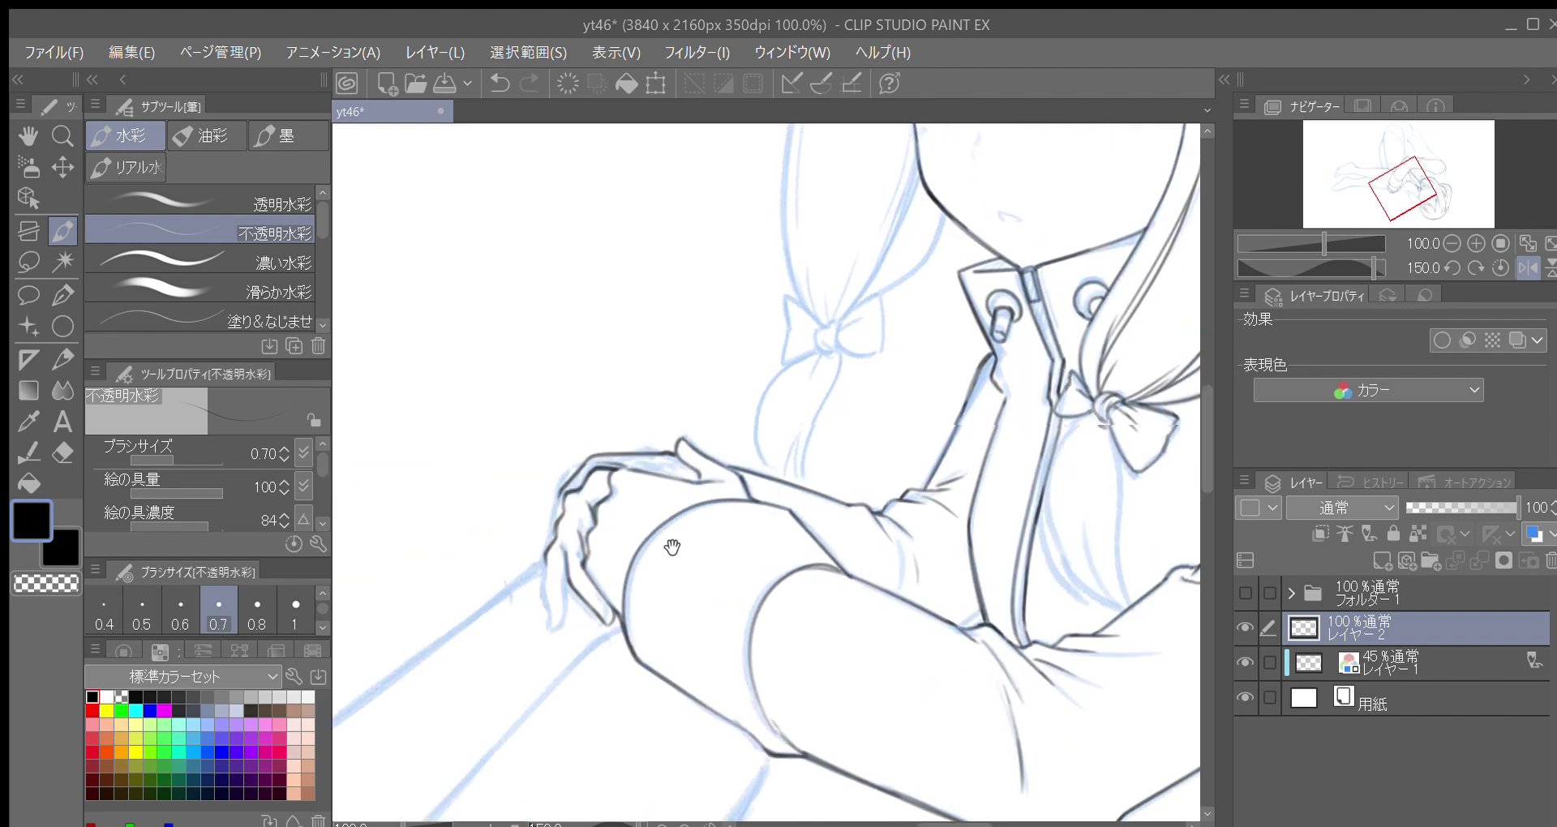
pyautogui.press('-')
# Ink the far hand's outermost finger from the knuckle to the fingertip, reworking its outer edge
pyautogui.moveTo(563, 428)
pyautogui.mouseDown()
pyautogui.moveTo(550, 475)
pyautogui.moveTo(565, 544)
pyautogui.mouseUp()
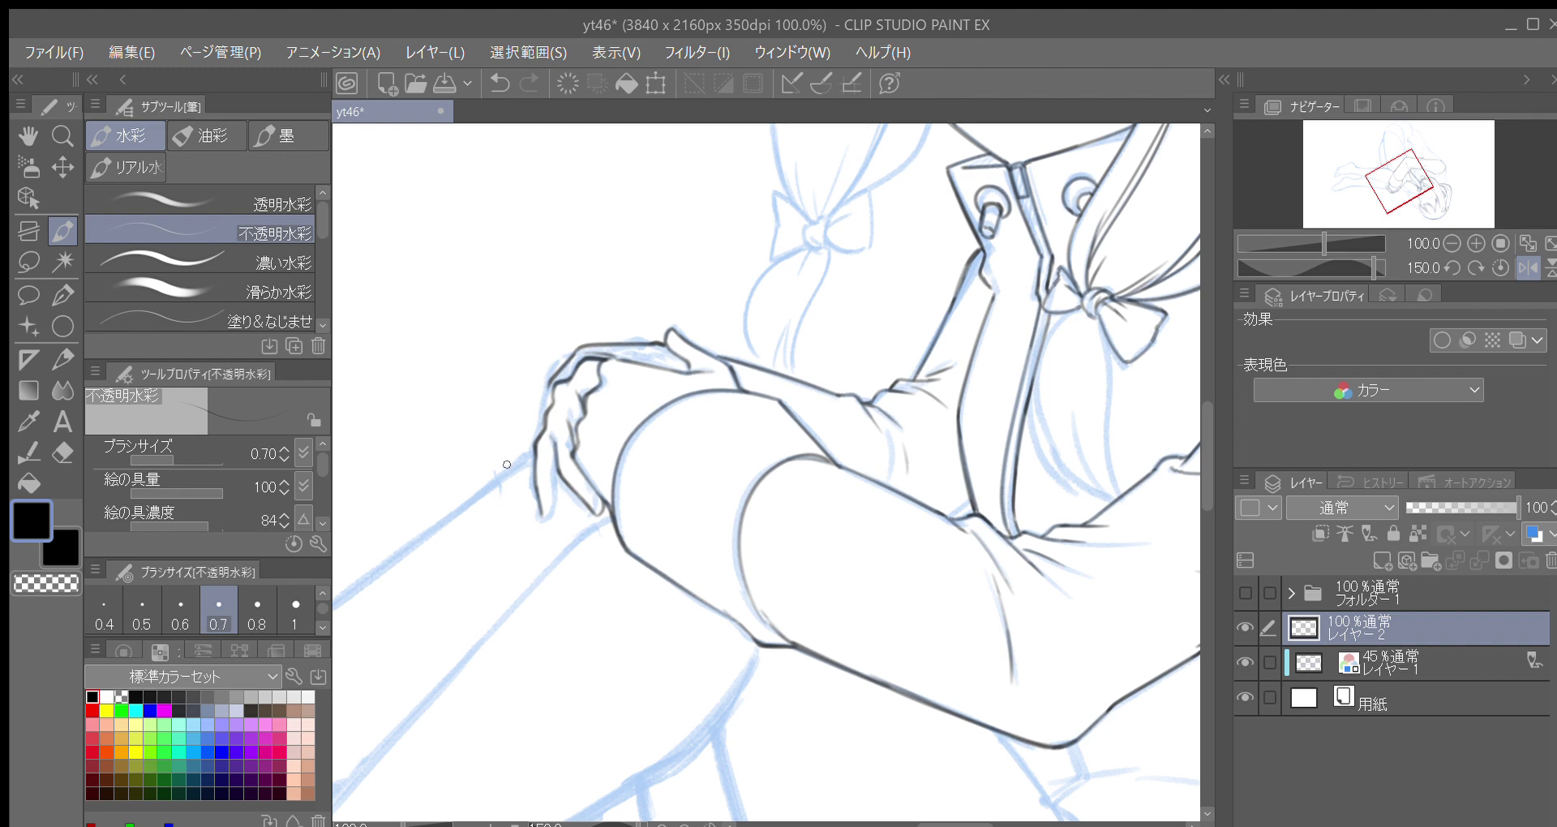
pyautogui.moveTo(551, 512)
pyautogui.mouseDown()
pyautogui.moveTo(540, 475)
pyautogui.moveTo(555, 482)
pyautogui.moveTo(557, 459)
pyautogui.mouseUp()
pyautogui.hotkey('ctrl', 'z')
pyautogui.hotkey('ctrl', 'z')
pyautogui.moveTo(551, 381); pyautogui.dragTo(538, 431)
pyautogui.moveTo(691, 472); pyautogui.dragTo(695, 449)
pyautogui.press('^')
pyautogui.press('-')
pyautogui.moveTo(687, 476); pyautogui.dragTo(699, 615)
pyautogui.press('-')
pyautogui.press('-')
pyautogui.moveTo(803, 540); pyautogui.dragTo(711, 611)
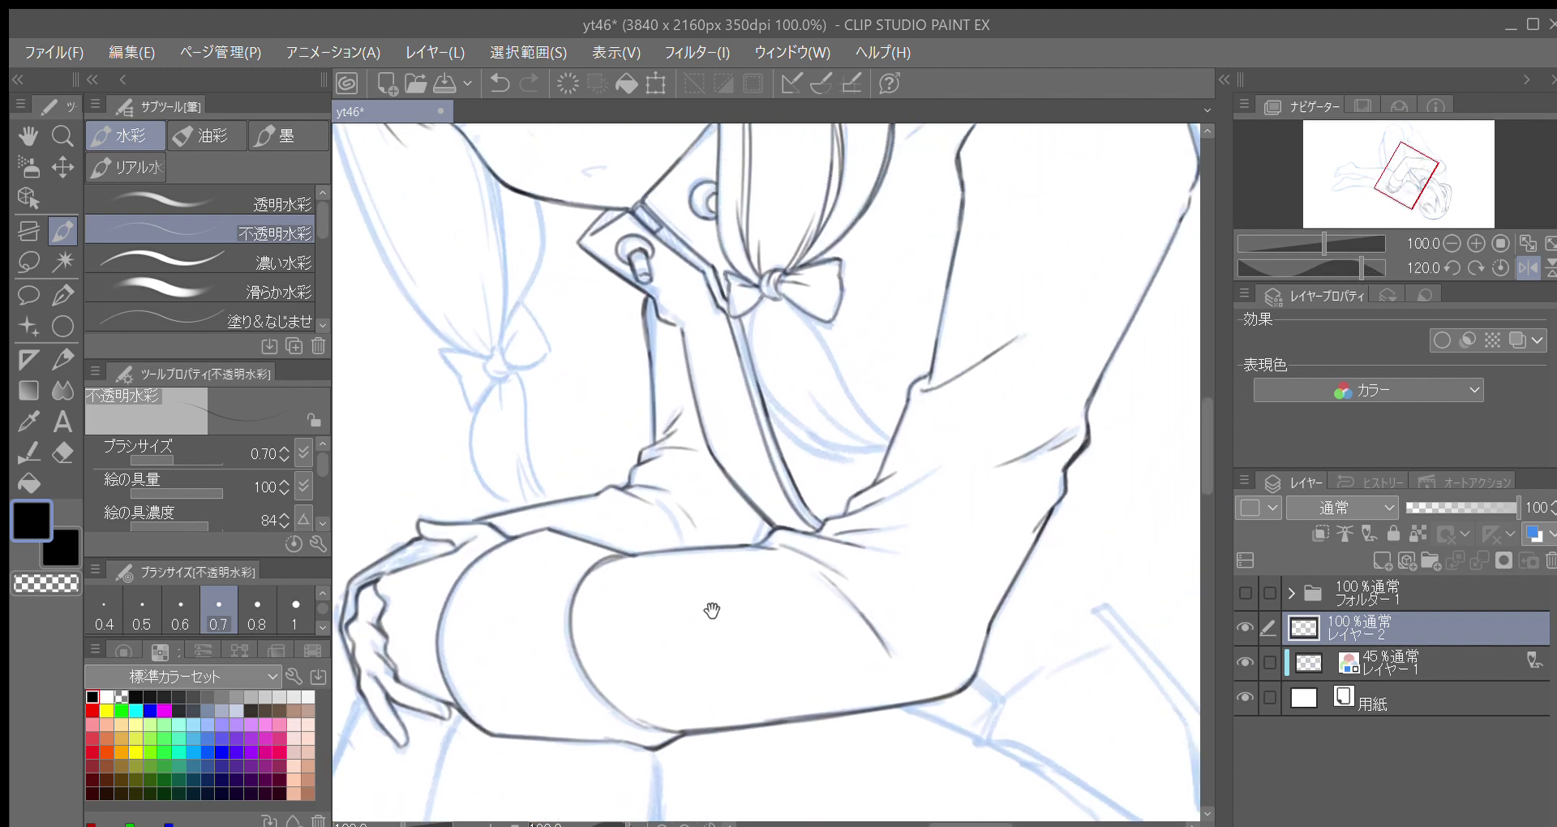
pyautogui.press('^')
pyautogui.moveTo(669, 522); pyautogui.dragTo(661, 480)
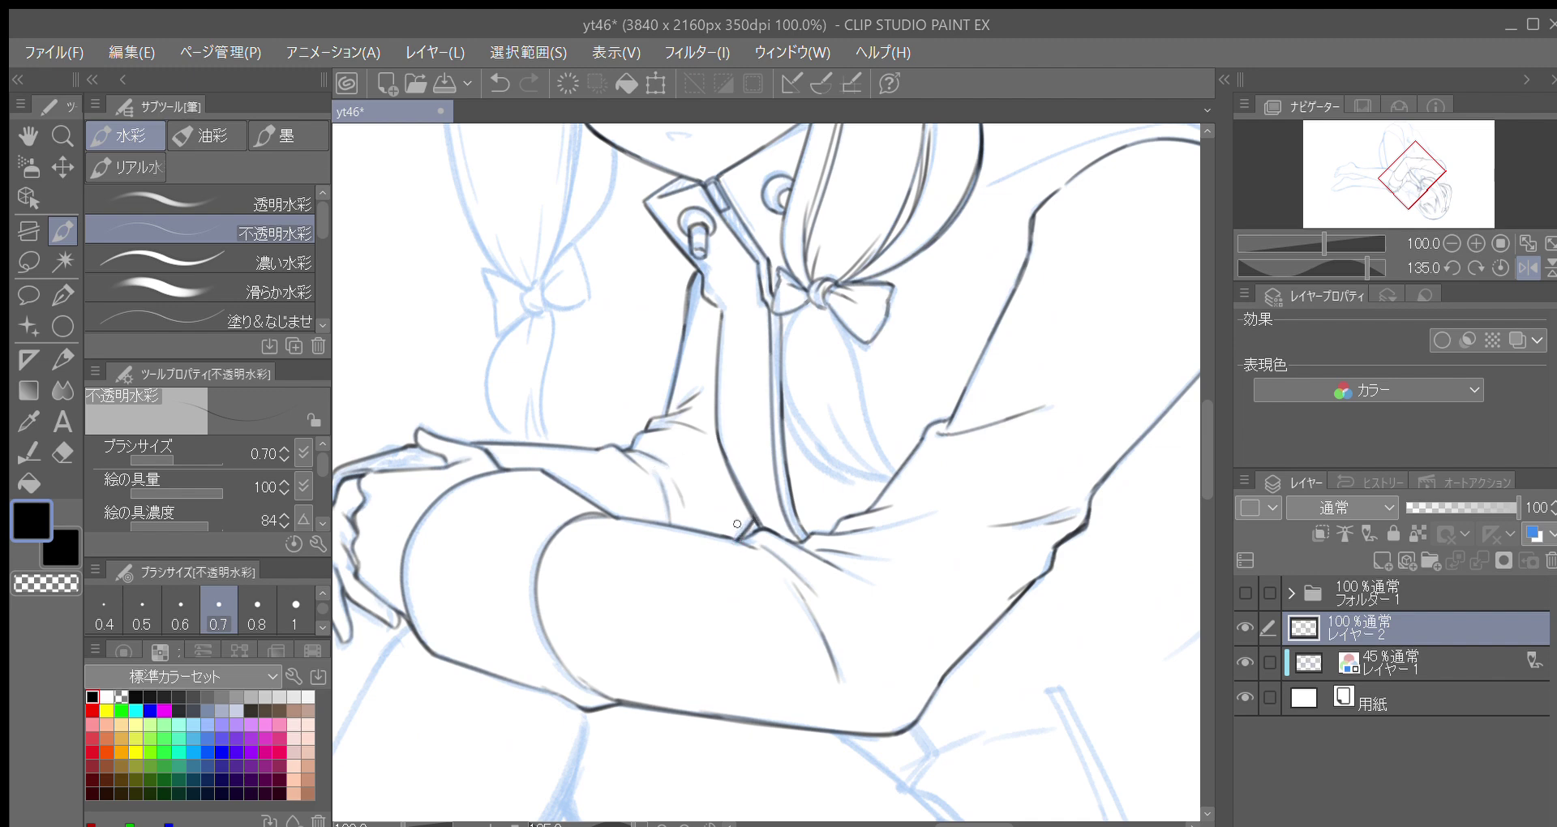
# Ink the first outer edge of the near pigtail's tail below its ribbon
pyautogui.moveTo(722, 606); pyautogui.dragTo(725, 484)
pyautogui.moveTo(720, 538); pyautogui.dragTo(720, 504)
pyautogui.moveTo(985, 425); pyautogui.dragTo(862, 636)
pyautogui.press('^')
pyautogui.moveTo(726, 347)
pyautogui.mouseDown()
pyautogui.moveTo(688, 380)
pyautogui.moveTo(672, 457)
pyautogui.moveTo(701, 517)
pyautogui.moveTo(748, 486)
pyautogui.mouseUp()
pyautogui.press('^')
pyautogui.press('^')
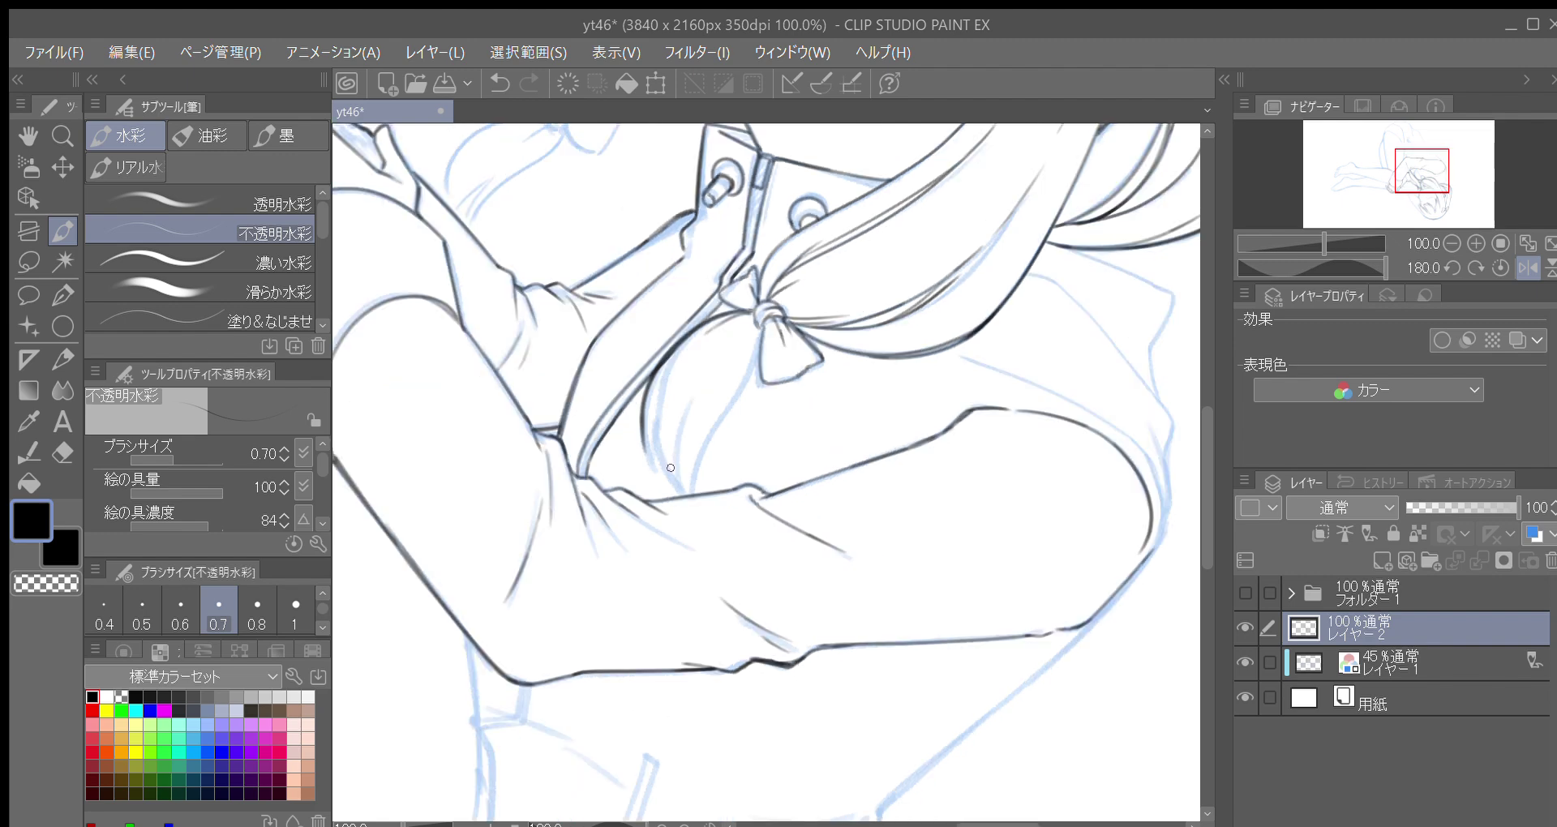
# Continue the near pigtail tail's edge toward the tip, redoing the stroke until it follows the sketch
pyautogui.moveTo(741, 446); pyautogui.dragTo(710, 488)
pyautogui.moveTo(616, 475); pyautogui.dragTo(623, 456)
pyautogui.hotkey('ctrl', 'z')
pyautogui.moveTo(623, 511)
pyautogui.mouseDown()
pyautogui.moveTo(624, 438)
pyautogui.moveTo(627, 519)
pyautogui.mouseUp()
pyautogui.hotkey('ctrl', 'z')
pyautogui.hotkey('ctrl', 'z')
pyautogui.moveTo(624, 468); pyautogui.dragTo(631, 514)
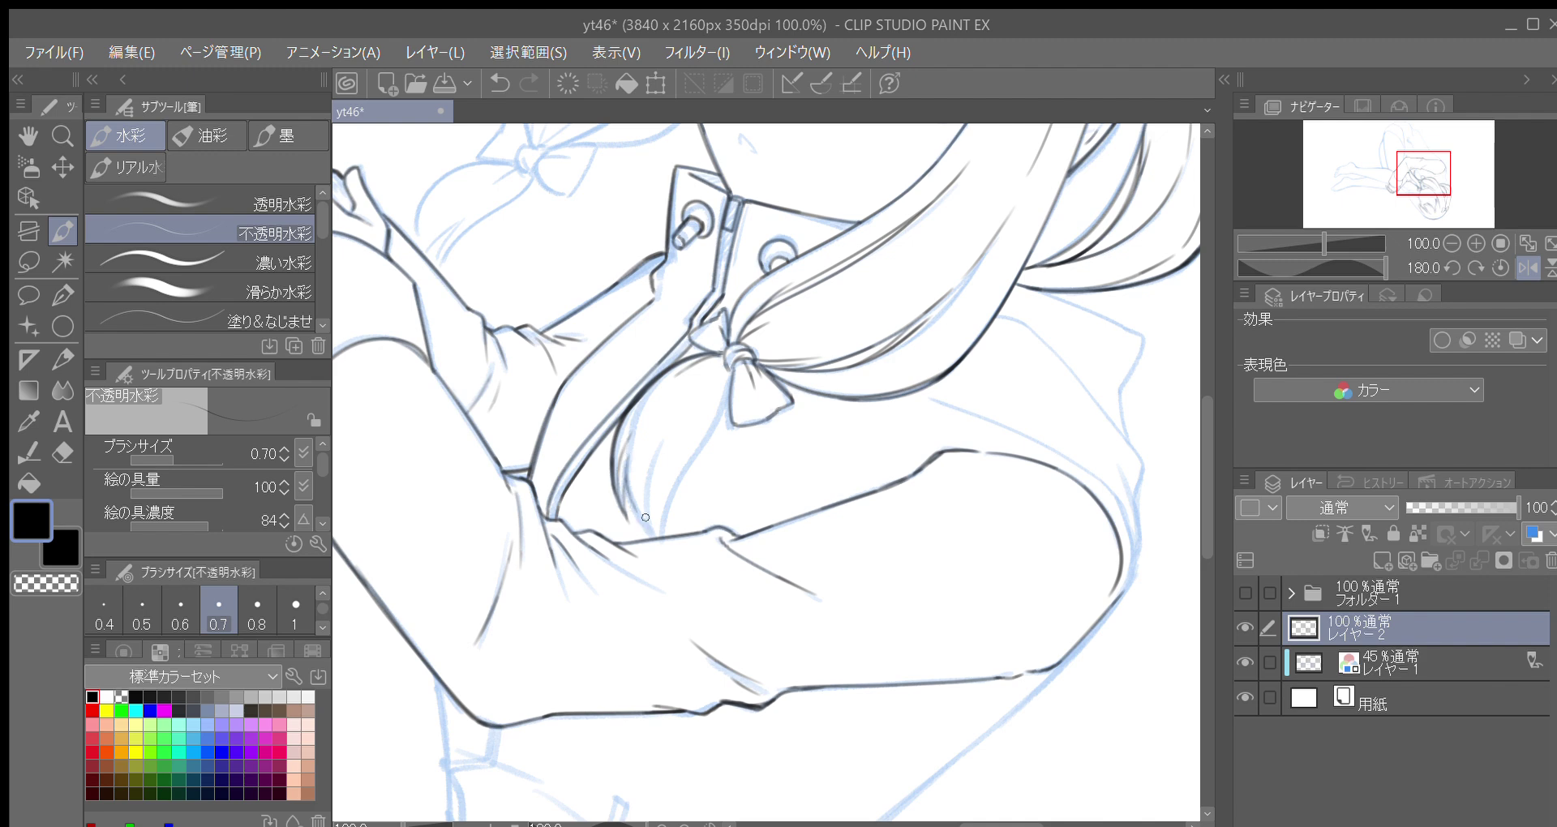
# Add inner strands to the near pigtail's tail and ink its remaining edge down to the sleeve
pyautogui.moveTo(639, 438); pyautogui.dragTo(694, 382)
pyautogui.moveTo(635, 435); pyautogui.dragTo(681, 388)
pyautogui.moveTo(627, 450); pyautogui.dragTo(641, 525)
pyautogui.moveTo(658, 443)
pyautogui.mouseDown()
pyautogui.moveTo(659, 533)
pyautogui.moveTo(726, 364)
pyautogui.mouseUp()
# Ink the far side's outer hair contour from the crown down to the ribbon, with a strand beside the bangs
pyautogui.press('-')
pyautogui.press('-')
pyautogui.moveTo(560, 276); pyautogui.dragTo(584, 664)
pyautogui.moveTo(534, 299); pyautogui.dragTo(524, 364)
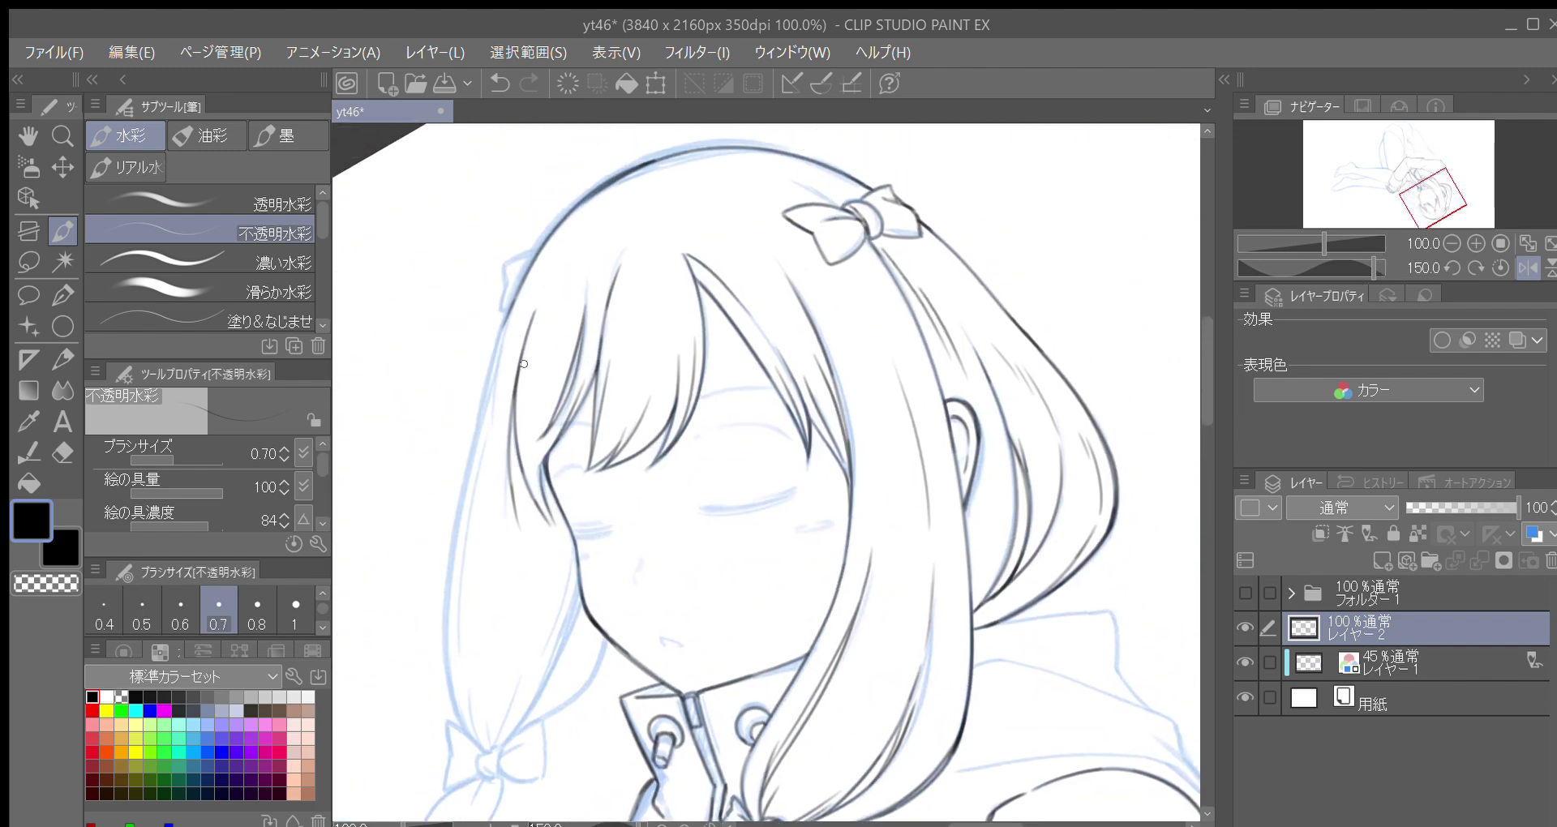
pyautogui.moveTo(600, 193)
pyautogui.mouseDown()
pyautogui.moveTo(556, 223)
pyautogui.moveTo(509, 296)
pyautogui.moveTo(465, 473)
pyautogui.moveTo(438, 678)
pyautogui.moveTo(469, 556)
pyautogui.moveTo(462, 600)
pyautogui.moveTo(491, 645)
pyautogui.mouseUp()
pyautogui.hotkey('ctrl', 'z')
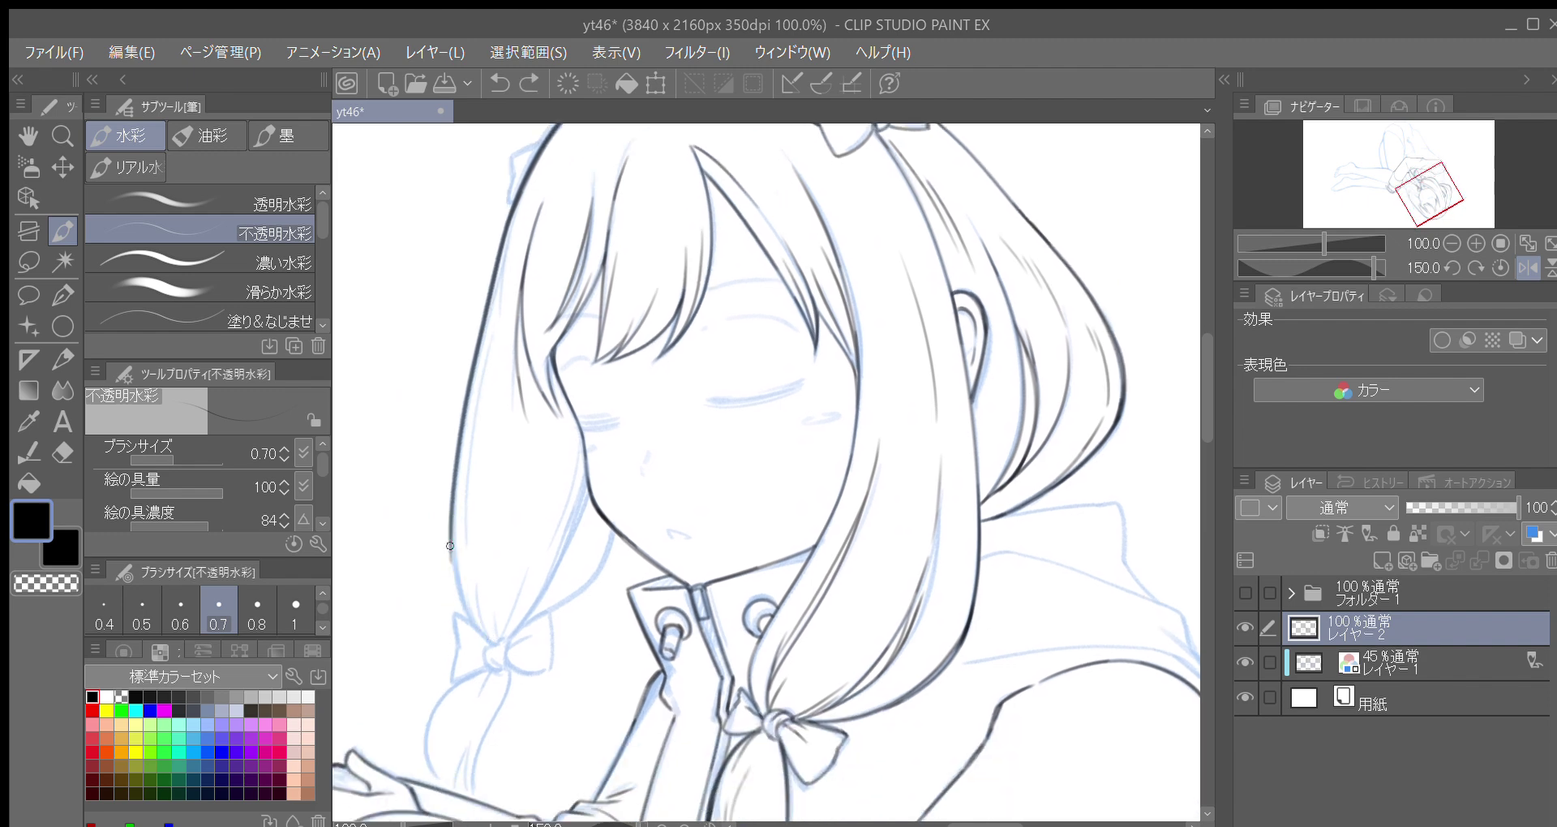
pyautogui.moveTo(450, 563)
pyautogui.mouseDown()
pyautogui.moveTo(494, 643)
pyautogui.moveTo(467, 542)
pyautogui.mouseUp()
pyautogui.moveTo(472, 438); pyautogui.dragTo(440, 542)
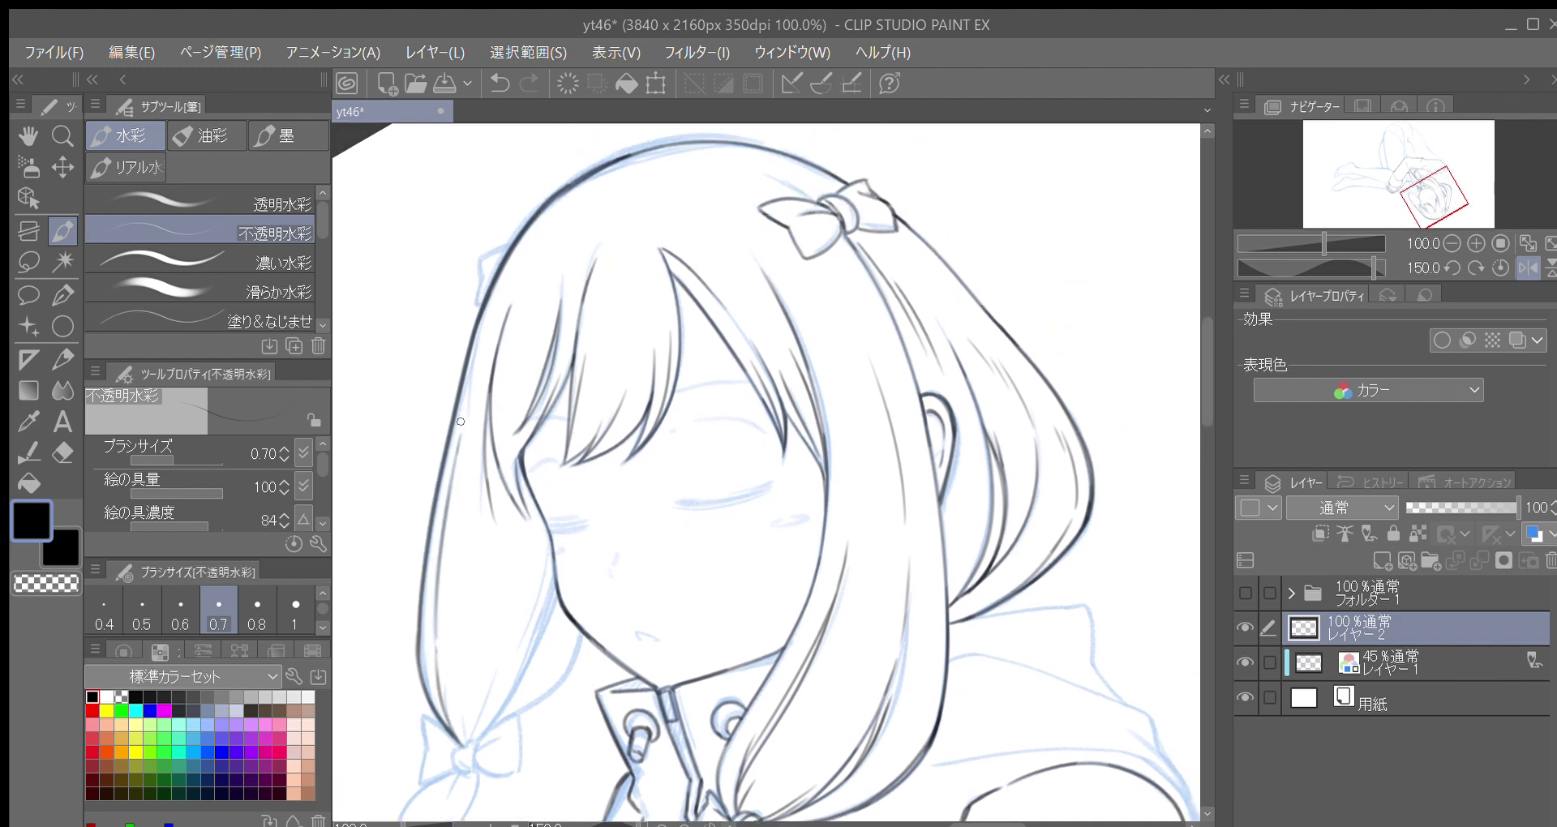
# Ink the far pigtail's ribbon, including both loops and the center knot
pyautogui.scroll(-2, 532, 478)
pyautogui.scroll(-4, 537, 531)
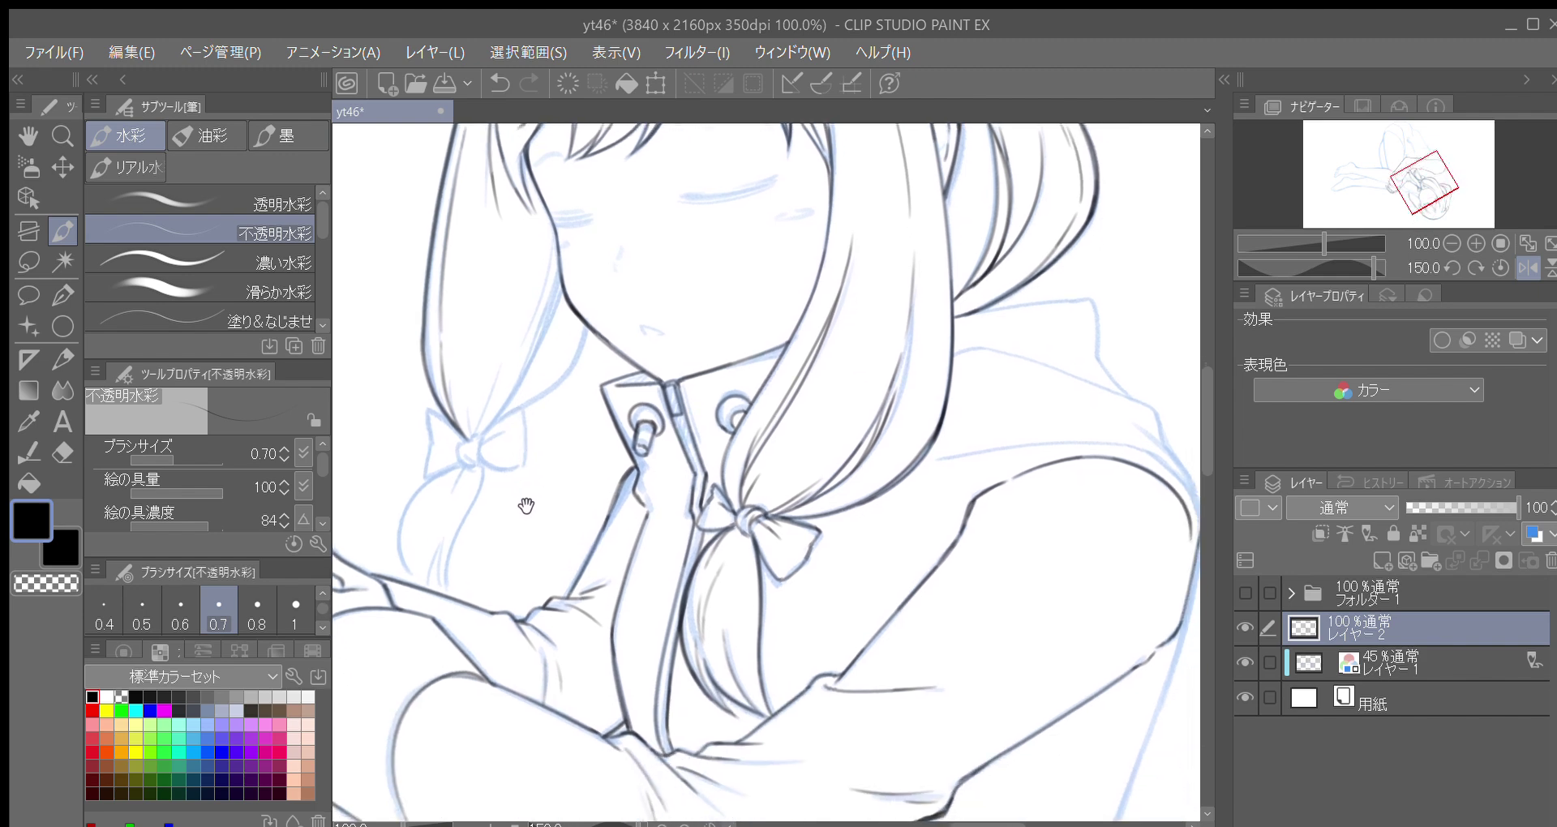
pyautogui.scroll(-3, 543, 504)
pyautogui.moveTo(556, 477); pyautogui.dragTo(565, 452)
pyautogui.press('-')
pyautogui.moveTo(490, 492)
pyautogui.mouseDown()
pyautogui.moveTo(536, 426)
pyautogui.moveTo(555, 476)
pyautogui.mouseUp()
pyautogui.moveTo(510, 492)
pyautogui.mouseDown()
pyautogui.moveTo(554, 474)
pyautogui.moveTo(534, 484)
pyautogui.moveTo(449, 457)
pyautogui.moveTo(458, 521)
pyautogui.moveTo(489, 499)
pyautogui.mouseUp()
pyautogui.moveTo(490, 471); pyautogui.dragTo(494, 472)
pyautogui.moveTo(516, 390); pyautogui.dragTo(503, 419)
# Ink the far pigtail's gathered strands above the ribbon and its inner contour behind the cheek
pyautogui.scroll(4, 474, 516)
pyautogui.press('^')
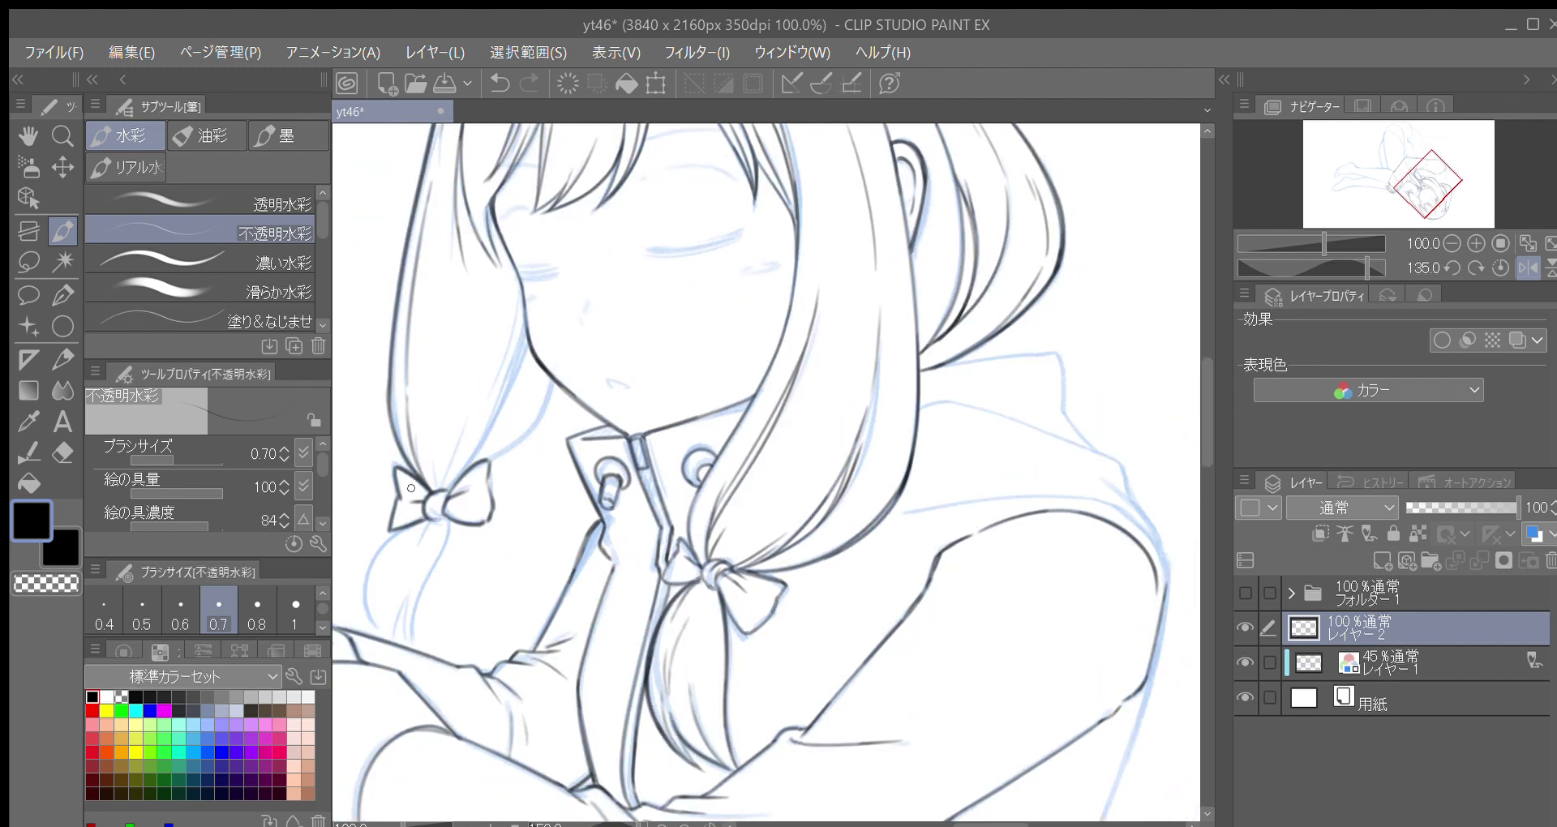
pyautogui.scroll(2, 501, 428)
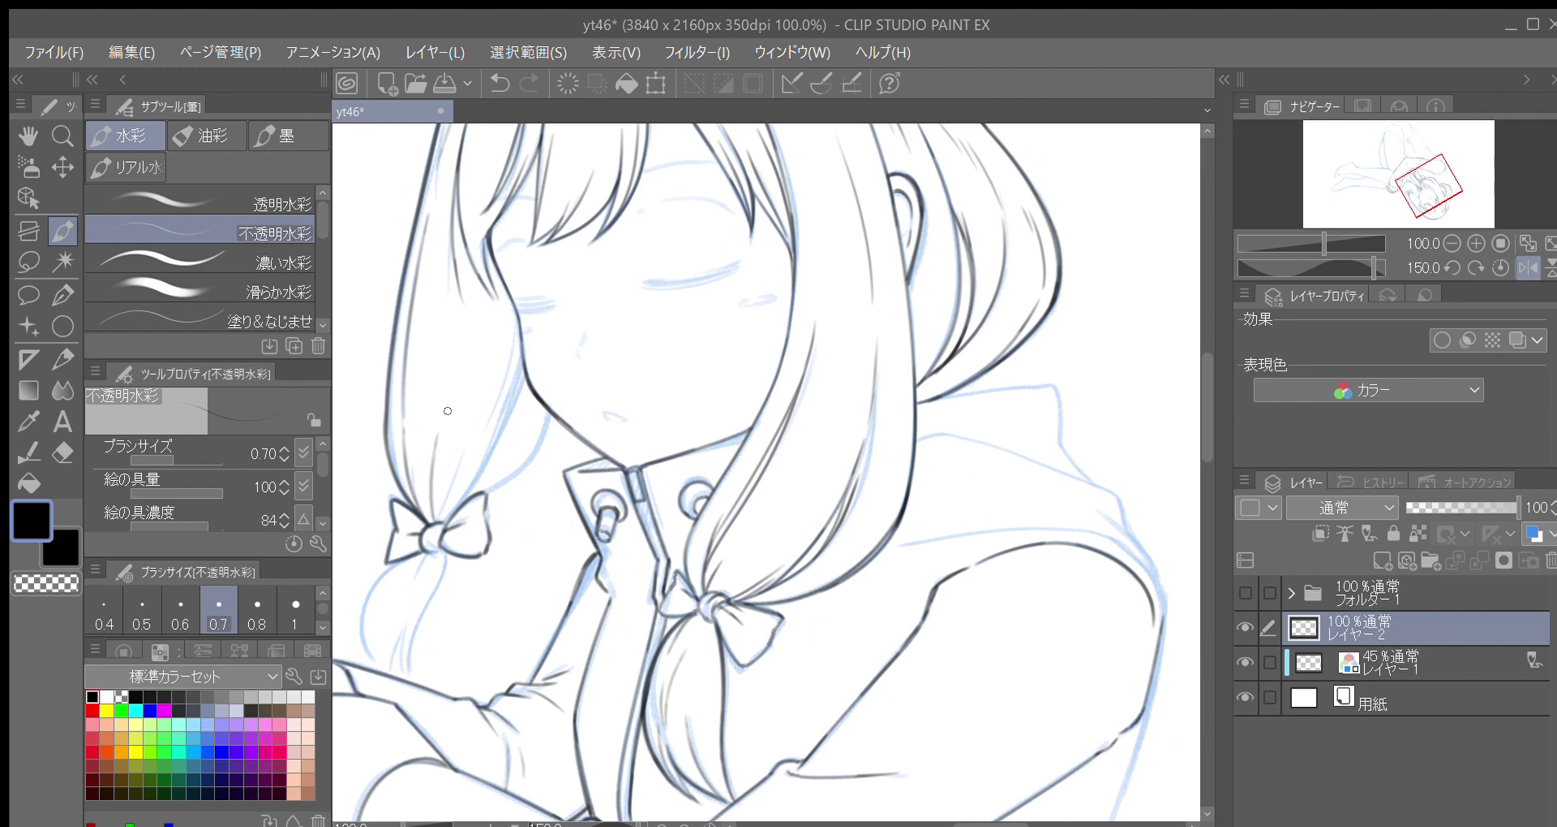
pyautogui.moveTo(435, 523); pyautogui.dragTo(453, 465)
pyautogui.moveTo(518, 365)
pyautogui.mouseDown()
pyautogui.moveTo(485, 463)
pyautogui.moveTo(444, 517)
pyautogui.moveTo(523, 389)
pyautogui.moveTo(510, 325)
pyautogui.moveTo(496, 410)
pyautogui.mouseUp()
pyautogui.moveTo(472, 498); pyautogui.dragTo(550, 418)
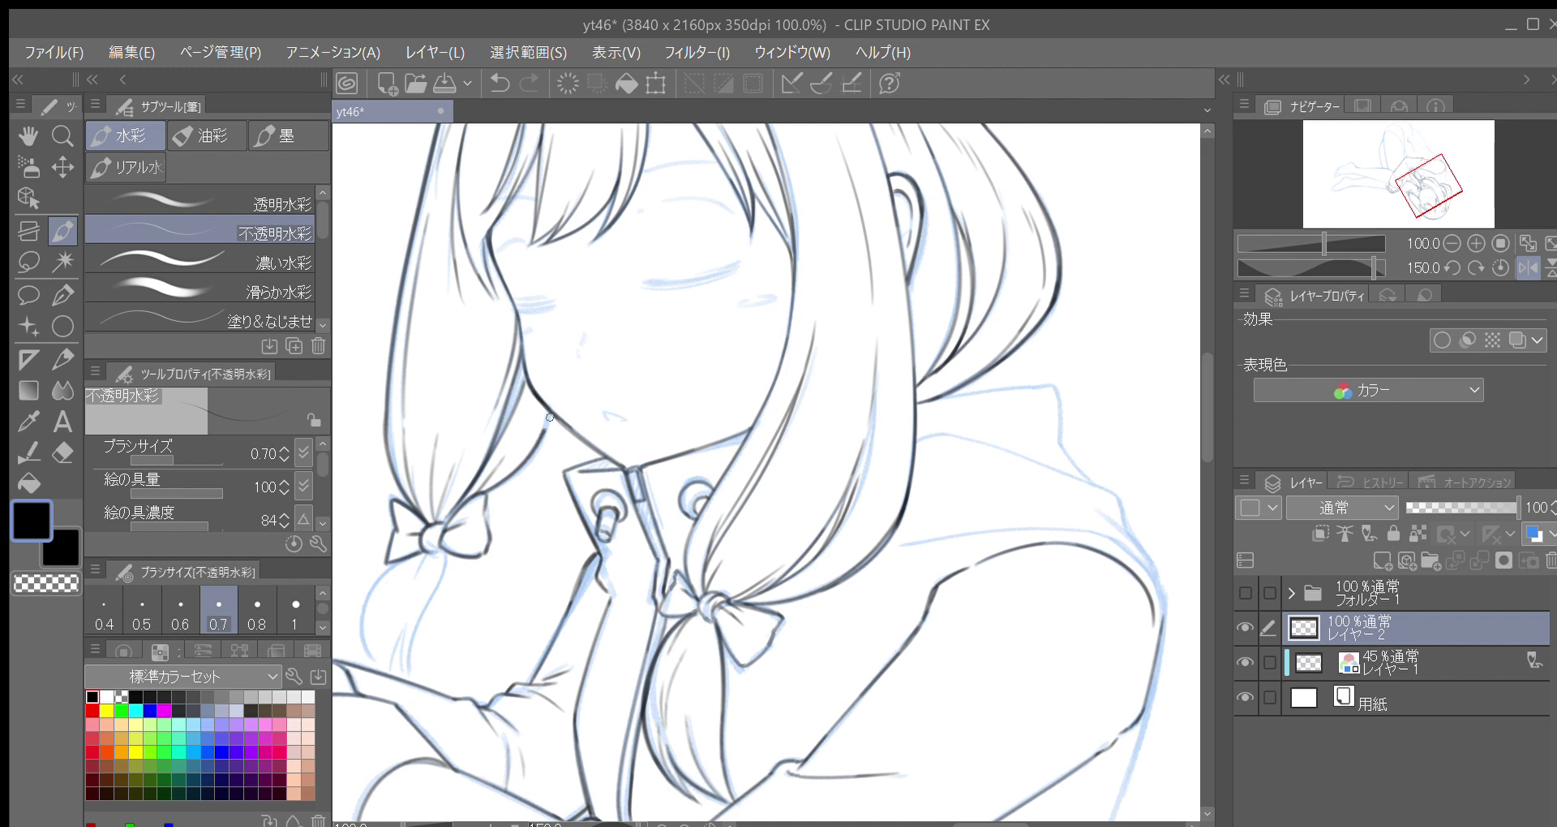
pyautogui.moveTo(537, 516); pyautogui.dragTo(569, 483)
# Ink the outer edge of the far pigtail's tail below the ribbon, redoing one stroke
pyautogui.scroll(2, 570, 478)
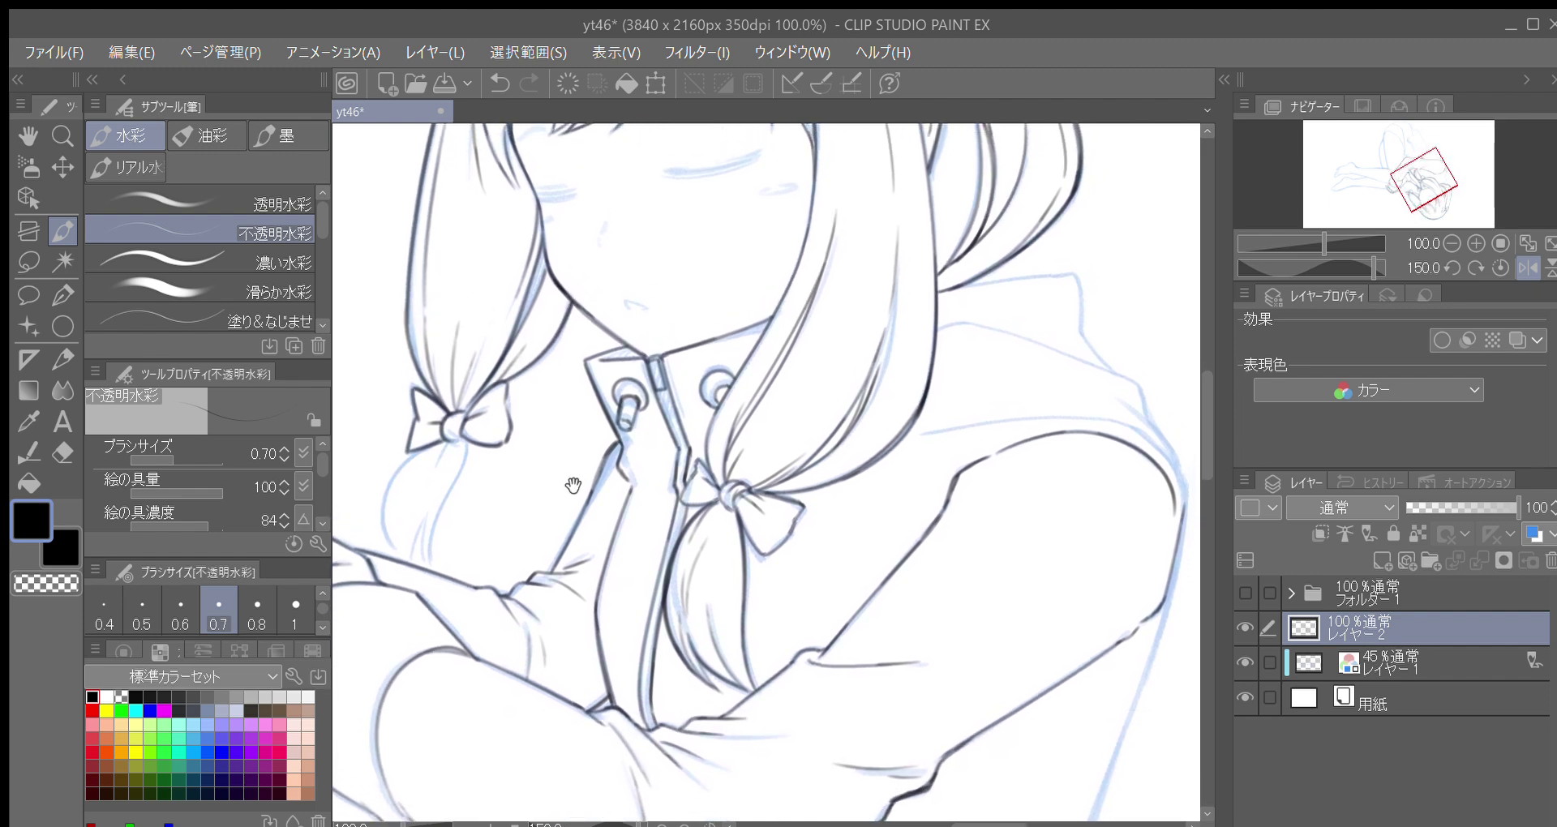
pyautogui.moveTo(581, 464); pyautogui.dragTo(571, 469)
pyautogui.scroll(-3, 572, 469)
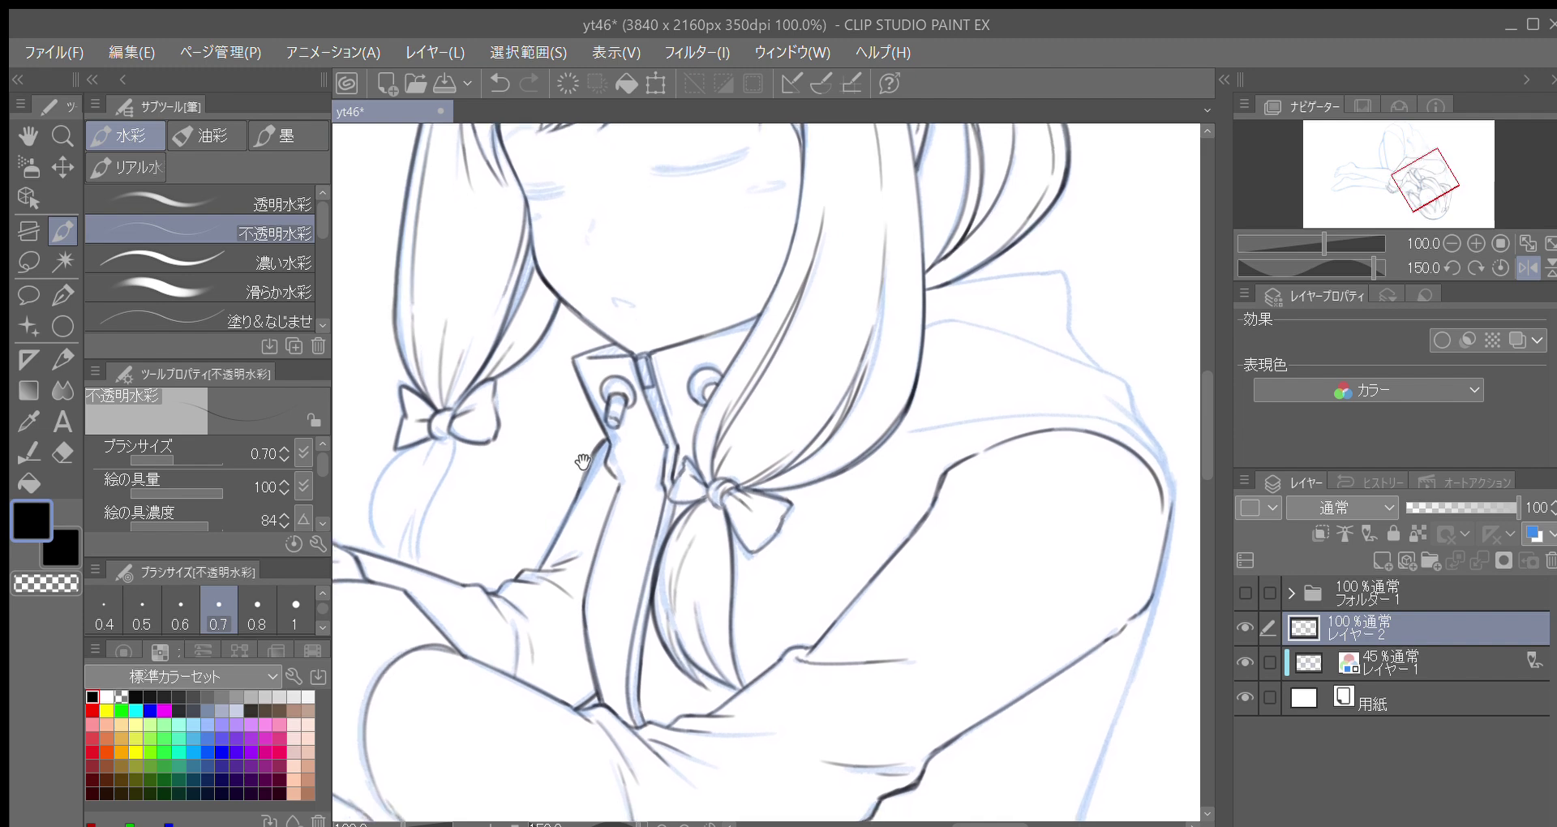
pyautogui.moveTo(578, 454)
pyautogui.mouseDown()
pyautogui.moveTo(566, 444)
pyautogui.moveTo(645, 417)
pyautogui.mouseUp()
pyautogui.press('-')
pyautogui.moveTo(480, 468)
pyautogui.mouseDown()
pyautogui.moveTo(466, 509)
pyautogui.moveTo(473, 466)
pyautogui.moveTo(430, 522)
pyautogui.moveTo(458, 584)
pyautogui.mouseUp()
pyautogui.hotkey('ctrl', 'z')
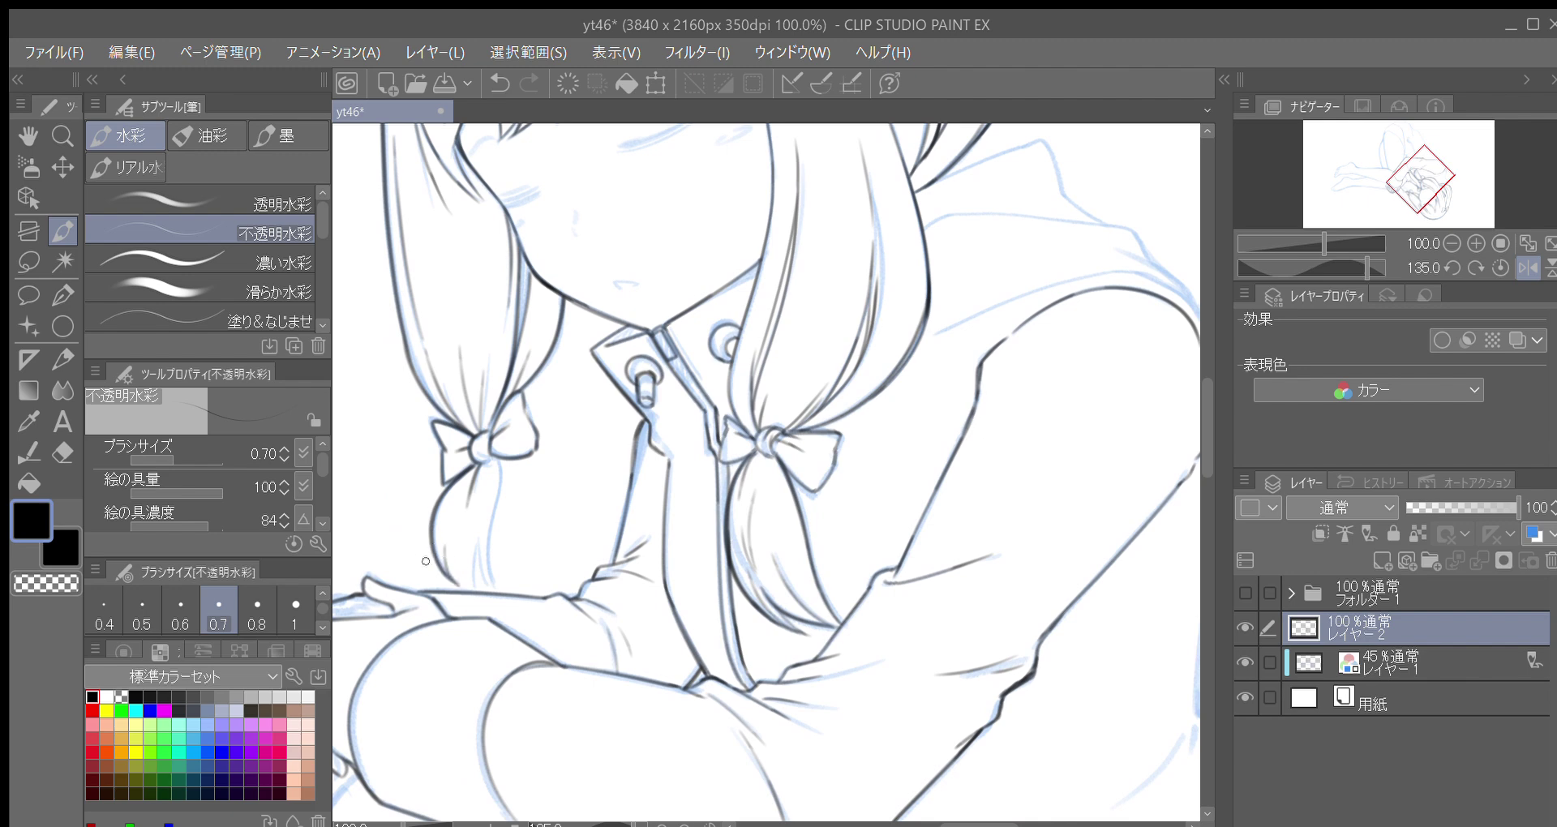
pyautogui.moveTo(475, 545); pyautogui.dragTo(465, 533)
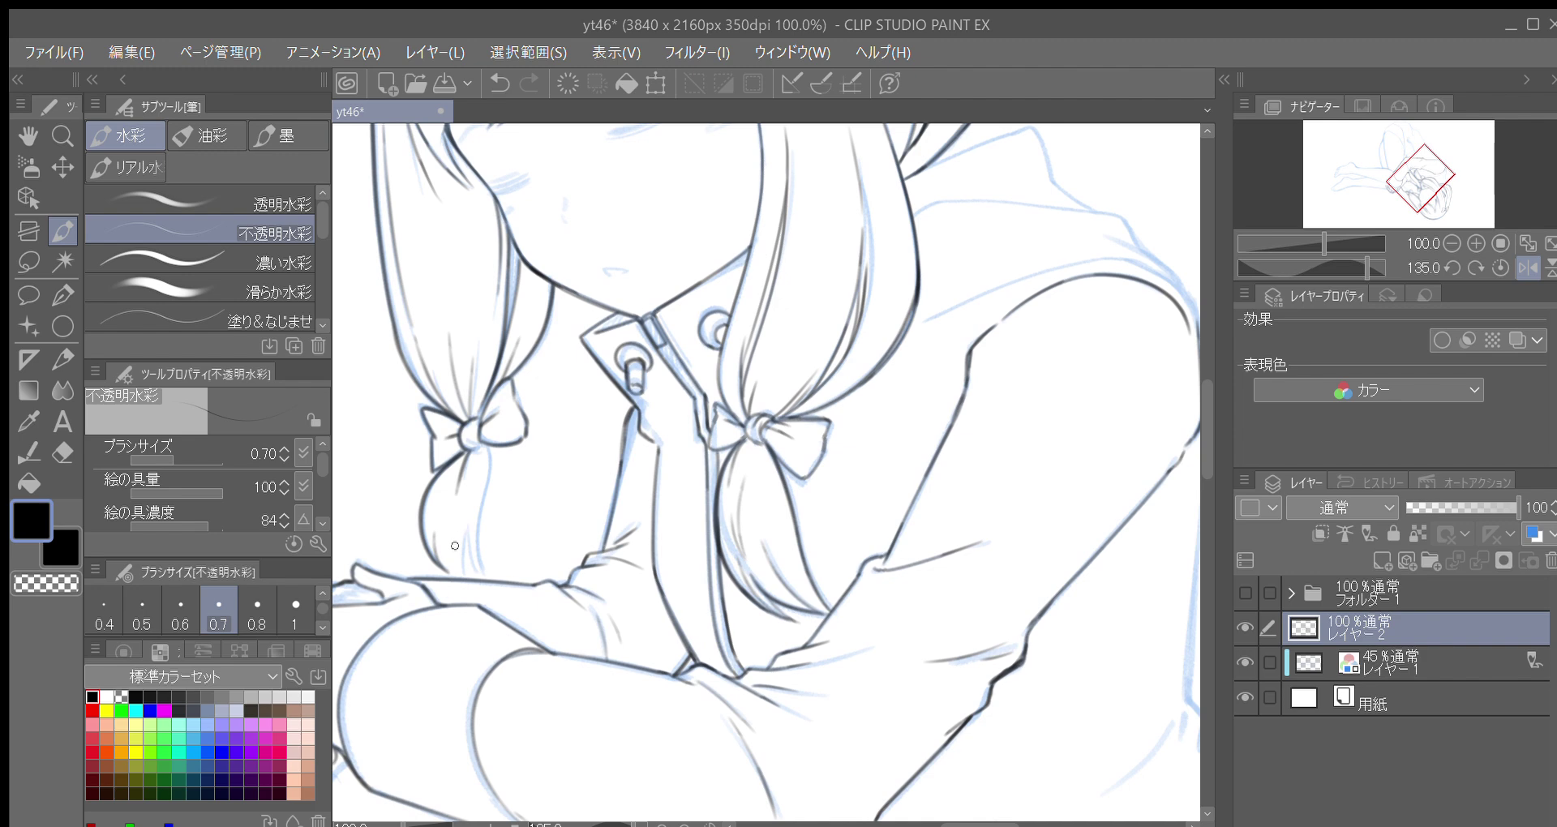
# Finish the far pigtail's tail with its inner edge and strands down to the tip, undoing stray strokes
pyautogui.press('^')
pyautogui.moveTo(440, 496)
pyautogui.mouseDown()
pyautogui.moveTo(475, 498)
pyautogui.moveTo(437, 498)
pyautogui.moveTo(453, 520)
pyautogui.moveTo(417, 483)
pyautogui.moveTo(438, 477)
pyautogui.moveTo(456, 511)
pyautogui.moveTo(460, 444)
pyautogui.moveTo(479, 508)
pyautogui.moveTo(466, 469)
pyautogui.moveTo(473, 513)
pyautogui.moveTo(463, 482)
pyautogui.moveTo(482, 444)
pyautogui.moveTo(466, 498)
pyautogui.moveTo(479, 521)
pyautogui.moveTo(481, 464)
pyautogui.moveTo(474, 483)
pyautogui.moveTo(507, 399)
pyautogui.mouseUp()
pyautogui.hotkey('ctrl', 'z')
pyautogui.hotkey('ctrl', 'z')
pyautogui.hotkey('ctrl', 'z')
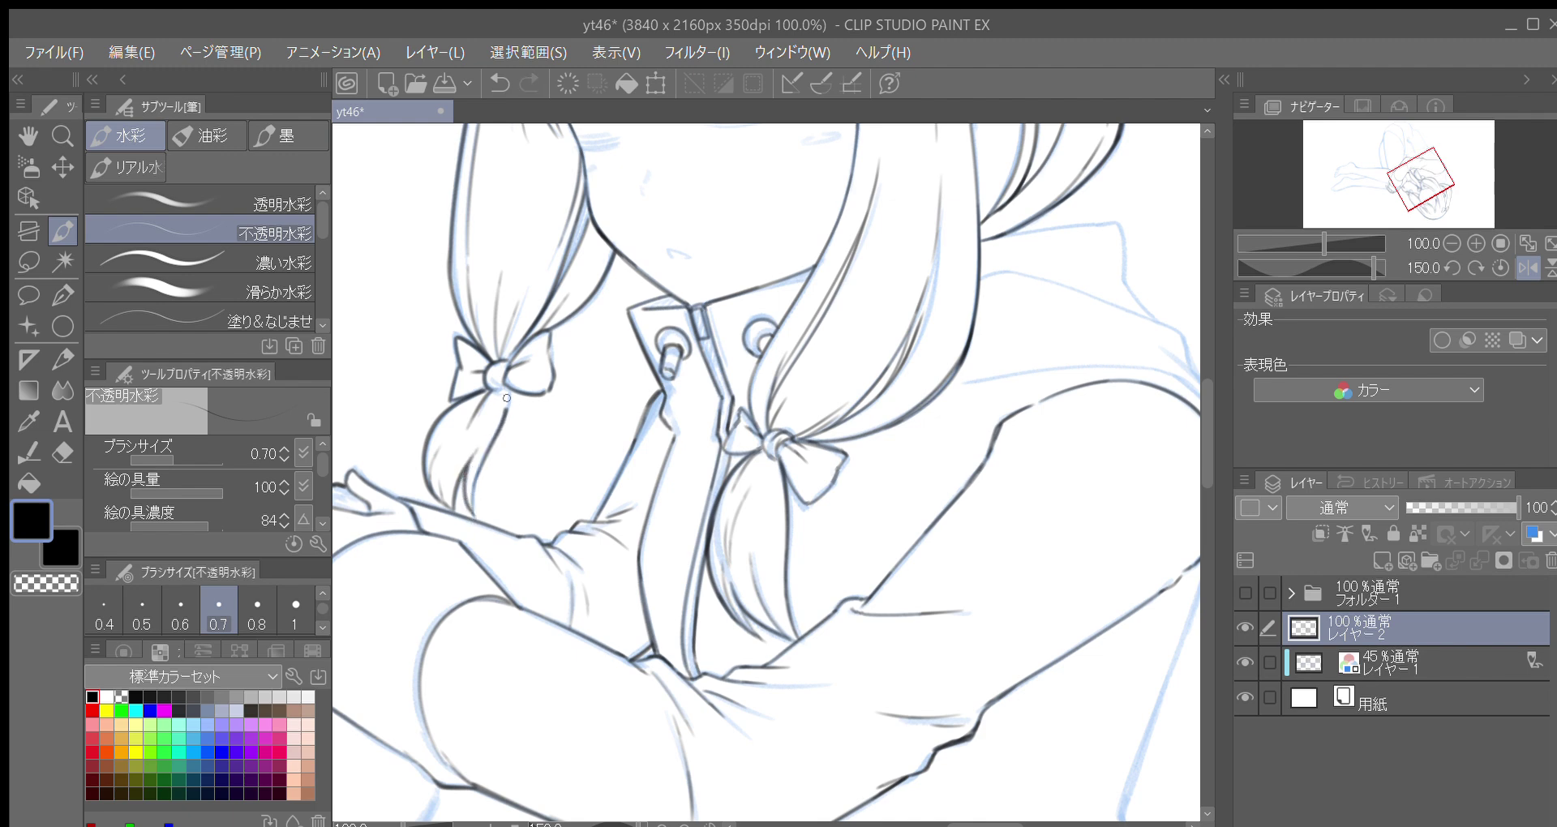
pyautogui.moveTo(586, 287); pyautogui.dragTo(563, 460)
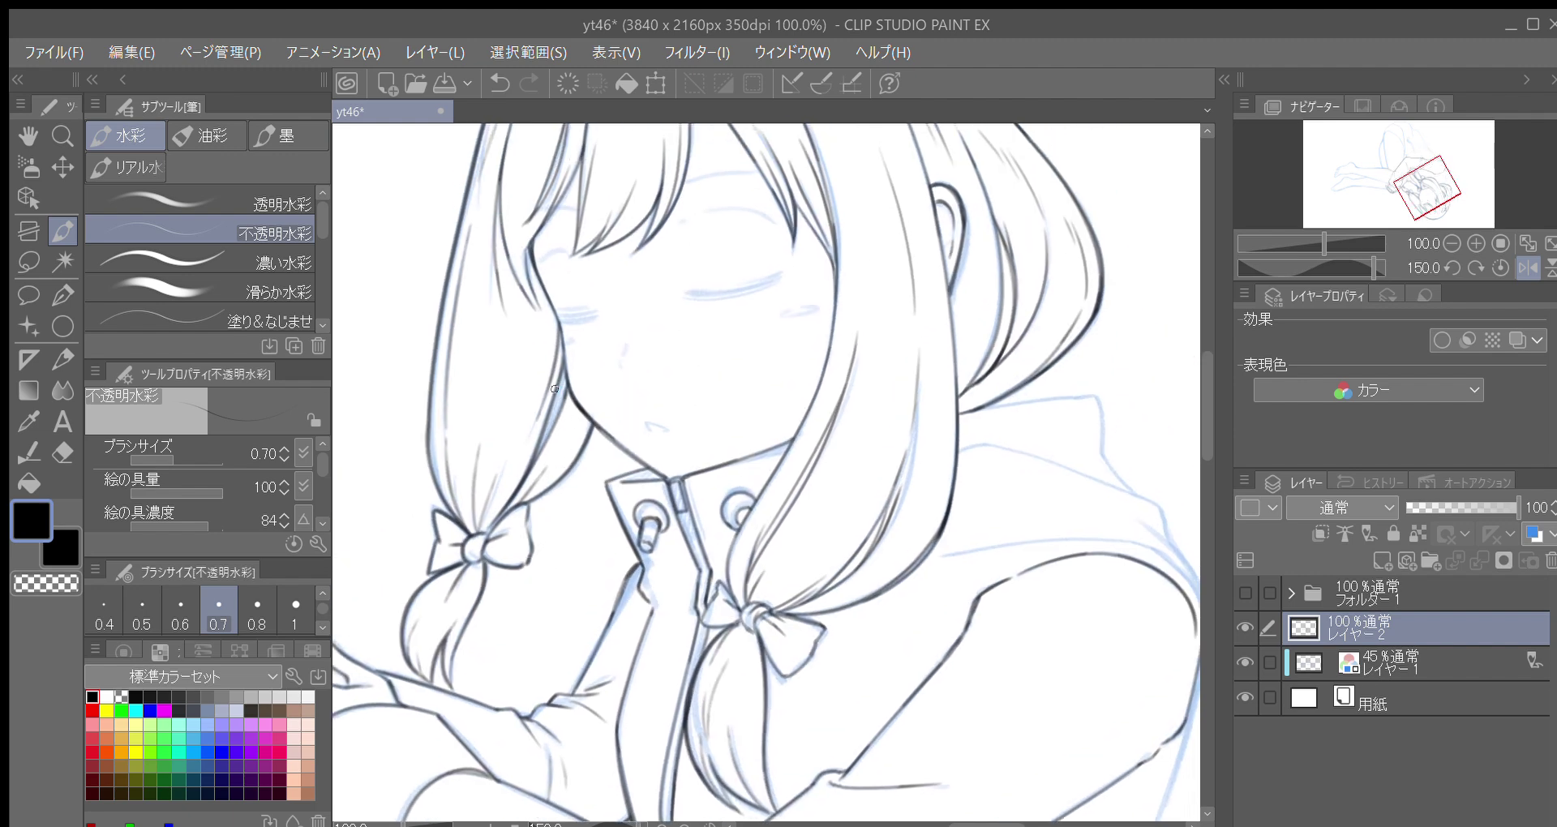
# Set the brush size to 1 and ink the far leg's shin from below the hand down the lower leg
pyautogui.scroll(-1, 567, 383)
pyautogui.scroll(-8, 594, 434)
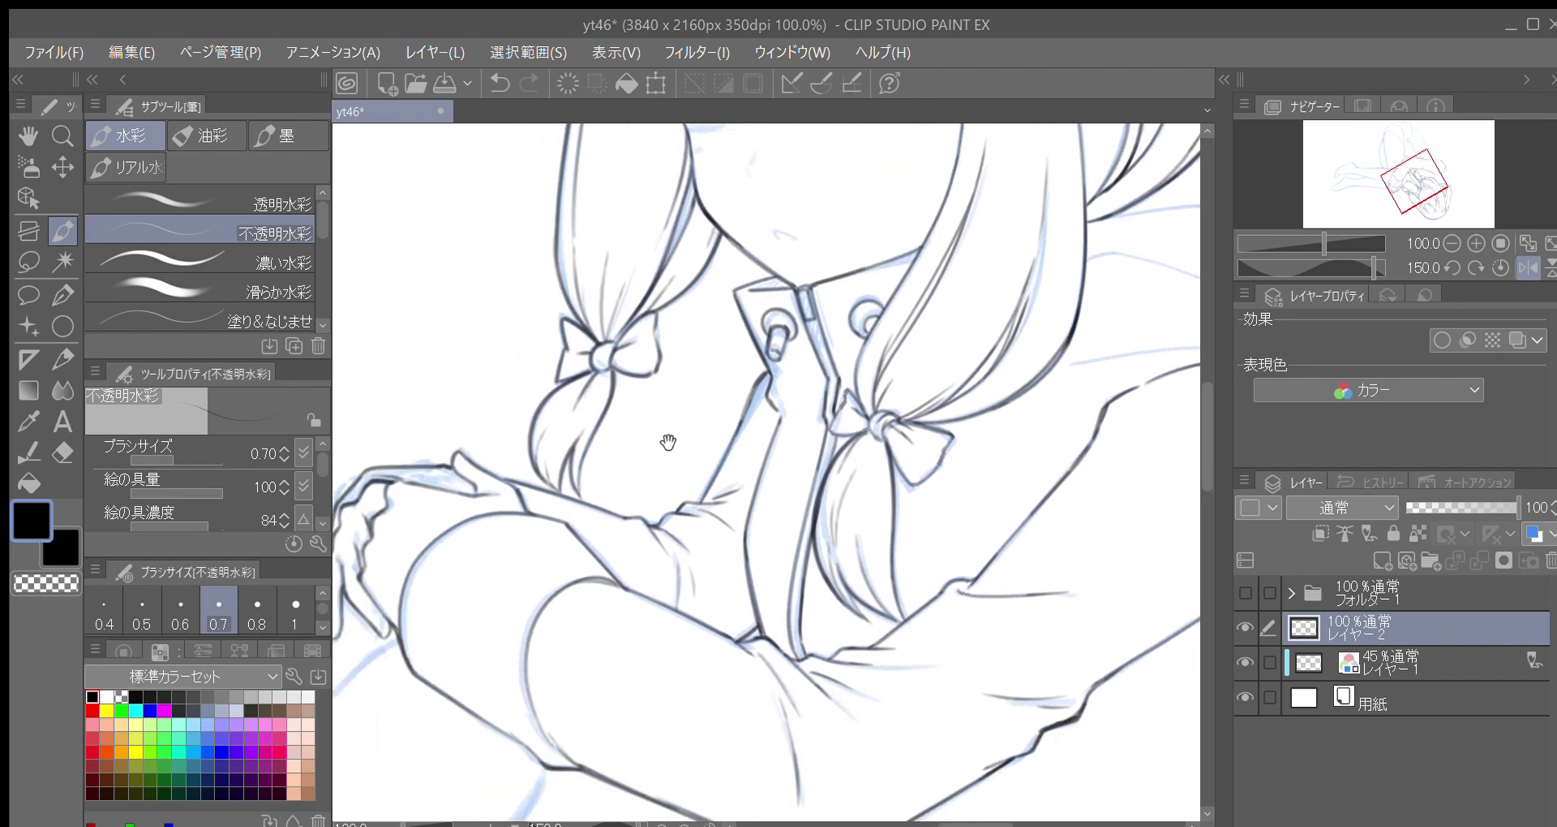
pyautogui.moveTo(625, 526)
pyautogui.mouseDown()
pyautogui.moveTo(713, 459)
pyautogui.moveTo(820, 452)
pyautogui.moveTo(800, 465)
pyautogui.mouseUp()
pyautogui.press('-')
pyautogui.press('-')
pyautogui.moveTo(696, 296)
pyautogui.mouseDown()
pyautogui.moveTo(674, 342)
pyautogui.moveTo(720, 379)
pyautogui.moveTo(800, 273)
pyautogui.mouseUp()
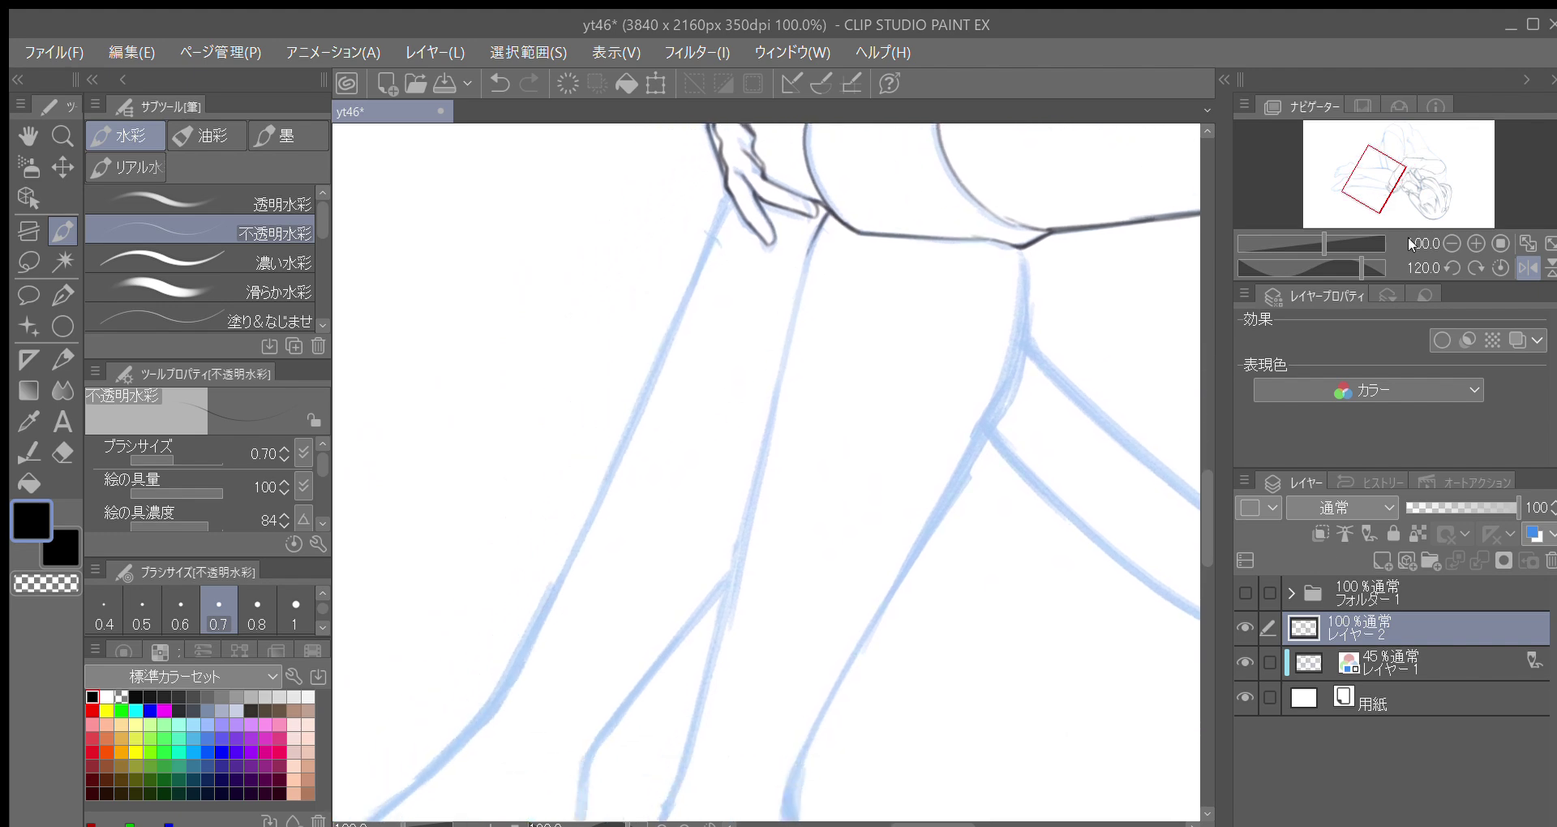
pyautogui.click(1451, 243)
pyautogui.moveTo(781, 404); pyautogui.dragTo(713, 426)
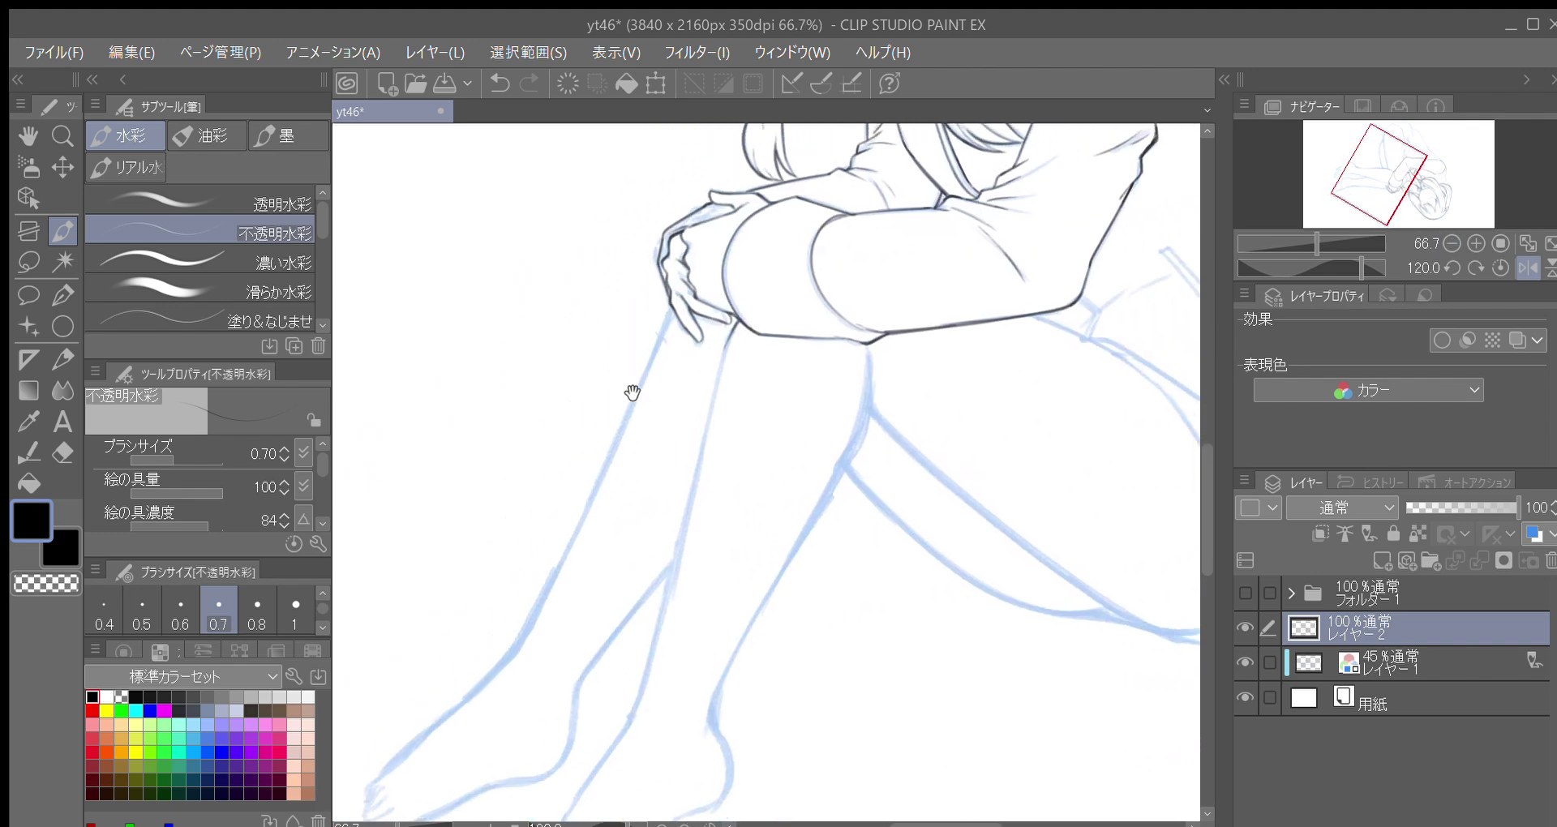
pyautogui.moveTo(618, 368); pyautogui.dragTo(572, 324)
pyautogui.click(296, 613)
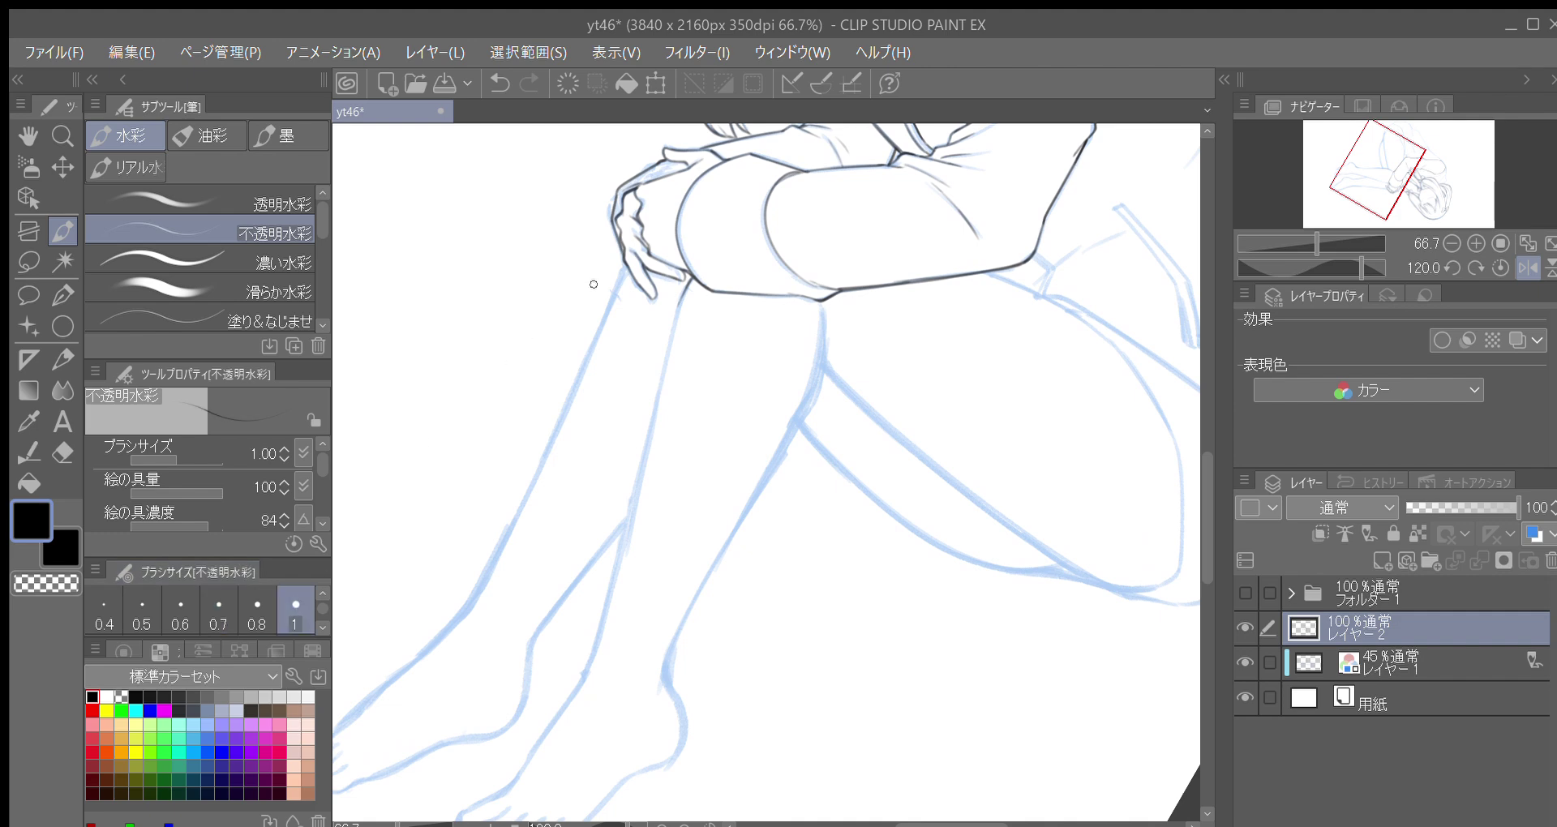
pyautogui.moveTo(607, 310)
pyautogui.mouseDown()
pyautogui.moveTo(511, 537)
pyautogui.moveTo(462, 585)
pyautogui.moveTo(467, 561)
pyautogui.moveTo(528, 511)
pyautogui.moveTo(515, 546)
pyautogui.mouseUp()
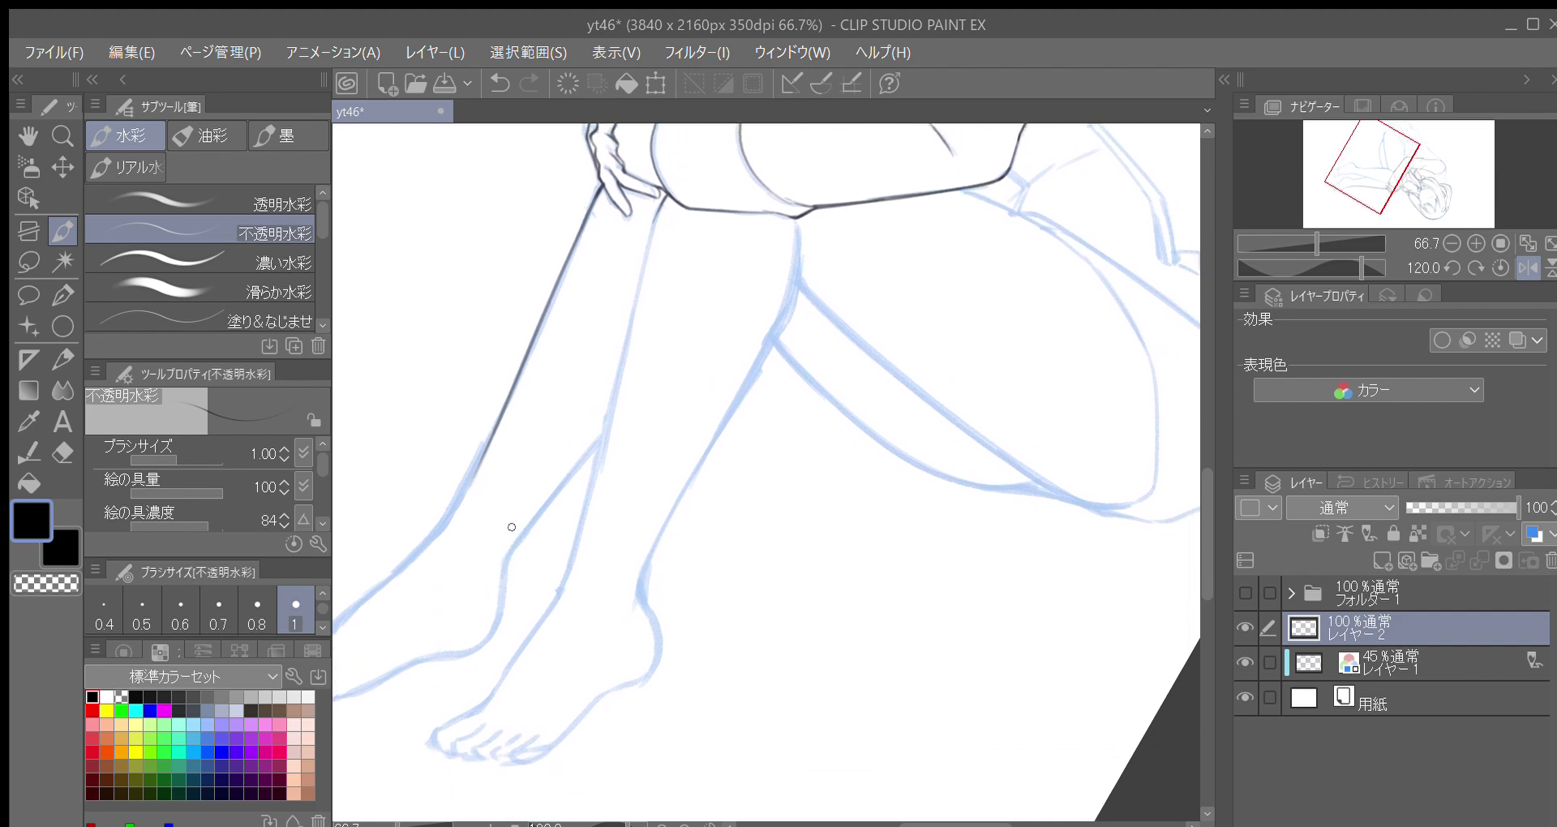
# Extend the far leg's shin line toward the ankle, replacing the first stroke
pyautogui.moveTo(588, 524)
pyautogui.mouseDown()
pyautogui.moveTo(546, 487)
pyautogui.moveTo(505, 378)
pyautogui.moveTo(490, 438)
pyautogui.mouseUp()
pyautogui.press('-')
pyautogui.hotkey('ctrl', 'z')
pyautogui.moveTo(503, 358)
pyautogui.mouseDown()
pyautogui.moveTo(470, 484)
pyautogui.moveTo(507, 414)
pyautogui.mouseUp()
pyautogui.moveTo(499, 511)
pyautogui.mouseDown()
pyautogui.moveTo(521, 453)
pyautogui.moveTo(486, 470)
pyautogui.moveTo(501, 486)
pyautogui.moveTo(528, 450)
pyautogui.mouseUp()
pyautogui.press('-')
pyautogui.press('-')
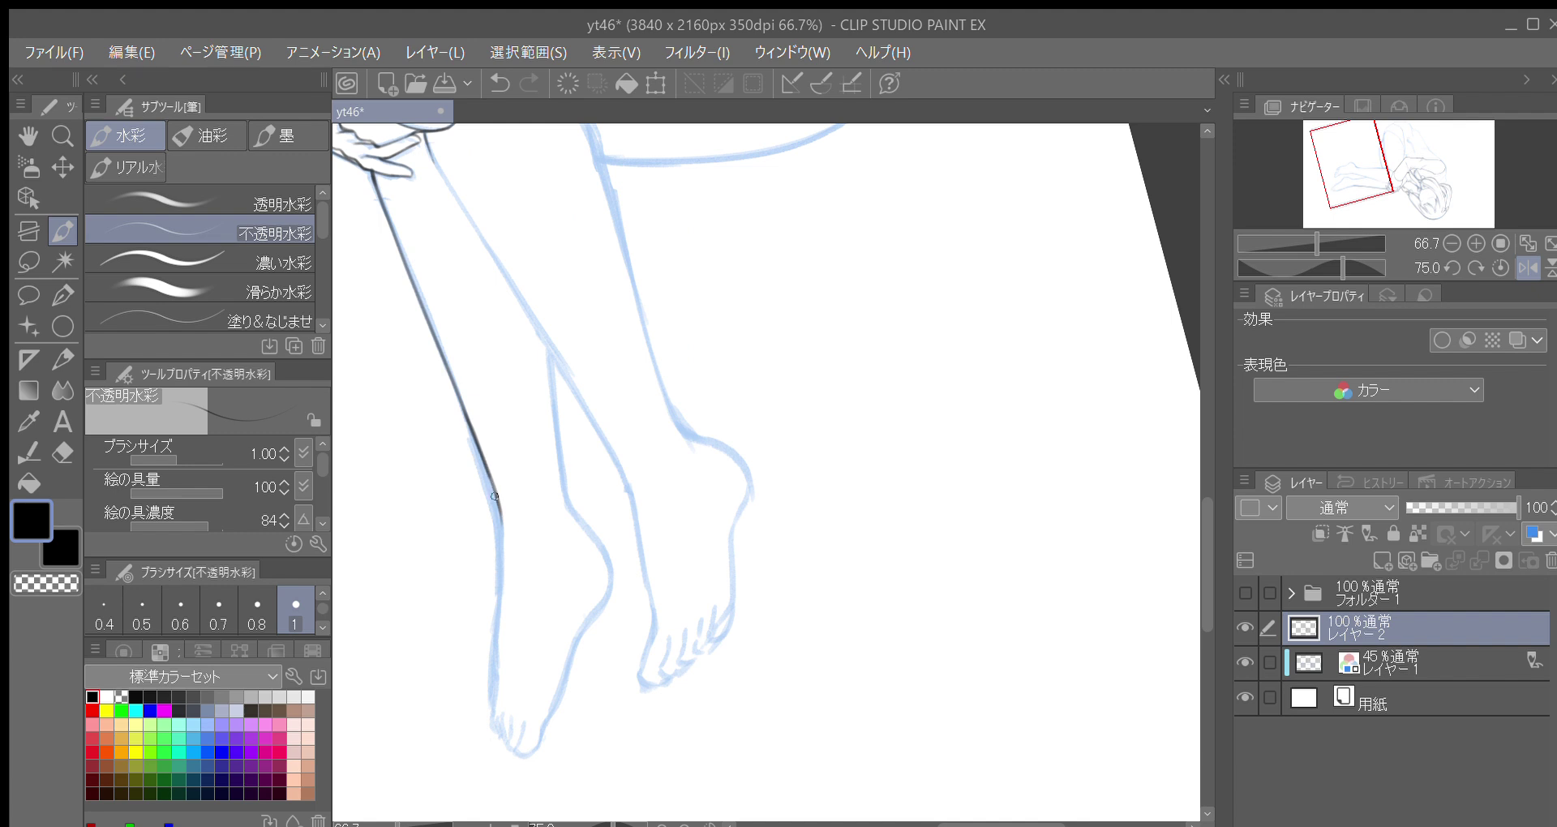
# Rework the lower end of the far shin line where it bends into the ankle
pyautogui.moveTo(502, 535); pyautogui.dragTo(476, 520)
pyautogui.press('^')
pyautogui.press('^')
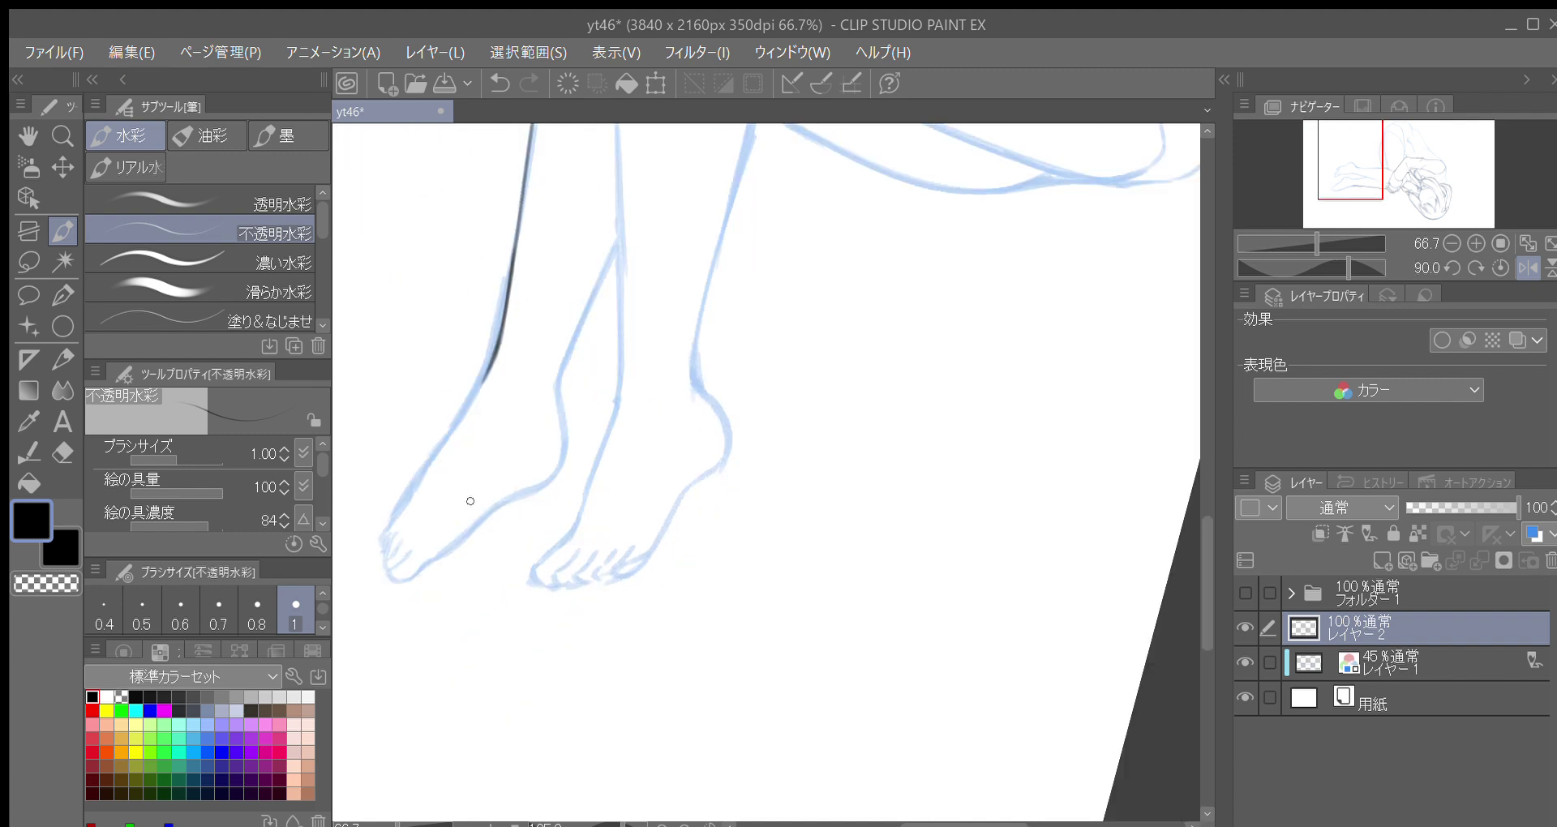
pyautogui.moveTo(582, 418); pyautogui.dragTo(538, 515)
pyautogui.hotkey('ctrl', 'z')
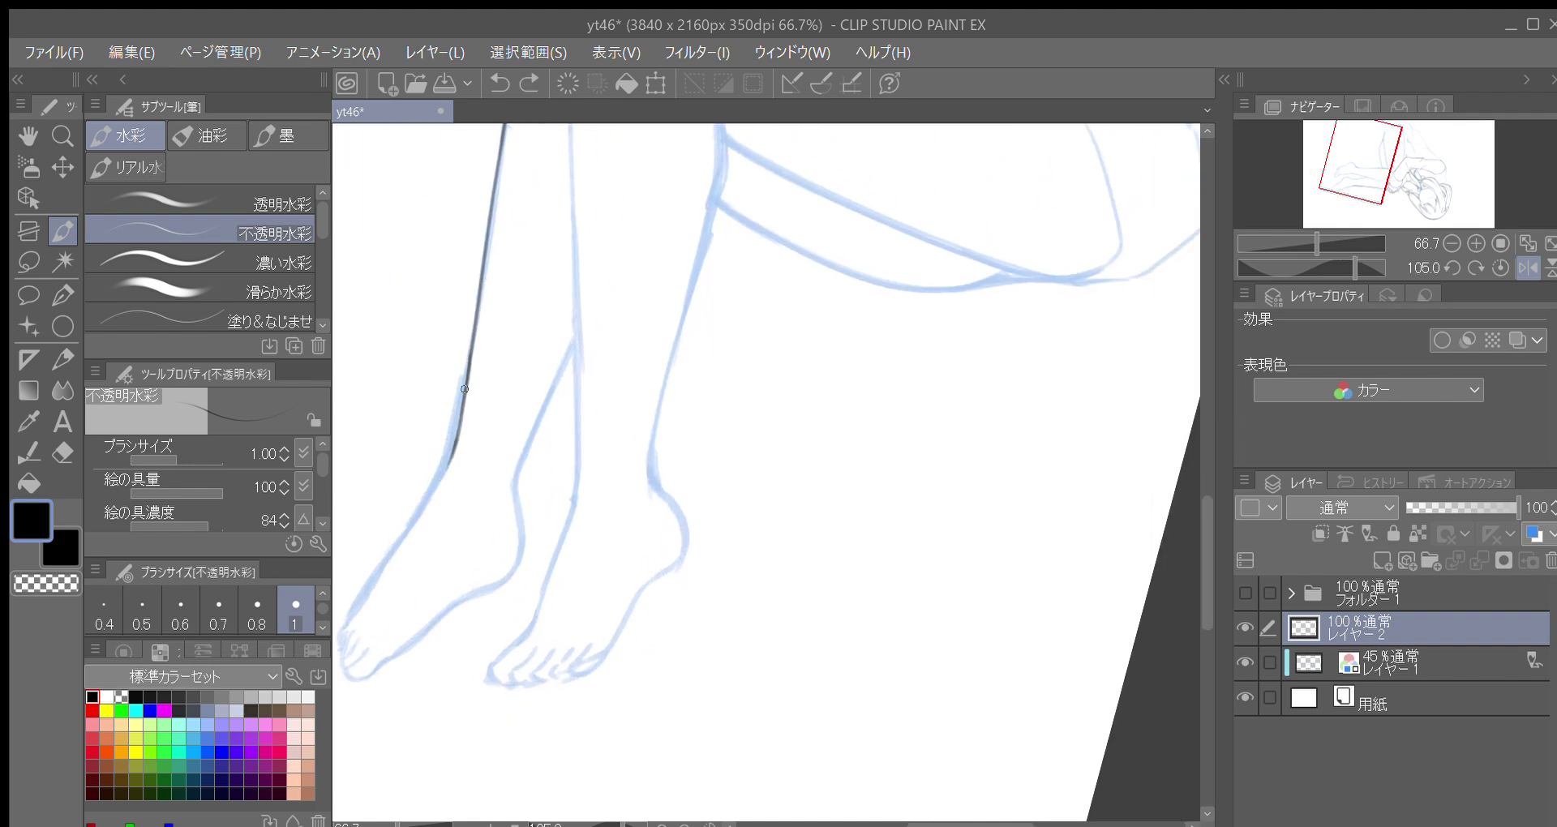
pyautogui.moveTo(454, 443); pyautogui.dragTo(442, 477)
# Set the brush size to 0.8 and ink the far leg's back edge from the ankle to the near shin
pyautogui.click(257, 612)
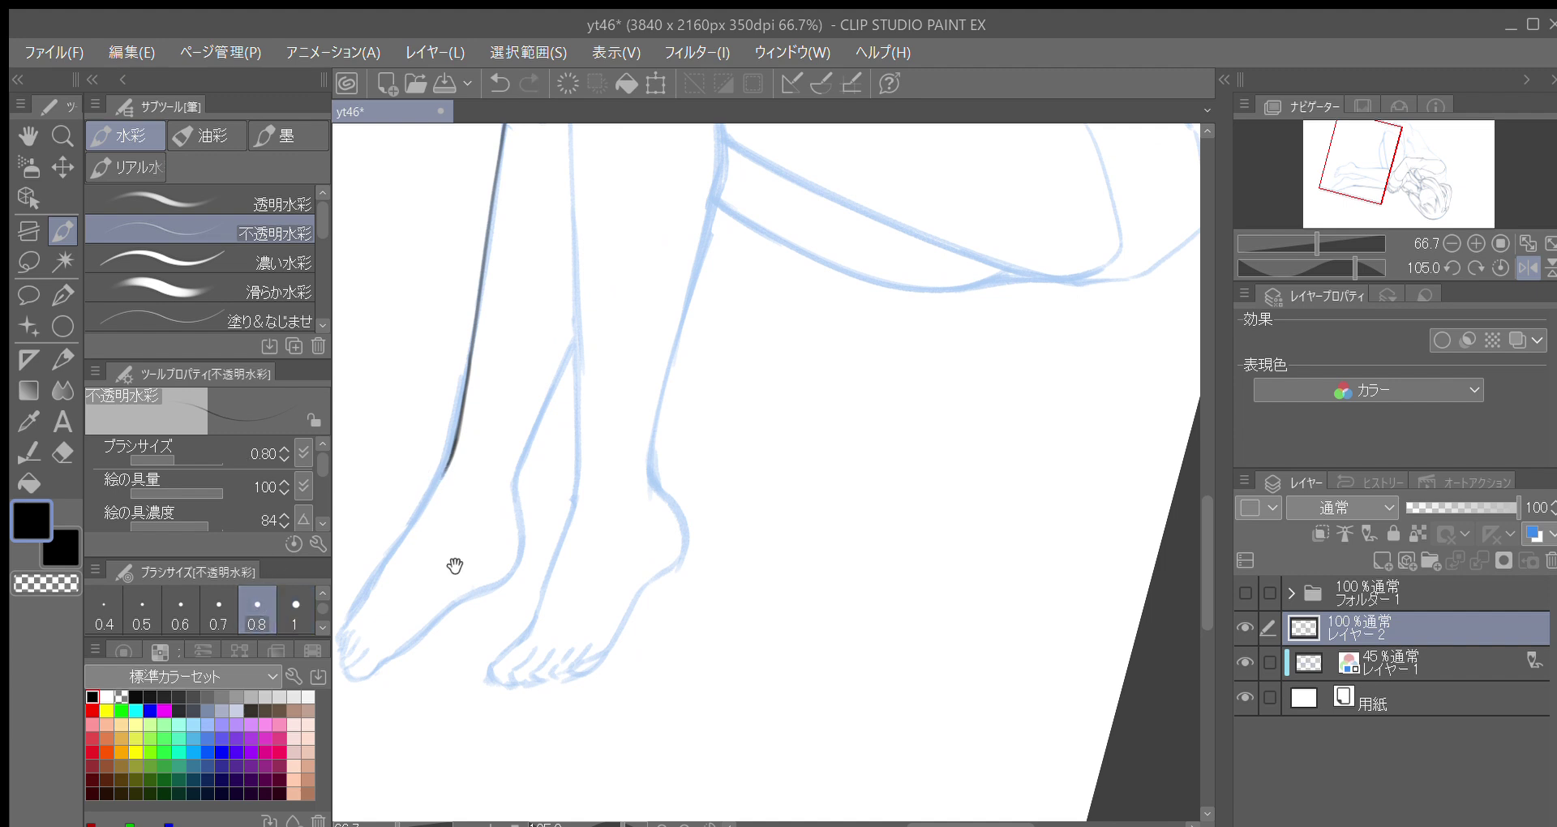
pyautogui.moveTo(438, 543); pyautogui.dragTo(418, 526)
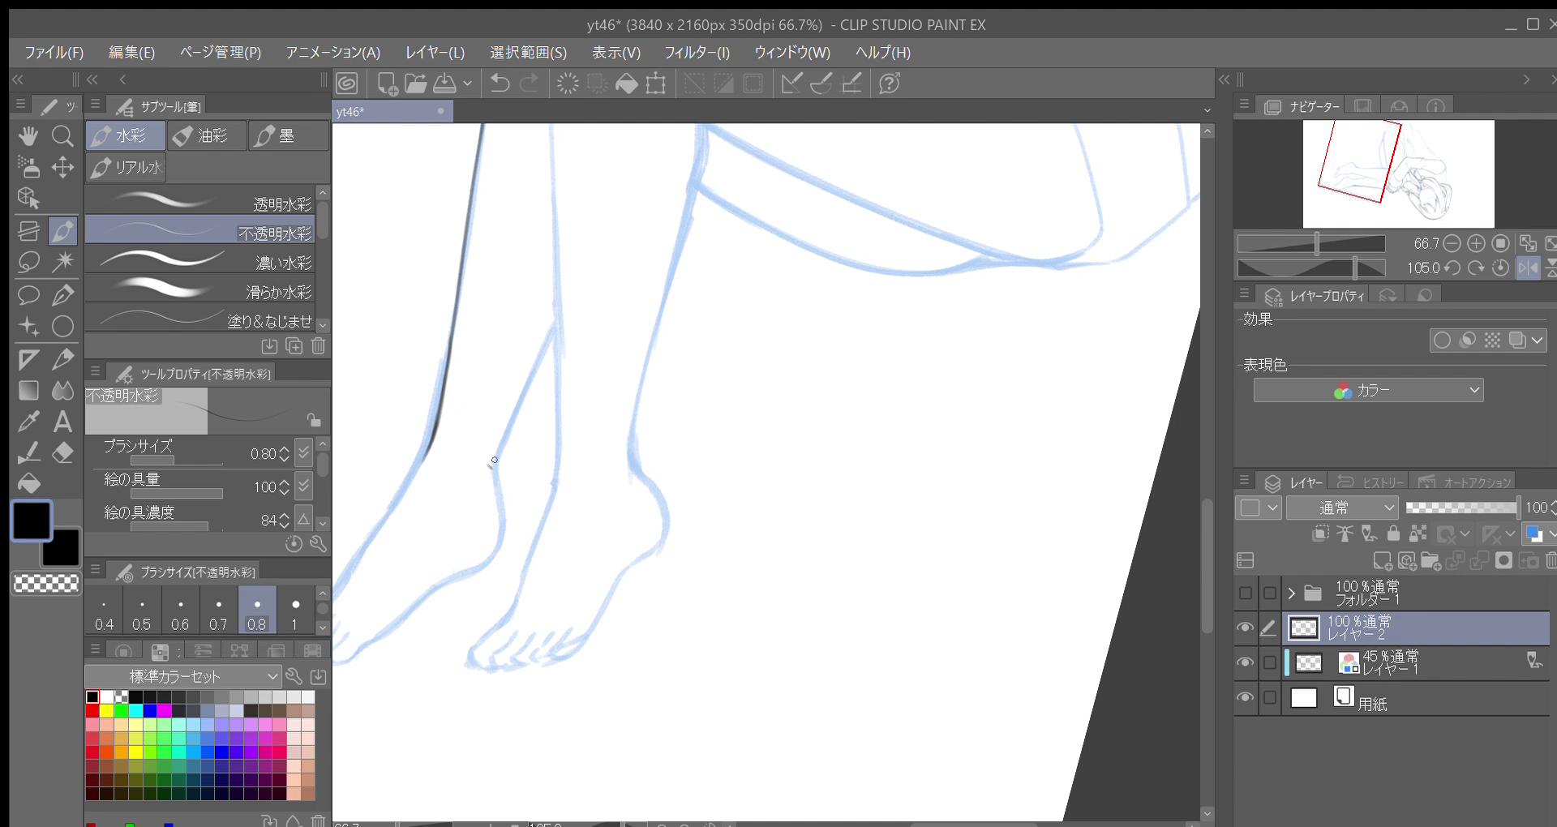
pyautogui.hotkey('ctrl', 'z')
pyautogui.moveTo(490, 467); pyautogui.dragTo(556, 324)
pyautogui.moveTo(494, 456); pyautogui.dragTo(556, 330)
pyautogui.moveTo(495, 473)
pyautogui.mouseDown()
pyautogui.moveTo(511, 414)
pyautogui.moveTo(504, 448)
pyautogui.mouseUp()
pyautogui.press('^')
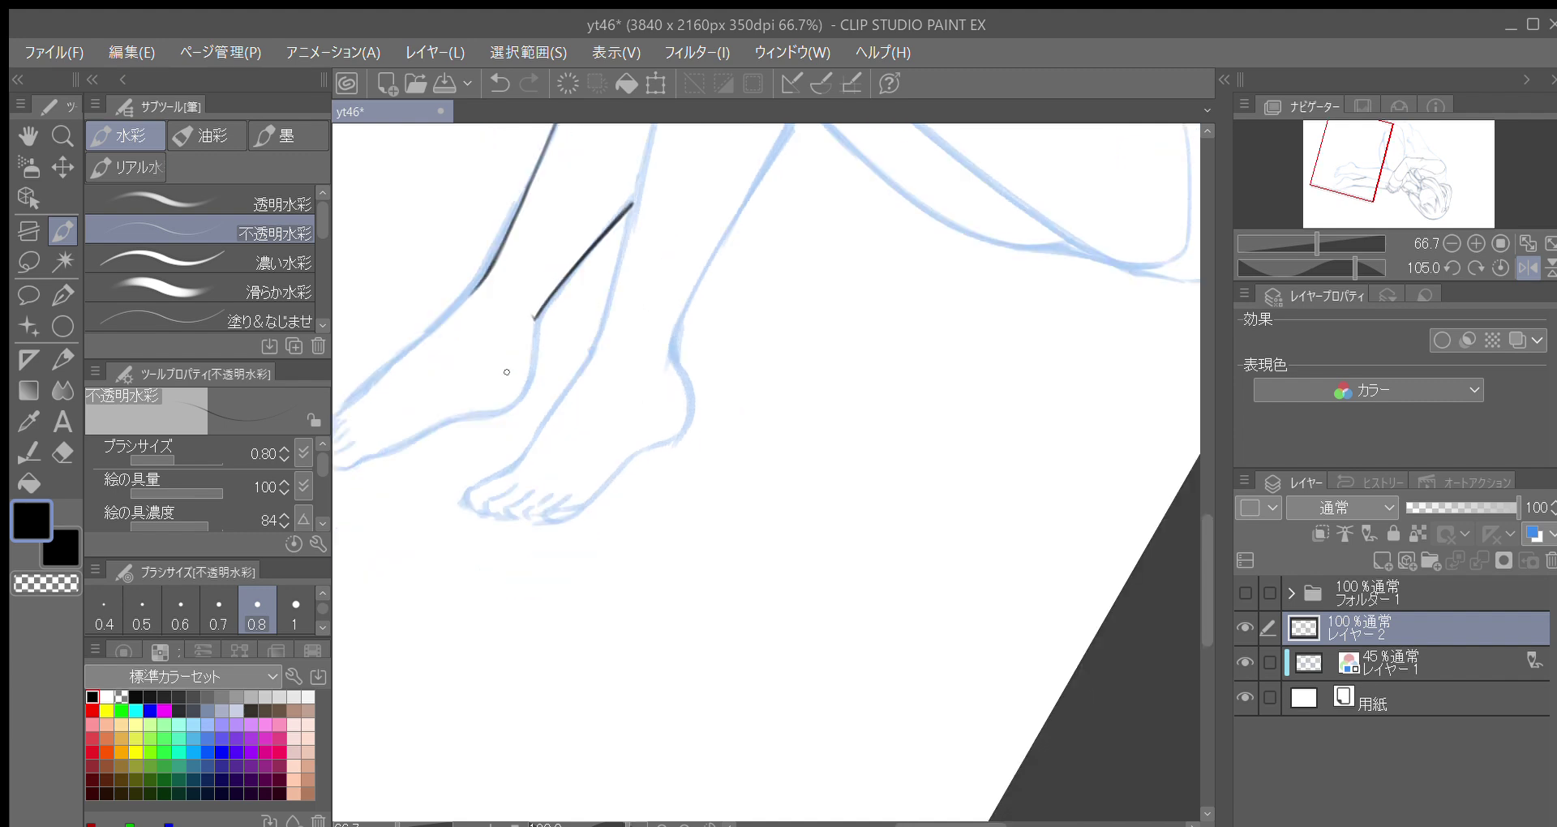
# Ink the back of the far ankle and the near leg's shin from the knee past the leg crossing
pyautogui.moveTo(531, 313)
pyautogui.mouseDown()
pyautogui.moveTo(523, 467)
pyautogui.moveTo(485, 485)
pyautogui.moveTo(536, 448)
pyautogui.mouseUp()
pyautogui.hotkey('ctrl', 'z')
pyautogui.moveTo(580, 385); pyautogui.dragTo(437, 641)
pyautogui.moveTo(543, 315); pyautogui.dragTo(463, 619)
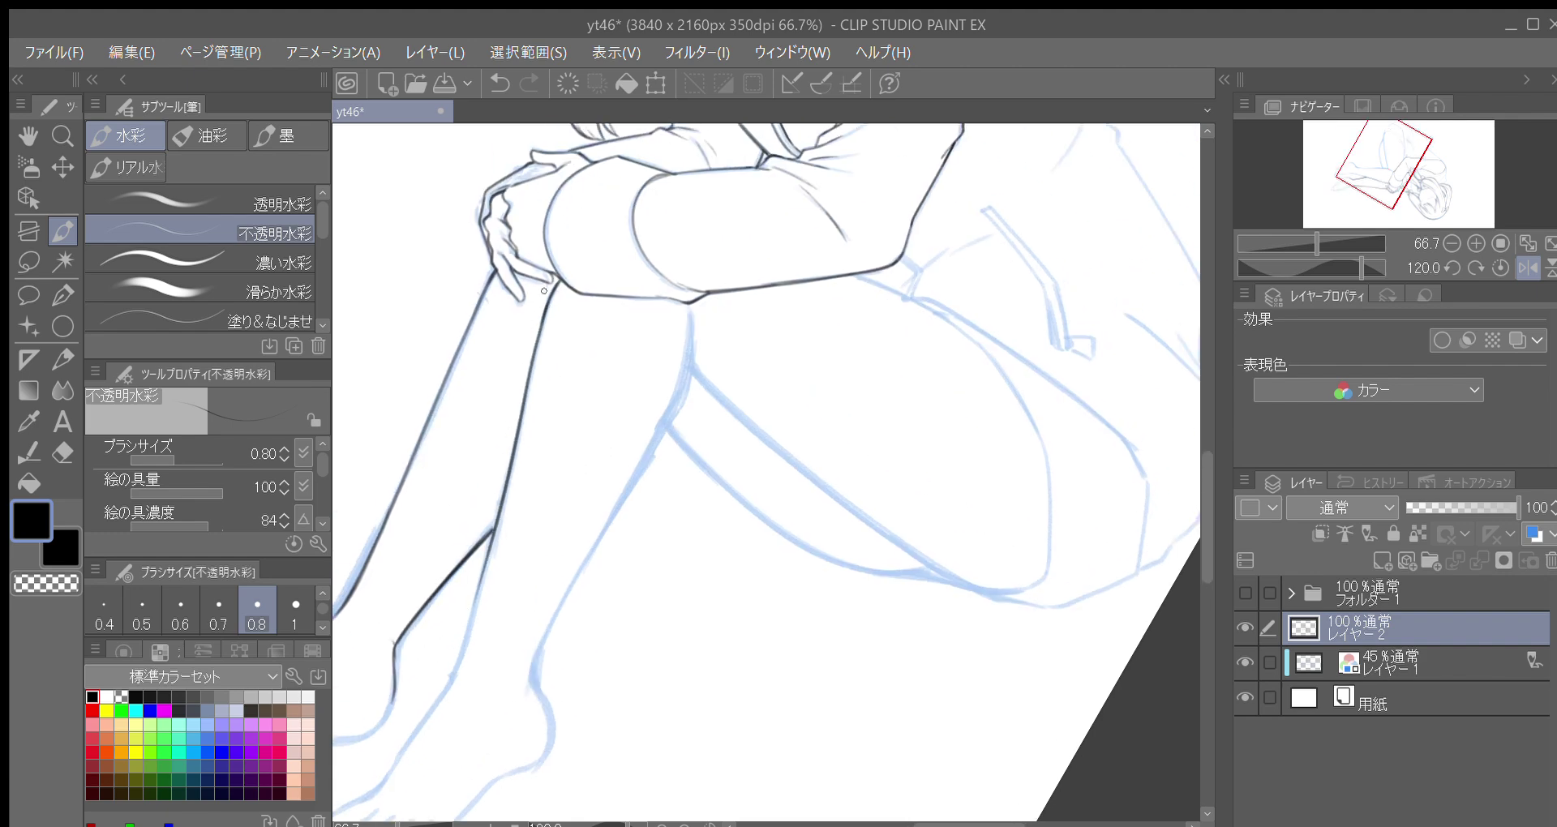
pyautogui.hotkey('ctrl', 'z')
pyautogui.moveTo(537, 335)
pyautogui.mouseDown()
pyautogui.moveTo(451, 679)
pyautogui.moveTo(552, 553)
pyautogui.mouseUp()
pyautogui.hotkey('ctrl', 'z')
# Ink the near leg's back contour from the ankle crease up the calf to the bend of the knee
pyautogui.moveTo(501, 592); pyautogui.dragTo(485, 601)
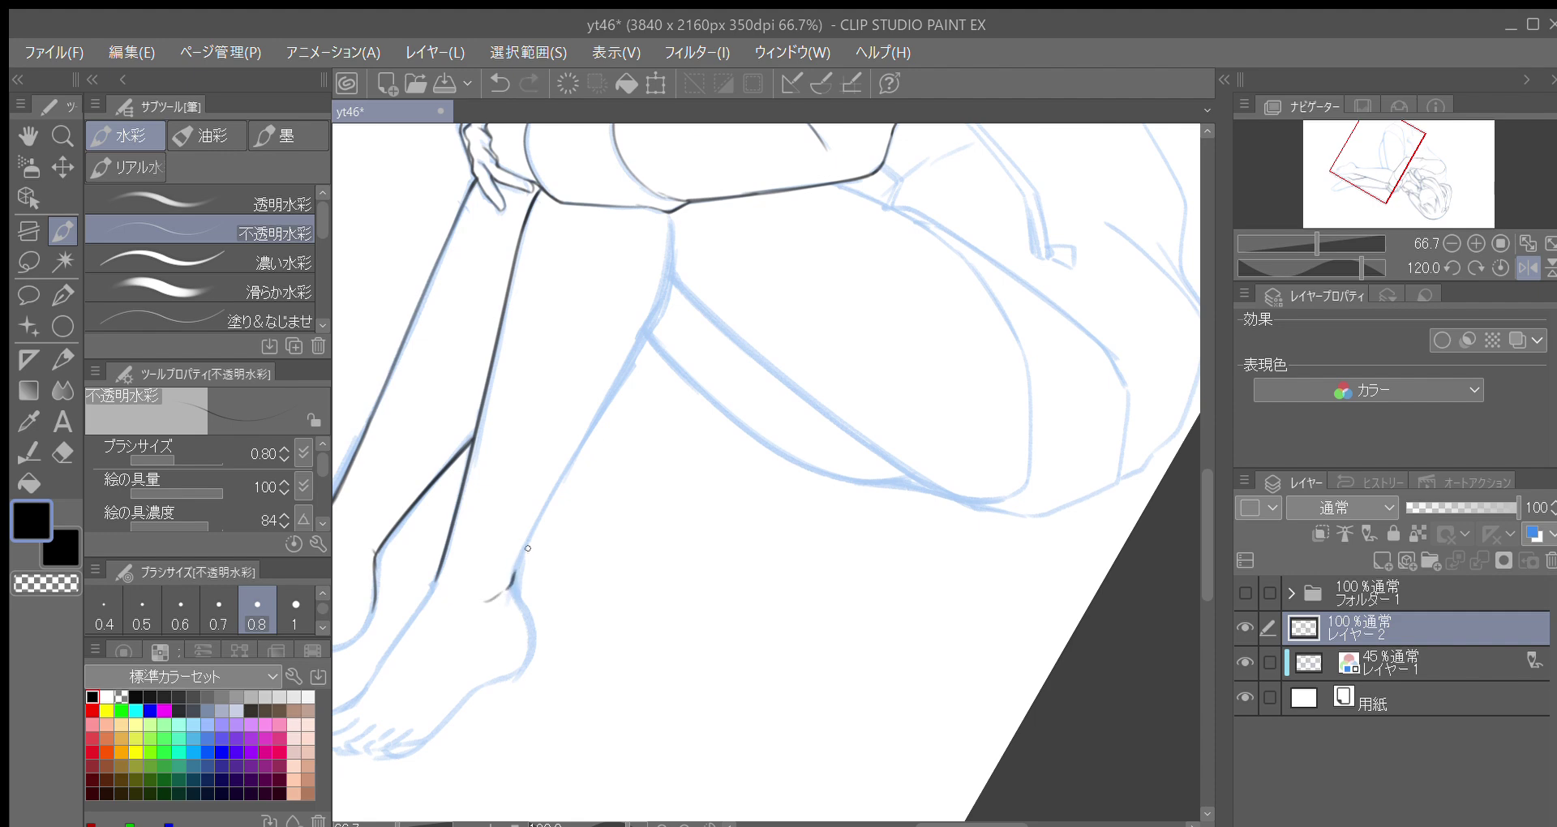
pyautogui.moveTo(510, 587); pyautogui.dragTo(554, 490)
pyautogui.moveTo(515, 565); pyautogui.dragTo(583, 443)
pyautogui.moveTo(526, 542); pyautogui.dragTo(616, 381)
pyautogui.moveTo(588, 435)
pyautogui.mouseDown()
pyautogui.moveTo(535, 534)
pyautogui.moveTo(593, 435)
pyautogui.mouseUp()
pyautogui.moveTo(554, 495); pyautogui.dragTo(596, 409)
pyautogui.moveTo(548, 502); pyautogui.dragTo(604, 405)
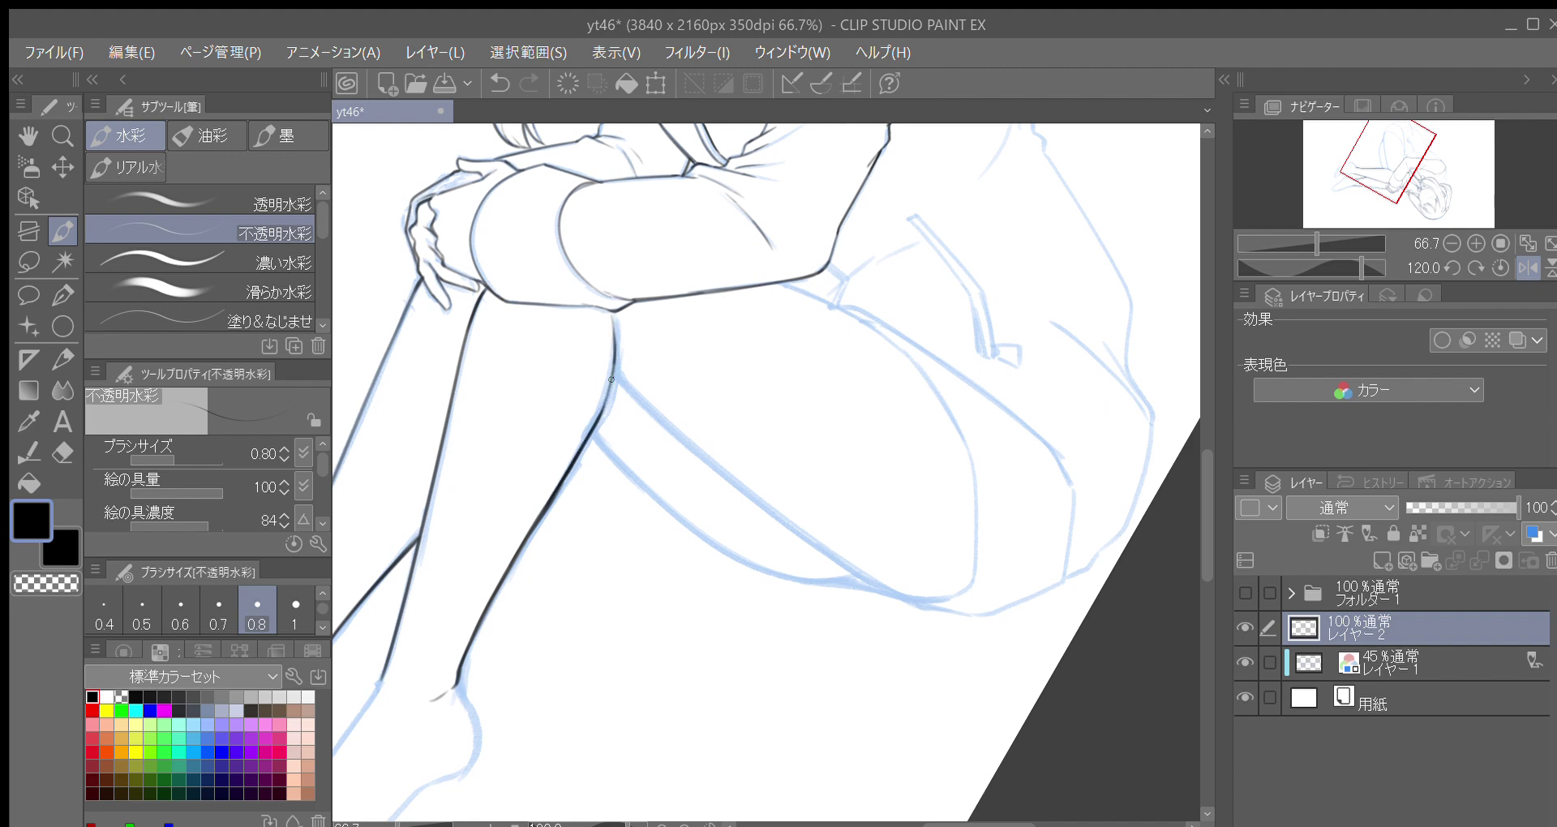
# Ink the undersides of both thighs as long curves from the back of the near calf to the seat
pyautogui.moveTo(575, 527); pyautogui.dragTo(546, 484)
pyautogui.press('^')
pyautogui.press('^')
pyautogui.press('^')
pyautogui.press('^')
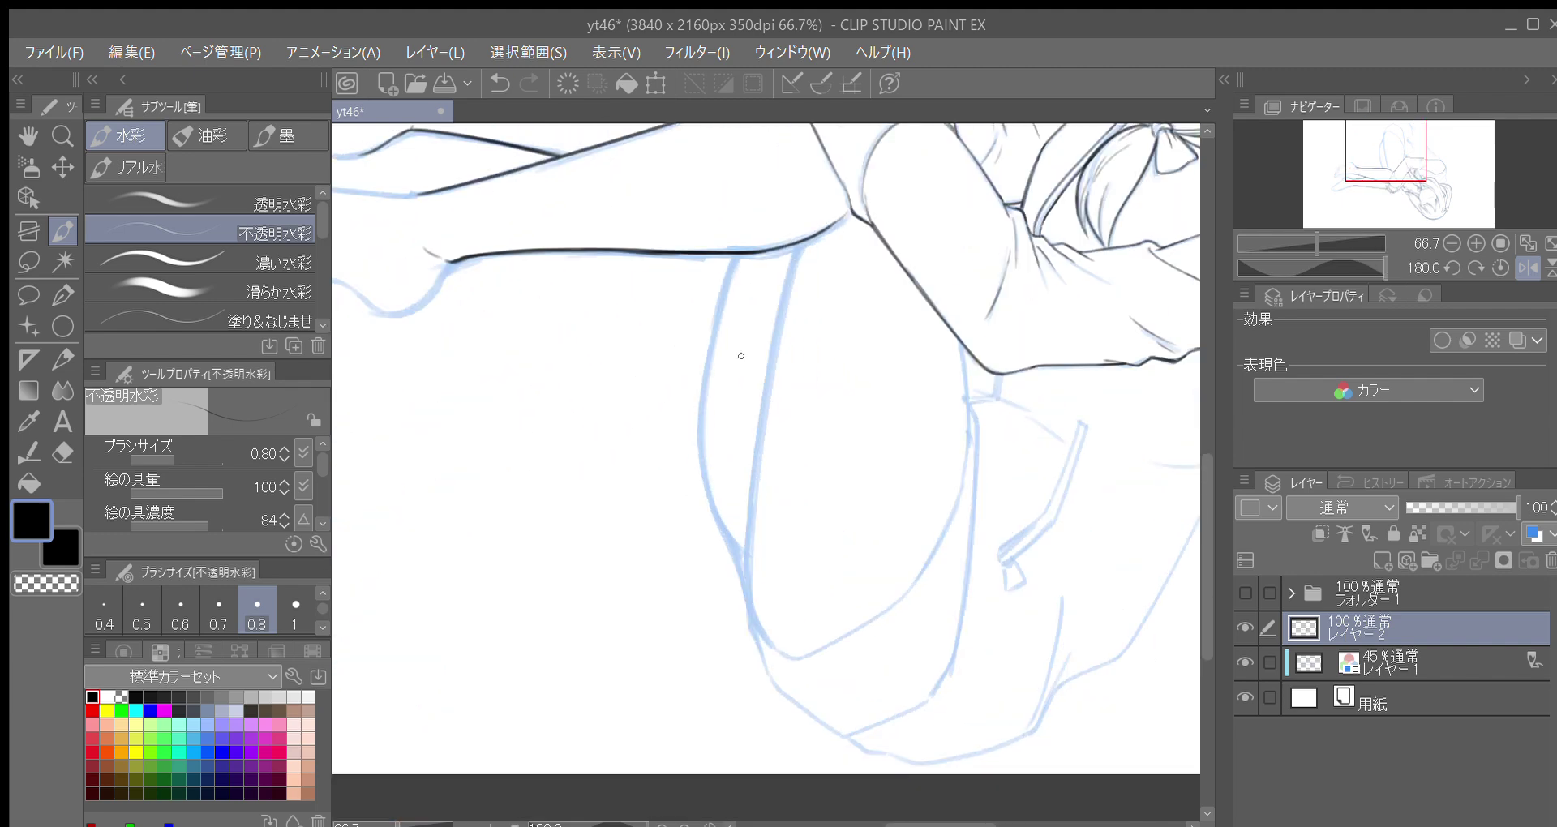
pyautogui.moveTo(825, 336); pyautogui.dragTo(671, 420)
pyautogui.press('^')
pyautogui.press('^')
pyautogui.moveTo(589, 581); pyautogui.dragTo(623, 498)
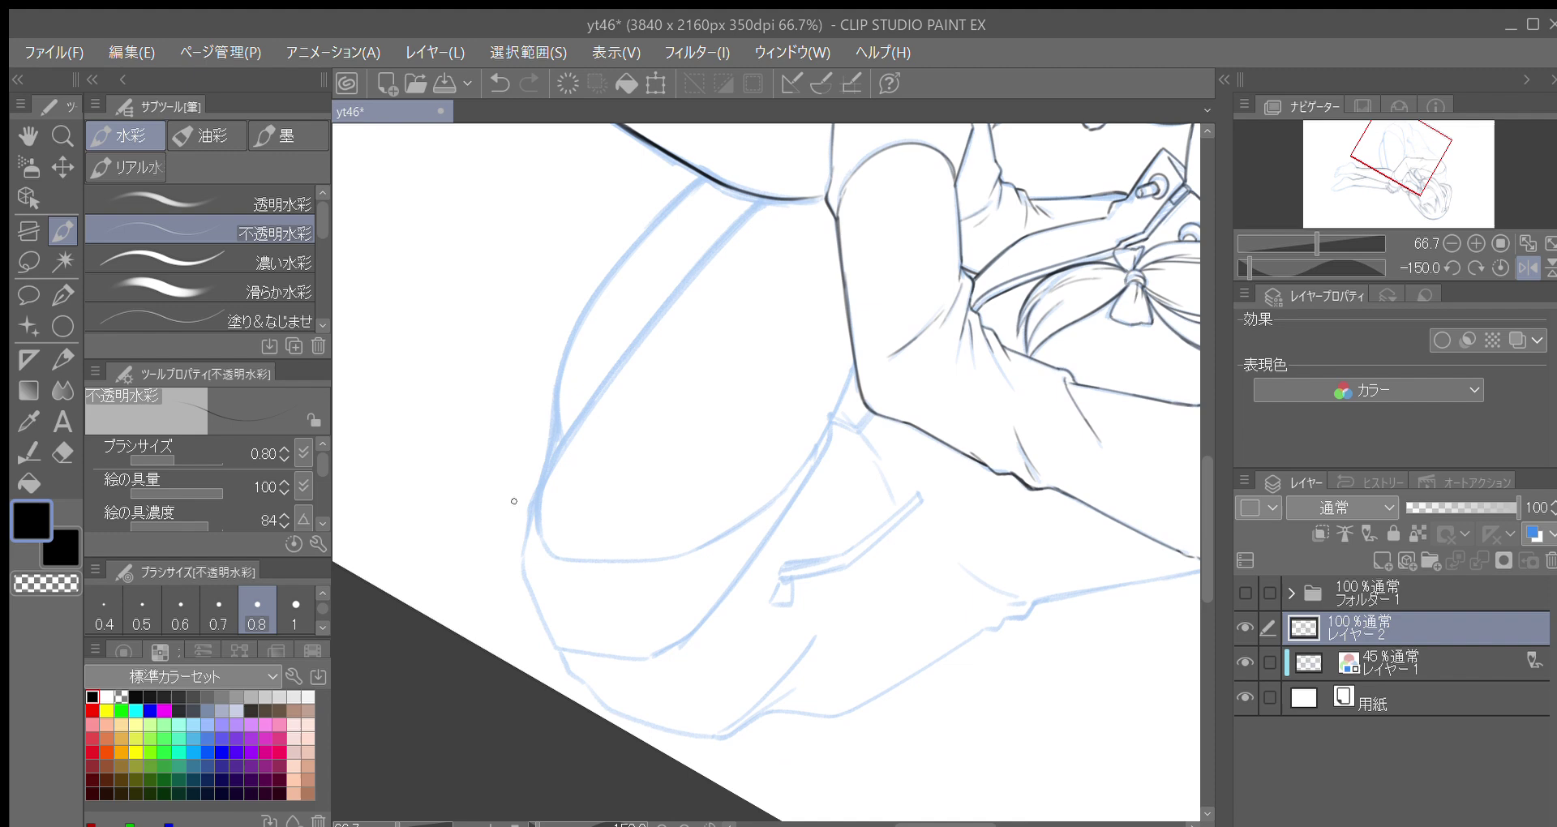
pyautogui.moveTo(538, 529)
pyautogui.mouseDown()
pyautogui.moveTo(594, 395)
pyautogui.moveTo(768, 196)
pyautogui.mouseUp()
pyautogui.moveTo(601, 415)
pyautogui.mouseDown()
pyautogui.moveTo(558, 524)
pyautogui.moveTo(515, 502)
pyautogui.moveTo(527, 442)
pyautogui.moveTo(610, 328)
pyautogui.moveTo(663, 287)
pyautogui.mouseUp()
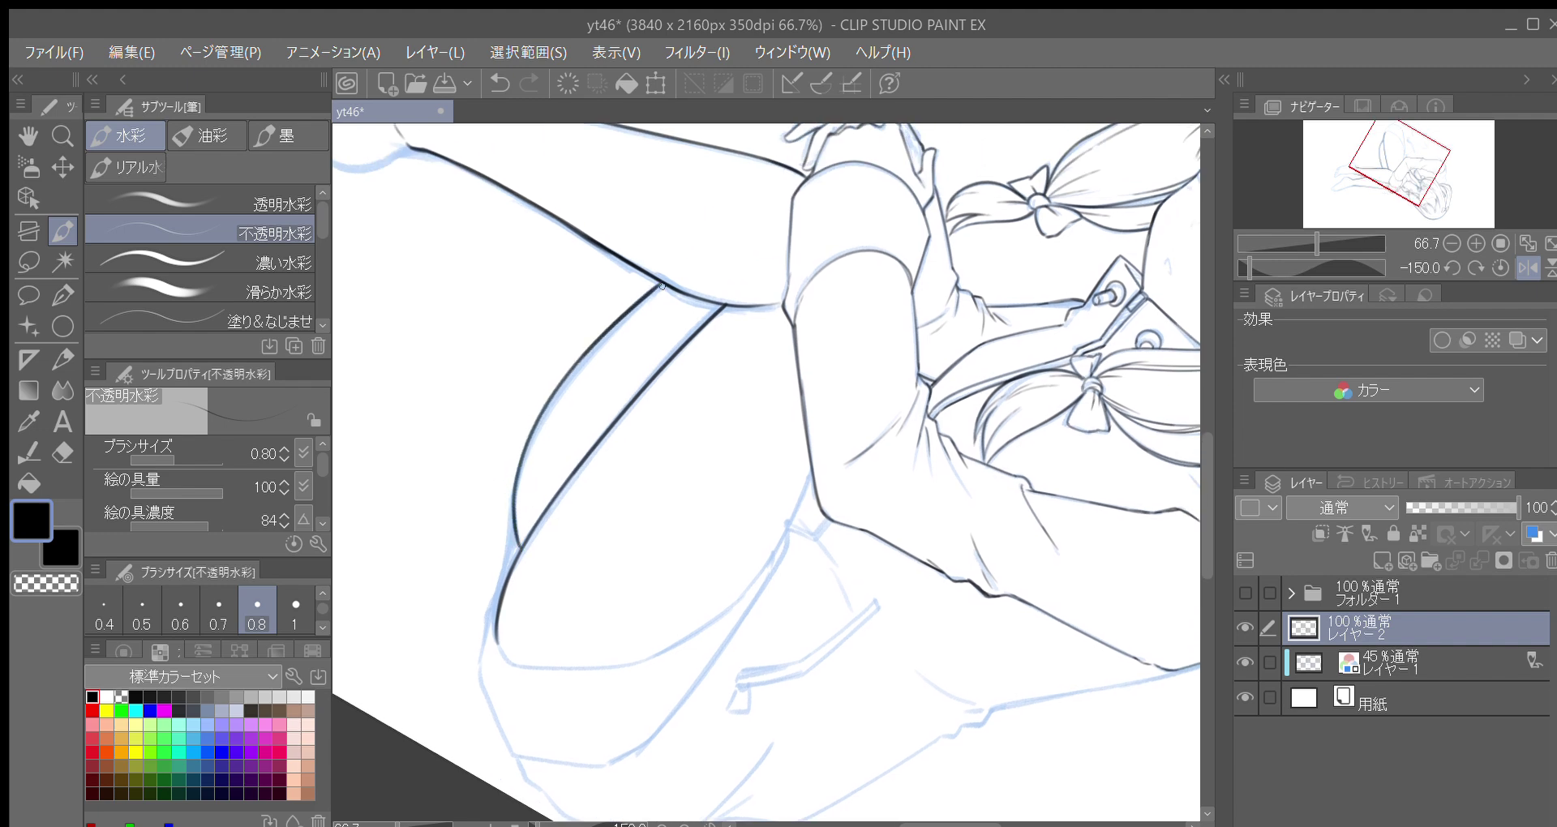
pyautogui.moveTo(526, 445)
pyautogui.mouseDown()
pyautogui.moveTo(592, 344)
pyautogui.moveTo(661, 285)
pyautogui.mouseUp()
# Ink the start of the near thigh's upper contour where it emerges from behind the elbow
pyautogui.moveTo(590, 365); pyautogui.dragTo(661, 633)
pyautogui.moveTo(926, 553); pyautogui.dragTo(704, 331)
pyautogui.moveTo(882, 517); pyautogui.dragTo(916, 288)
pyautogui.moveTo(766, 484); pyautogui.dragTo(881, 543)
pyautogui.press('^')
pyautogui.press('^')
pyautogui.press('^')
pyautogui.press('^')
pyautogui.press('^')
pyautogui.press('^')
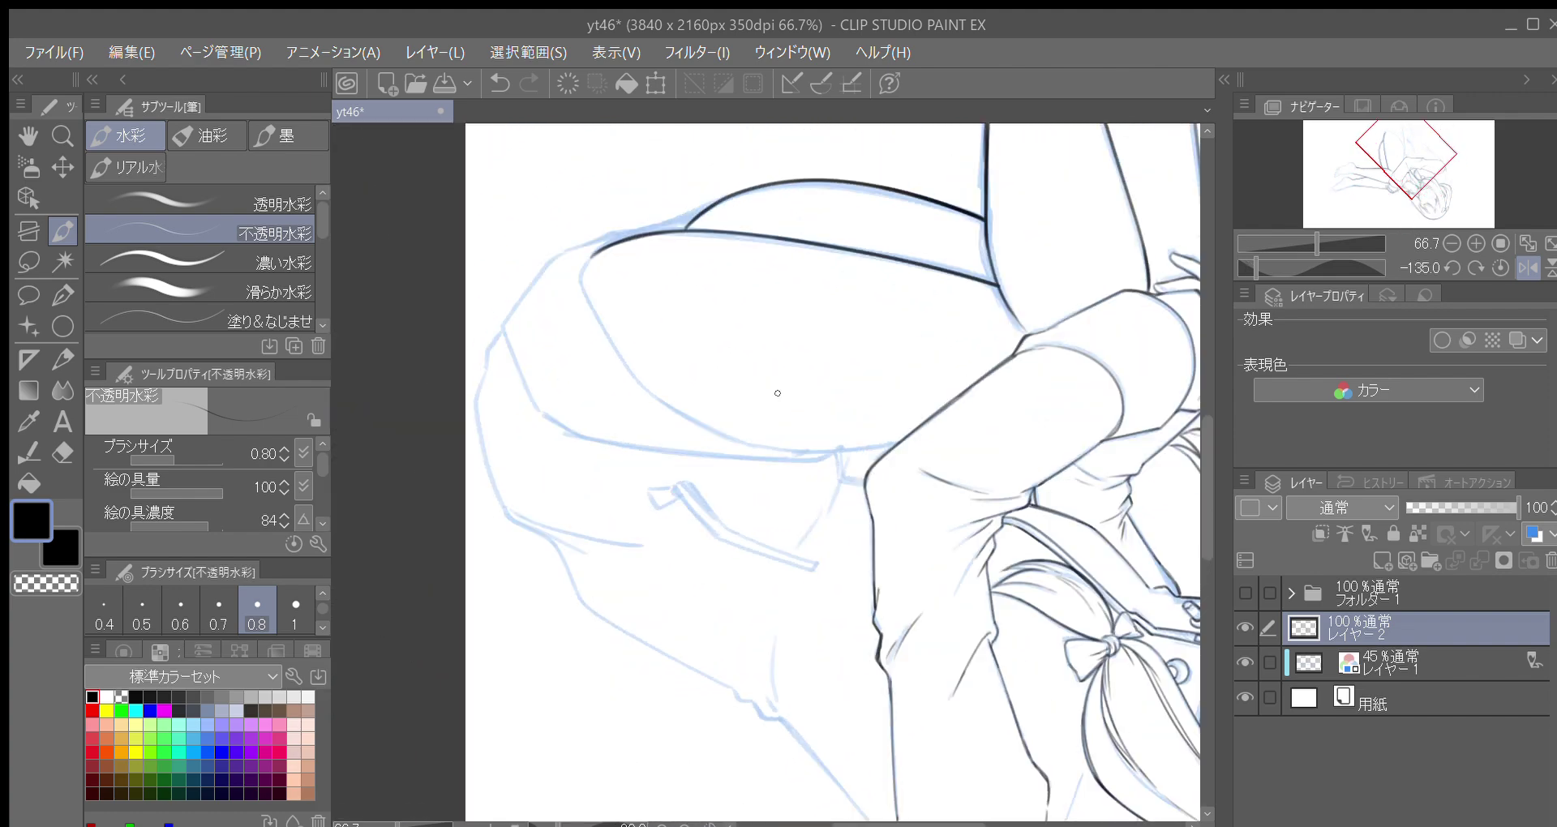
pyautogui.moveTo(828, 429)
pyautogui.mouseDown()
pyautogui.moveTo(741, 358)
pyautogui.moveTo(806, 535)
pyautogui.moveTo(761, 584)
pyautogui.moveTo(528, 574)
pyautogui.mouseUp()
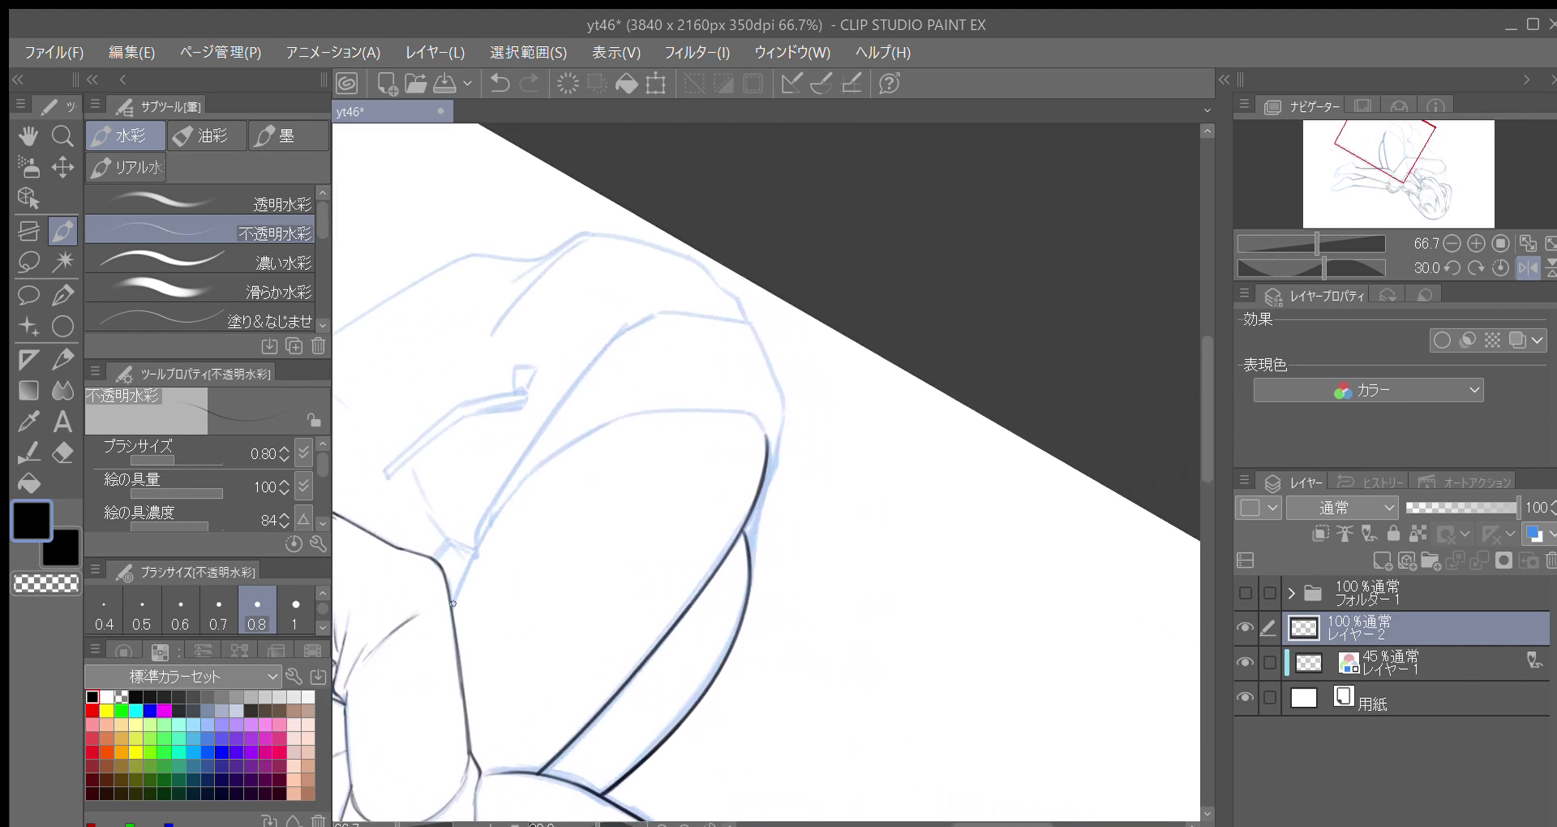
pyautogui.moveTo(452, 606); pyautogui.dragTo(494, 520)
pyautogui.moveTo(452, 607); pyautogui.dragTo(513, 494)
# Ink the near thigh's upper contour from the elbow around to the seat, closing the thigh's outline
pyautogui.moveTo(515, 492); pyautogui.dragTo(603, 581)
pyautogui.moveTo(603, 581)
pyautogui.mouseDown()
pyautogui.moveTo(564, 479)
pyautogui.moveTo(533, 467)
pyautogui.mouseUp()
pyautogui.hotkey('ctrl', 'z')
pyautogui.moveTo(520, 527); pyautogui.dragTo(547, 436)
pyautogui.moveTo(526, 493); pyautogui.dragTo(581, 388)
pyautogui.press('-')
pyautogui.press('-')
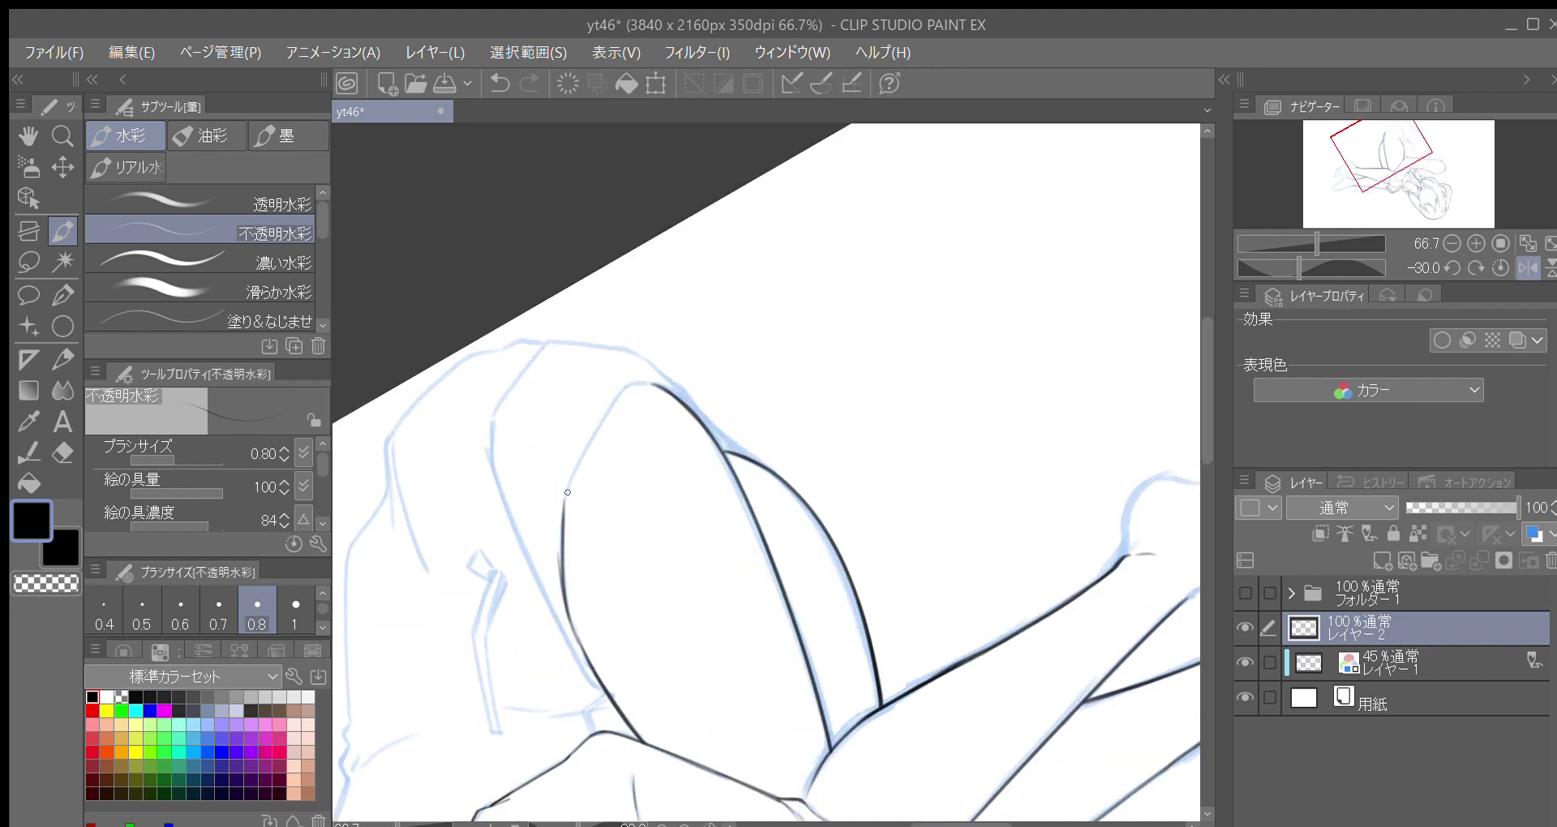
pyautogui.moveTo(565, 495); pyautogui.dragTo(631, 384)
# Ink the outer contour of the seat from behind the near thigh down to the corner of the jacket's hem
pyautogui.press('-')
pyautogui.press('-')
pyautogui.press('-')
pyautogui.press('-')
pyautogui.press('-')
pyautogui.press('-')
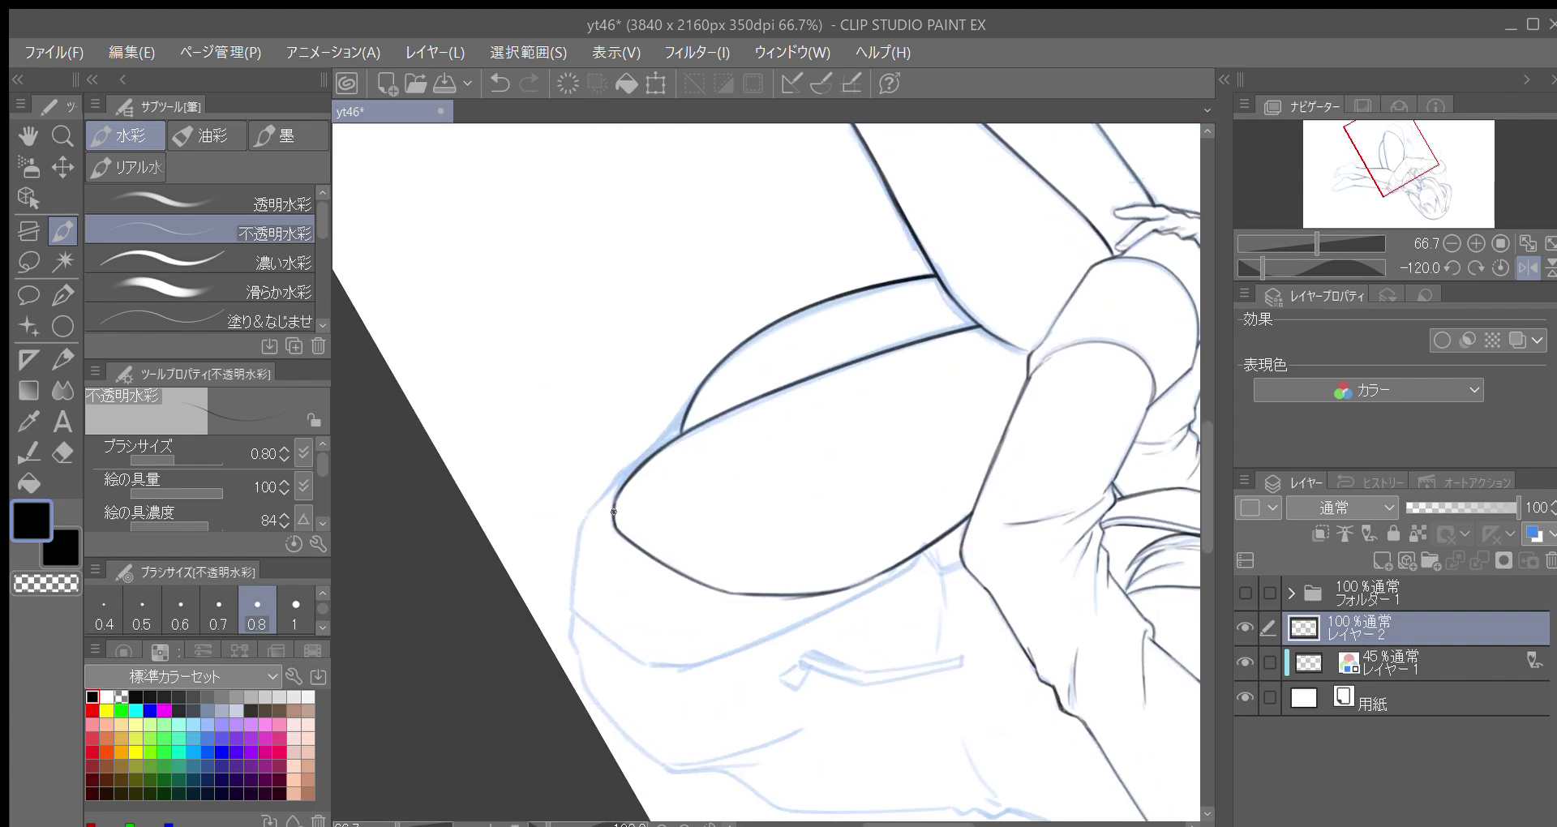
pyautogui.press('-')
pyautogui.press('-')
pyautogui.press('-')
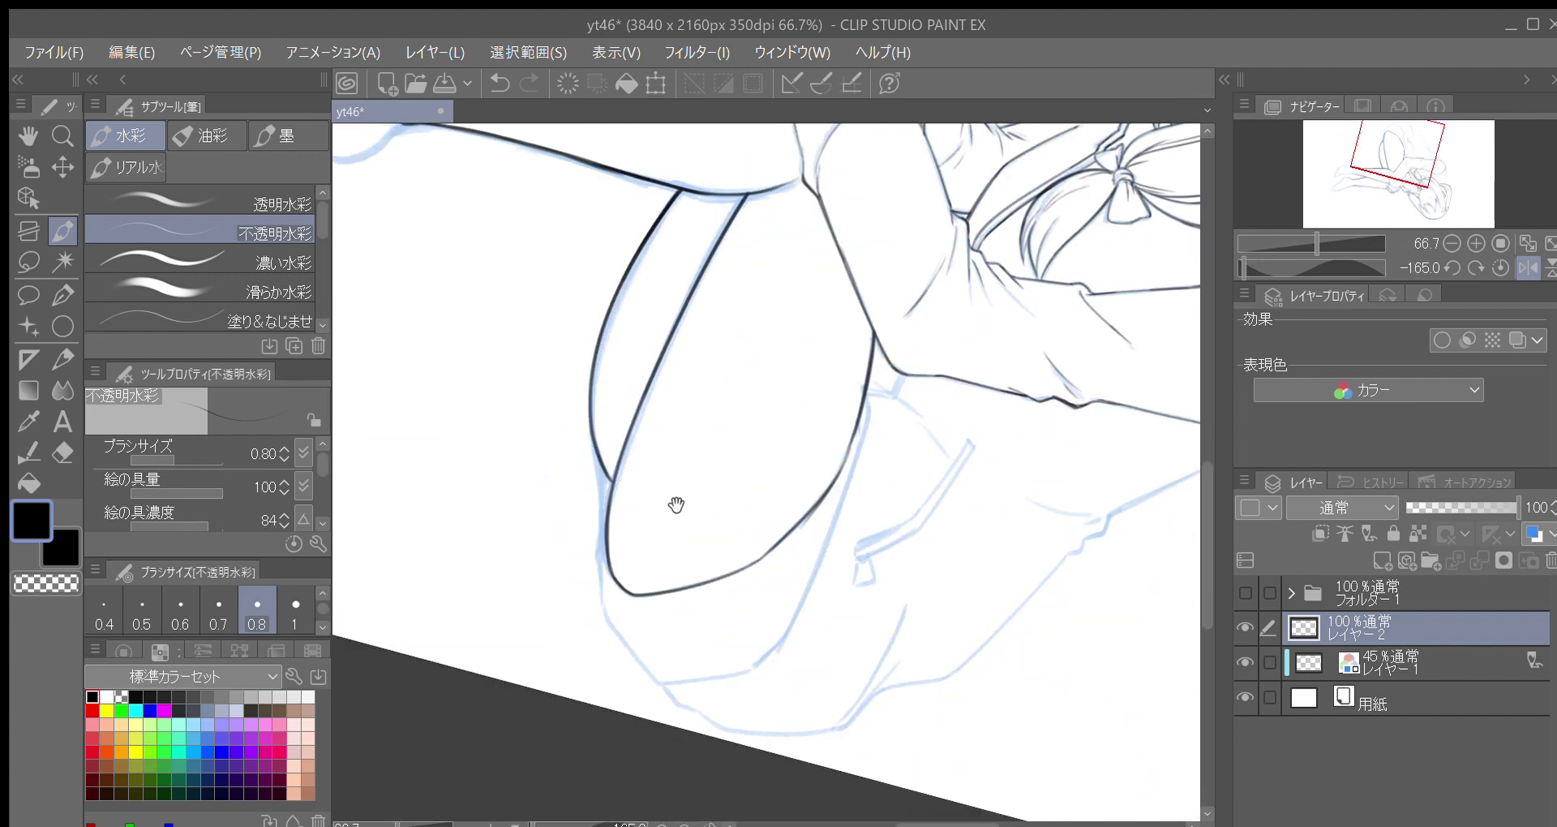
pyautogui.moveTo(629, 526); pyautogui.dragTo(601, 541)
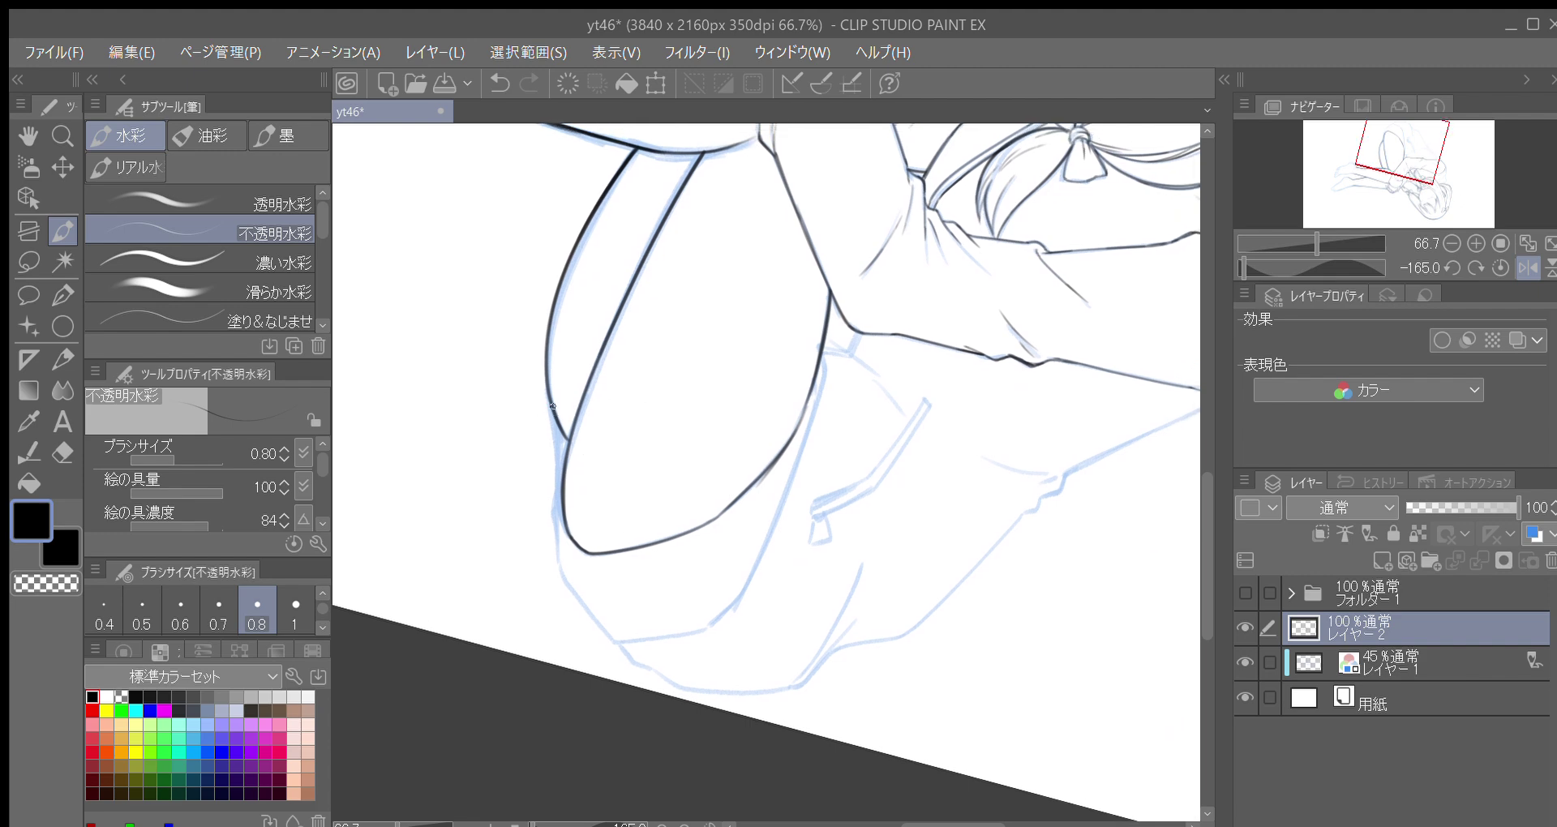
pyautogui.moveTo(554, 424); pyautogui.dragTo(555, 507)
pyautogui.moveTo(589, 523); pyautogui.dragTo(585, 426)
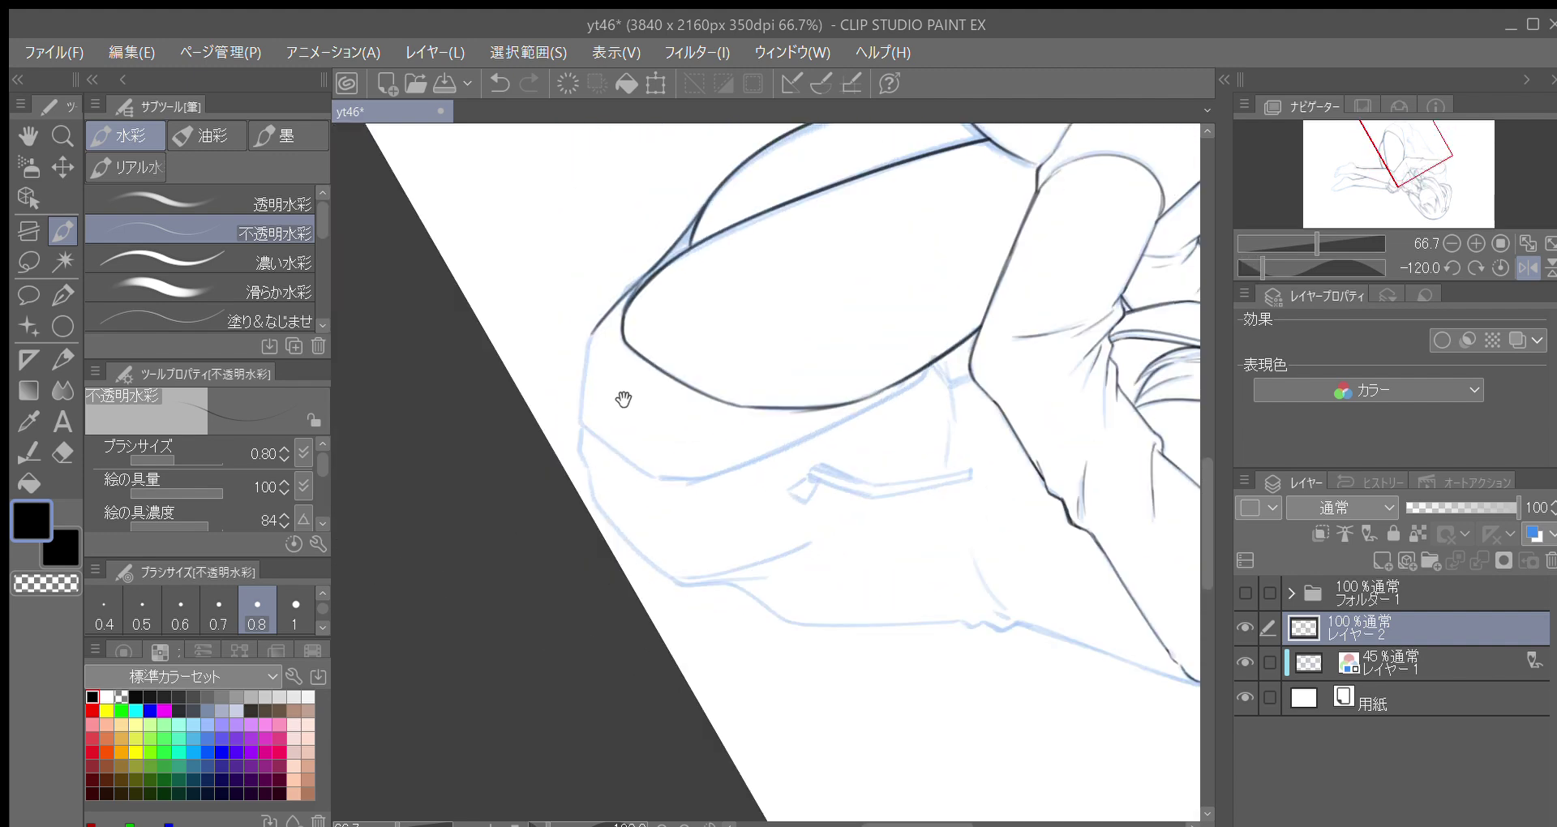
pyautogui.moveTo(623, 392); pyautogui.dragTo(607, 467)
pyautogui.moveTo(574, 412); pyautogui.dragTo(566, 503)
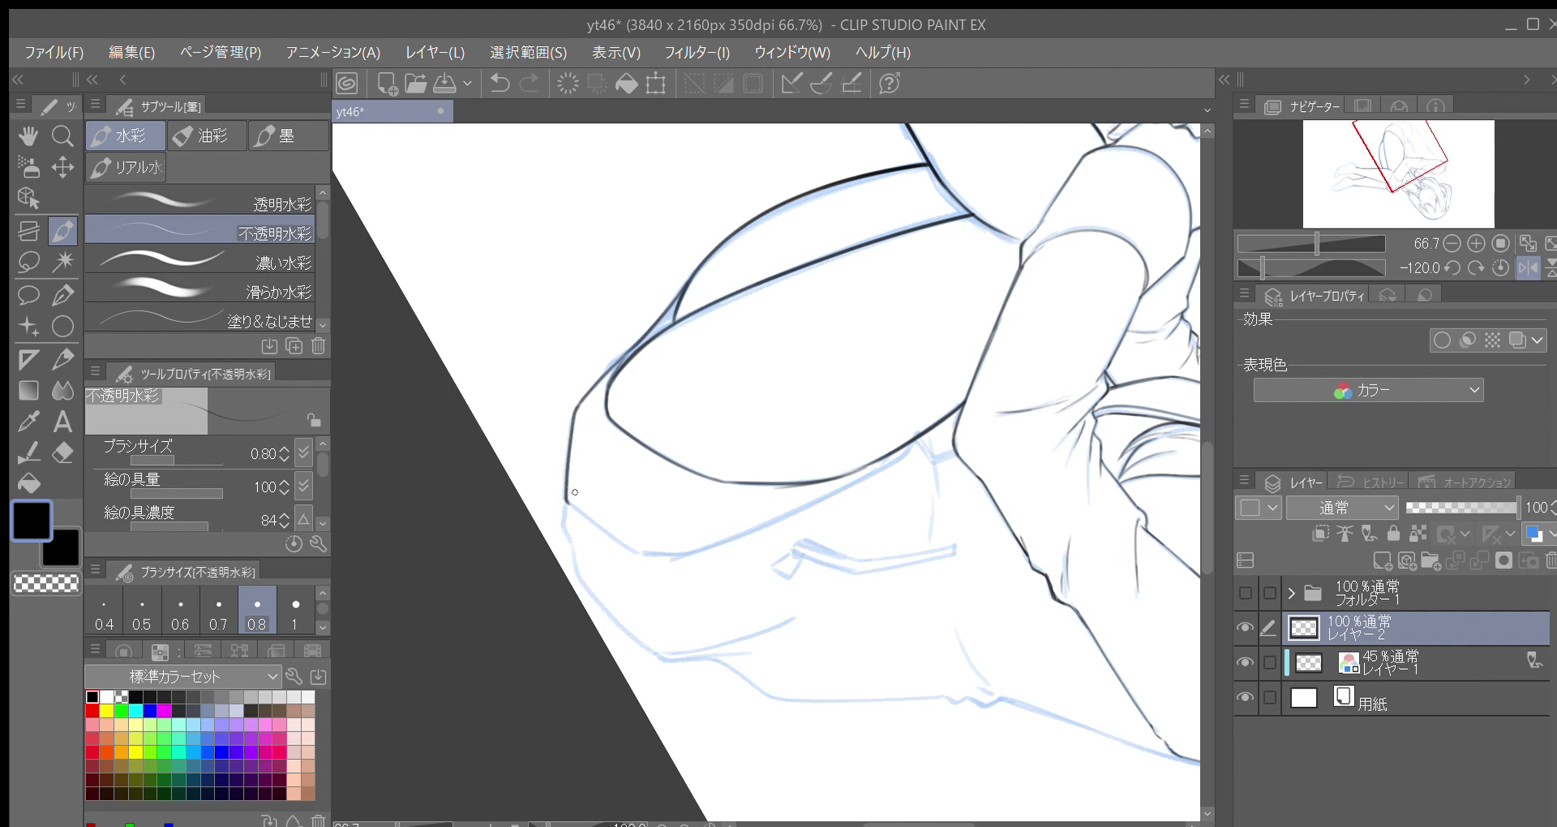
# Ink the jacket's hem line from the corner at the hip along the thigh to the elbow
pyautogui.moveTo(624, 391)
pyautogui.mouseDown()
pyautogui.moveTo(744, 338)
pyautogui.moveTo(657, 489)
pyautogui.mouseUp()
pyautogui.moveTo(530, 464)
pyautogui.mouseDown()
pyautogui.moveTo(537, 533)
pyautogui.moveTo(561, 567)
pyautogui.mouseUp()
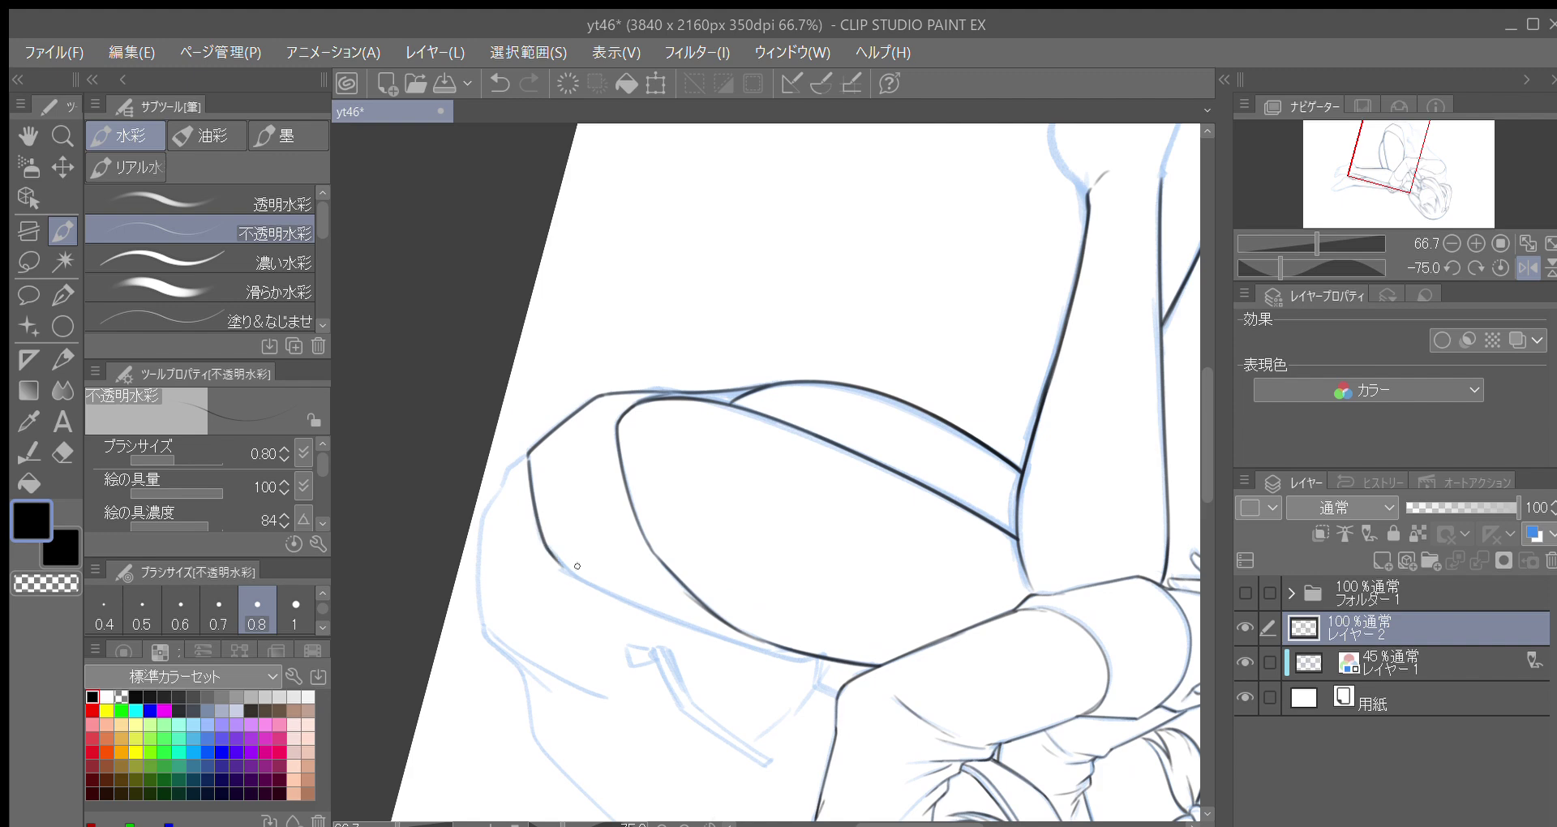
pyautogui.press('^')
pyautogui.press('^')
pyautogui.press('^')
pyautogui.press('^')
pyautogui.press('^')
pyautogui.press('^')
pyautogui.press('^')
pyautogui.press('^')
pyautogui.press('^')
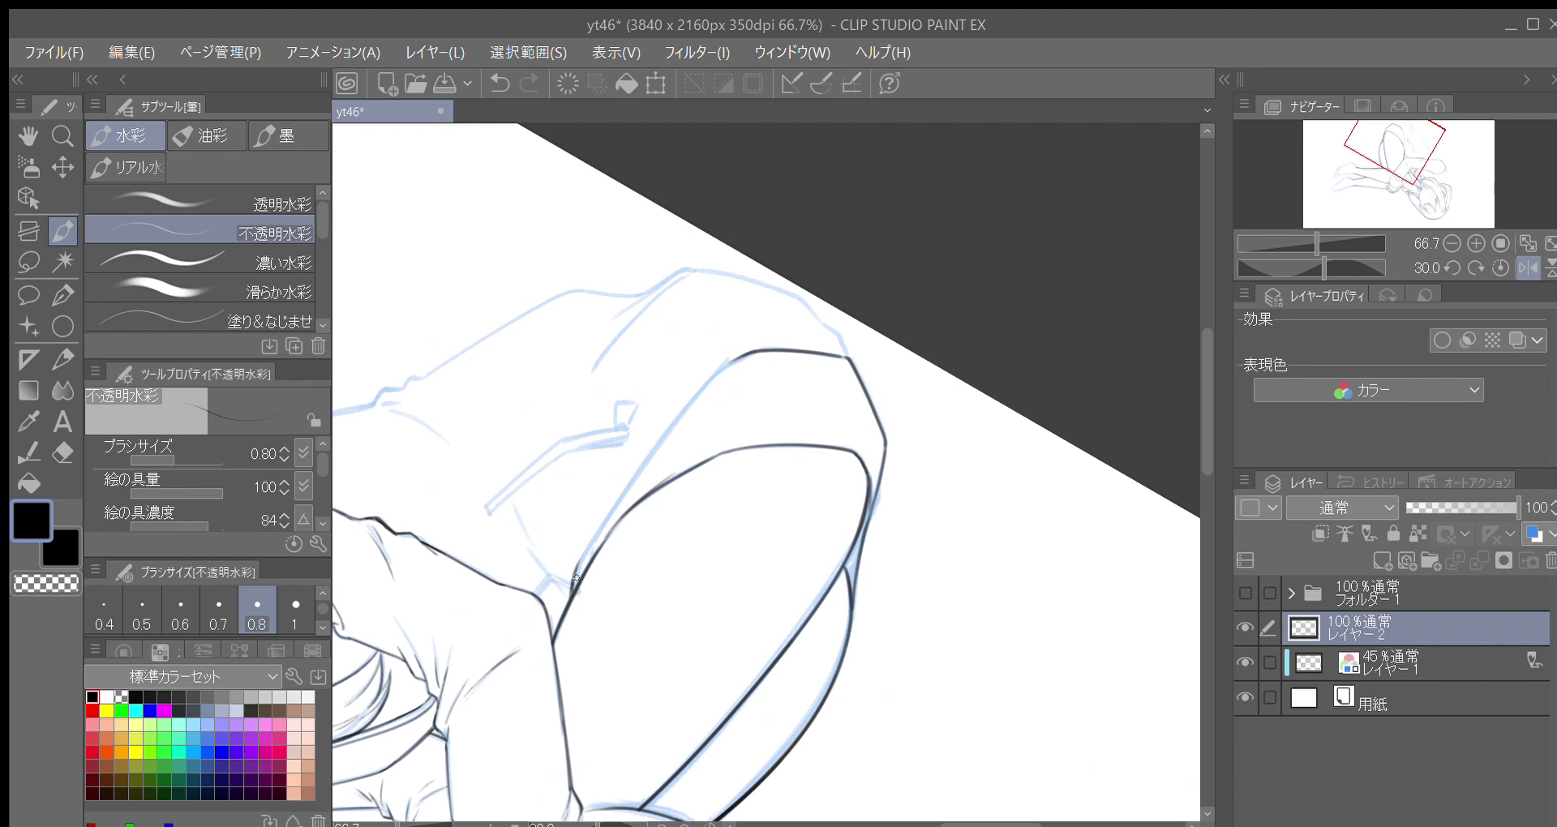
pyautogui.moveTo(582, 556); pyautogui.dragTo(715, 378)
# Ink the start of the jacket's back contour just past the hem corner at the hip
pyautogui.press('-')
pyautogui.press('-')
pyautogui.press('-')
pyautogui.press('-')
pyautogui.press('-')
pyautogui.press('-')
pyautogui.press('-')
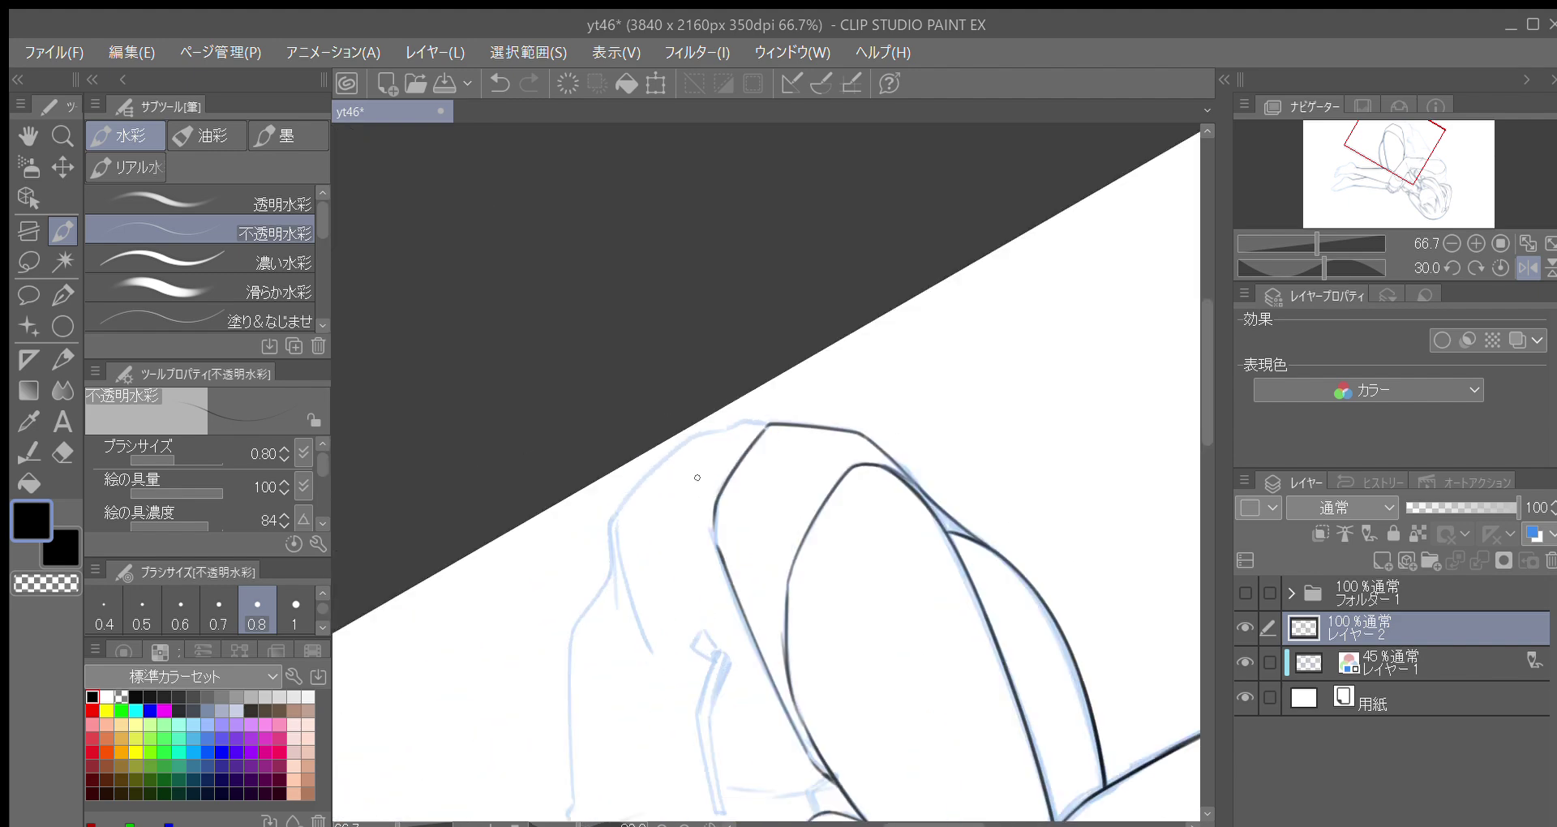
pyautogui.press('-')
pyautogui.press('-')
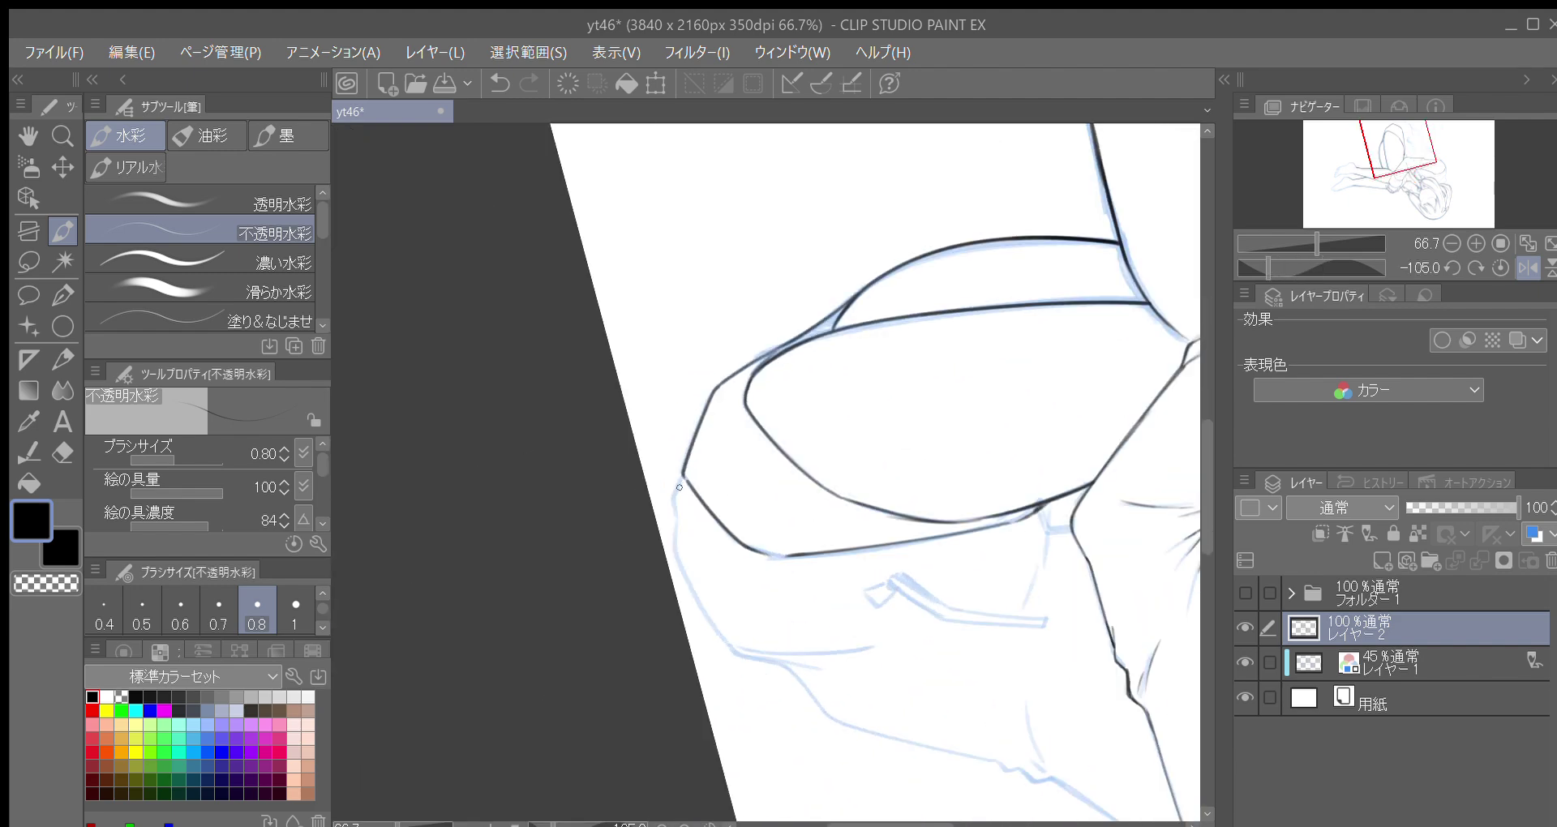
pyautogui.moveTo(744, 523); pyautogui.dragTo(662, 451)
pyautogui.moveTo(736, 561); pyautogui.dragTo(704, 626)
# Examine the jacket's back and the upper body up to the shoulder, hood and head
pyautogui.press('-')
pyautogui.press('-')
pyautogui.press('-')
pyautogui.press('-')
pyautogui.press('-')
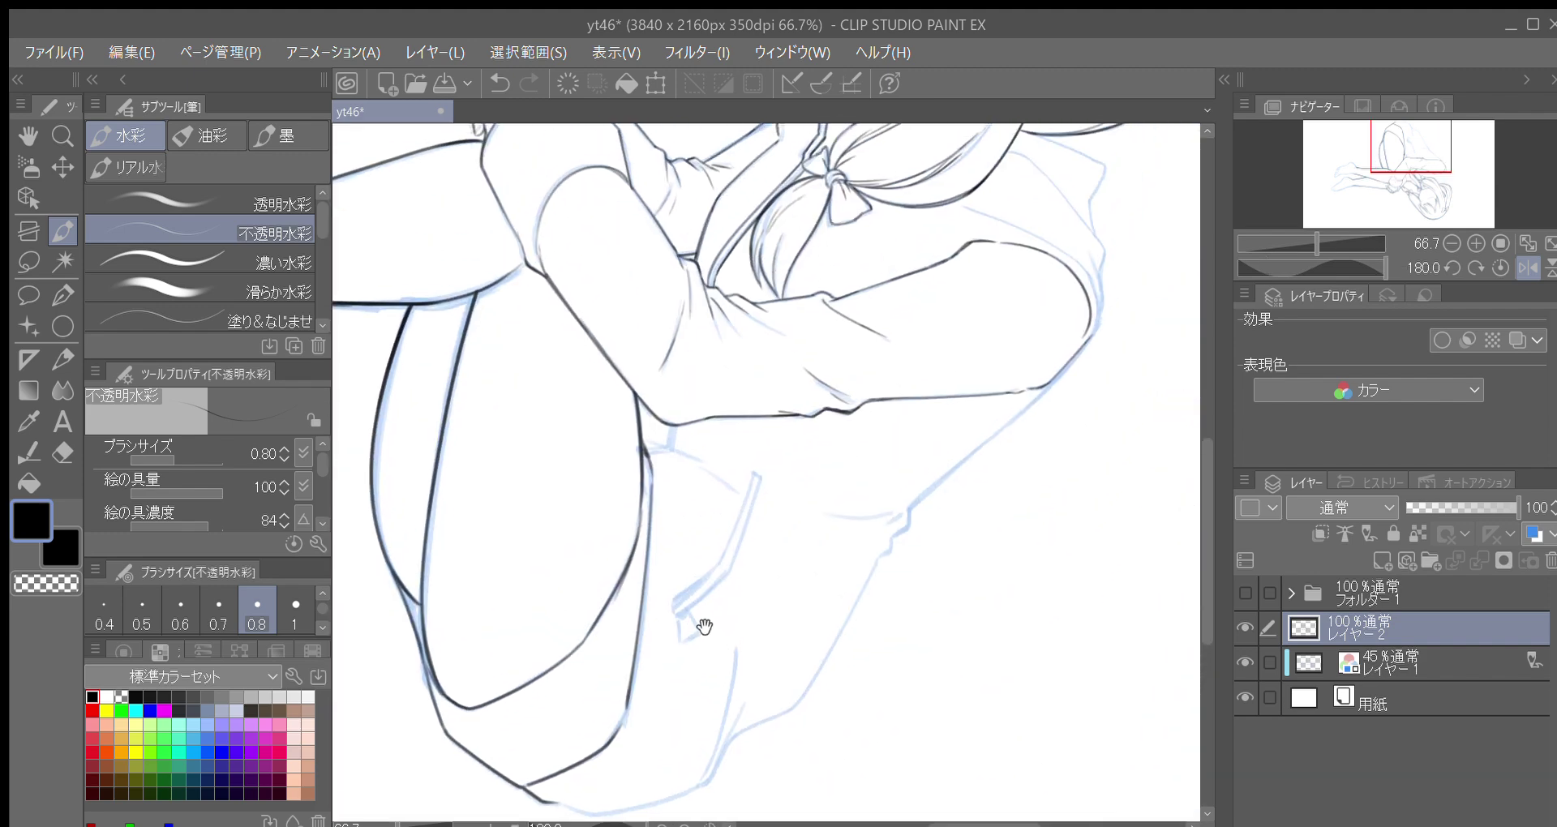
pyautogui.moveTo(673, 426)
pyautogui.mouseDown()
pyautogui.moveTo(692, 629)
pyautogui.moveTo(568, 673)
pyautogui.mouseUp()
pyautogui.press('-')
pyautogui.press('-')
pyautogui.moveTo(767, 490)
pyautogui.mouseDown()
pyautogui.moveTo(716, 570)
pyautogui.moveTo(798, 649)
pyautogui.moveTo(803, 581)
pyautogui.mouseUp()
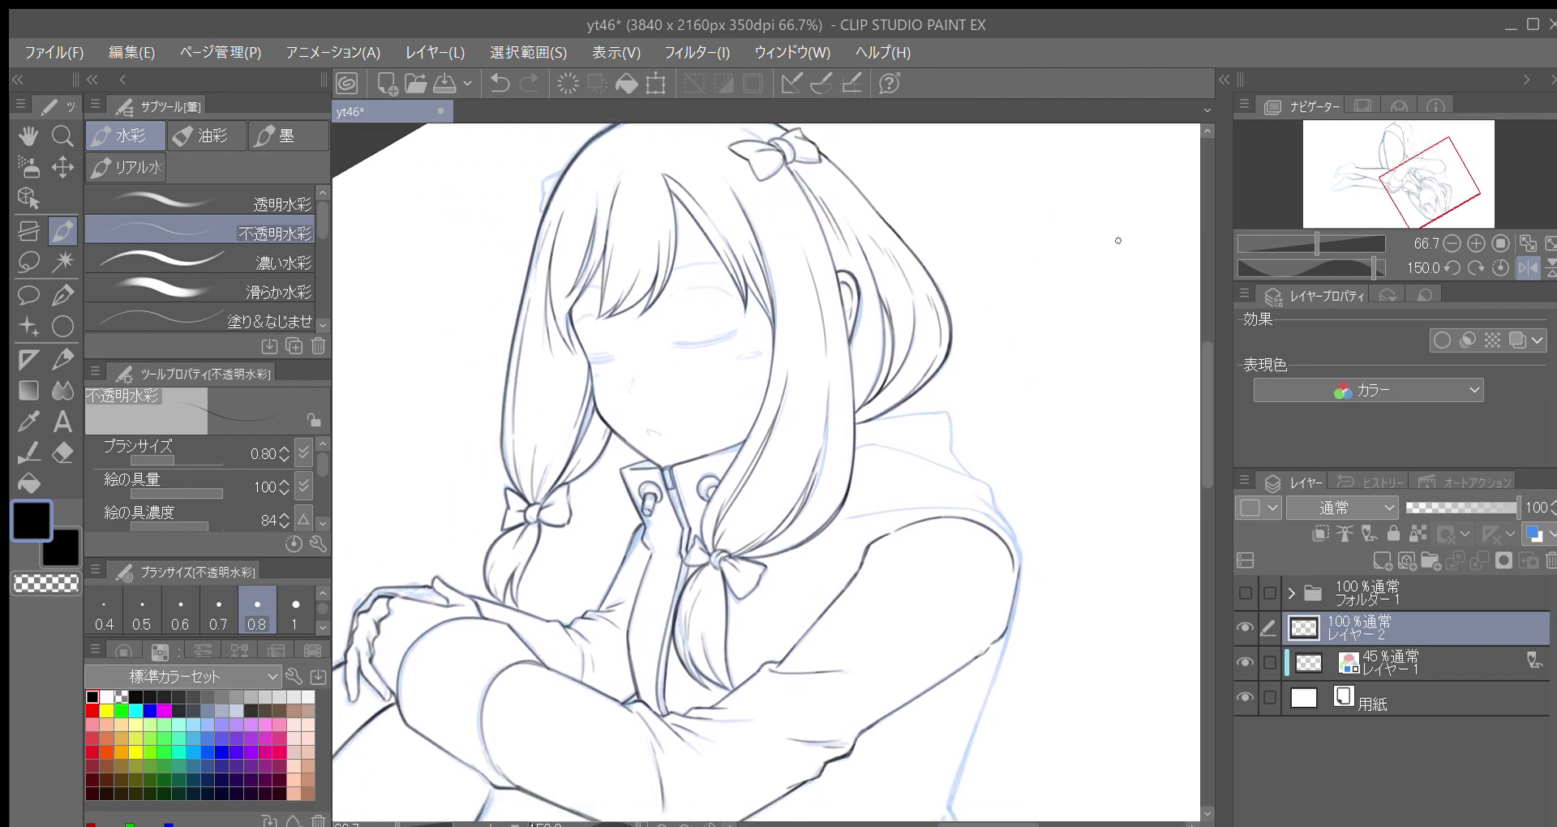